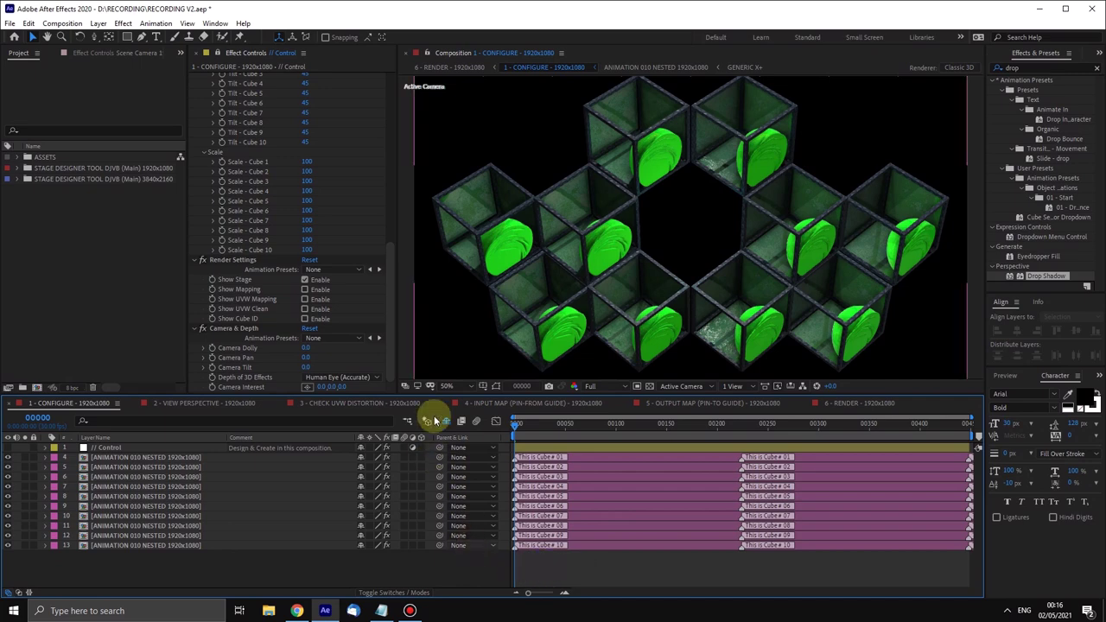
# Step: Compare the two STAGE DESIGNER TOOL DJVB (Main) project folders, 1920x1080 and 3840x2160, widening the project list to read their full names
pyautogui.moveTo(392, 289); pyautogui.dragTo(388, 95)
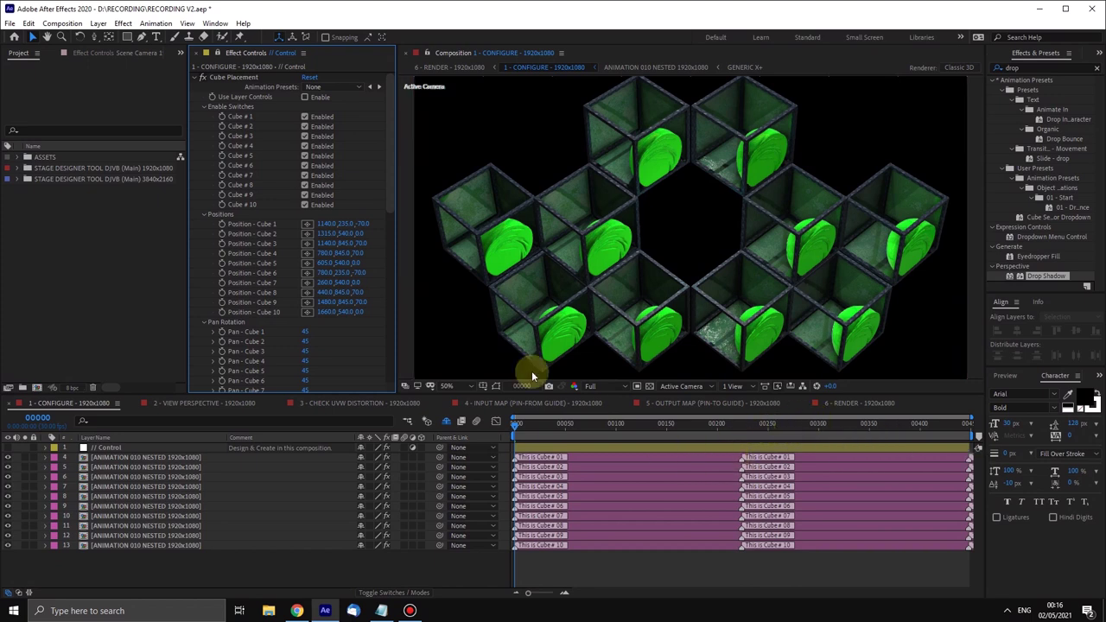
pyautogui.click(101, 225)
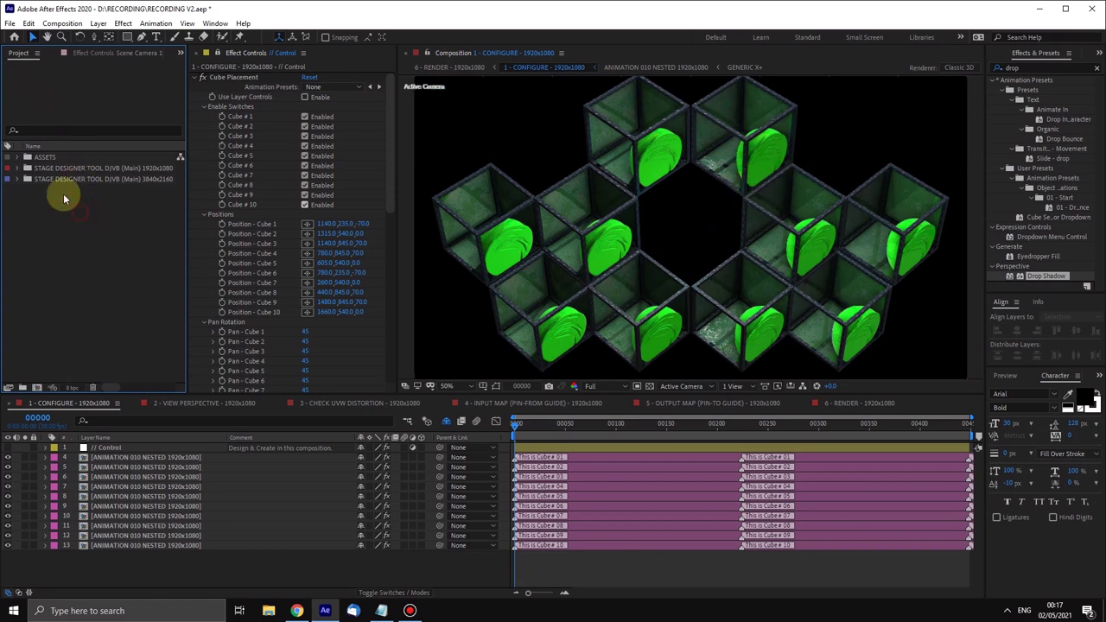
pyautogui.click(40, 170)
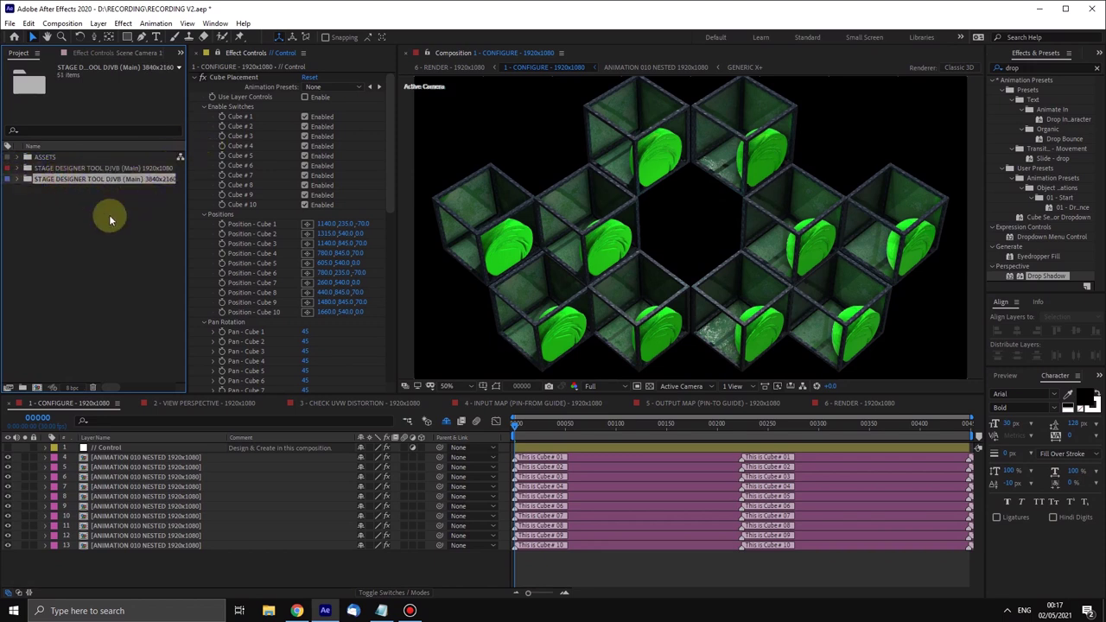
pyautogui.click(80, 219)
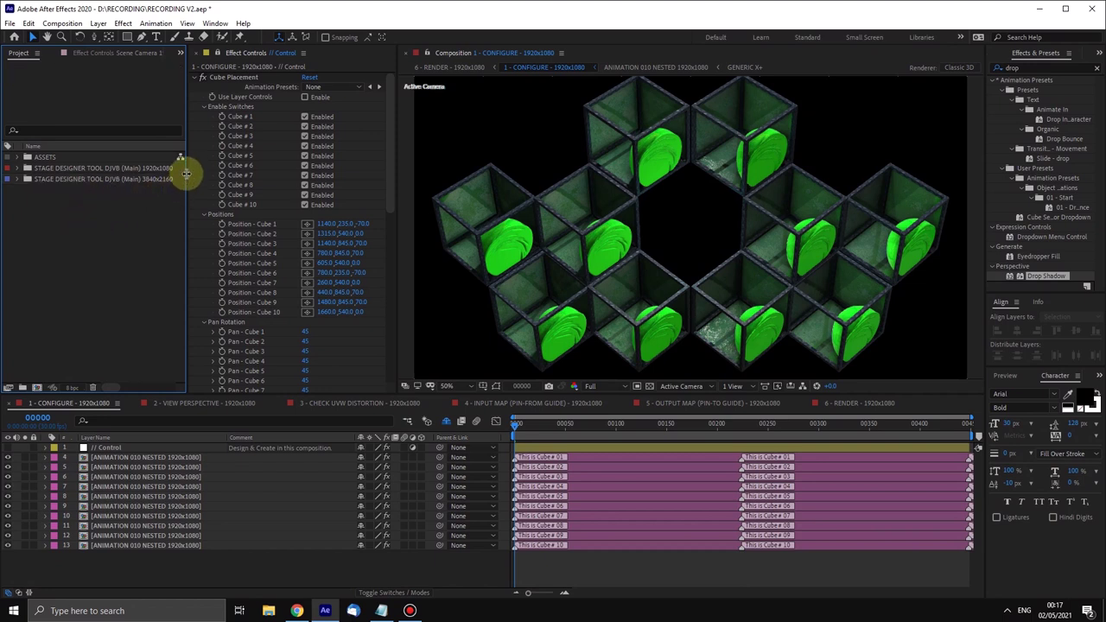
pyautogui.moveTo(186, 173); pyautogui.dragTo(199, 171)
pyautogui.click(160, 179)
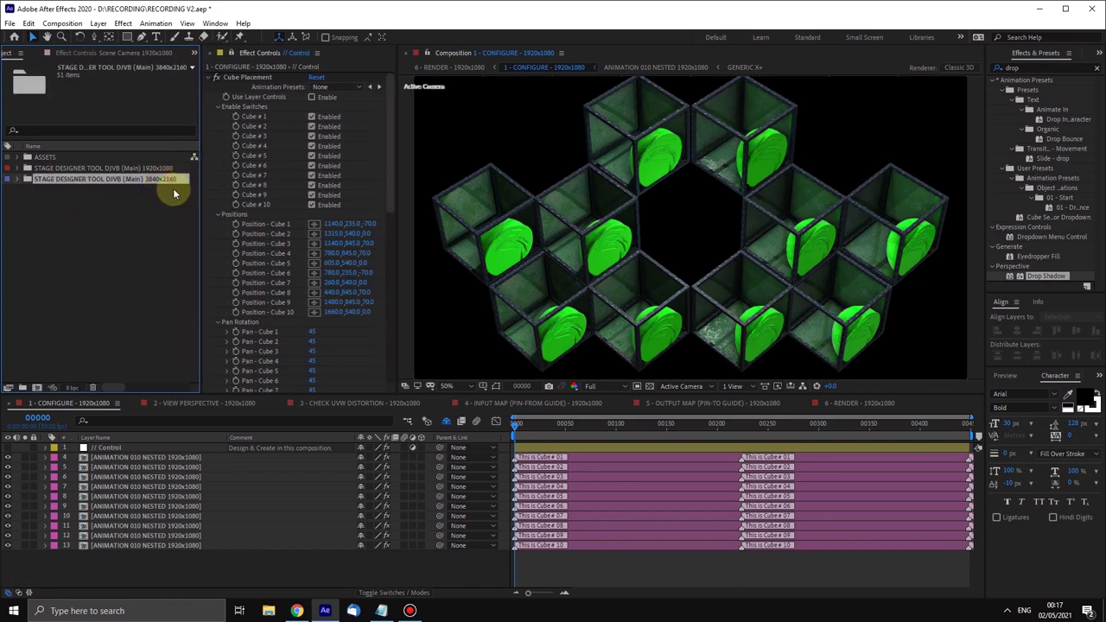
pyautogui.click(157, 168)
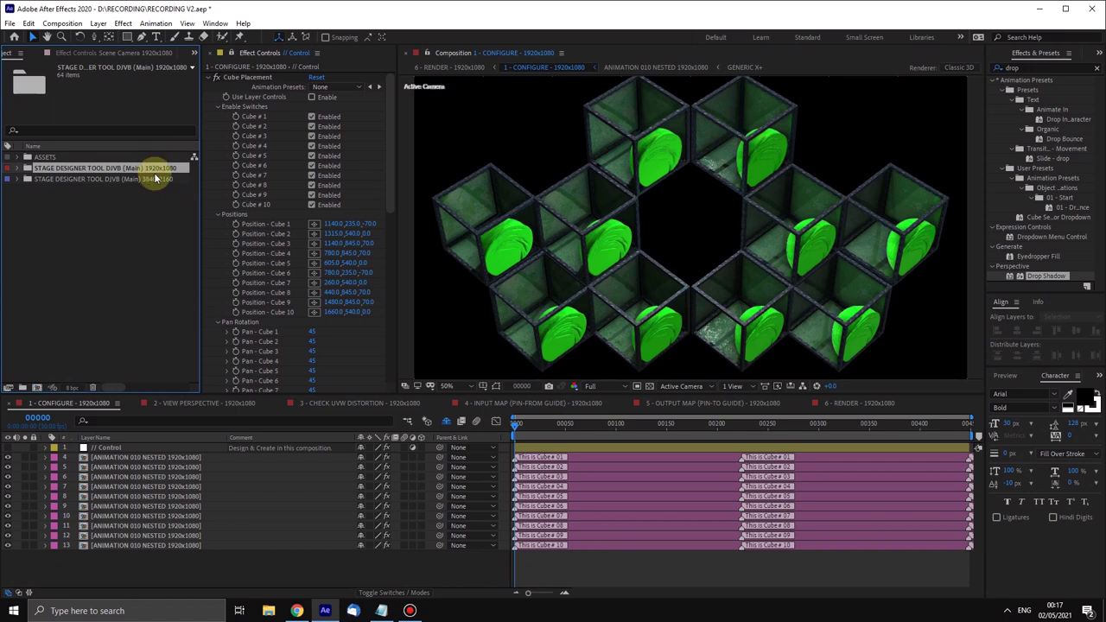
# Step: Expand the STAGE DESIGNER TOOL DJVB (Main) 1920x1080 folder and look over its compositions and CUBE MEDIA subfolders
pyautogui.click(17, 173)
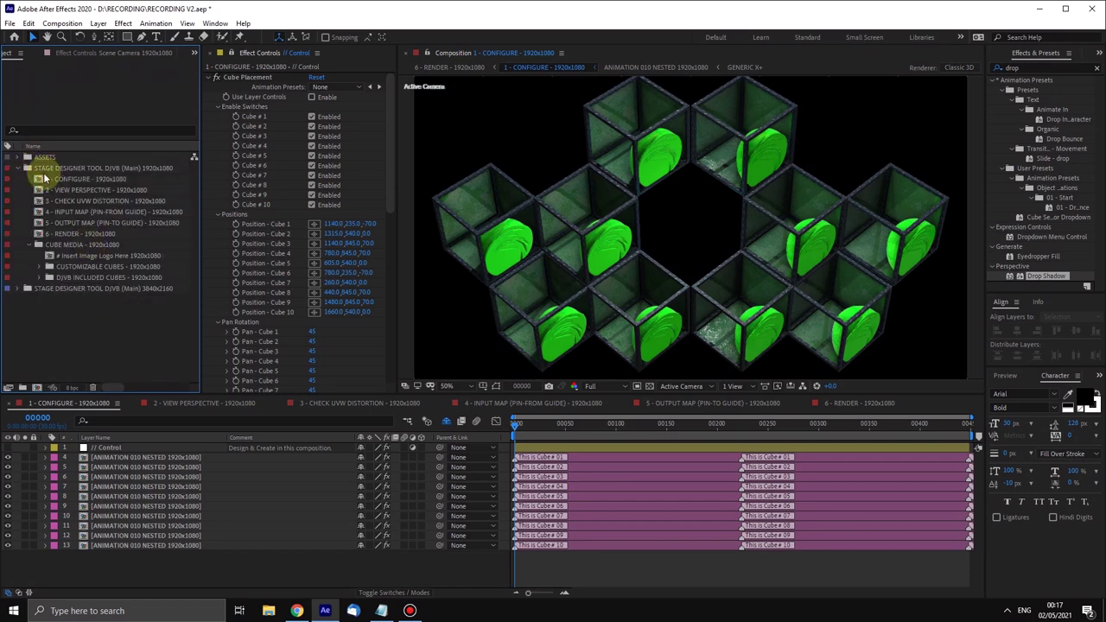
pyautogui.click(60, 266)
pyautogui.click(68, 277)
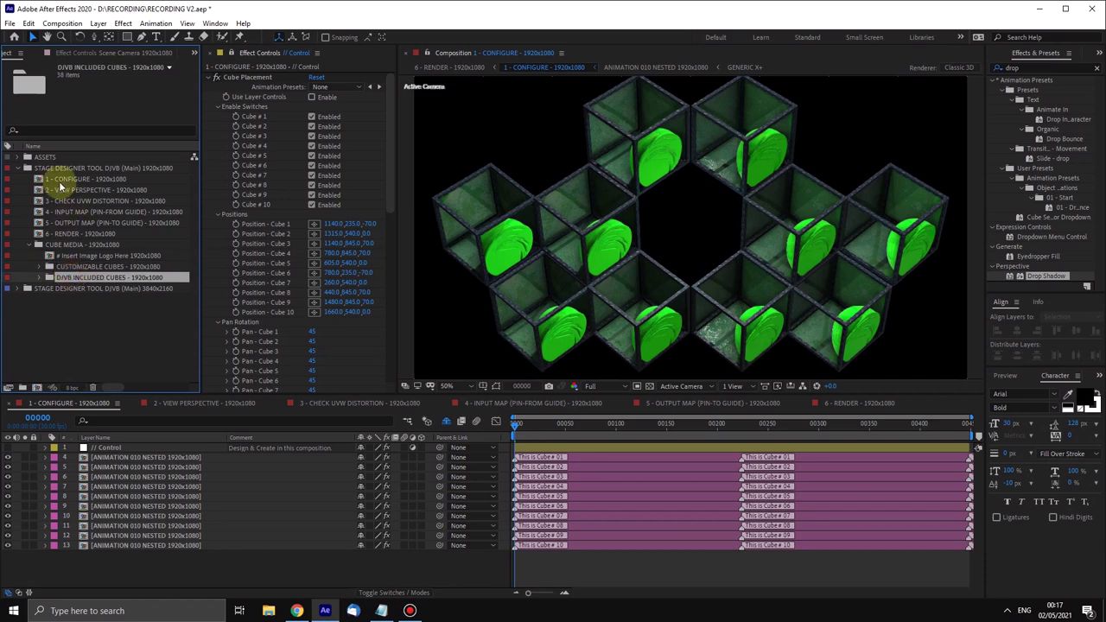
pyautogui.keyDown('shift'); pyautogui.click(52, 168); pyautogui.keyUp('shift')
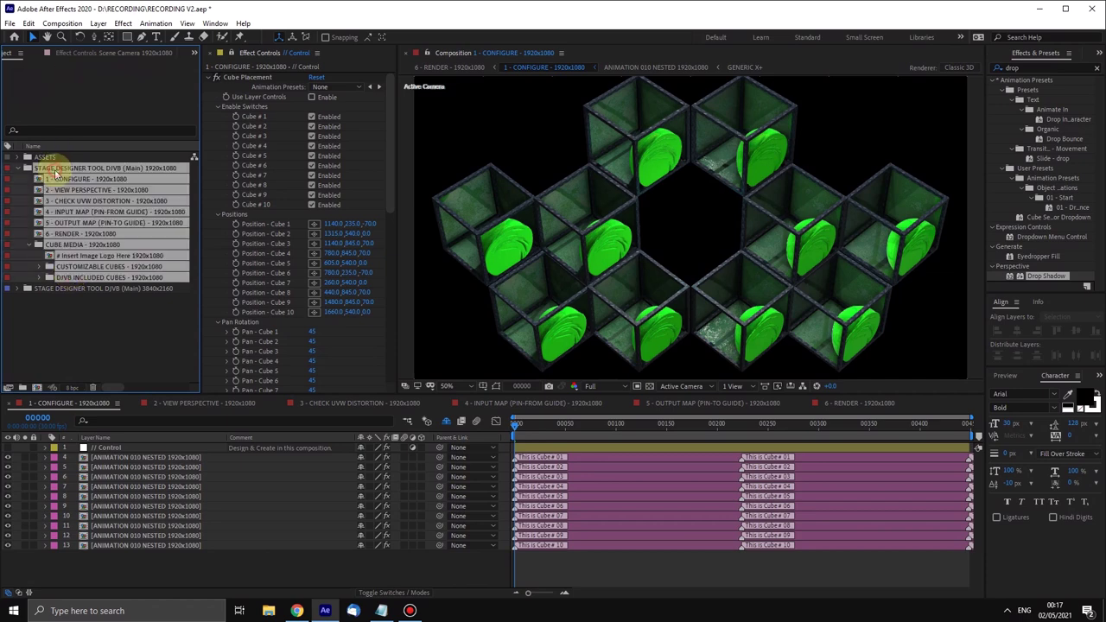
pyautogui.click(86, 299)
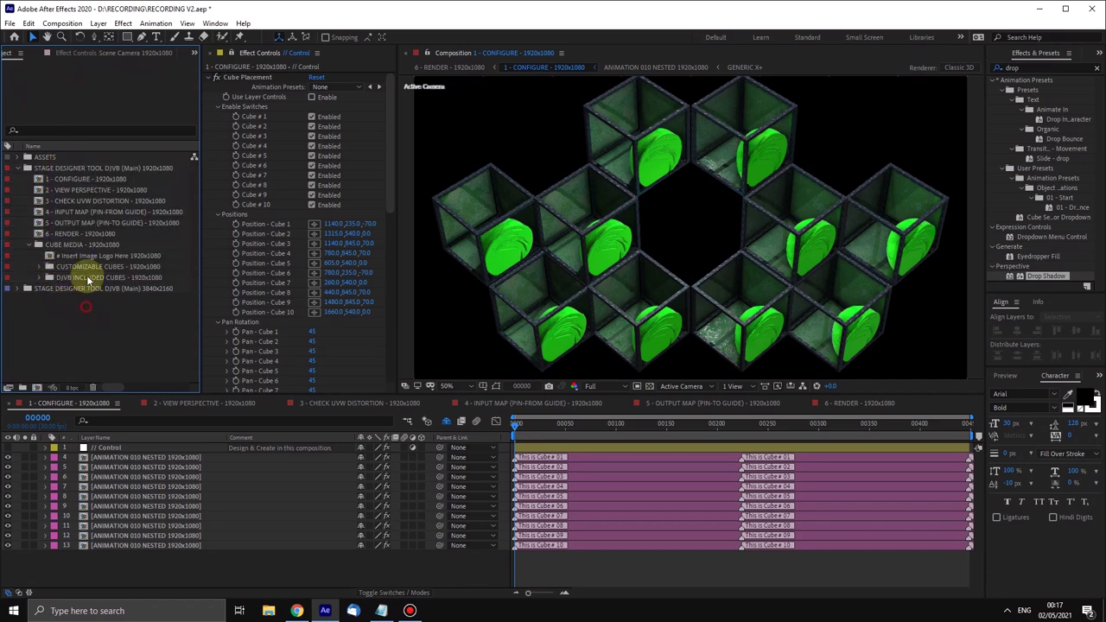
# Step: Review the six numbered 1920x1080 compositions, from 1 - CONFIGURE to 6 - RENDER, and the CUBE MEDIA folder
pyautogui.click(73, 181)
pyautogui.keyDown('ctrl'); pyautogui.click(69, 189); pyautogui.keyUp('ctrl')
pyautogui.keyDown('ctrl'); pyautogui.click(69, 200); pyautogui.keyUp('ctrl')
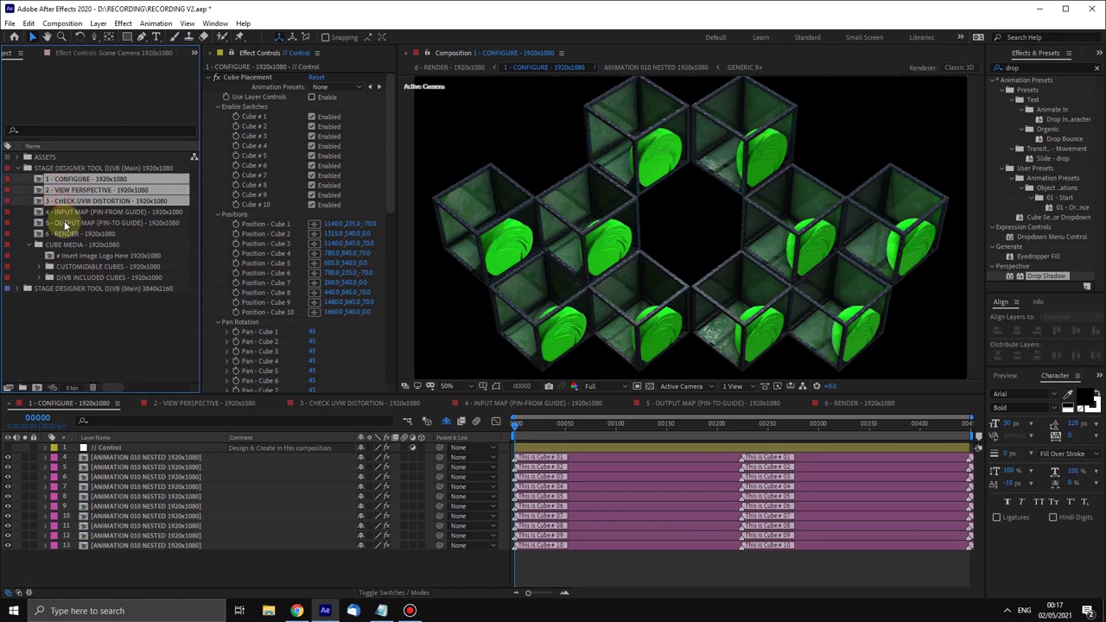
pyautogui.keyDown('ctrl'); pyautogui.click(72, 222); pyautogui.keyUp('ctrl')
pyautogui.keyDown('ctrl'); pyautogui.click(72, 212); pyautogui.keyUp('ctrl')
pyautogui.keyDown('ctrl'); pyautogui.click(69, 233); pyautogui.keyUp('ctrl')
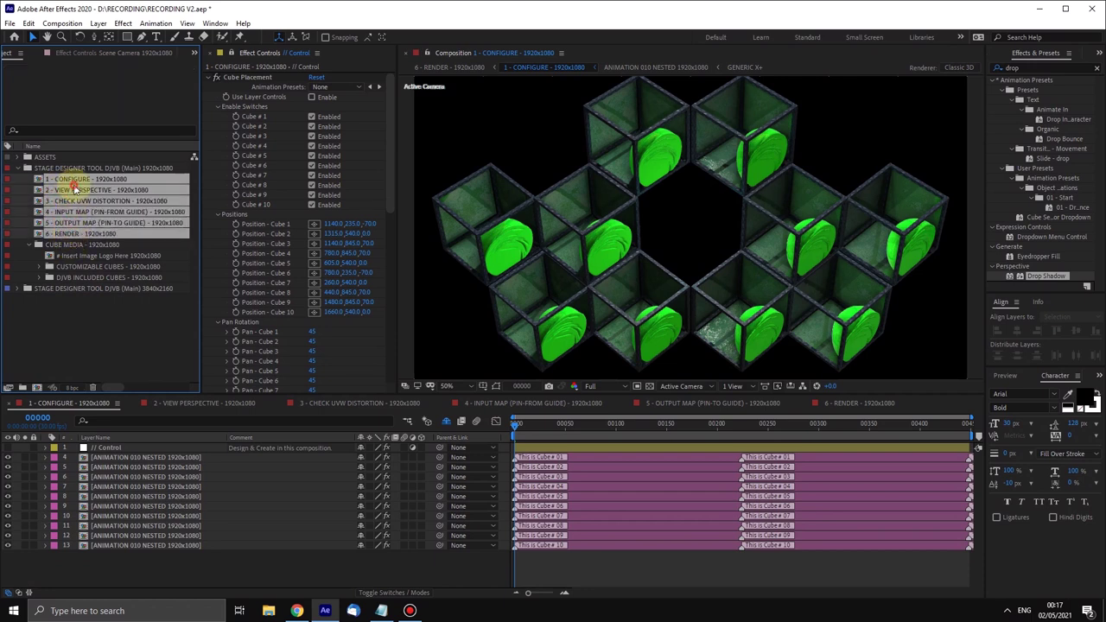
pyautogui.click(74, 244)
pyautogui.click(75, 179)
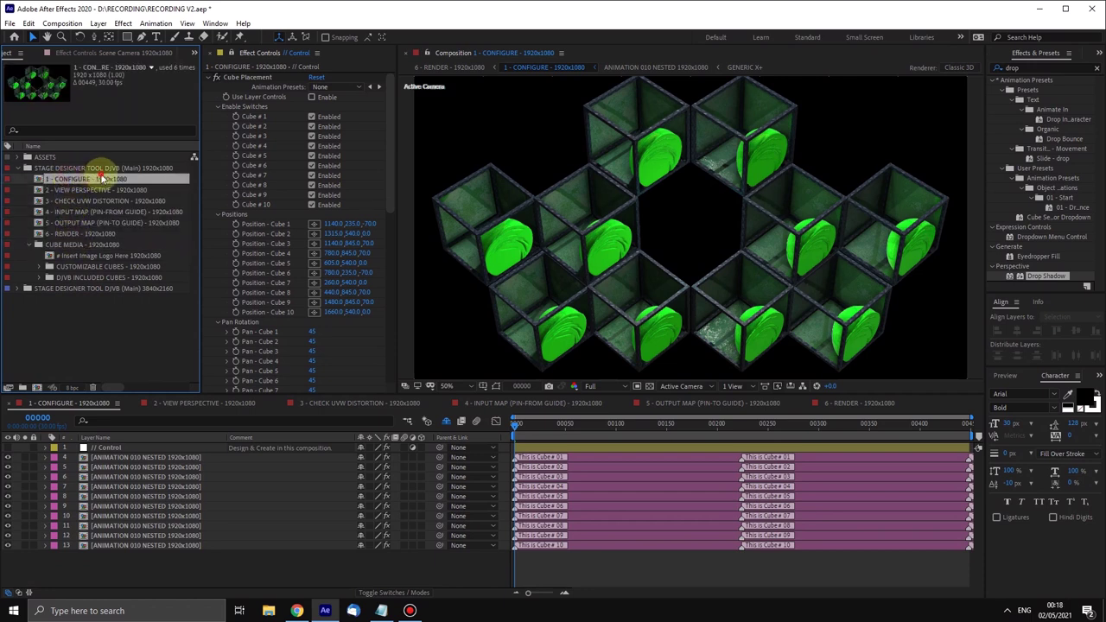
pyautogui.click(122, 169)
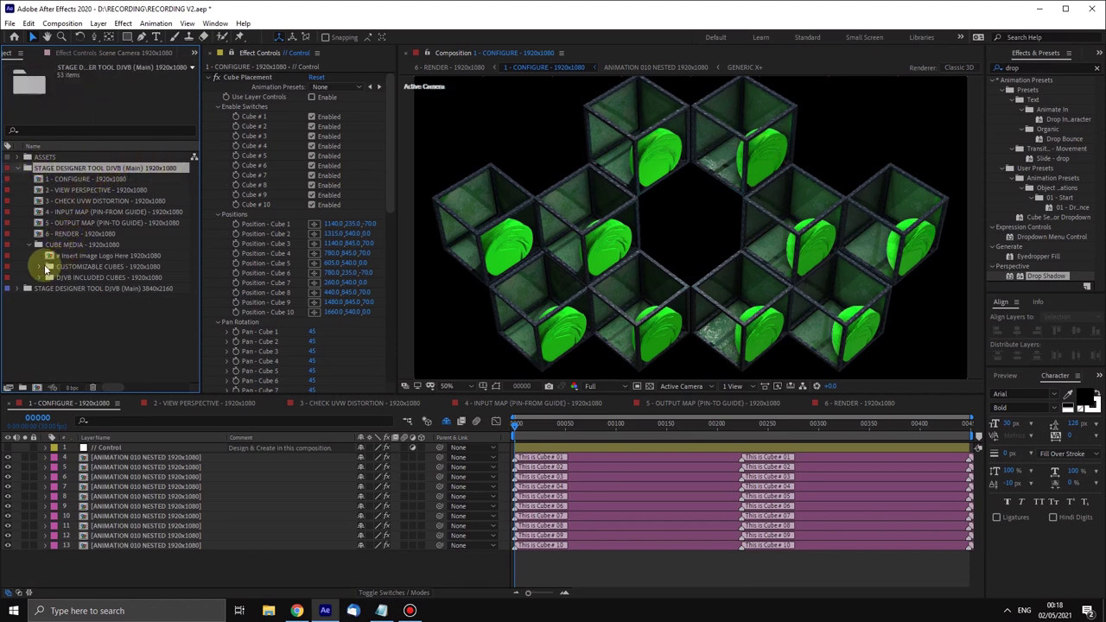
# Step: Expand the CUSTOMIZABLE CUBES - 1920x1080 folder and preview its custom 3D model, image logo and text cube compositions
pyautogui.click(39, 266)
pyautogui.click(99, 279)
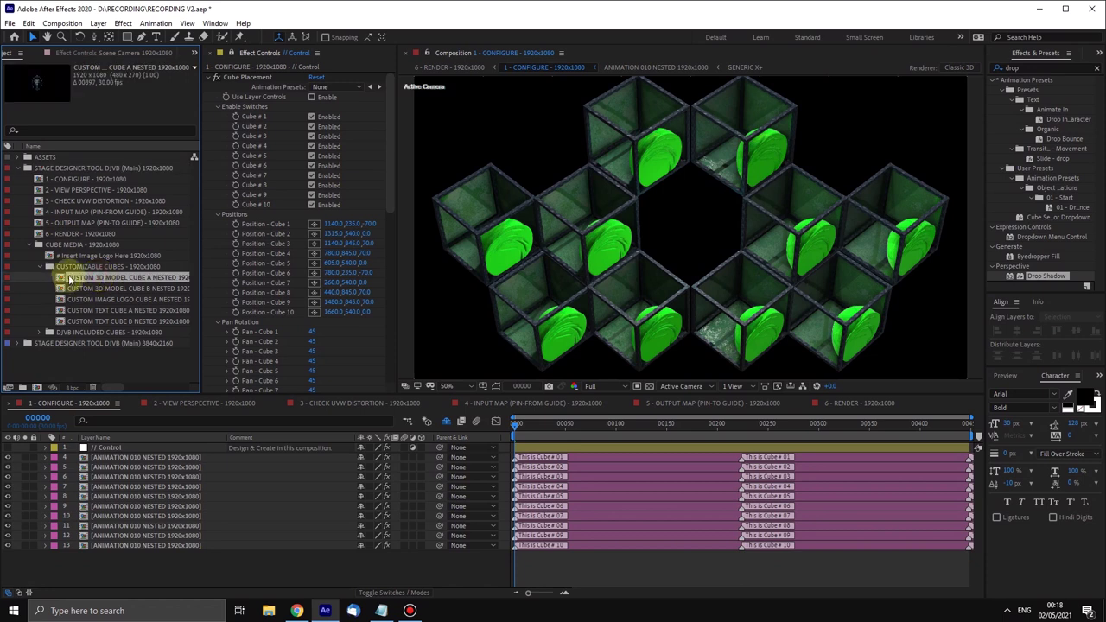
pyautogui.click(80, 289)
pyautogui.click(145, 296)
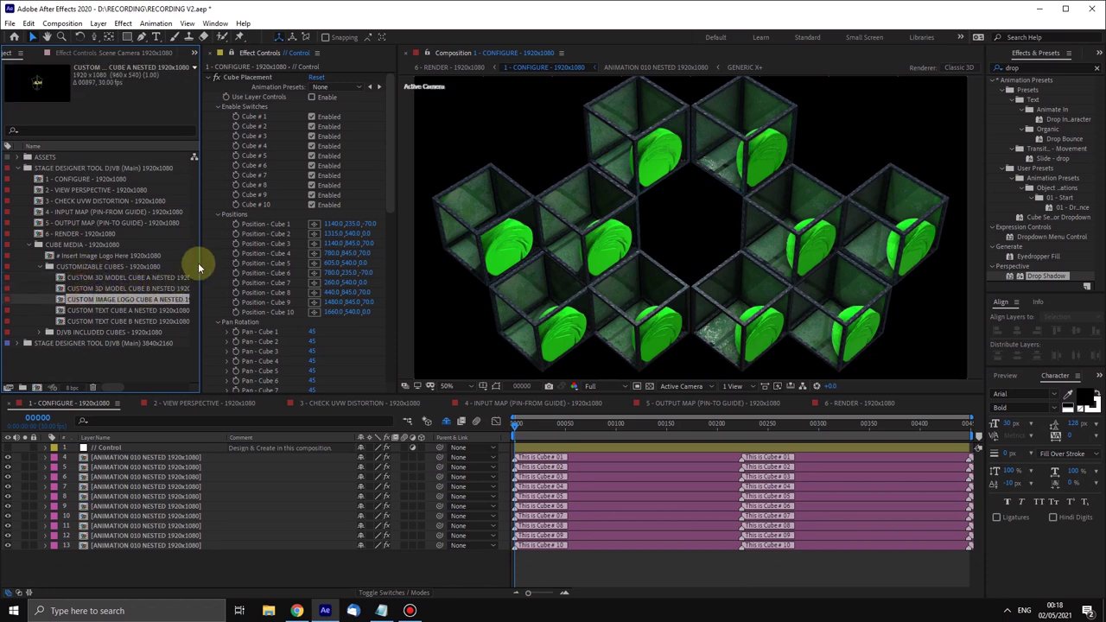
pyautogui.moveTo(202, 257); pyautogui.dragTo(237, 264)
pyautogui.click(191, 278)
pyautogui.click(188, 288)
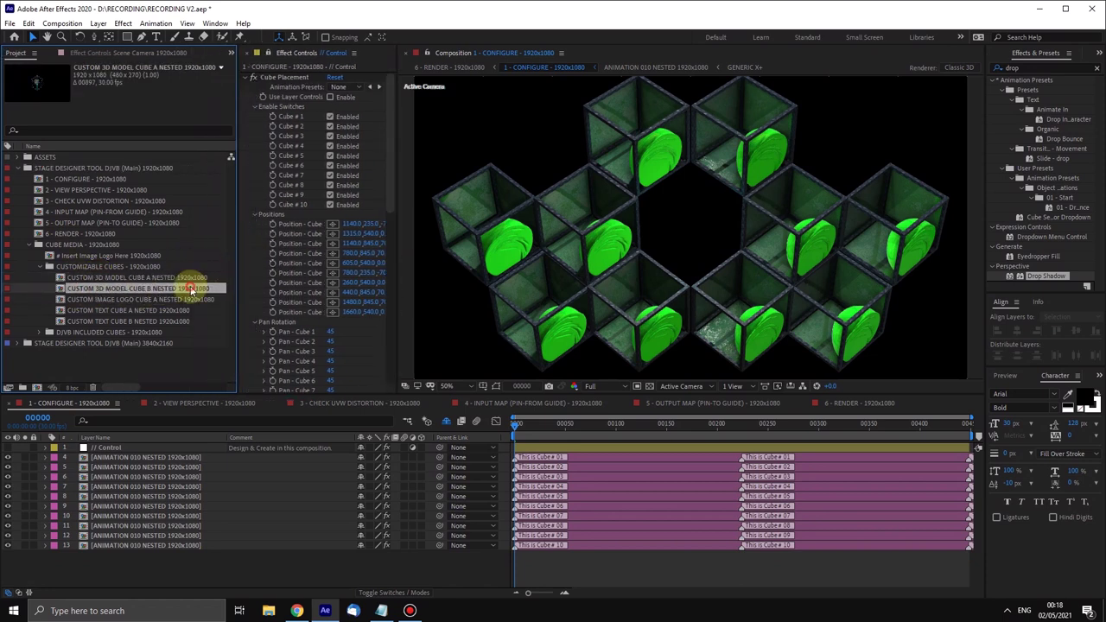
pyautogui.click(183, 300)
pyautogui.click(183, 310)
pyautogui.click(176, 321)
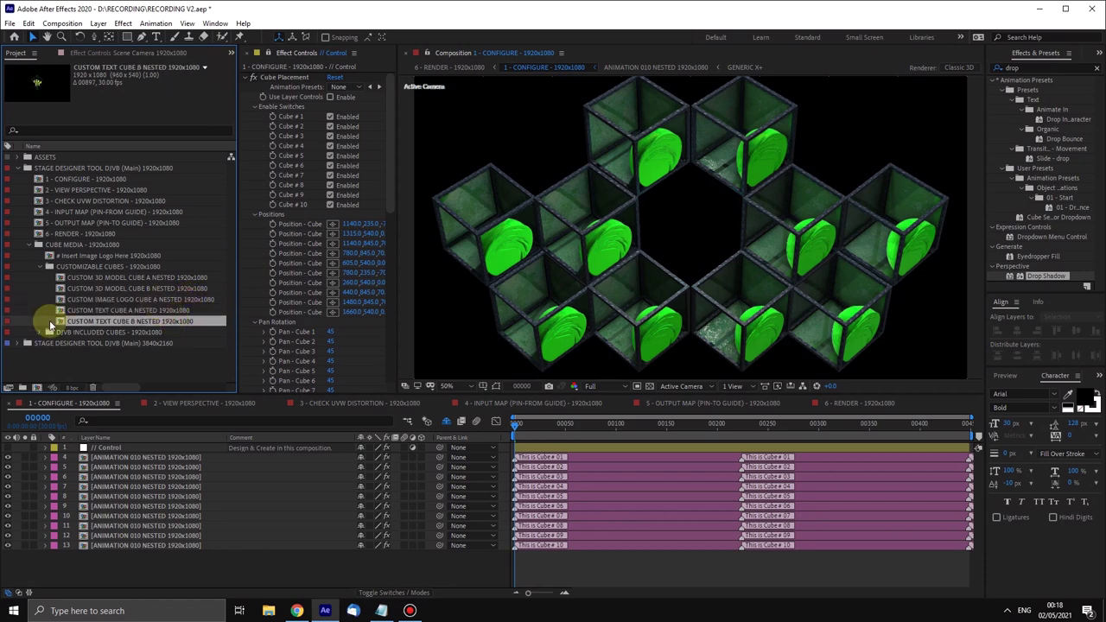
# Step: Expand the DJVB INCLUDED CUBES - 1920x1080 folder and browse its nested animation compositions
pyautogui.click(48, 332)
pyautogui.scroll(-5, 155, 217)
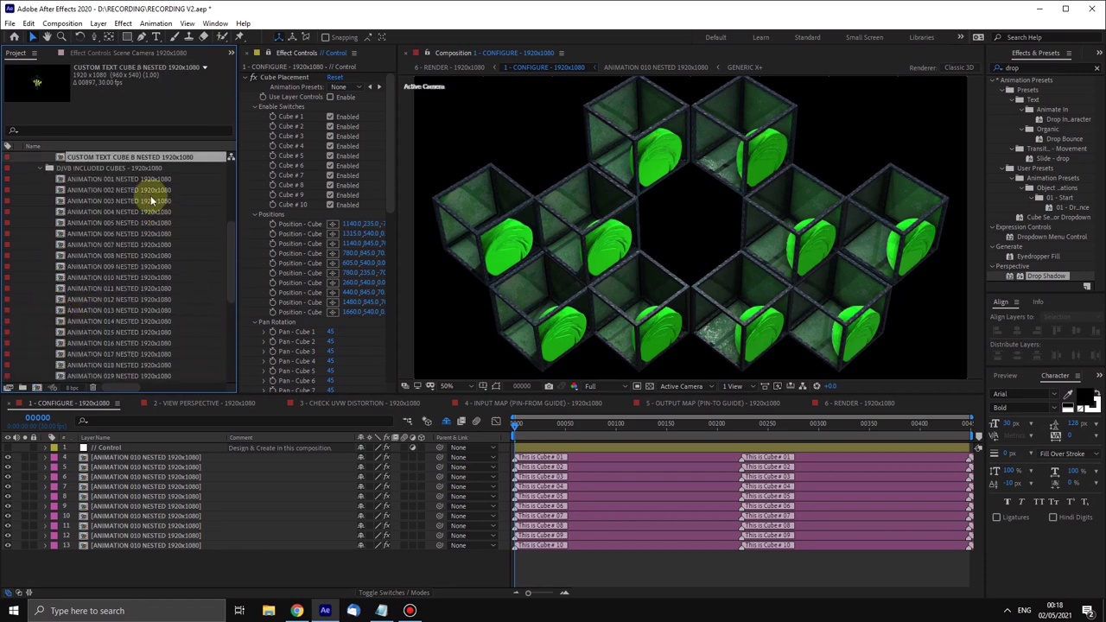
pyautogui.scroll(3, 227, 213)
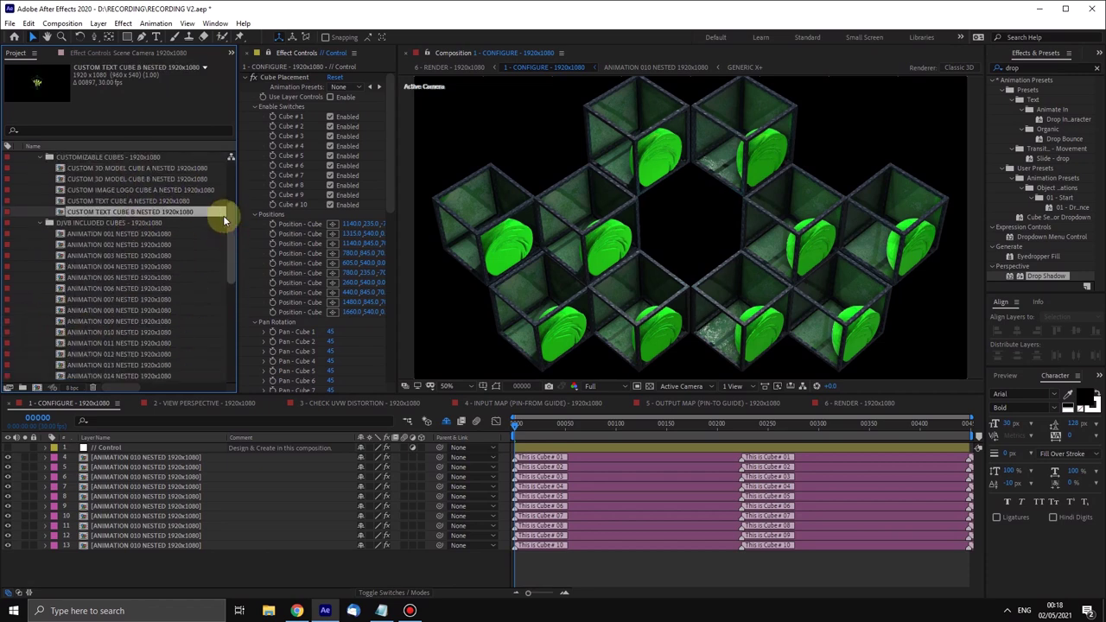
pyautogui.scroll(-3, 223, 225)
pyautogui.scroll(-5, 223, 259)
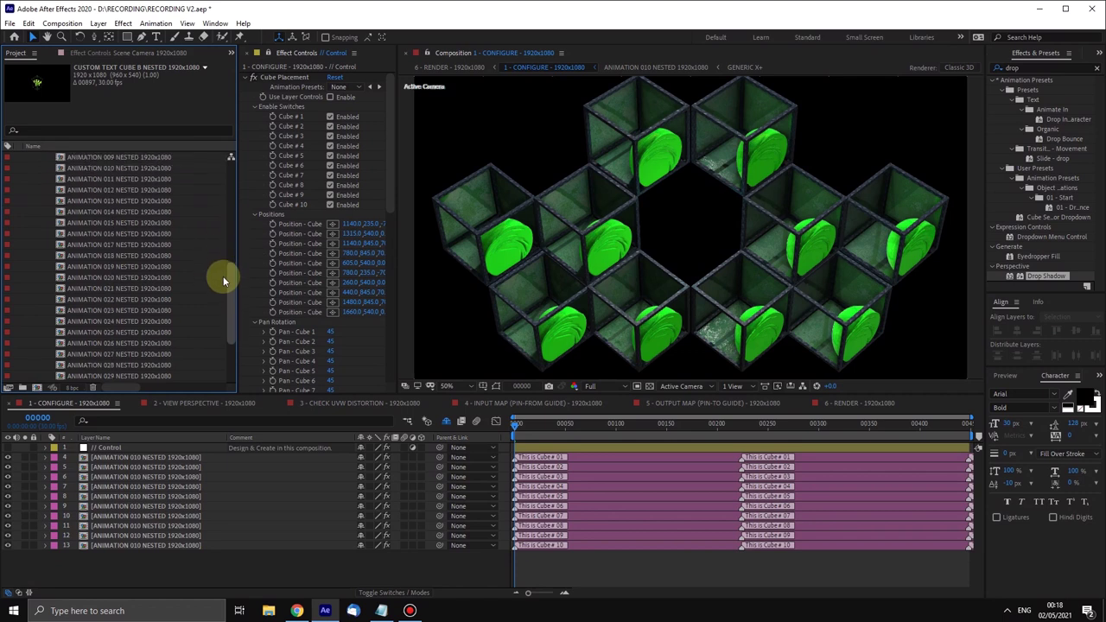
pyautogui.click(147, 266)
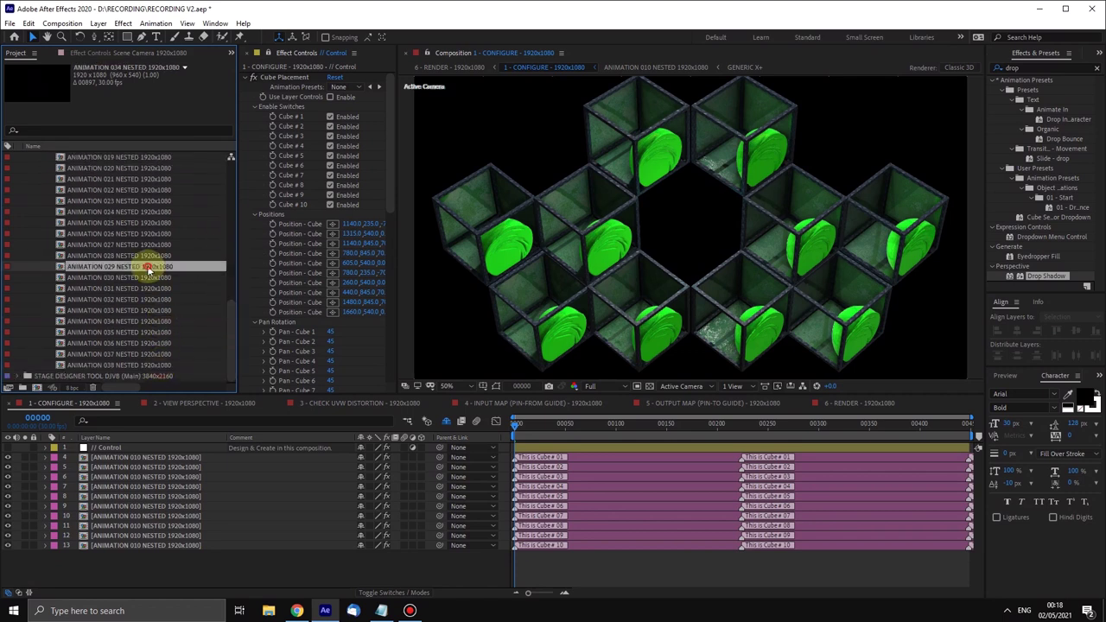
# Step: Expand the STAGE DESIGNER TOOL DJVB (Main) 3840x2160 folder and look through its compositions and cube library
pyautogui.click(19, 376)
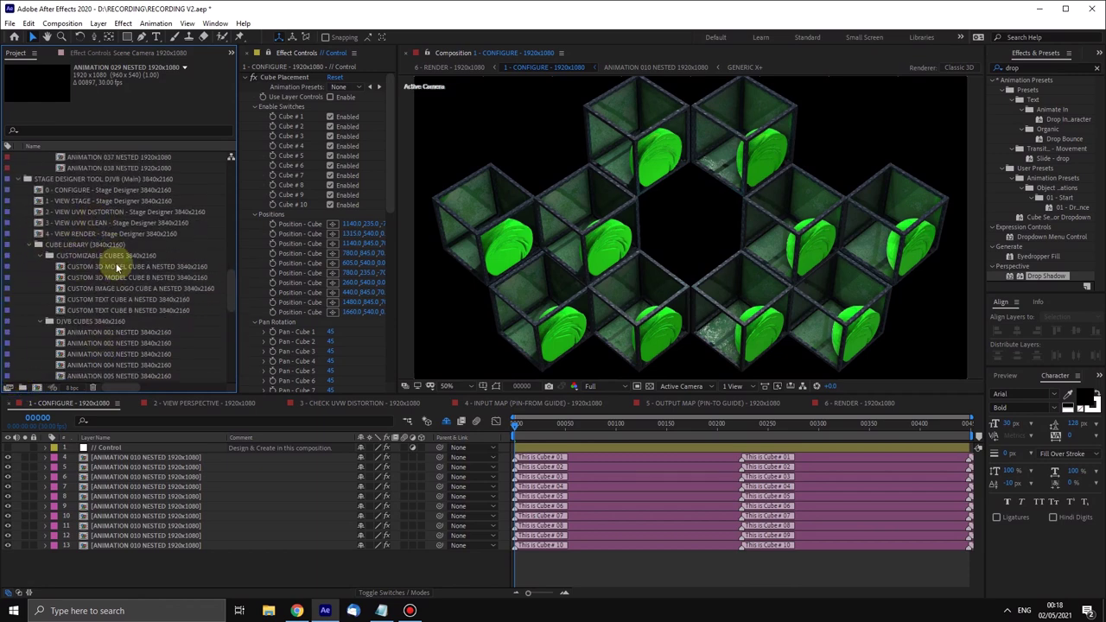
pyautogui.click(91, 354)
pyautogui.click(161, 317)
pyautogui.click(164, 365)
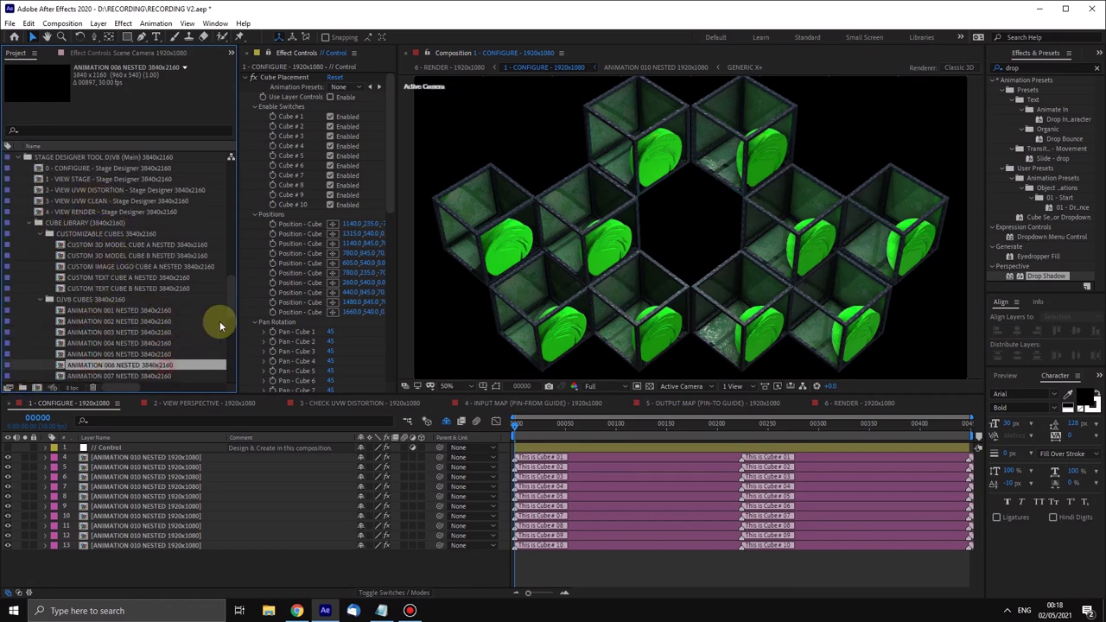
pyautogui.moveTo(231, 303); pyautogui.dragTo(227, 178)
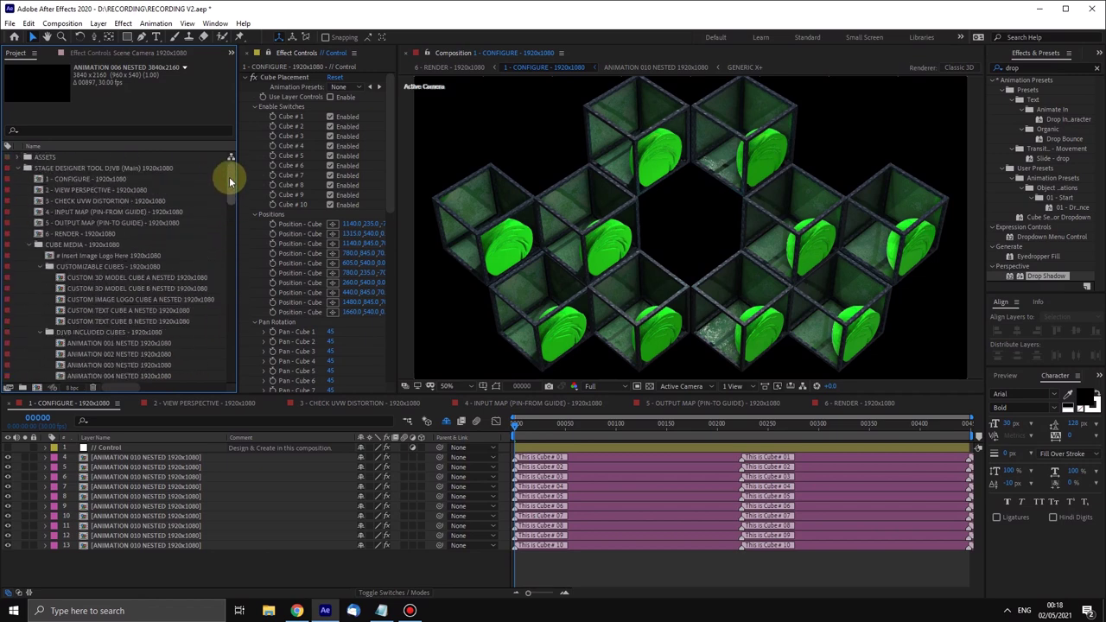
# Step: Collapse the 1920x1080 and 3840x2160 main folders and select the 1920x1080 one
pyautogui.click(80, 190)
pyautogui.click(86, 179)
pyautogui.click(94, 167)
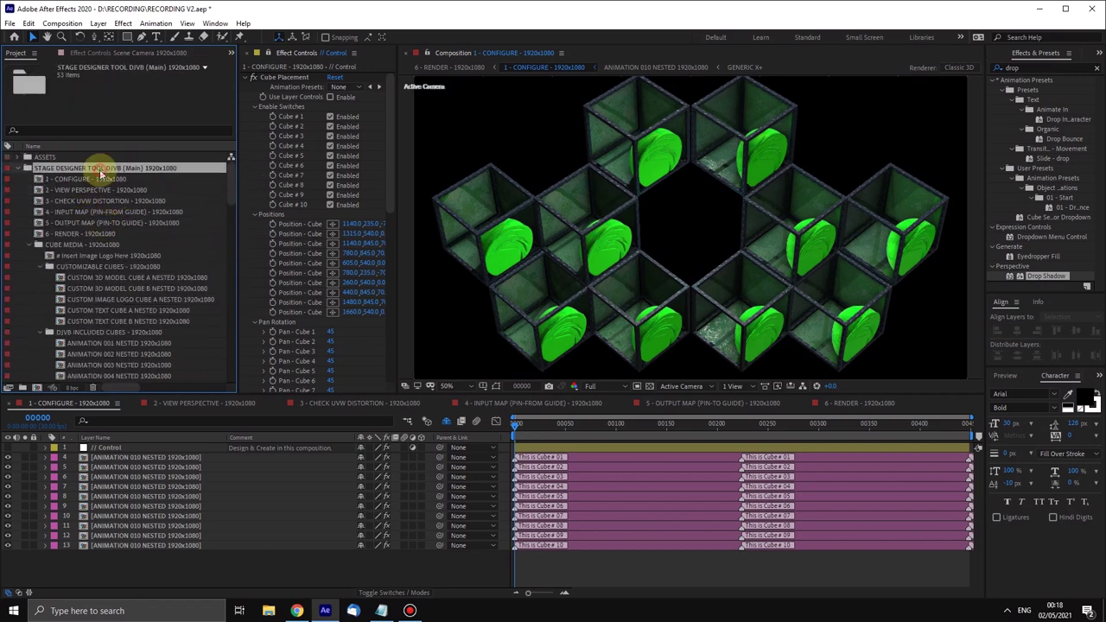
pyautogui.click(17, 168)
pyautogui.click(62, 179)
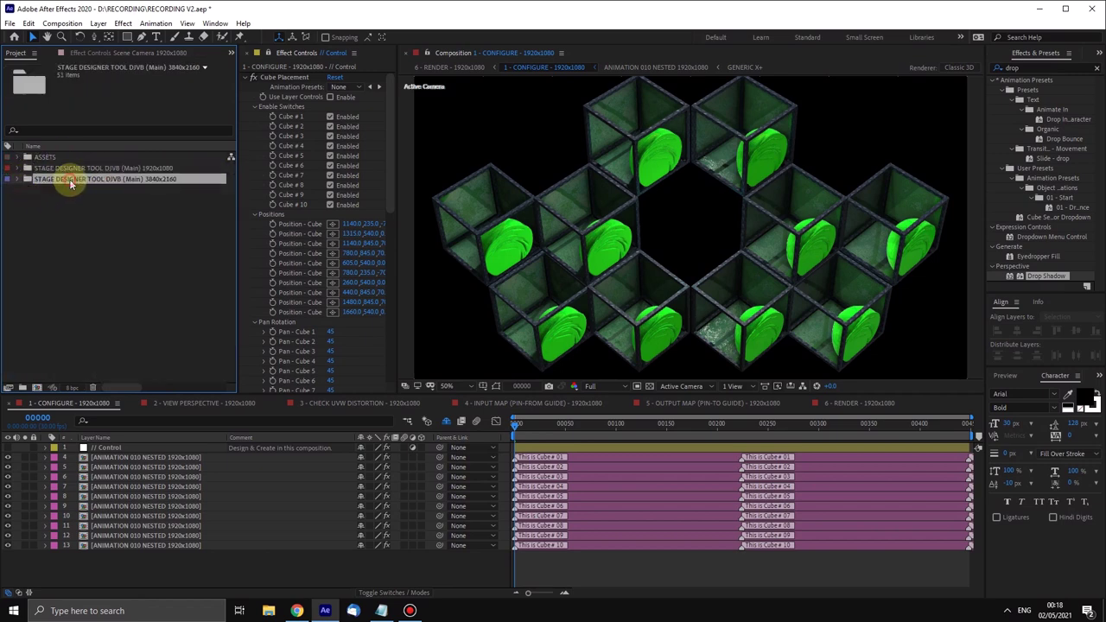
pyautogui.click(47, 169)
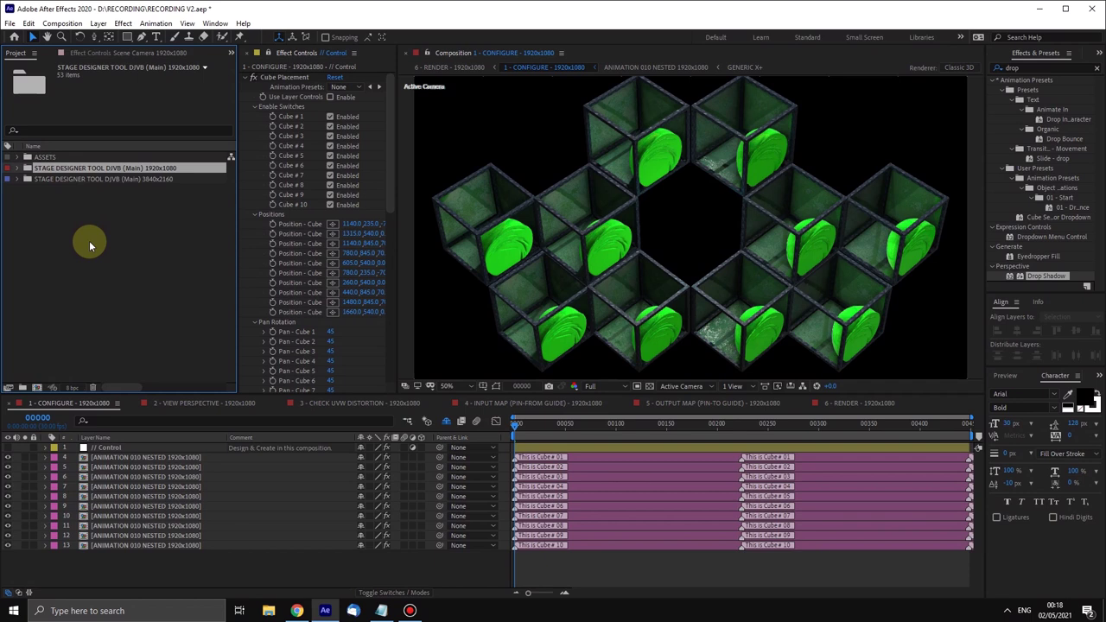
# Step: Widen the effect controls area, reopen the 1920x1080 main folder with CUBE MEDIA collapsed, and select the 1 - CONFIGURE composition
pyautogui.click(89, 240)
pyautogui.moveTo(397, 118); pyautogui.dragTo(432, 112)
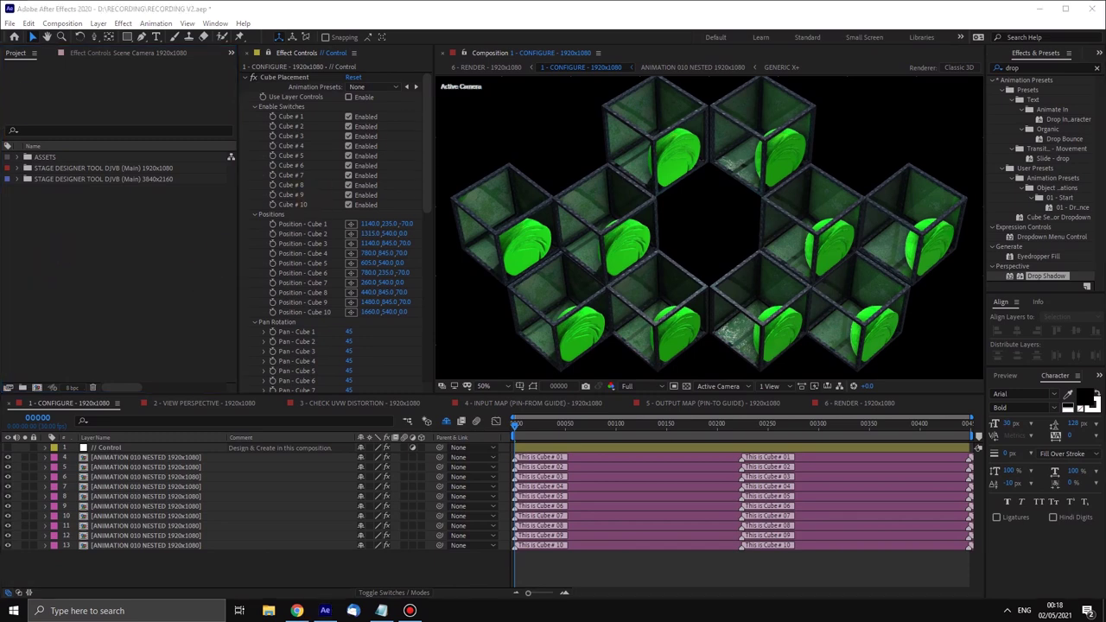
pyautogui.click(19, 167)
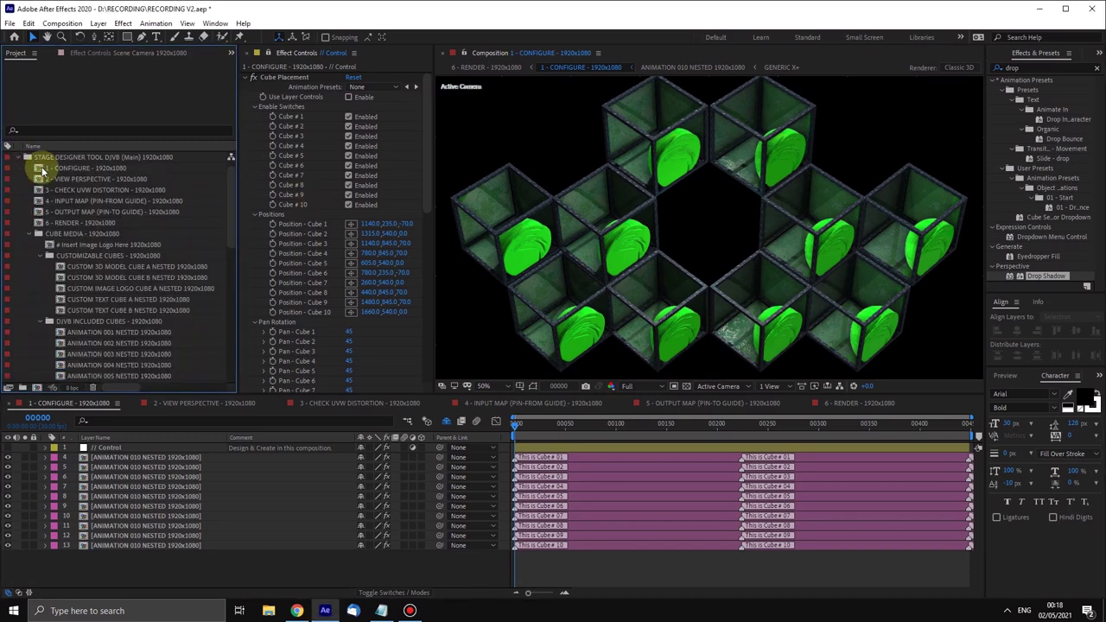
pyautogui.click(29, 233)
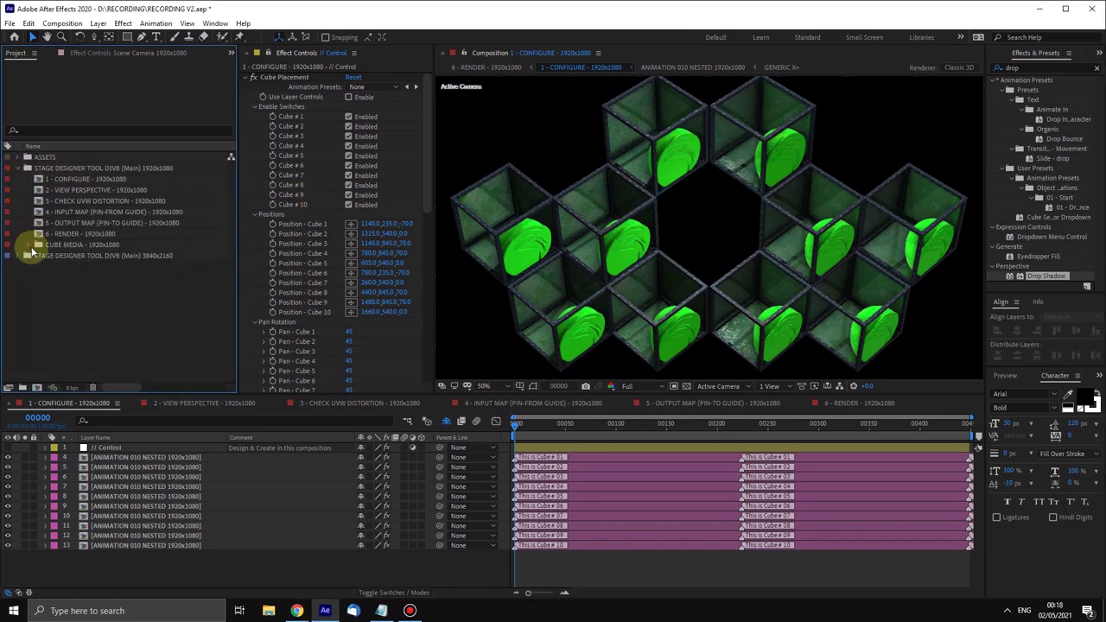
pyautogui.click(75, 178)
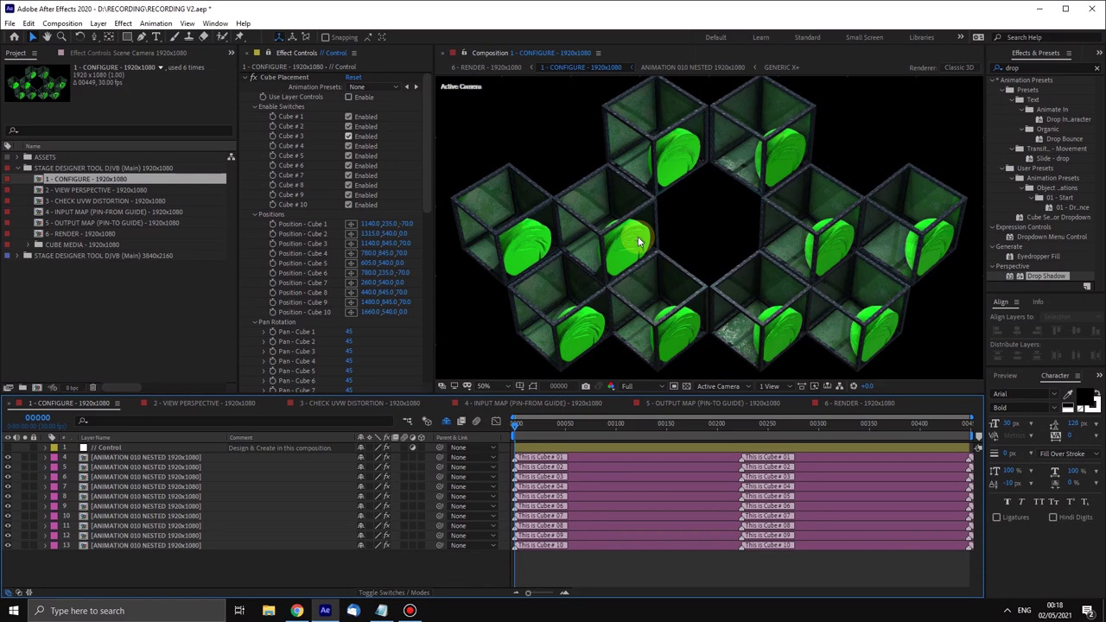
# Step: Select the // Control layer and dock its Effect Controls alongside the Project panel, with the Cube Placement settings showing
pyautogui.click(108, 448)
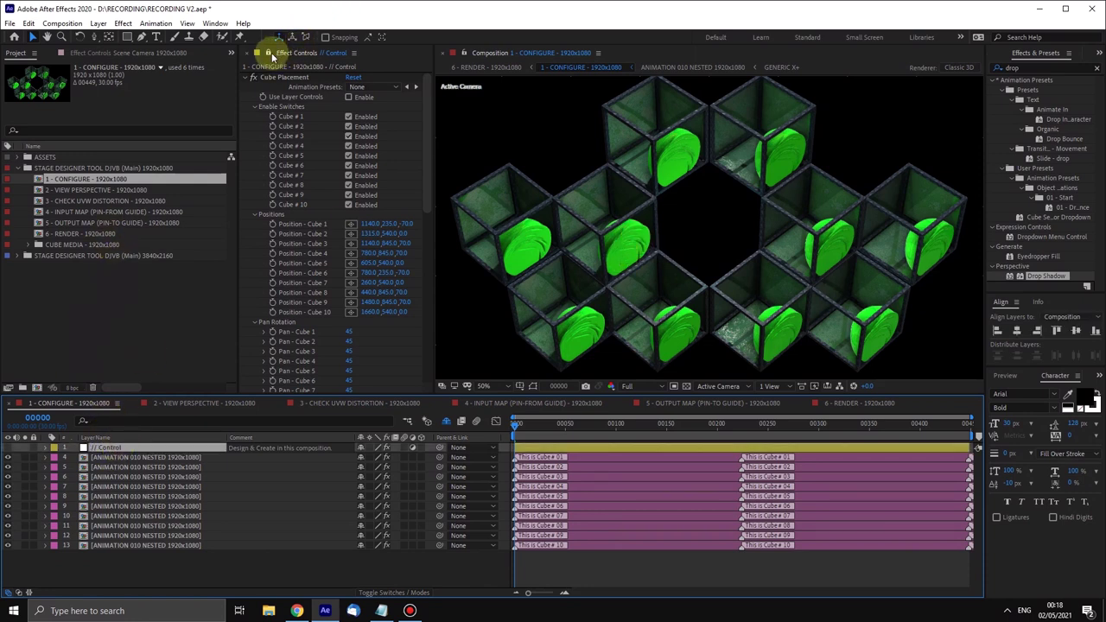
pyautogui.click(299, 60)
pyautogui.moveTo(296, 58); pyautogui.dragTo(111, 44)
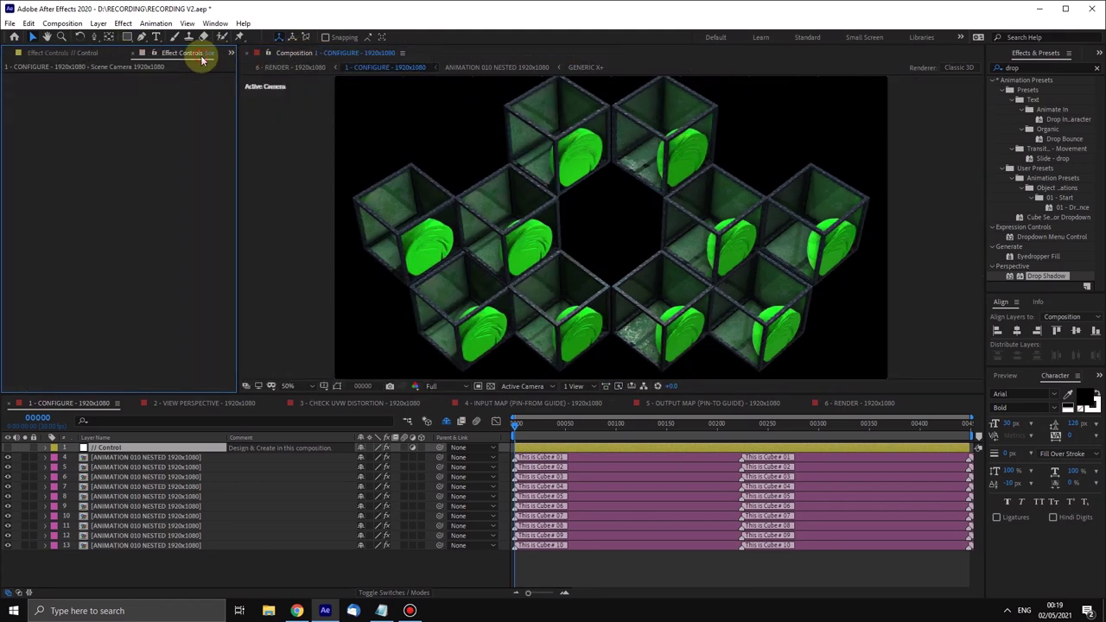
pyautogui.click(198, 53)
pyautogui.click(95, 55)
pyautogui.click(99, 91)
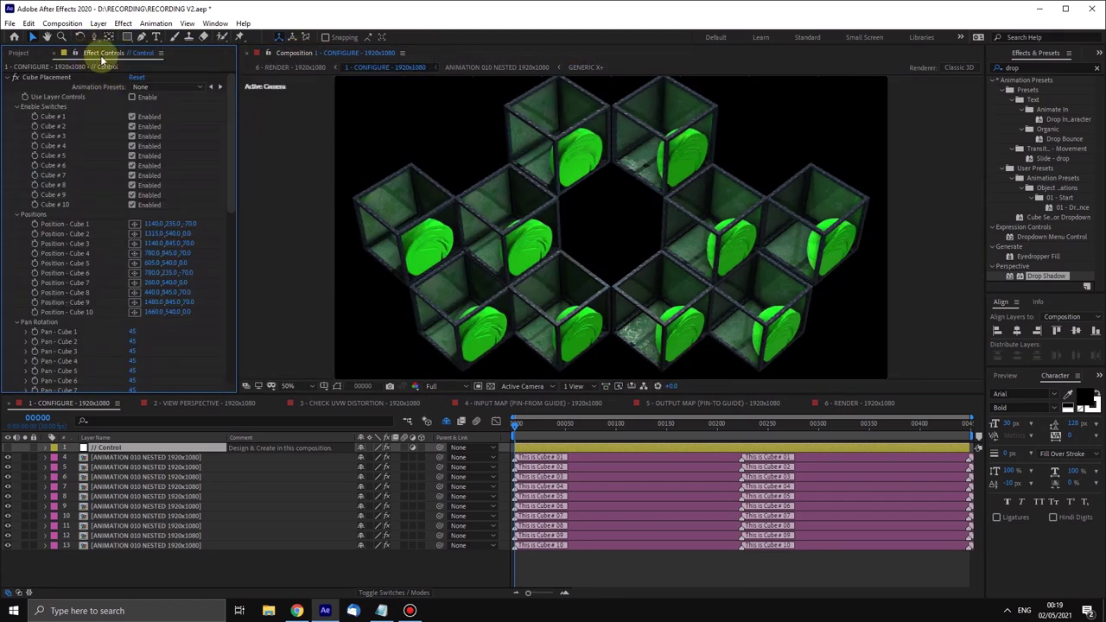
# Step: Select the // Control layer and open a second Effect Controls viewer from its effect controls
pyautogui.click(116, 453)
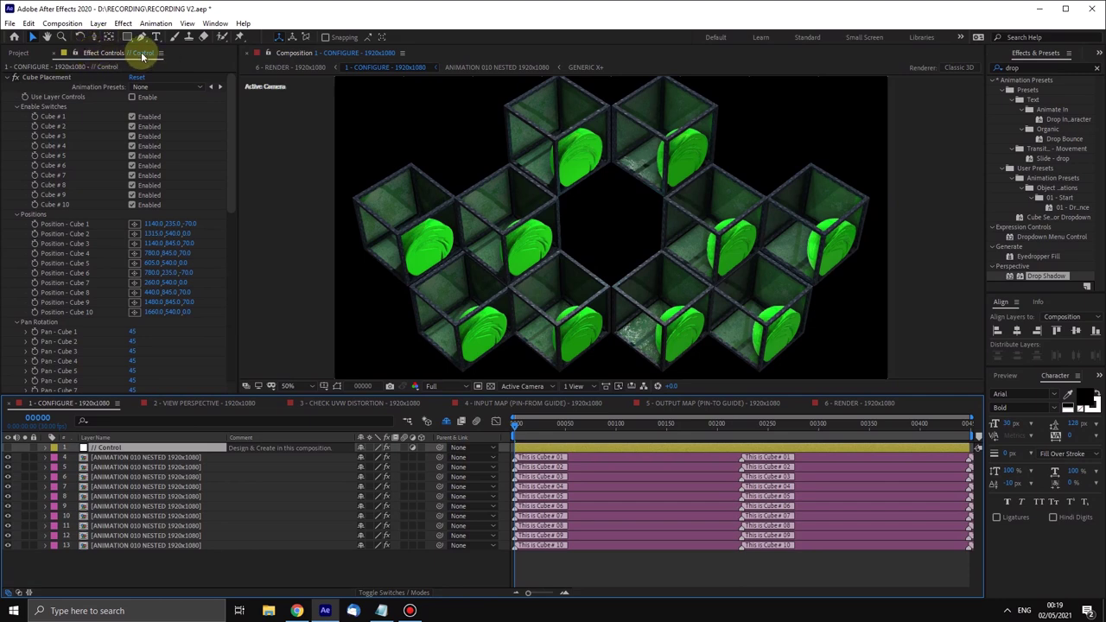
pyautogui.click(143, 56)
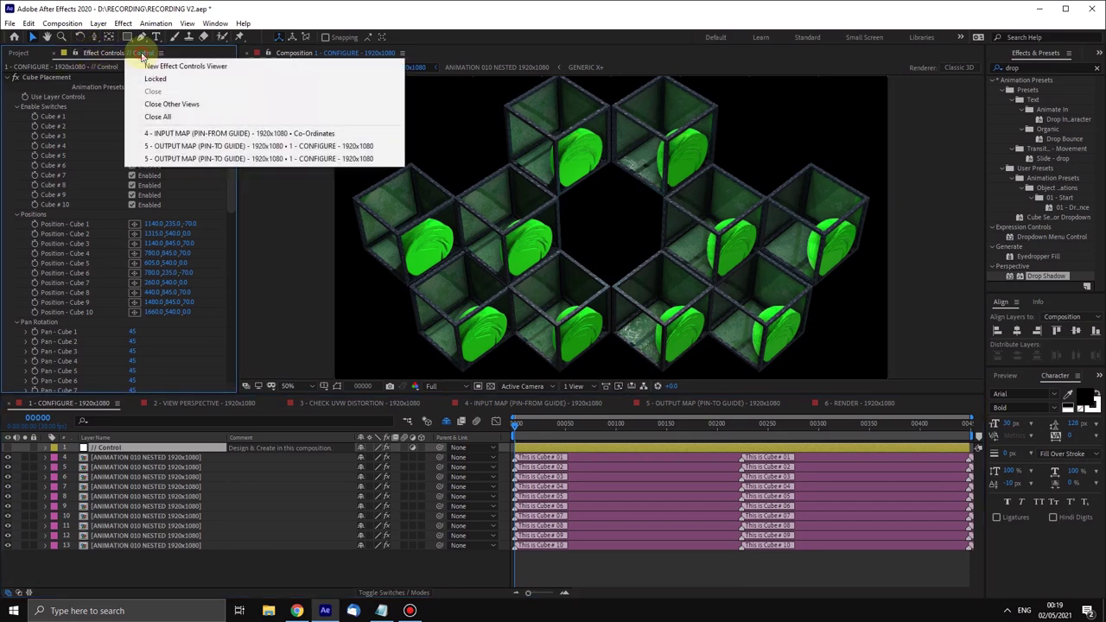
pyautogui.click(209, 69)
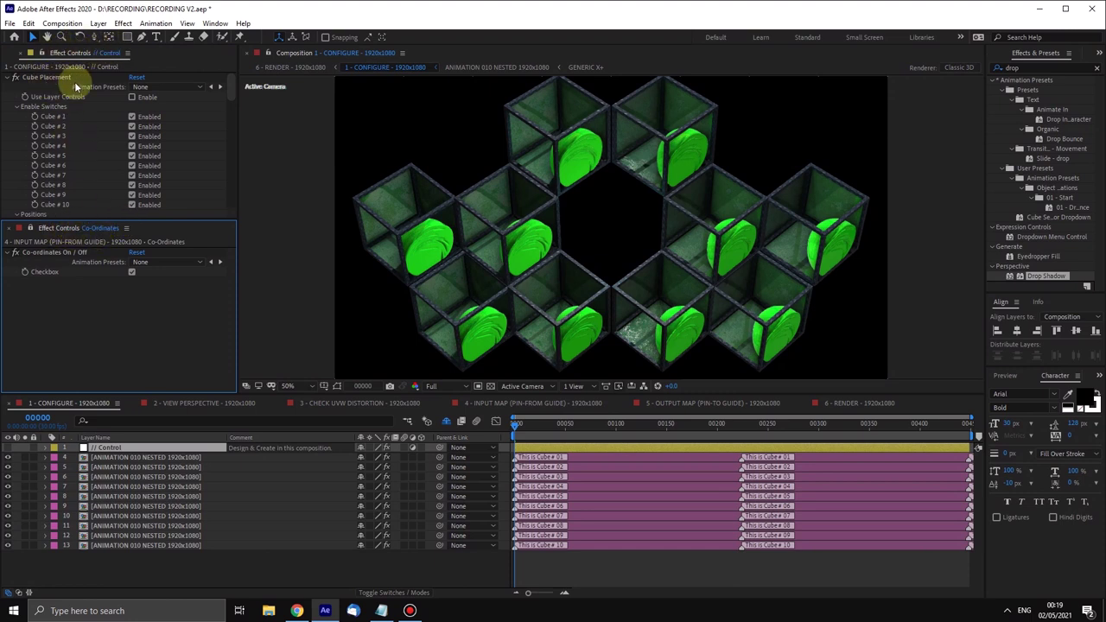
# Step: Dock the // Control effect controls in their own column beside the composition viewer, and group the second Effect Controls viewer with the Project panel
pyautogui.moveTo(230, 89); pyautogui.dragTo(160, 67)
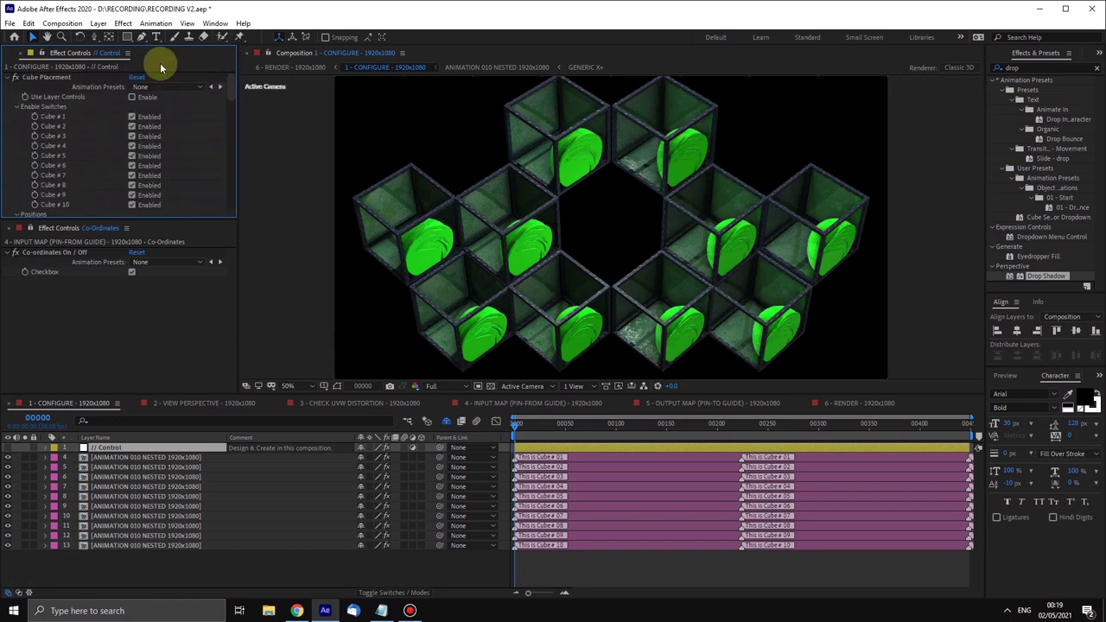
pyautogui.moveTo(45, 54); pyautogui.dragTo(247, 126)
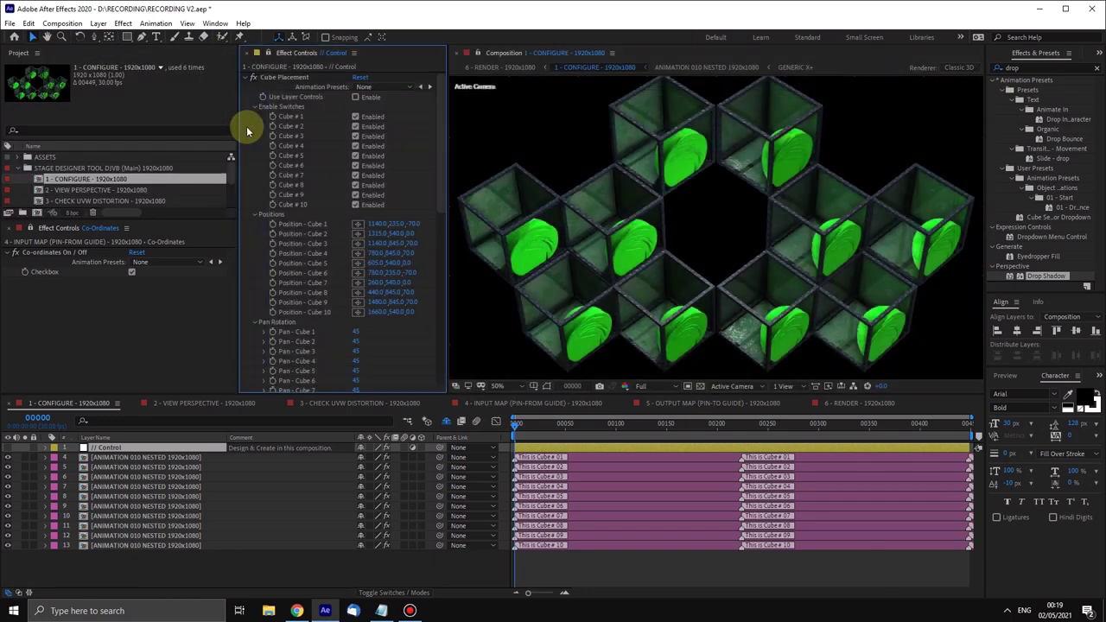
pyautogui.moveTo(59, 229); pyautogui.dragTo(97, 71)
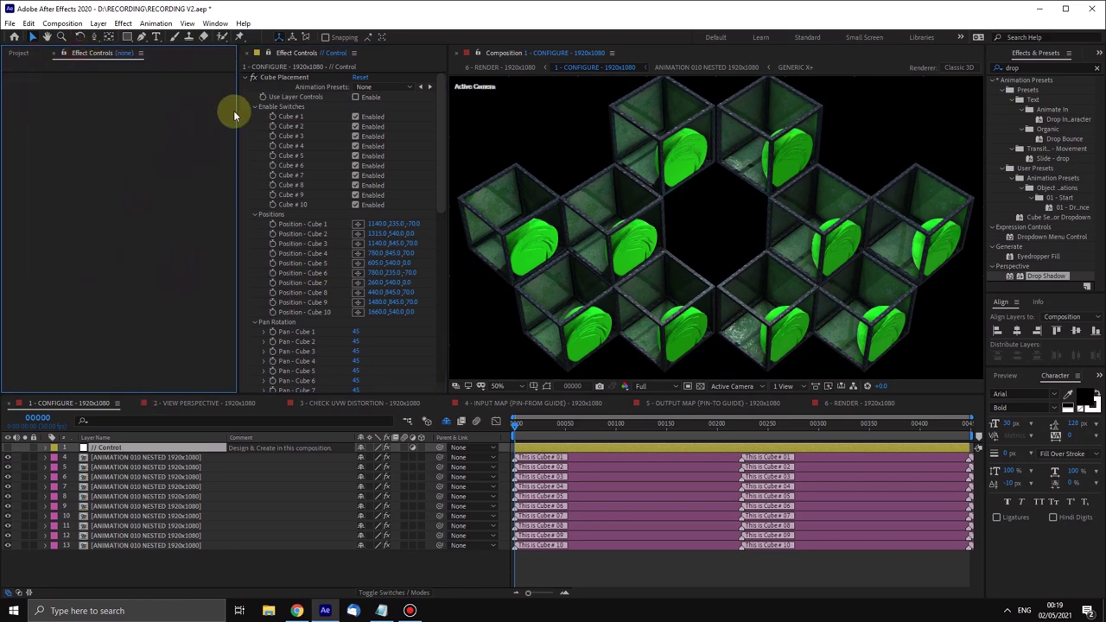
# Step: Check the Cube Properties of the Cube # 02 and Cube # 07 layers, and reselect the // Control layer
pyautogui.click(161, 467)
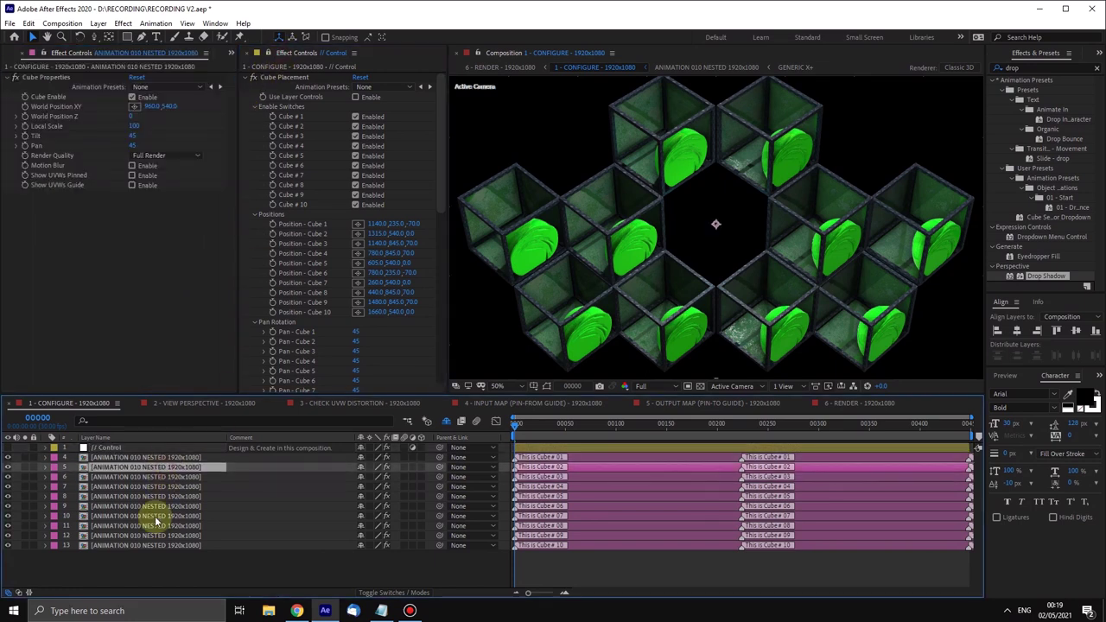
pyautogui.click(156, 516)
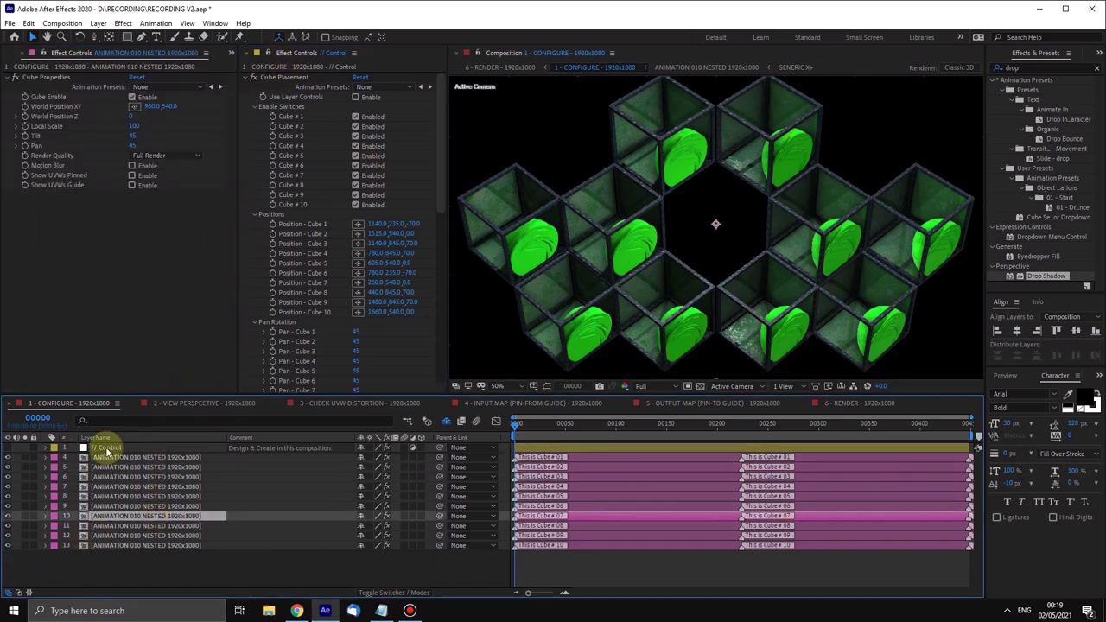
pyautogui.click(108, 446)
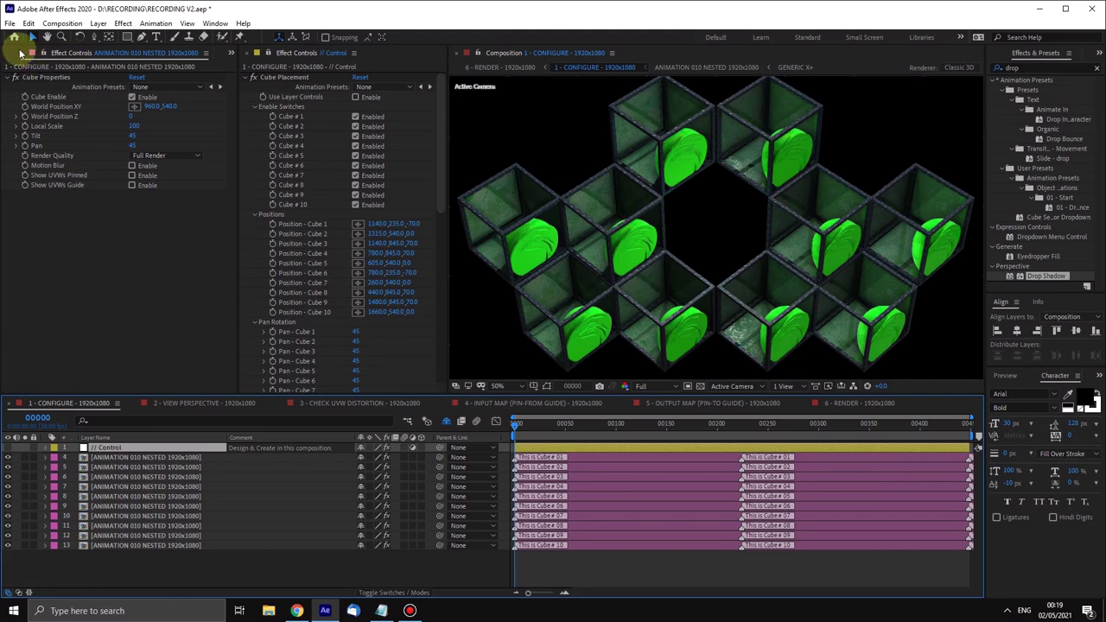
# Step: Bring the Project panel forward and look through the // Control effects from Cube Placement down to Camera & Depth
pyautogui.click(21, 53)
pyautogui.click(285, 77)
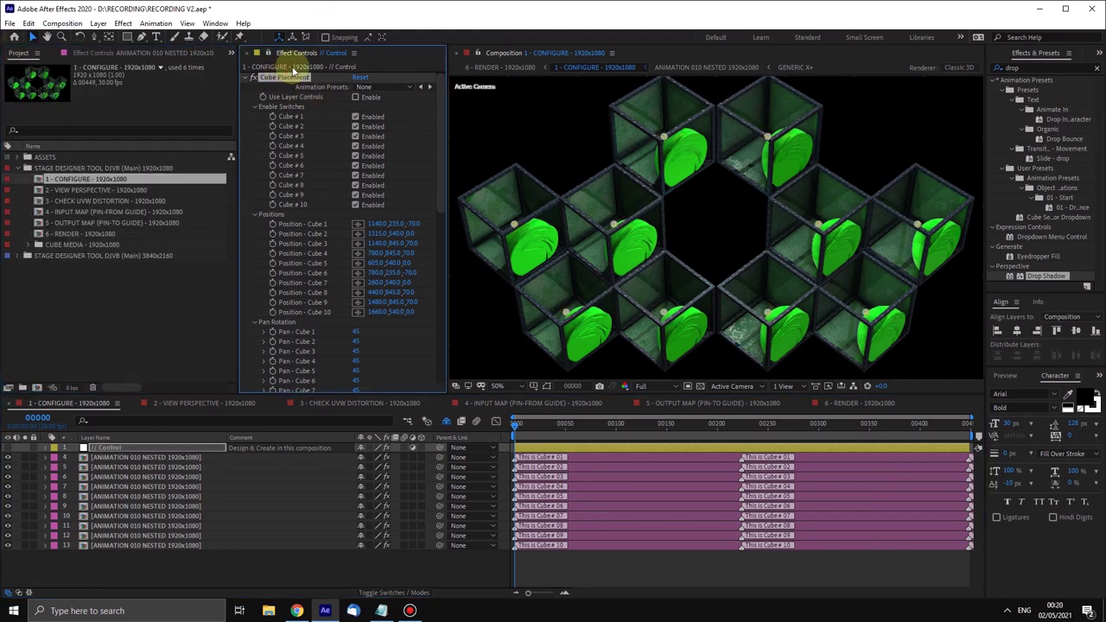
pyautogui.moveTo(437, 112); pyautogui.dragTo(420, 74)
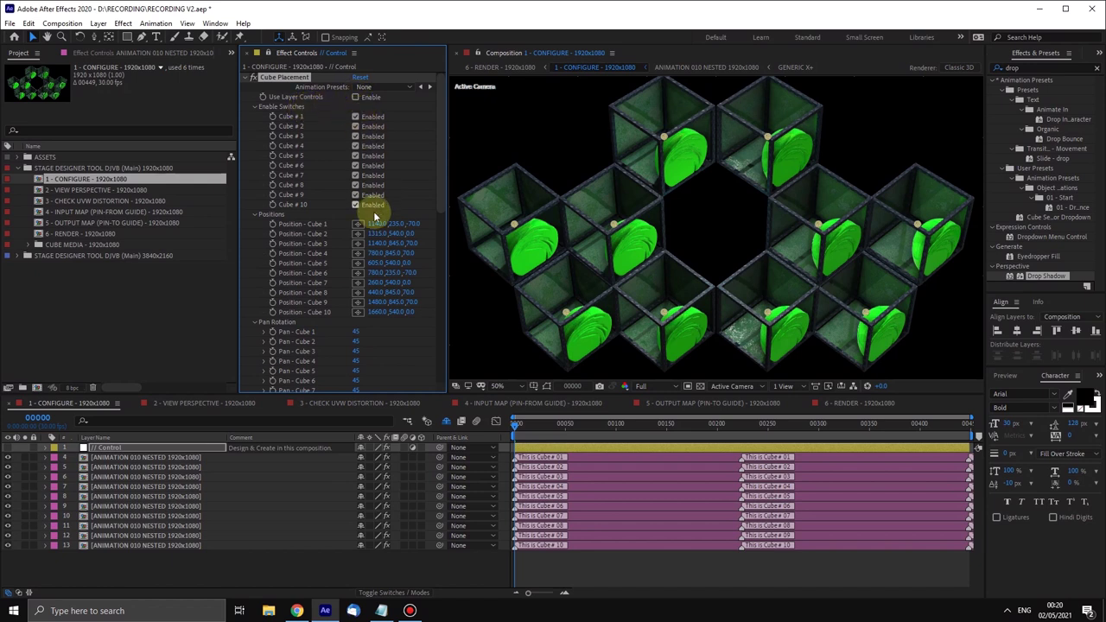
pyautogui.moveTo(437, 158); pyautogui.dragTo(438, 343)
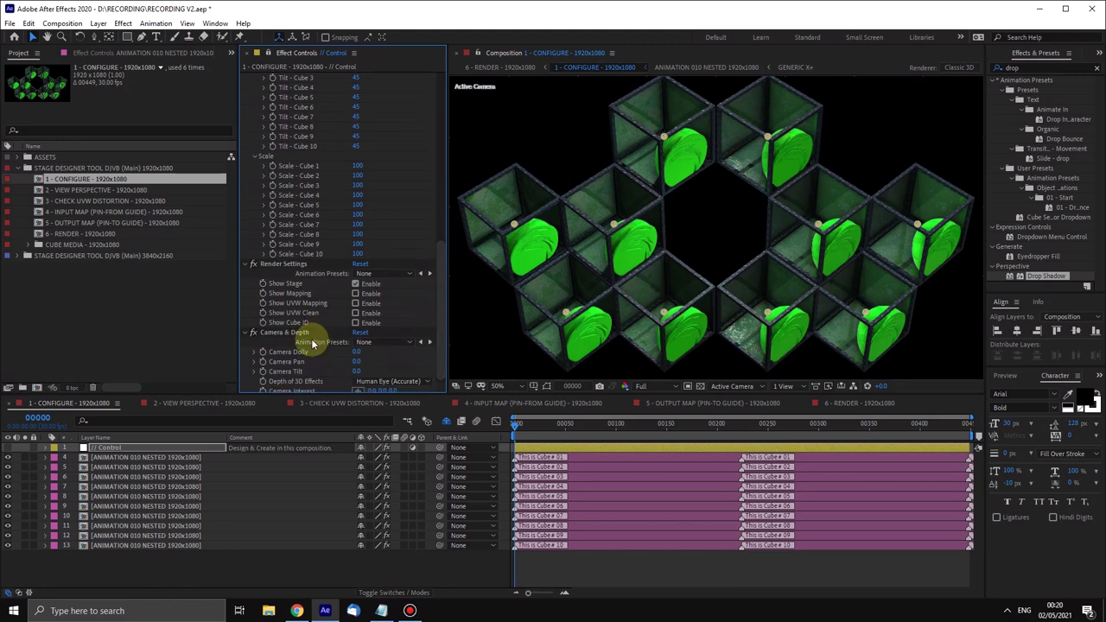
# Step: Inspect the Cube Properties of several individual cube layers, and return to the // Control layer with the Project panel and Cube Placement in view
pyautogui.click(137, 477)
pyautogui.click(121, 53)
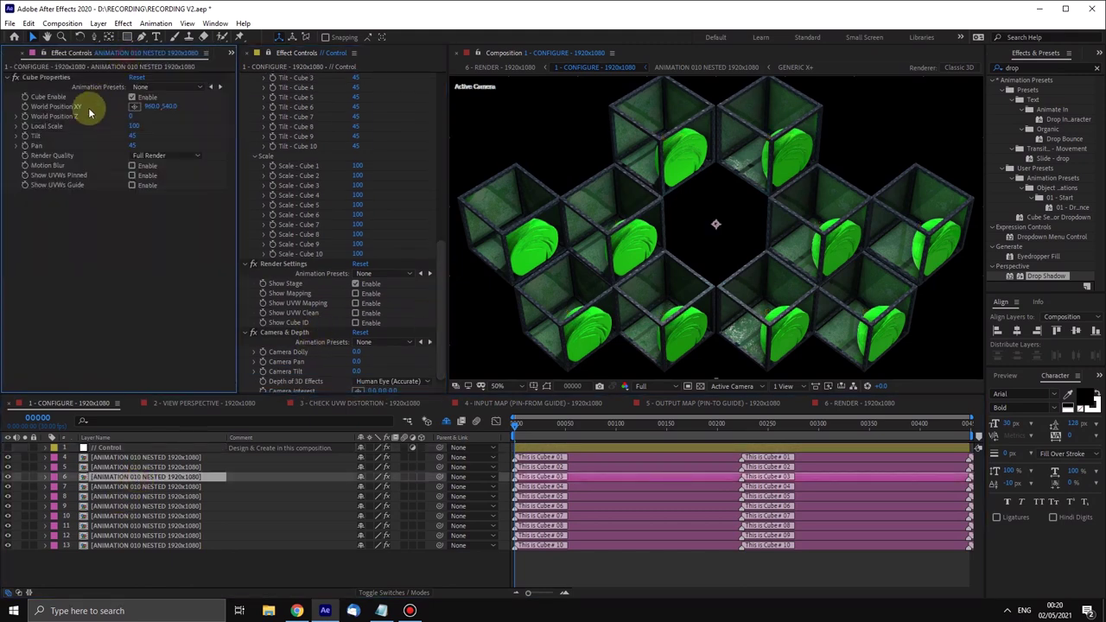
pyautogui.click(47, 77)
pyautogui.click(140, 488)
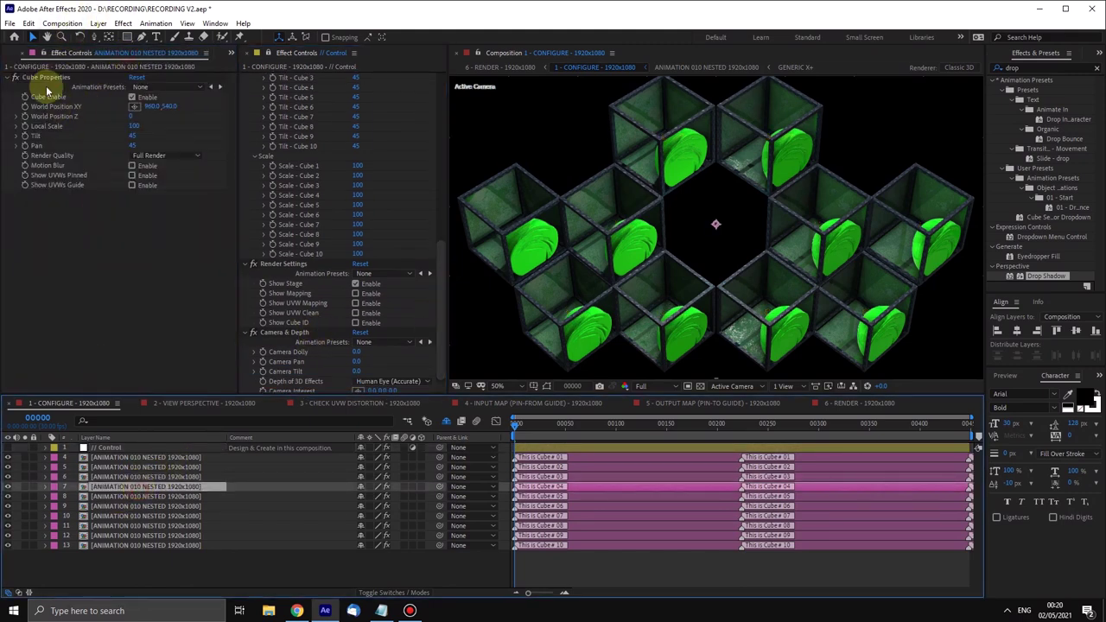
pyautogui.click(138, 507)
pyautogui.click(141, 476)
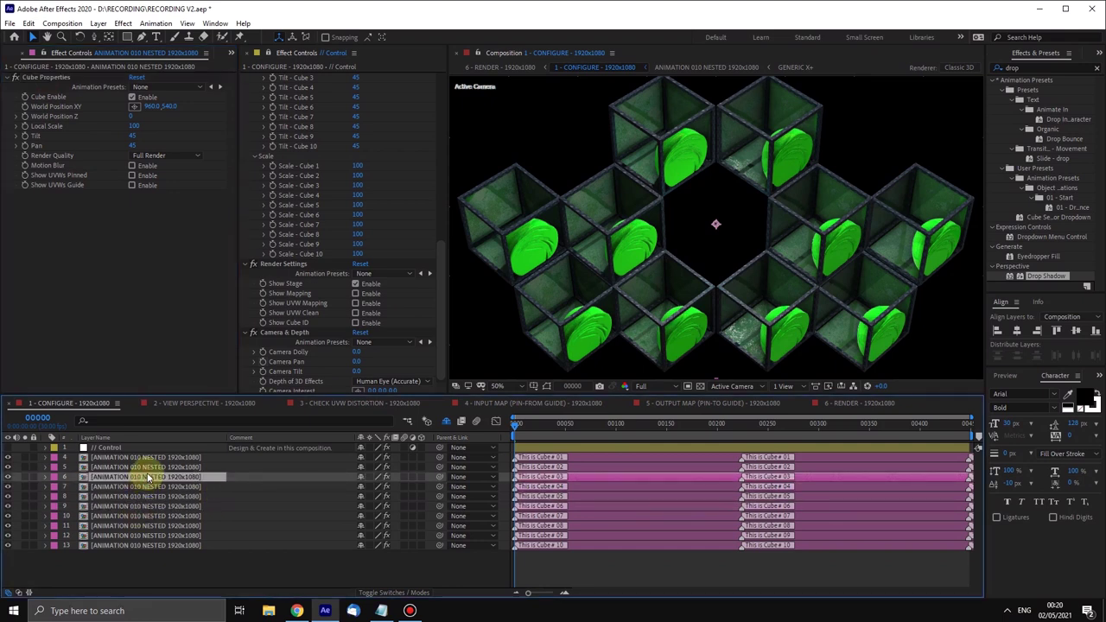
pyautogui.click(154, 457)
pyautogui.click(156, 449)
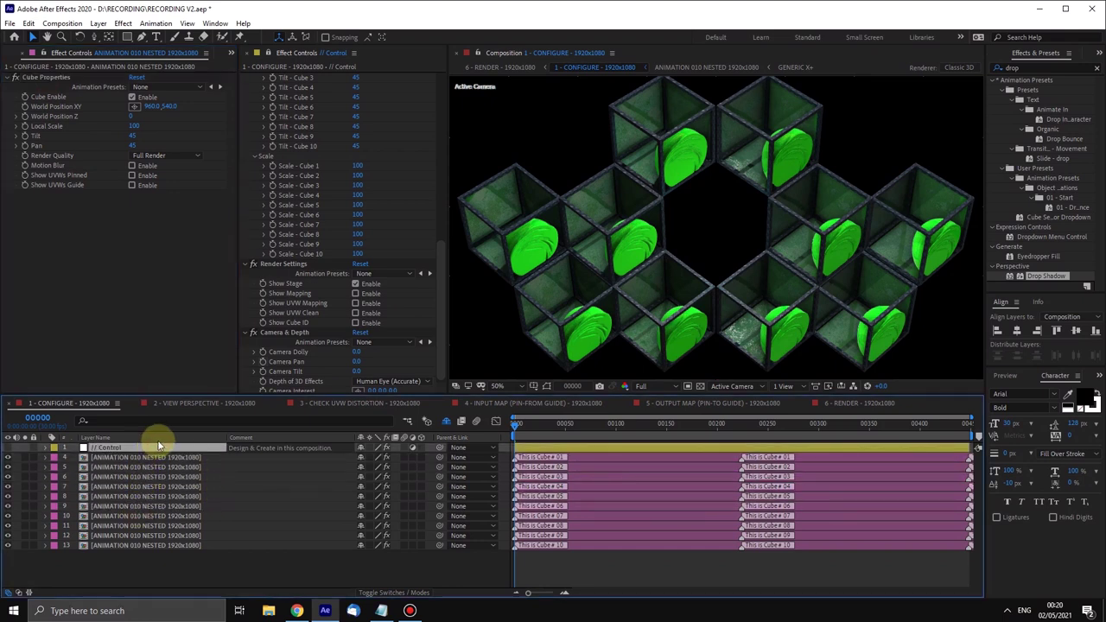
pyautogui.click(14, 53)
pyautogui.moveTo(443, 284); pyautogui.dragTo(442, 86)
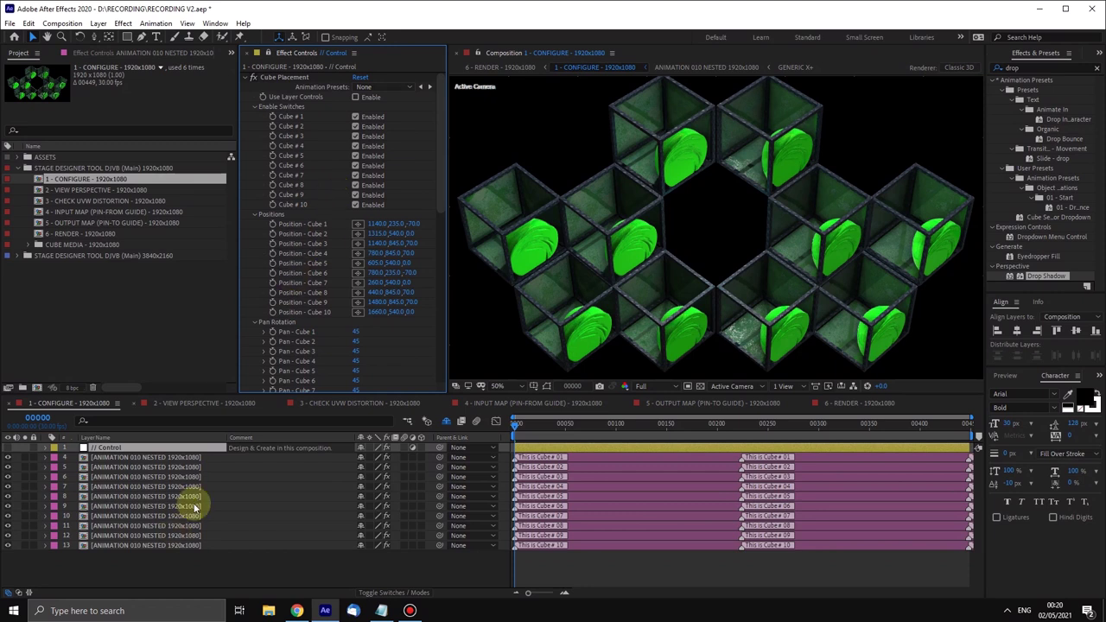
# Step: Select all ten ANIMATION 010 NESTED cube layers in the timeline and clear the selection
pyautogui.click(178, 456)
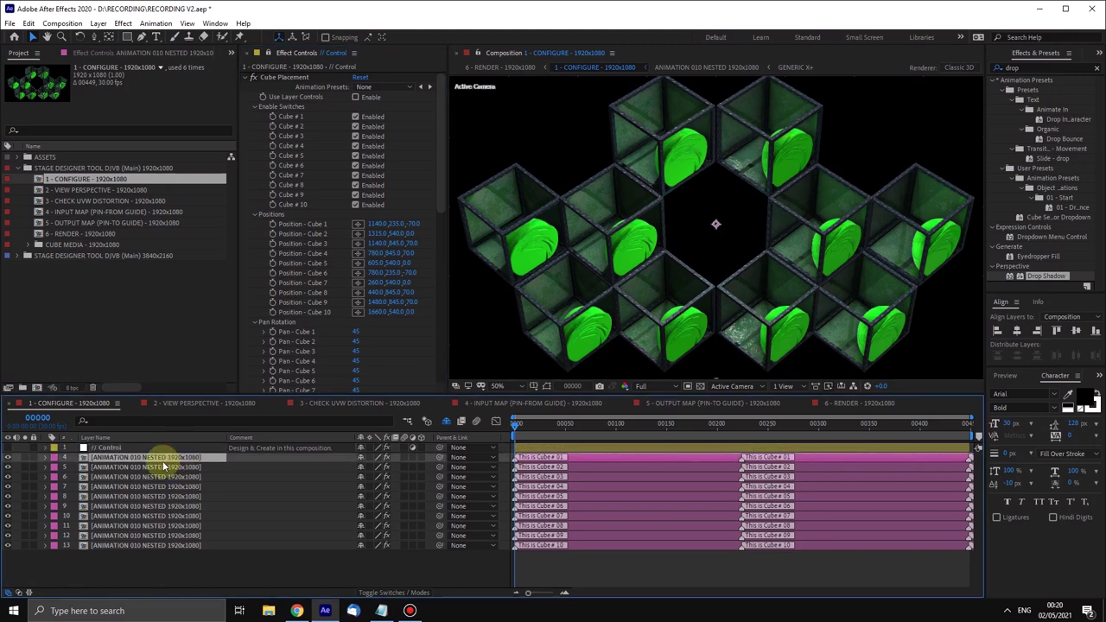
pyautogui.keyDown('shift'); pyautogui.click(168, 536); pyautogui.keyUp('shift')
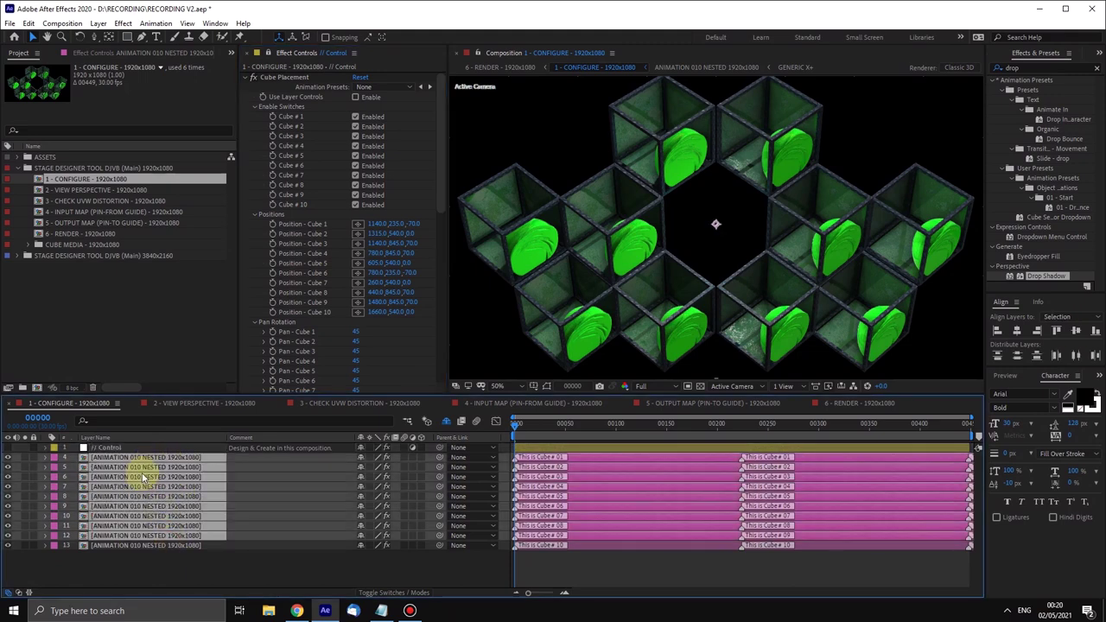
pyautogui.keyDown('shift'); pyautogui.click(153, 546); pyautogui.keyUp('shift')
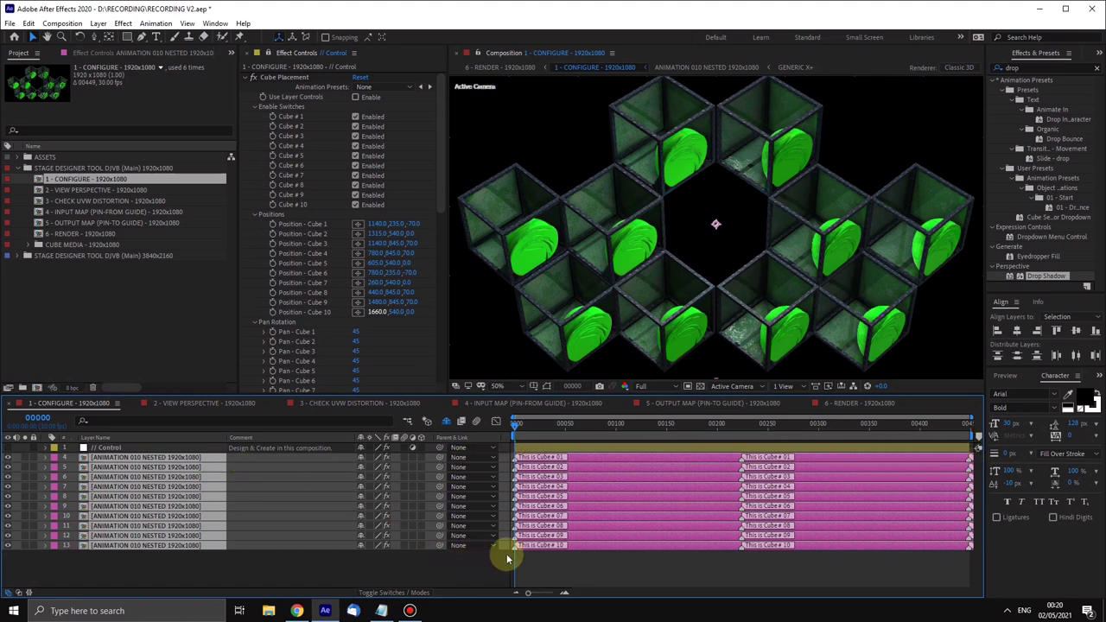
pyautogui.click(489, 567)
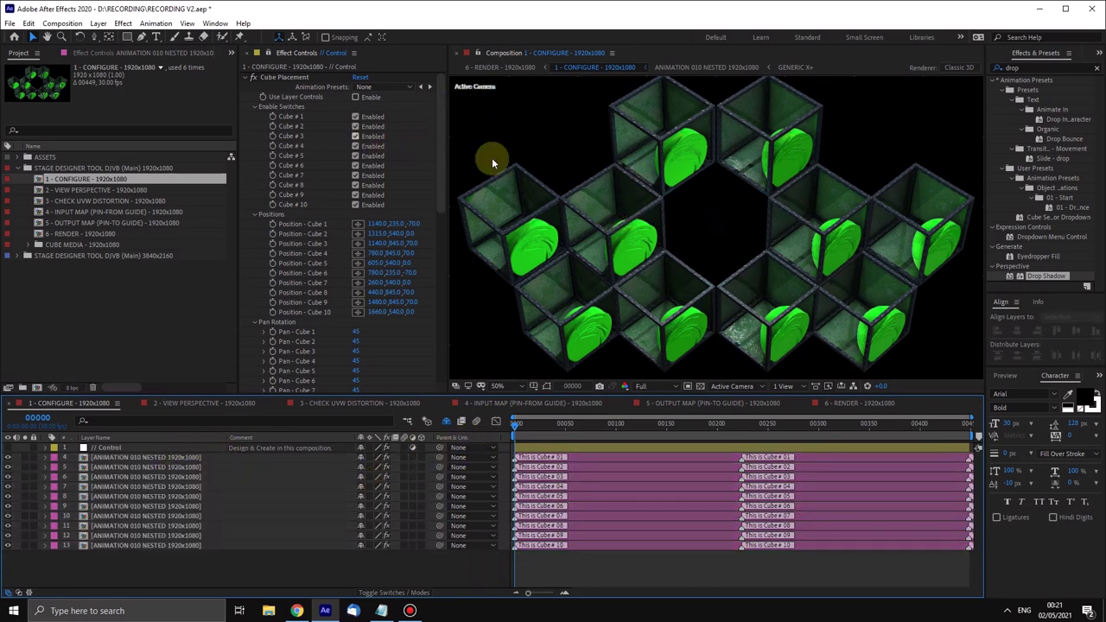
# Step: Enable Show Cube ID in the // Control layer's Render Settings and return to the Cube Placement effect
pyautogui.moveTo(440, 104); pyautogui.dragTo(366, 321)
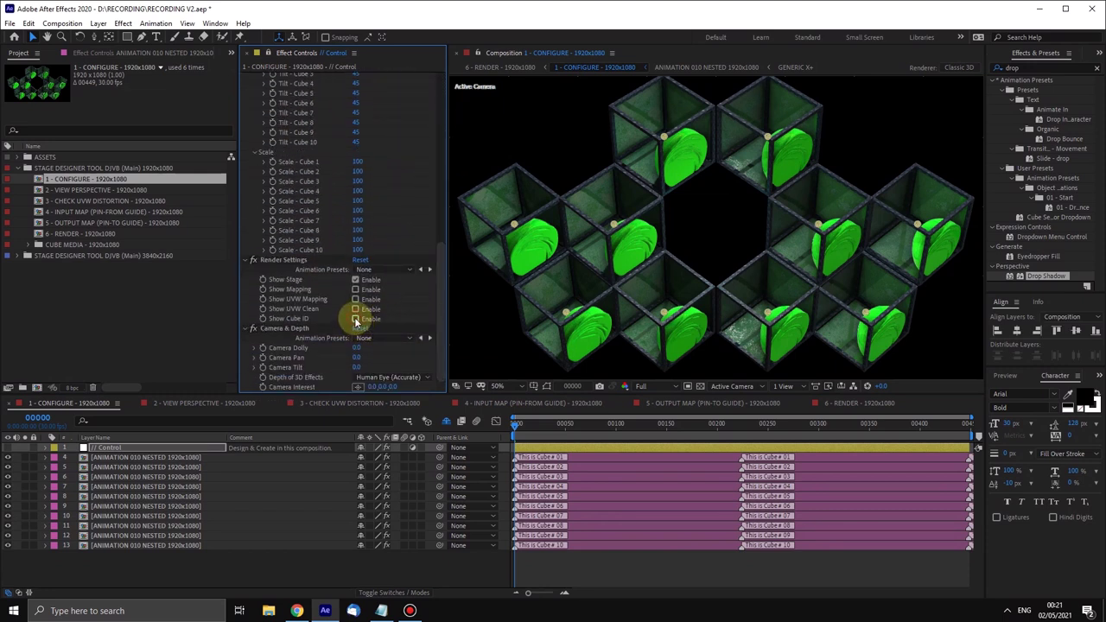
pyautogui.click(355, 319)
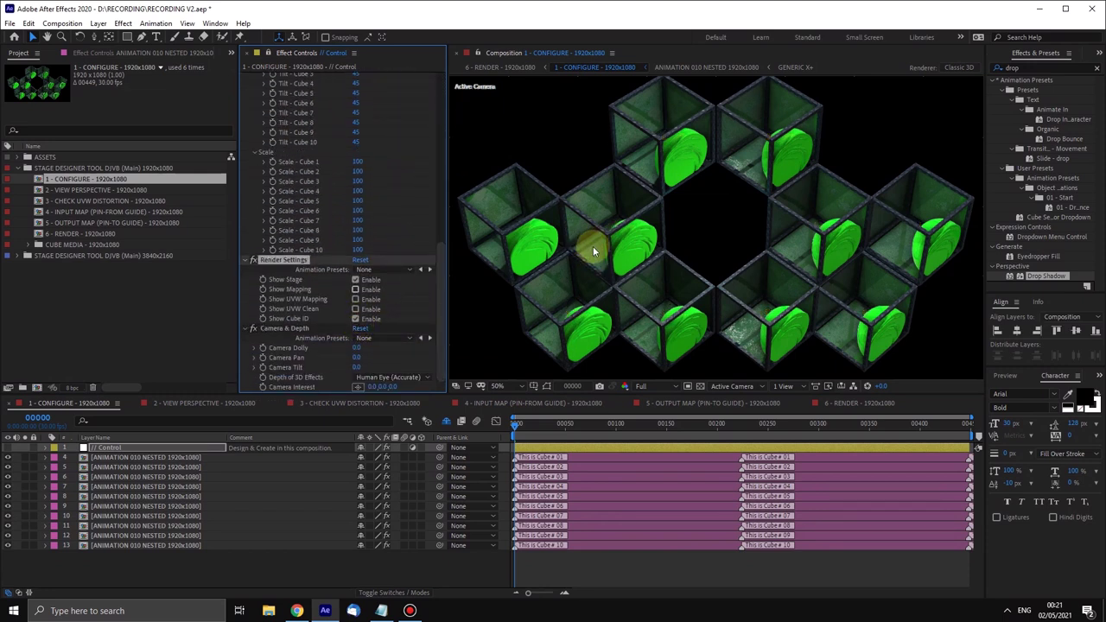
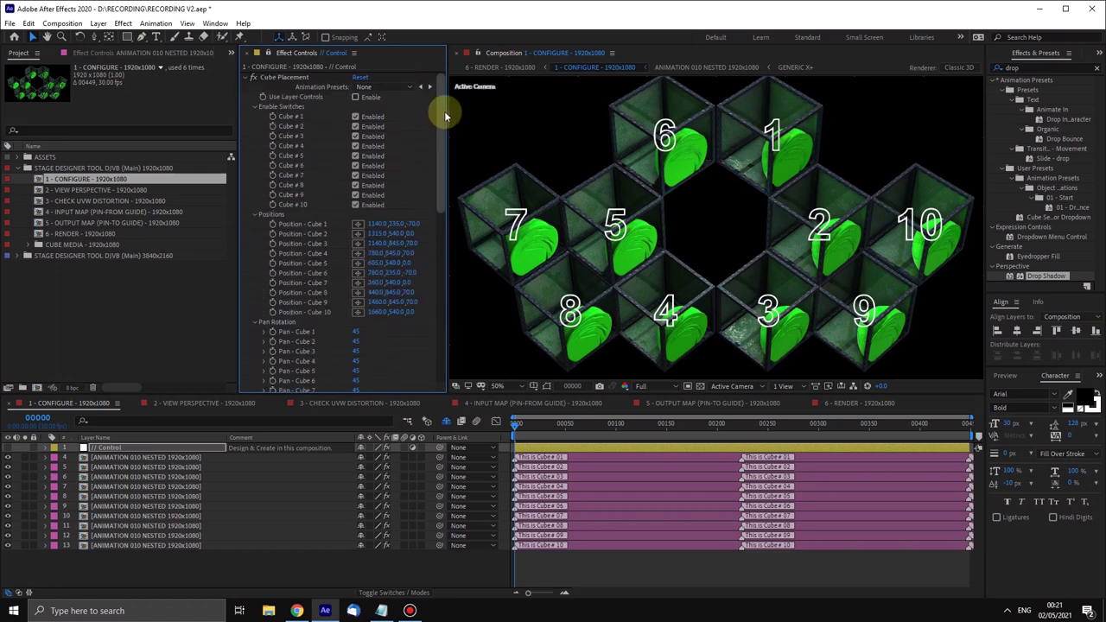
pyautogui.click(298, 77)
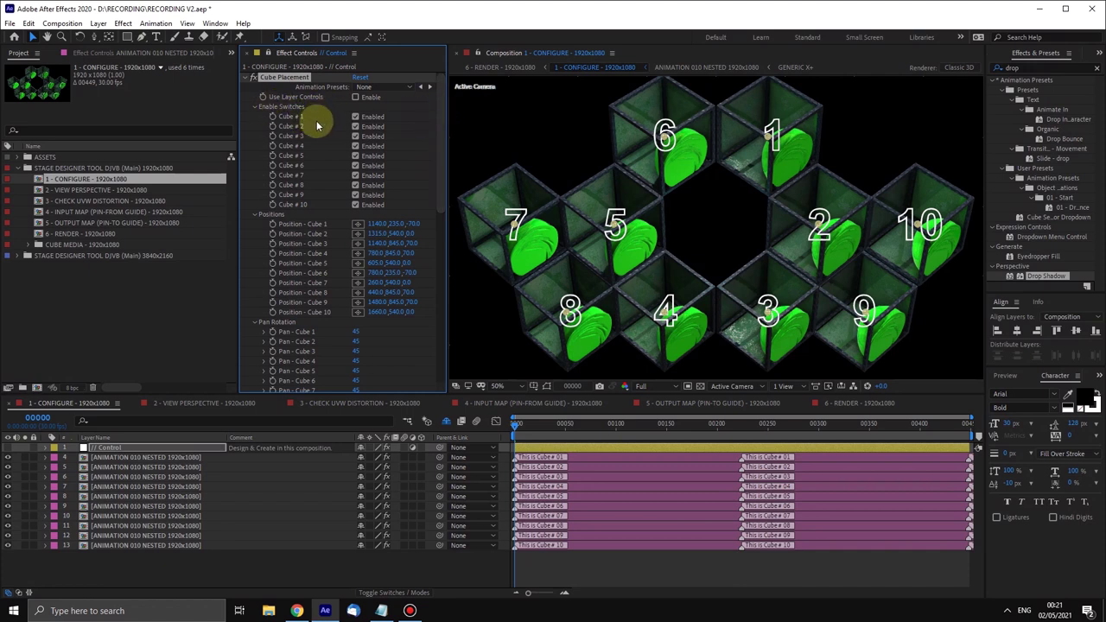
# Step: Disable cubes 7 to 10 with their enable switches and turn them back on
pyautogui.click(354, 195)
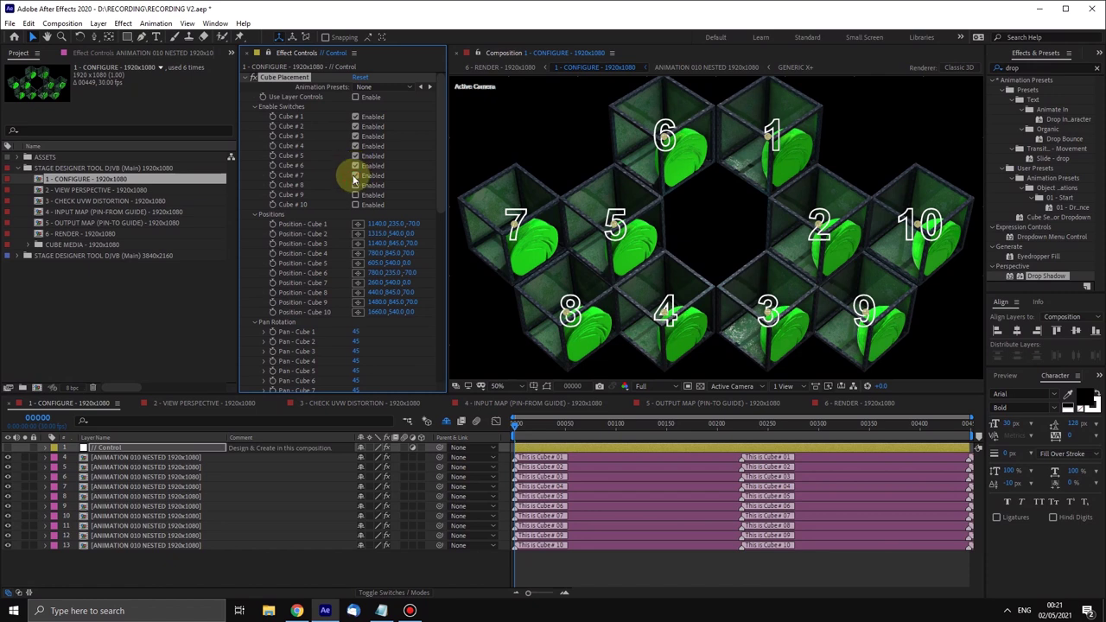
pyautogui.click(355, 175)
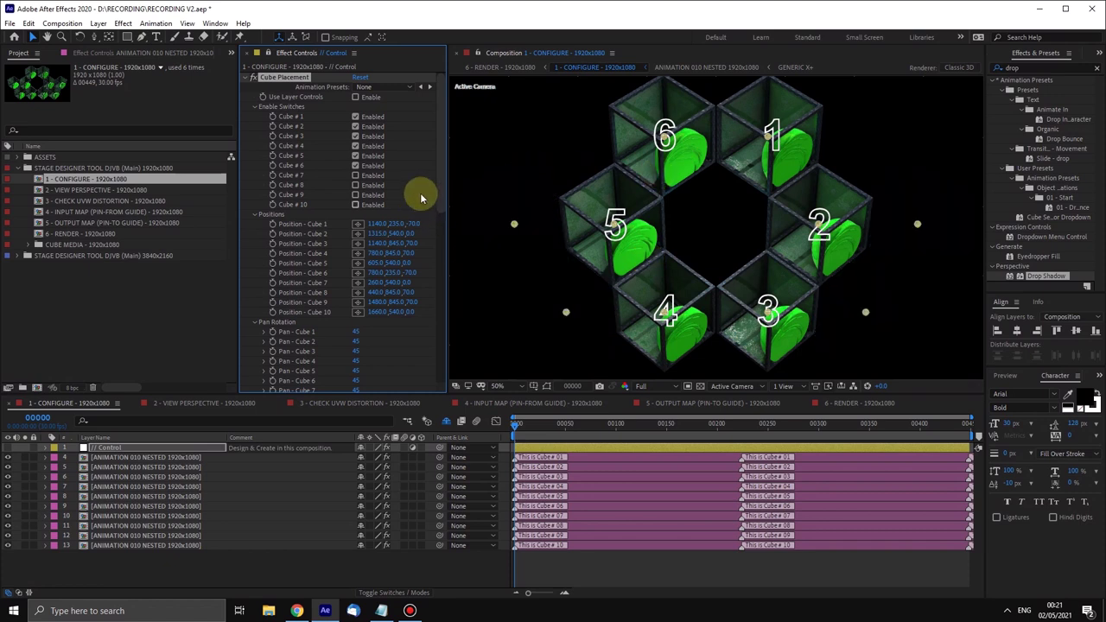
pyautogui.click(356, 196)
pyautogui.click(355, 175)
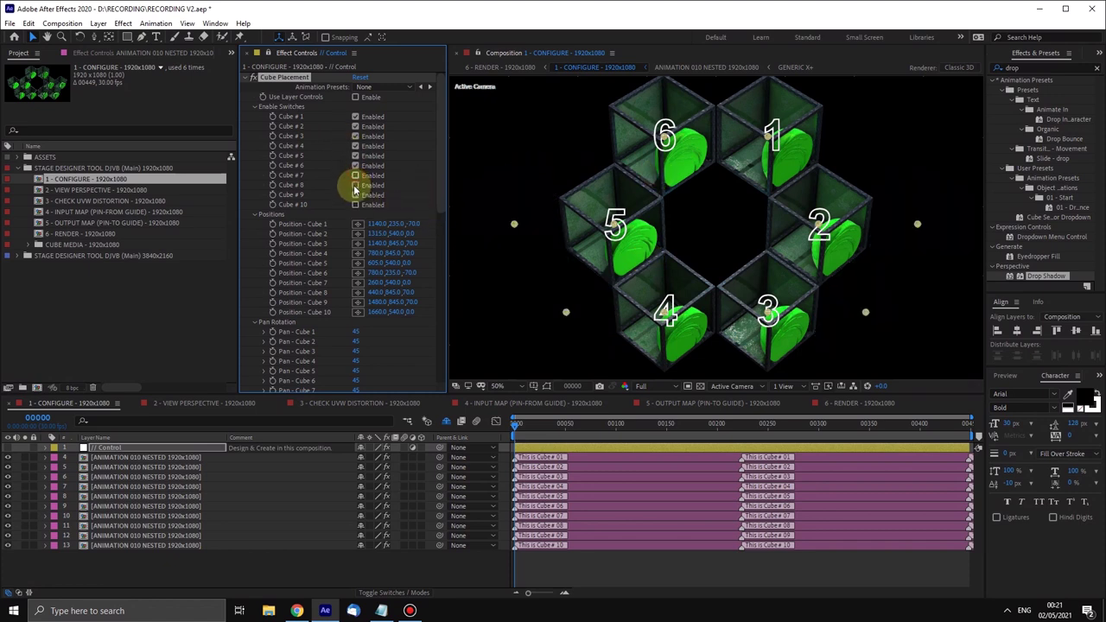
pyautogui.click(356, 205)
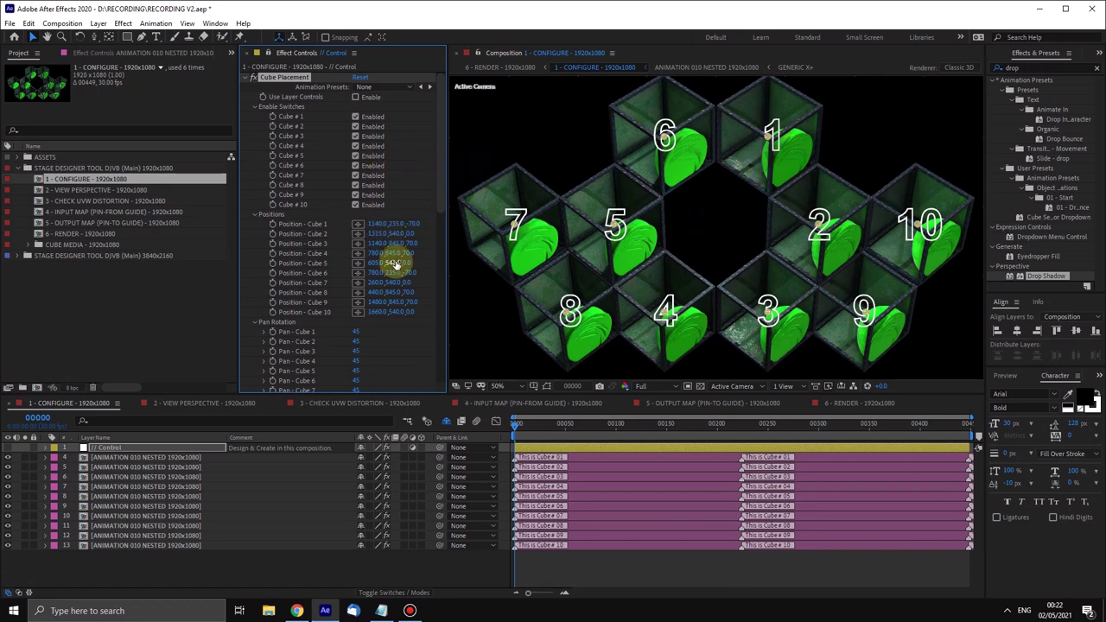
# Step: Move Cube 1 to the stage's upper-right area, at about 1564, 176, using its position point
pyautogui.click(358, 223)
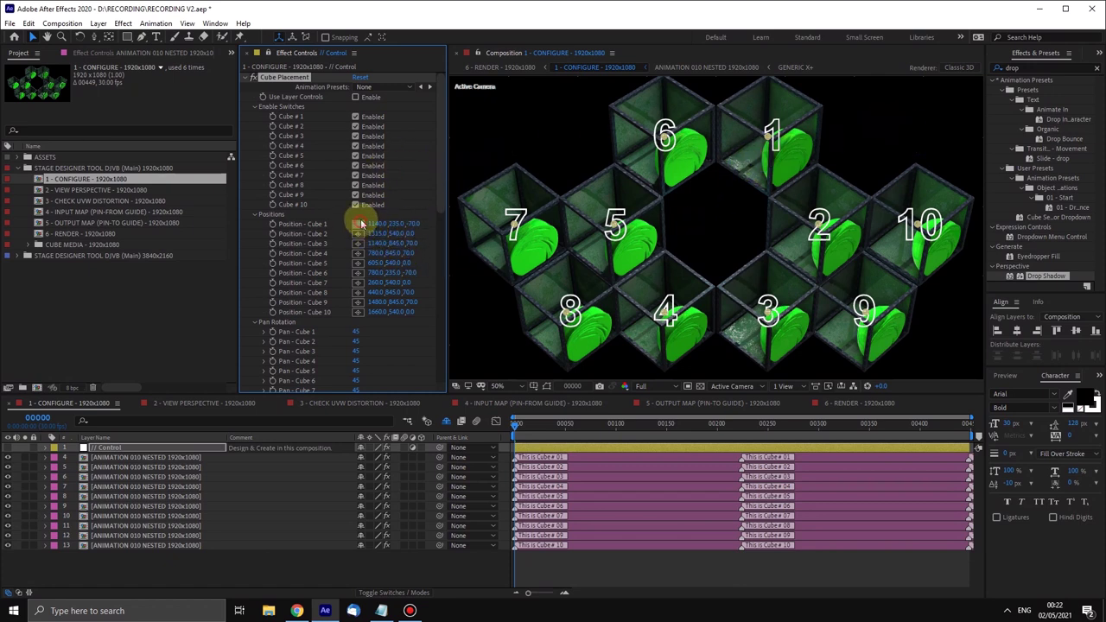
pyautogui.click(894, 114)
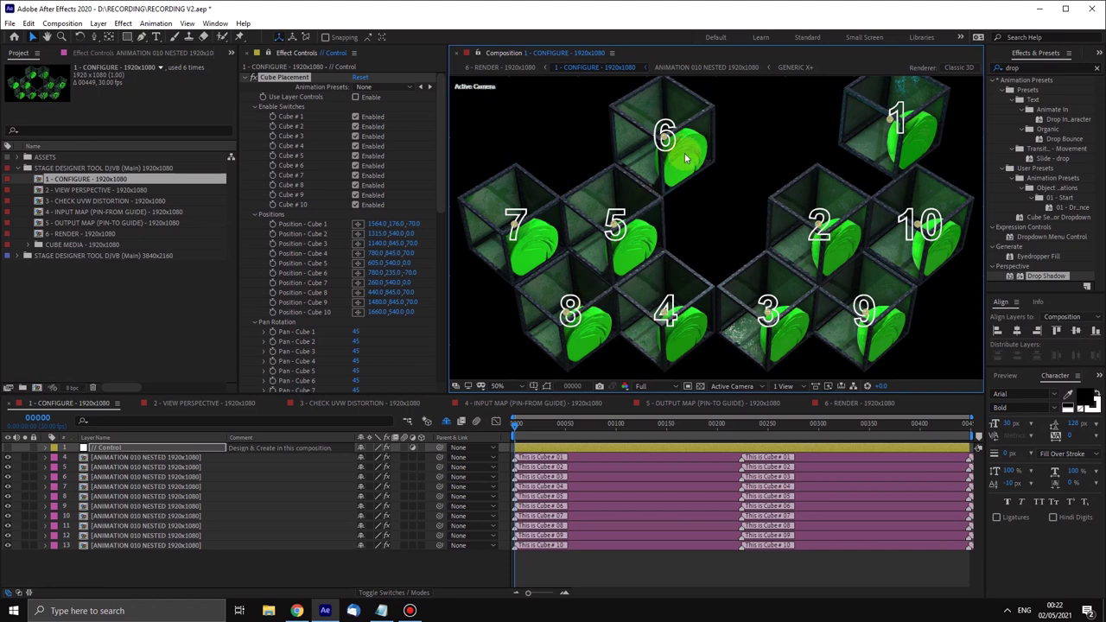
pyautogui.press('h')
pyautogui.moveTo(812, 127); pyautogui.dragTo(726, 160)
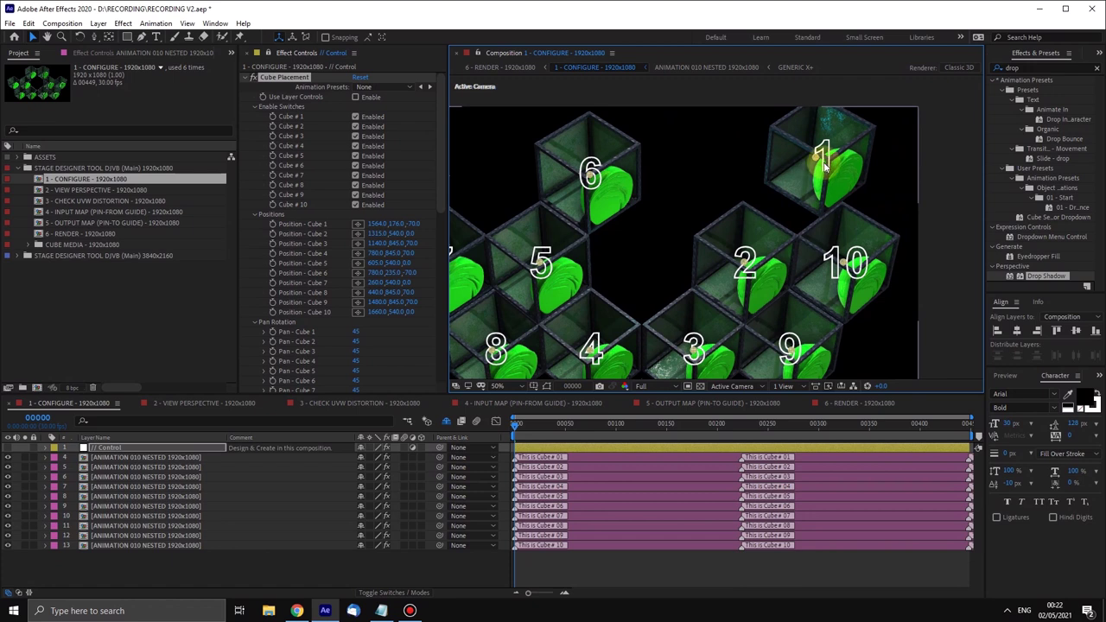
# Step: Look through the Pan Rotation, Tilt Rotation, Scale, Render Settings and Camera & Depth controls with the whole stage in view
pyautogui.moveTo(440, 140); pyautogui.dragTo(443, 207)
pyautogui.scroll(-3, 440, 215)
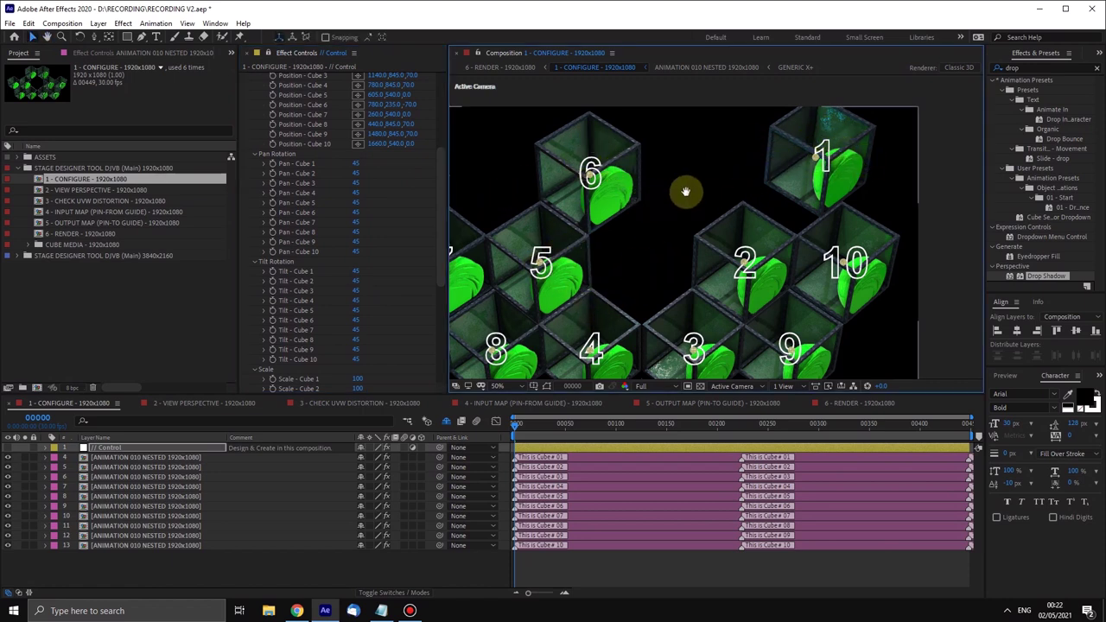
pyautogui.moveTo(674, 196); pyautogui.dragTo(717, 172)
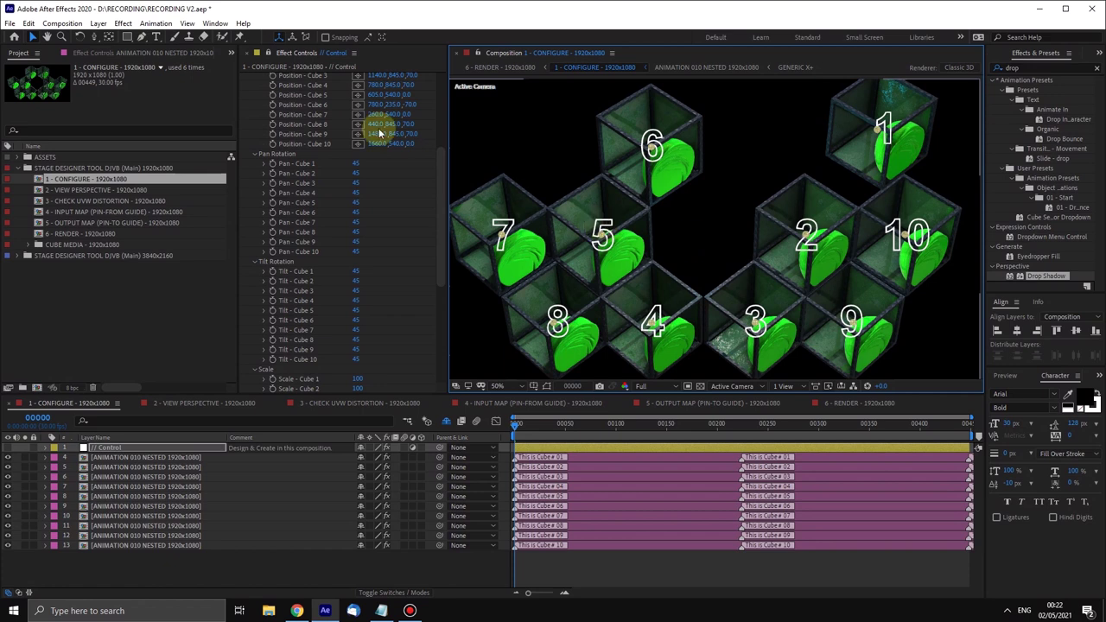
pyautogui.scroll(-1, 429, 231)
pyautogui.scroll(-5, 428, 231)
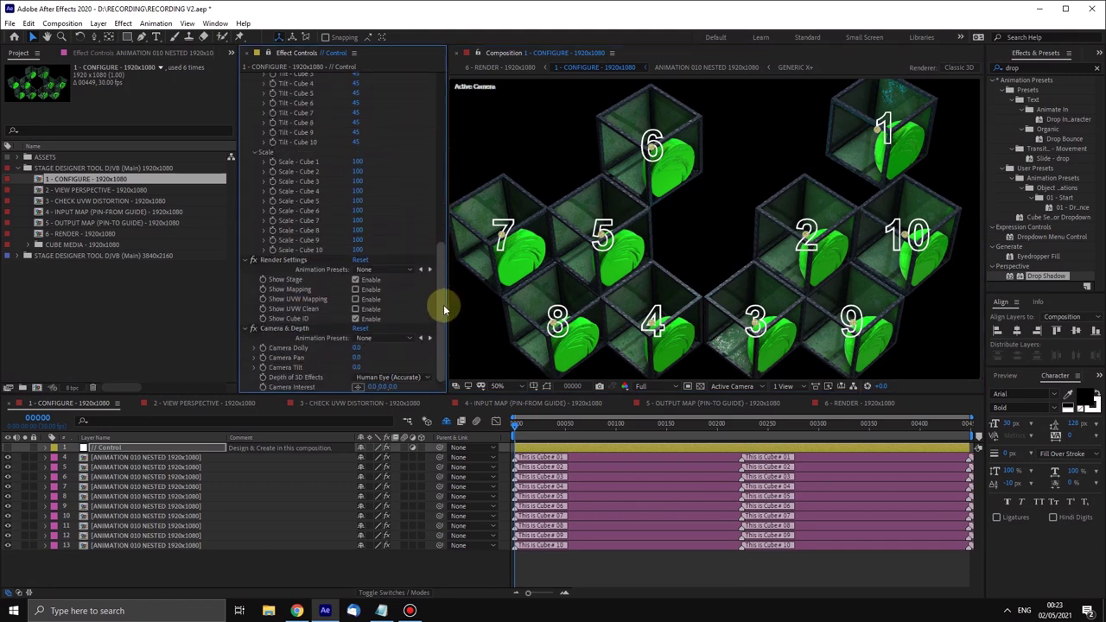
# Step: Return to the Cube Placement controls and undo the last move of Cube 1
pyautogui.moveTo(439, 277); pyautogui.dragTo(438, 76)
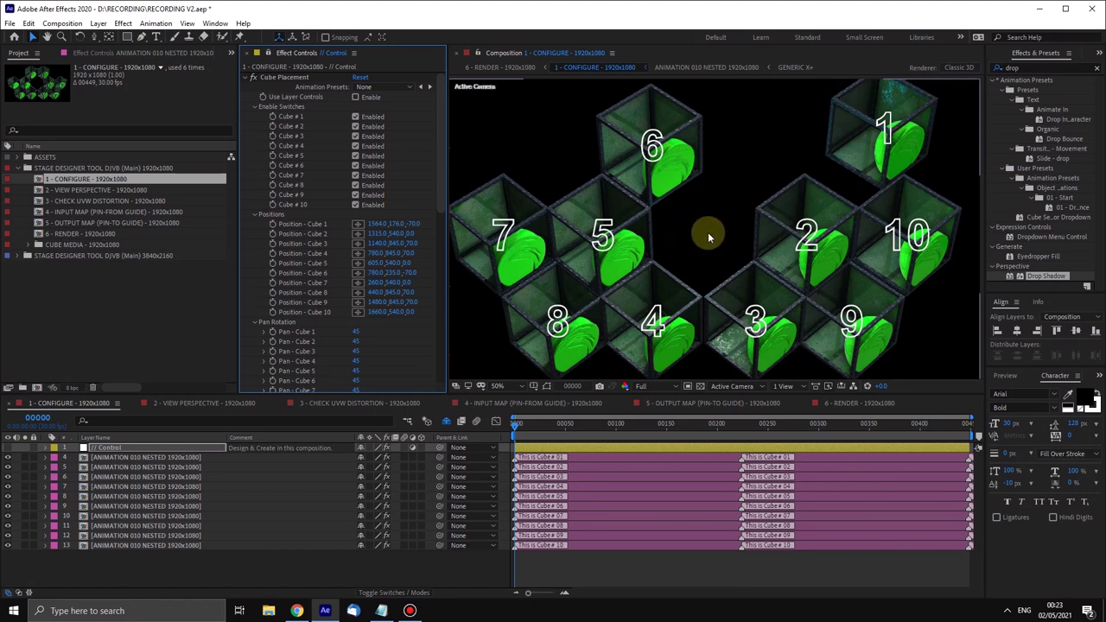
pyautogui.scroll(-1, 438, 126)
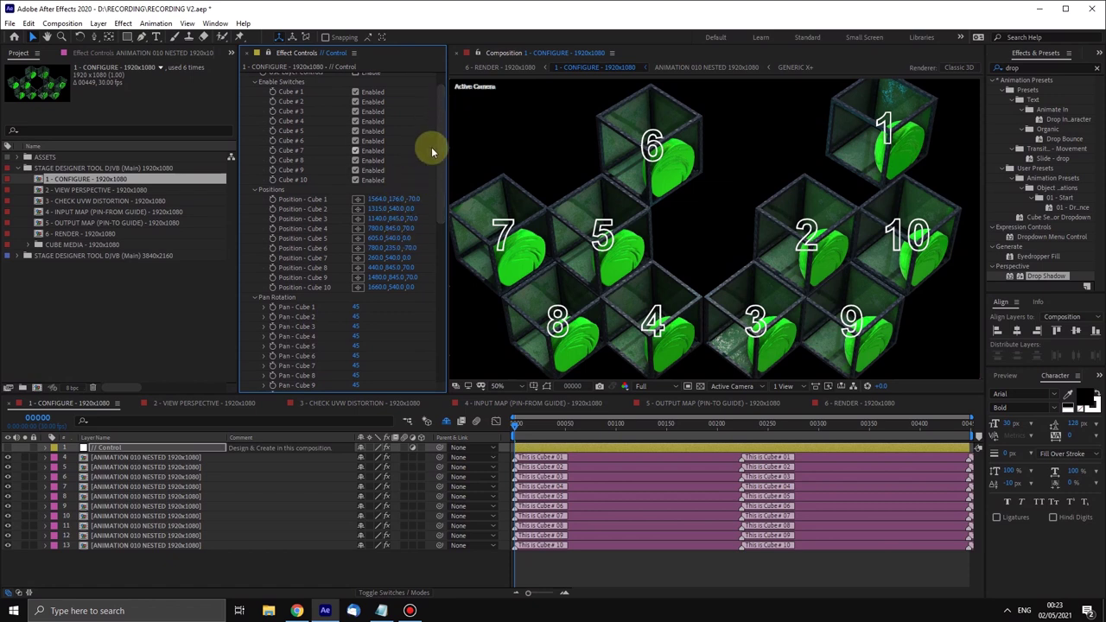
pyautogui.moveTo(438, 136); pyautogui.dragTo(439, 191)
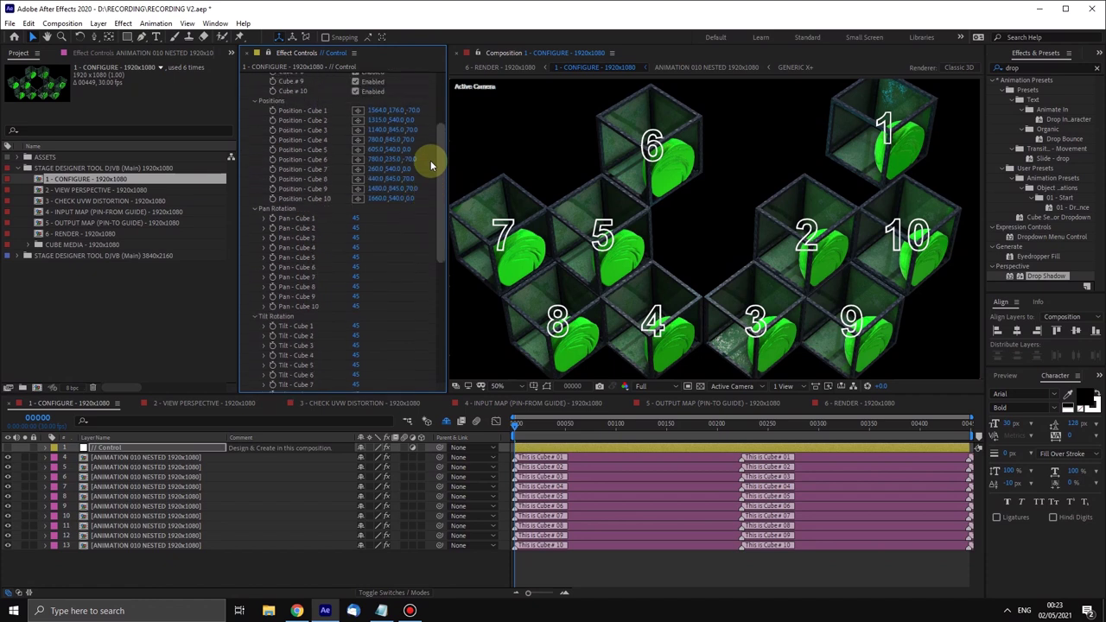
pyautogui.scroll(3, 430, 167)
pyautogui.hotkey('ctrl', 'z')
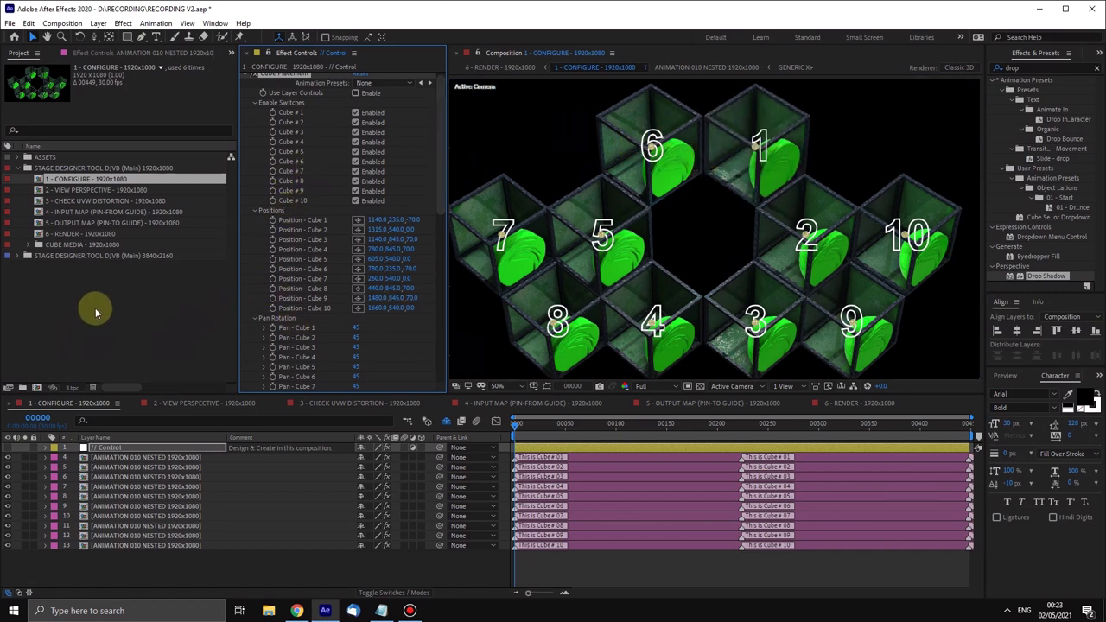
# Step: Inspect the stage in 2 - VIEW PERSPECTIVE and all cube faces in 3 - CHECK UVW DISTORTION
pyautogui.click(202, 404)
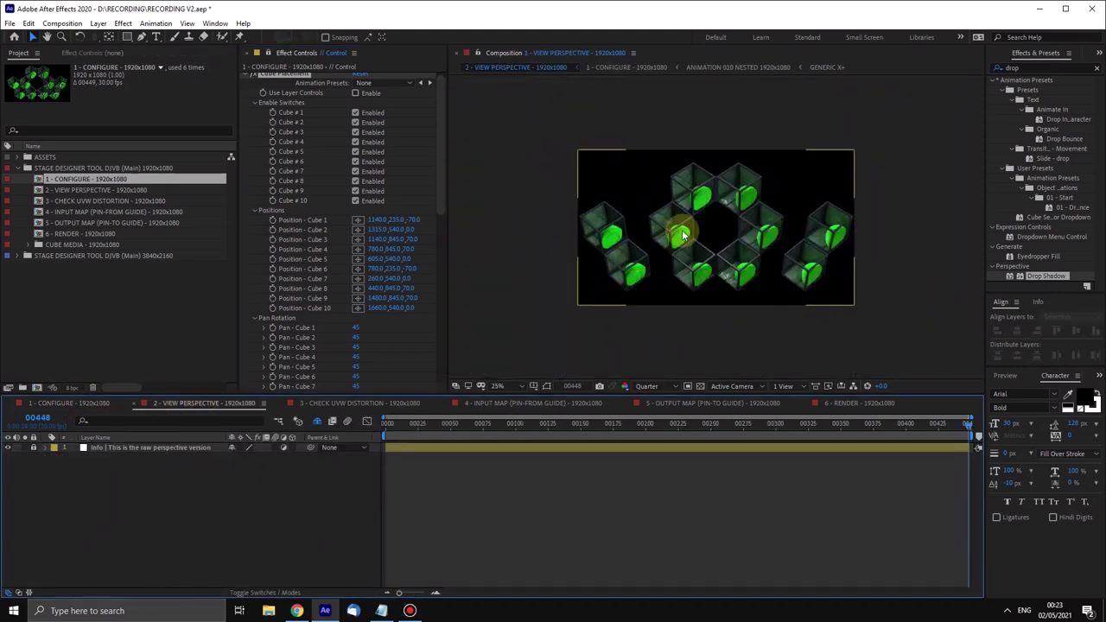
pyautogui.scroll(2, 675, 234)
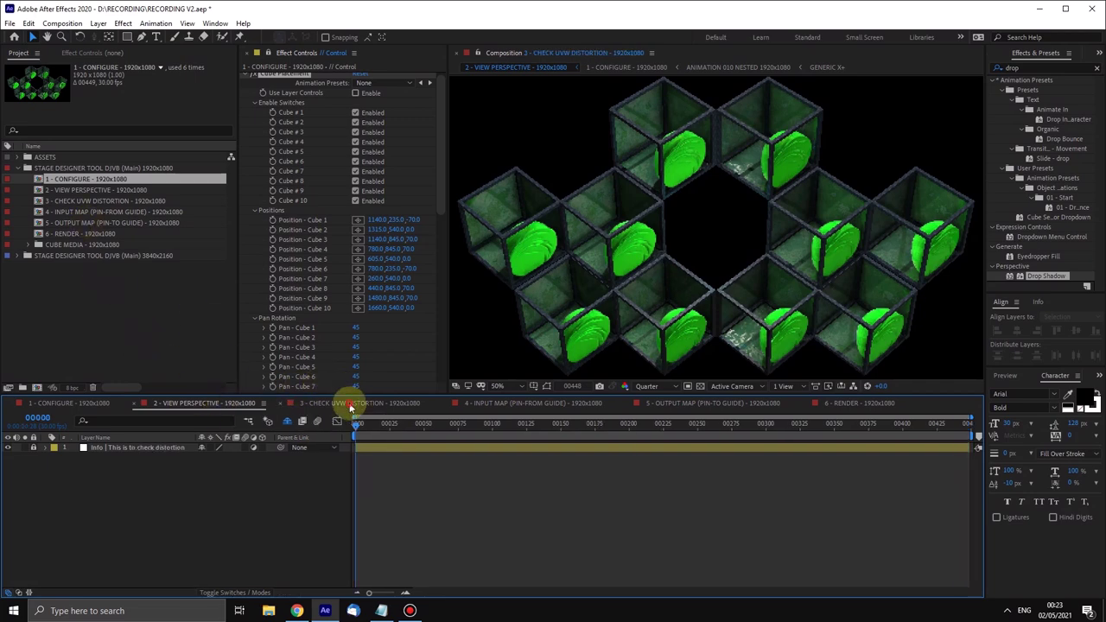
pyautogui.click(350, 404)
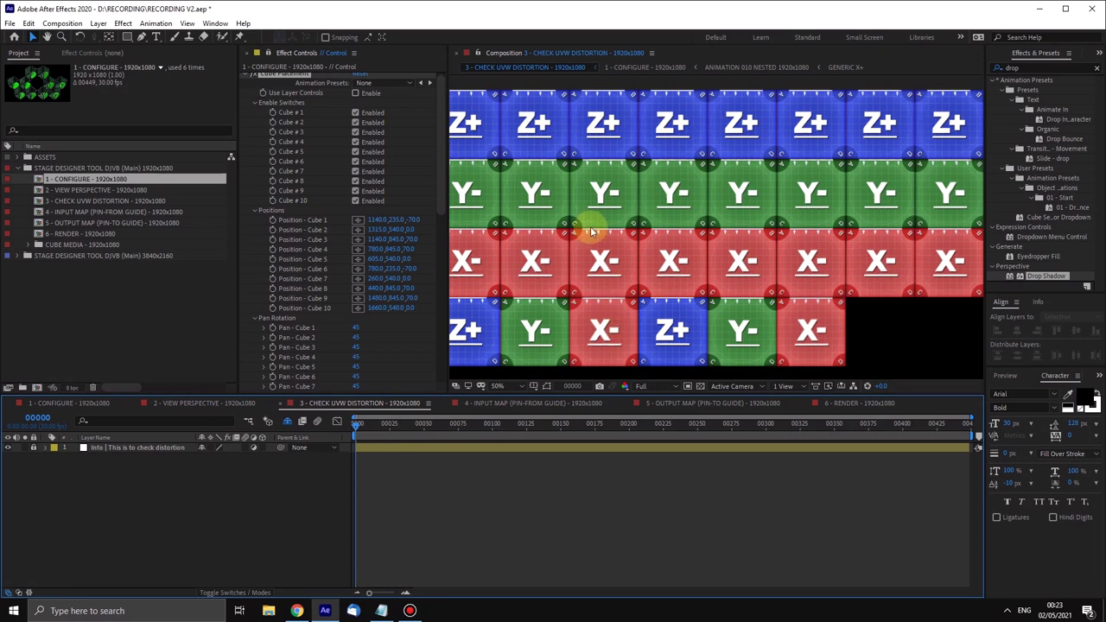
pyautogui.moveTo(563, 228); pyautogui.dragTo(595, 225)
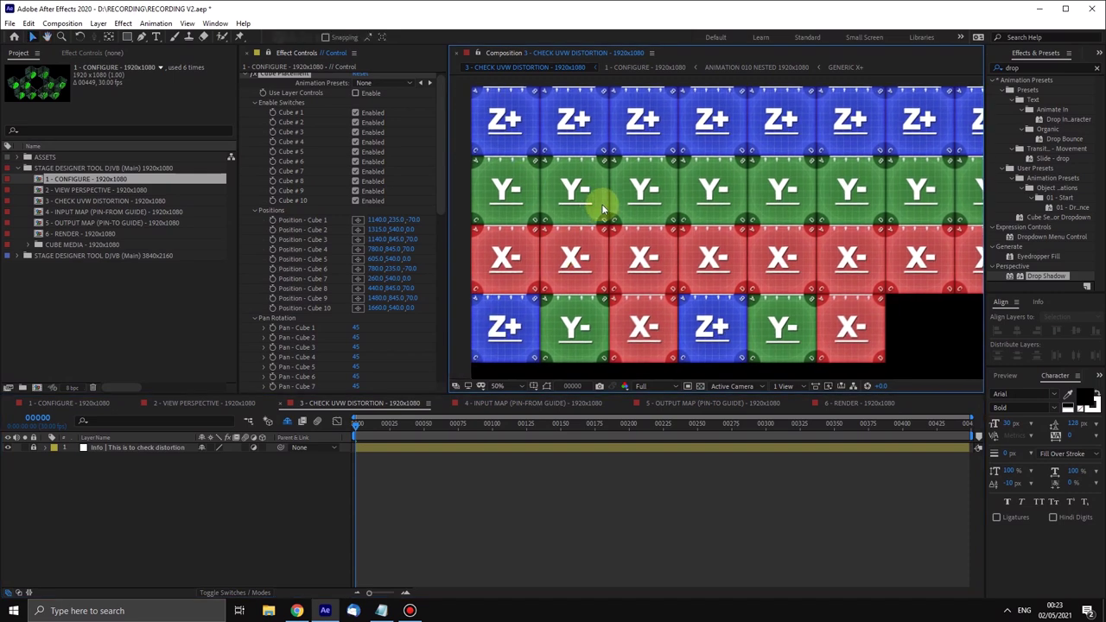
pyautogui.scroll(2, 671, 242)
pyautogui.moveTo(712, 229); pyautogui.dragTo(795, 200)
pyautogui.scroll(-2, 734, 240)
pyautogui.moveTo(714, 192); pyautogui.dragTo(585, 239)
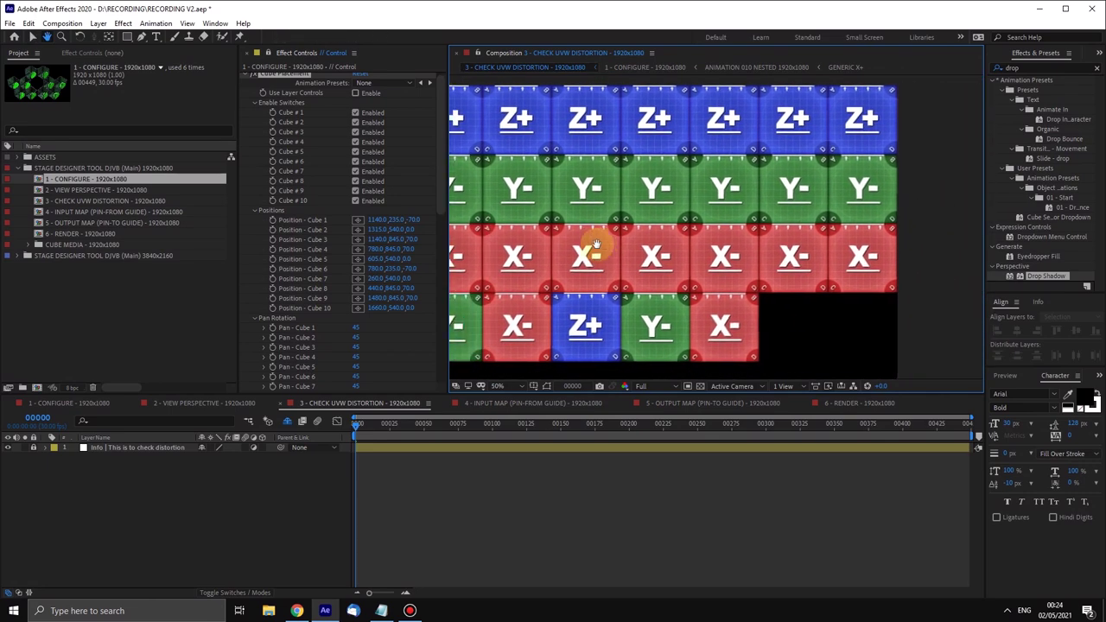
# Step: Set Pan - Cube 1 to 82 on the // Control layer in 1 - CONFIGURE
pyautogui.click(66, 405)
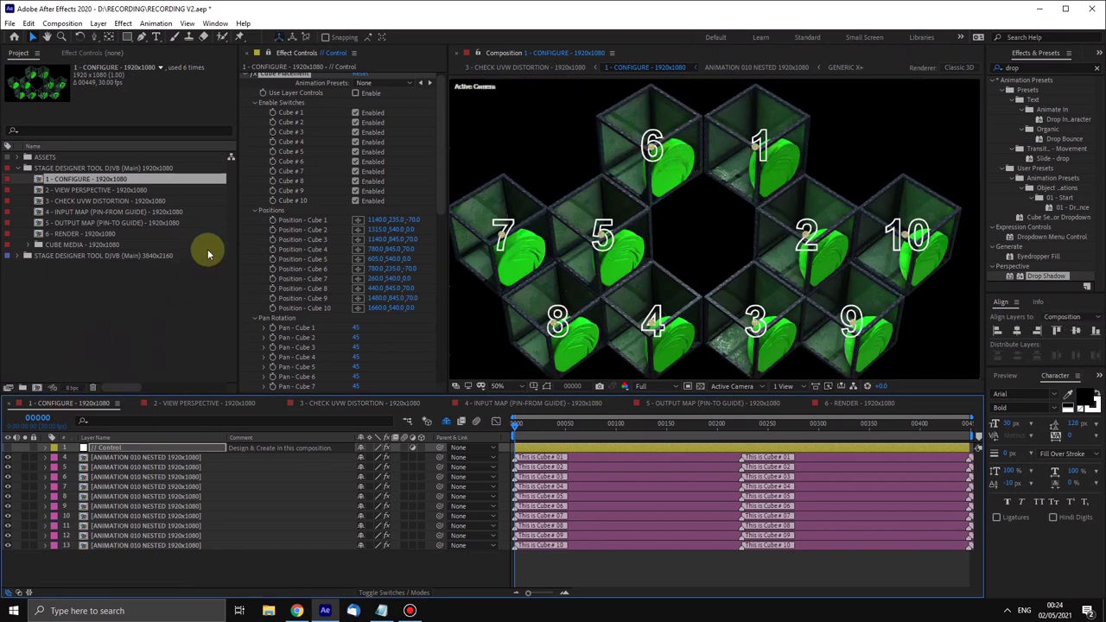
pyautogui.click(381, 334)
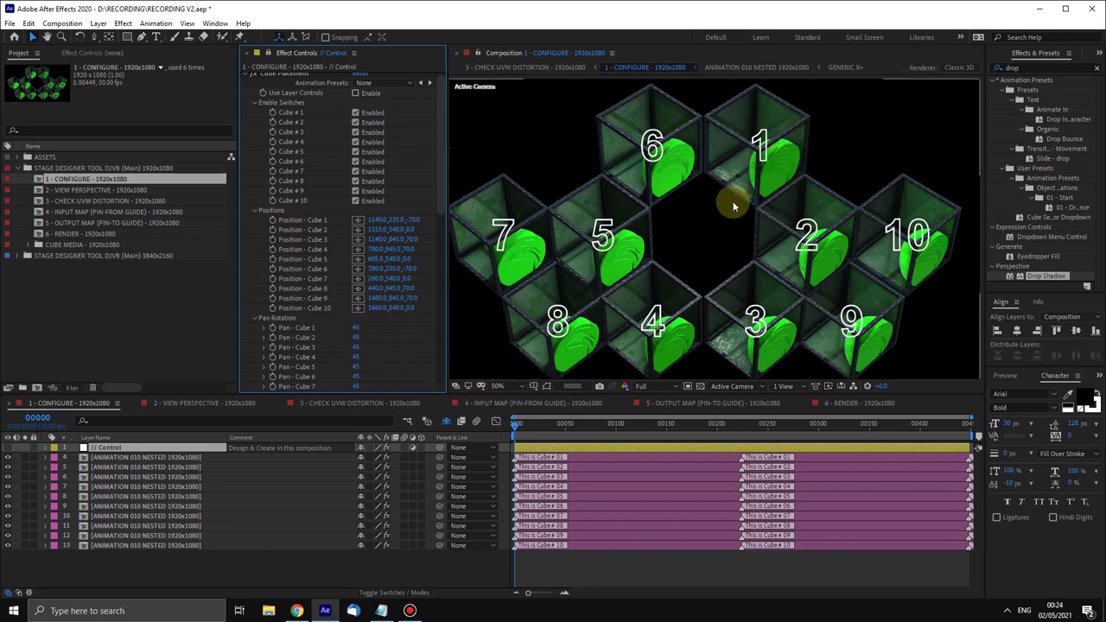
pyautogui.click(356, 330)
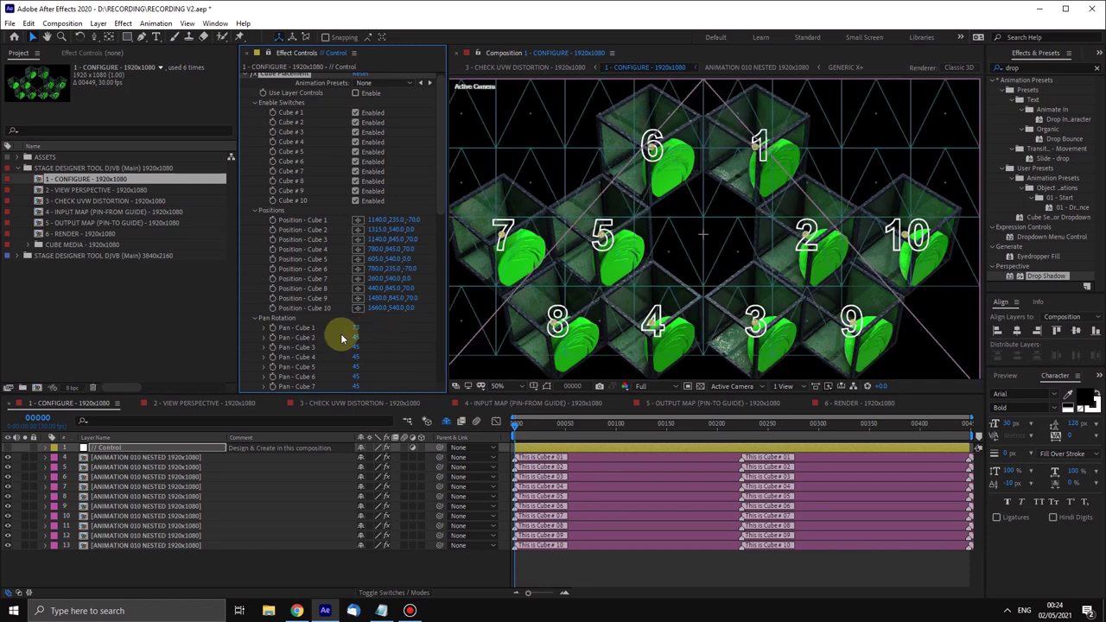
pyautogui.click(839, 82)
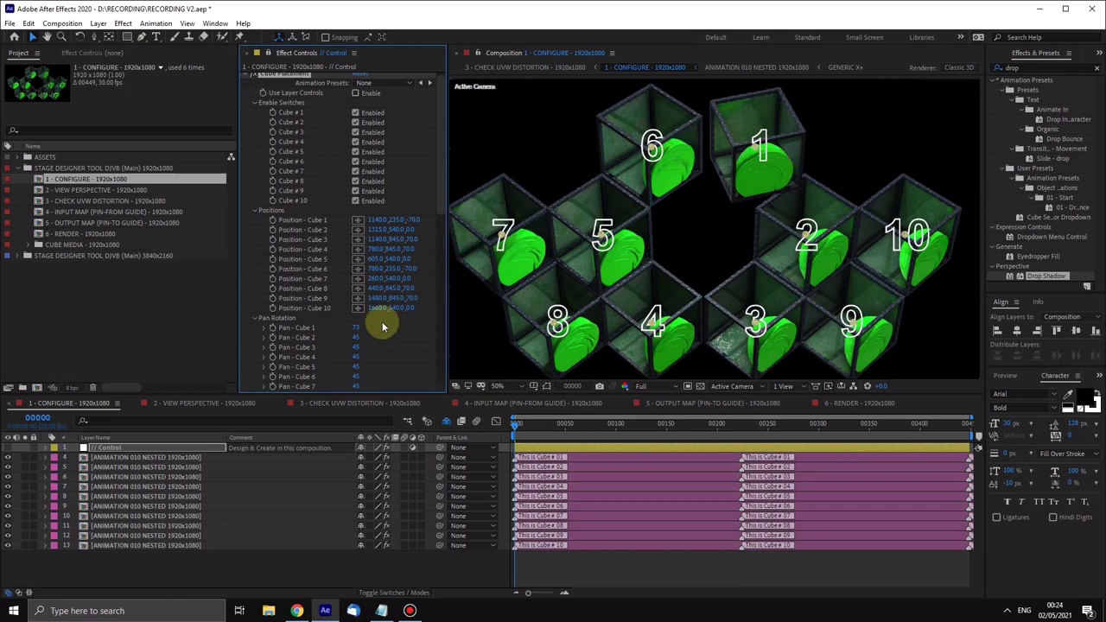
pyautogui.click(354, 330)
pyautogui.moveTo(357, 330); pyautogui.dragTo(366, 330)
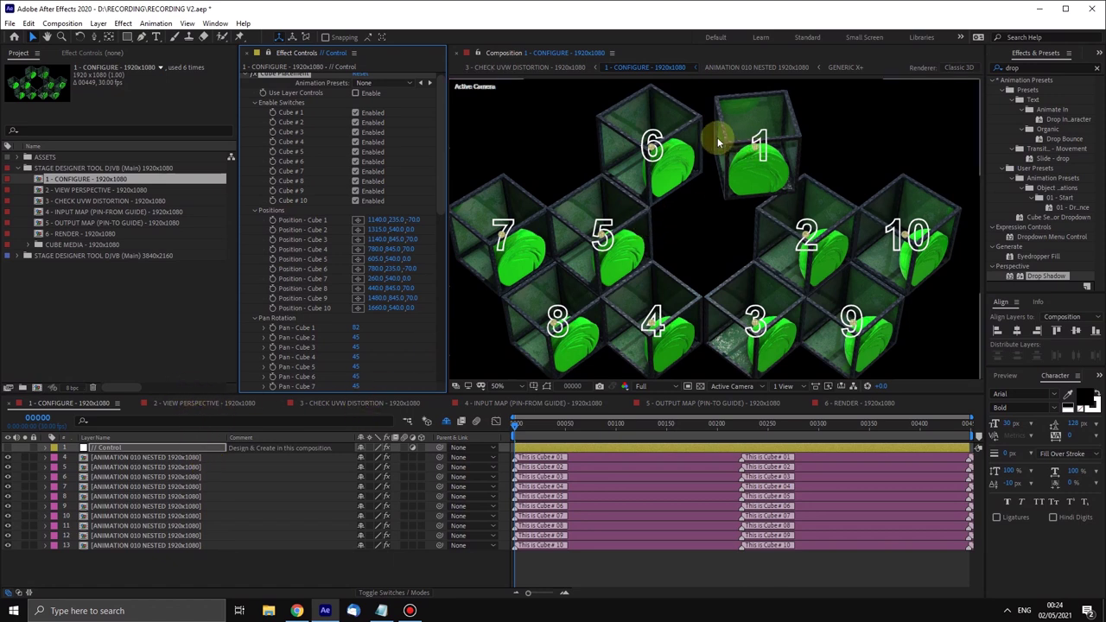
# Step: Examine Cube 1's Y- face up close at 100% in 3 - CHECK UVW DISTORTION
pyautogui.click(383, 404)
pyautogui.moveTo(625, 205); pyautogui.dragTo(644, 207)
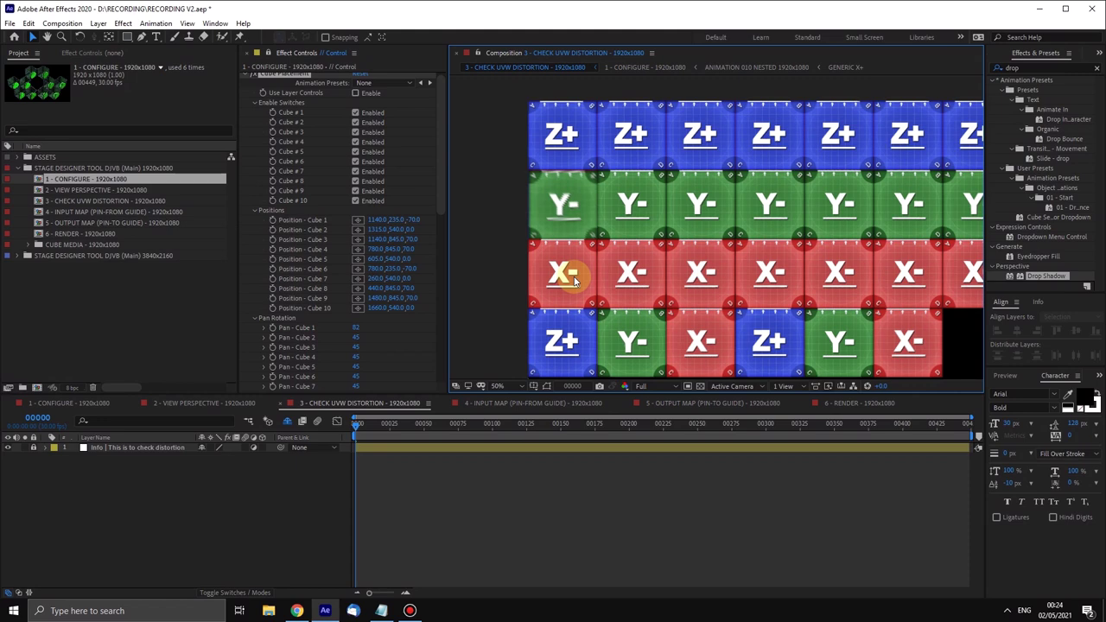
pyautogui.scroll(2, 577, 225)
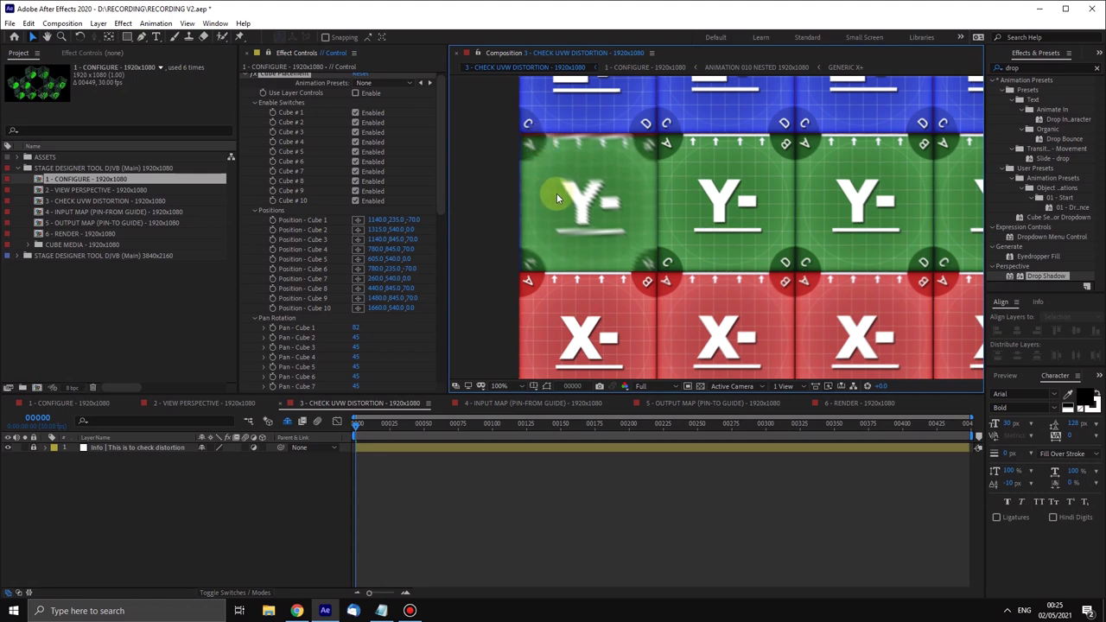
pyautogui.click(499, 296)
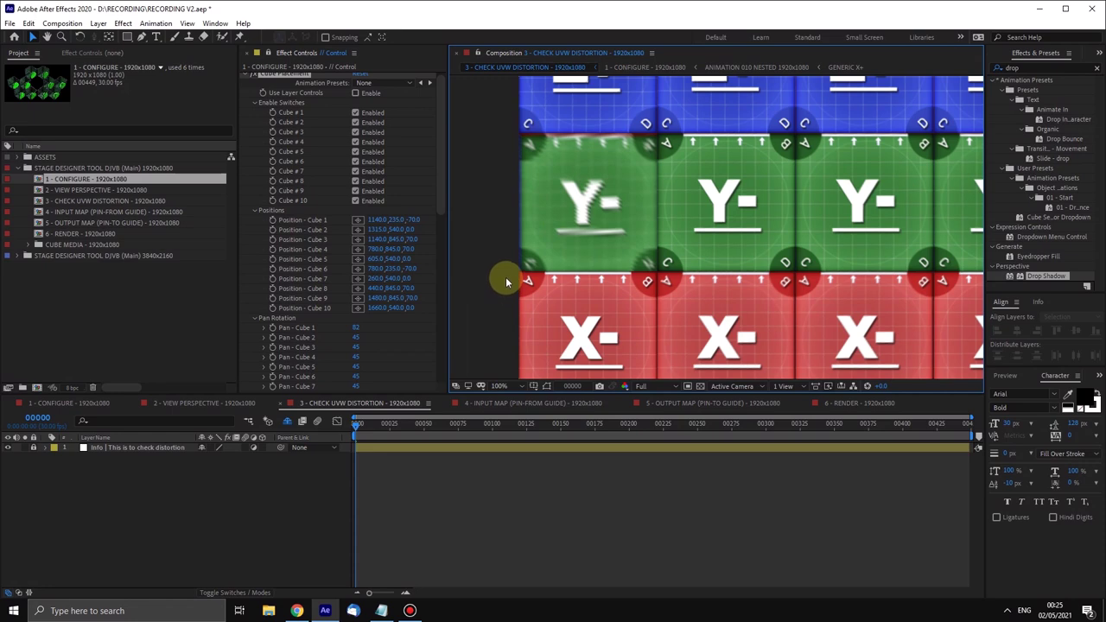
# Step: Compare the rotated Cube 1 in 1 - CONFIGURE with its face tiles in 3 - CHECK UVW DISTORTION at 50%
pyautogui.click(61, 402)
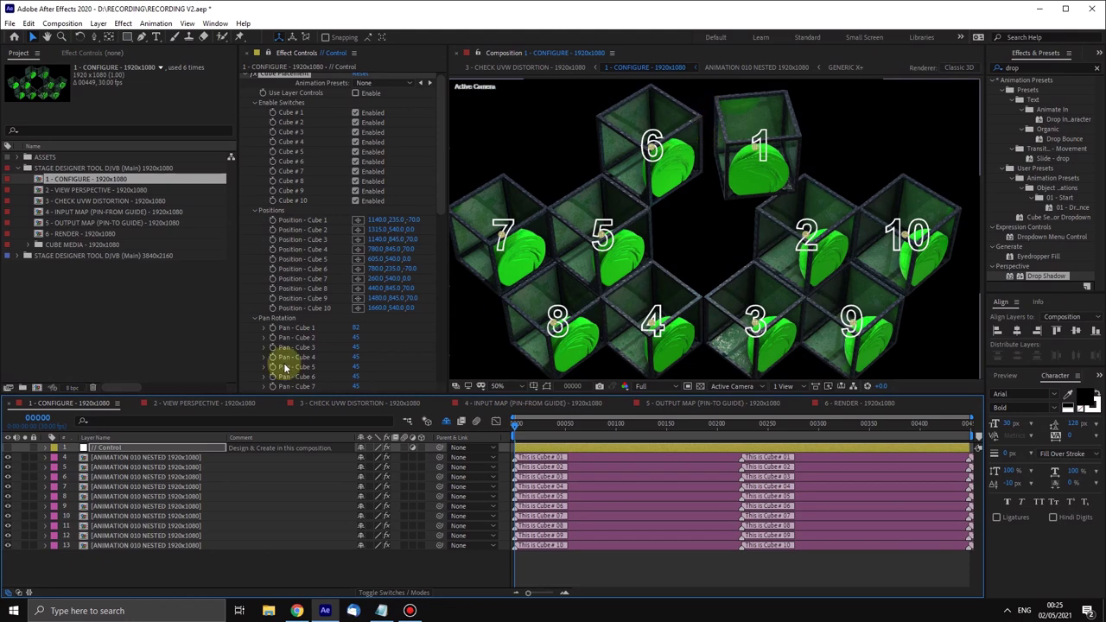
pyautogui.click(216, 404)
pyautogui.click(315, 403)
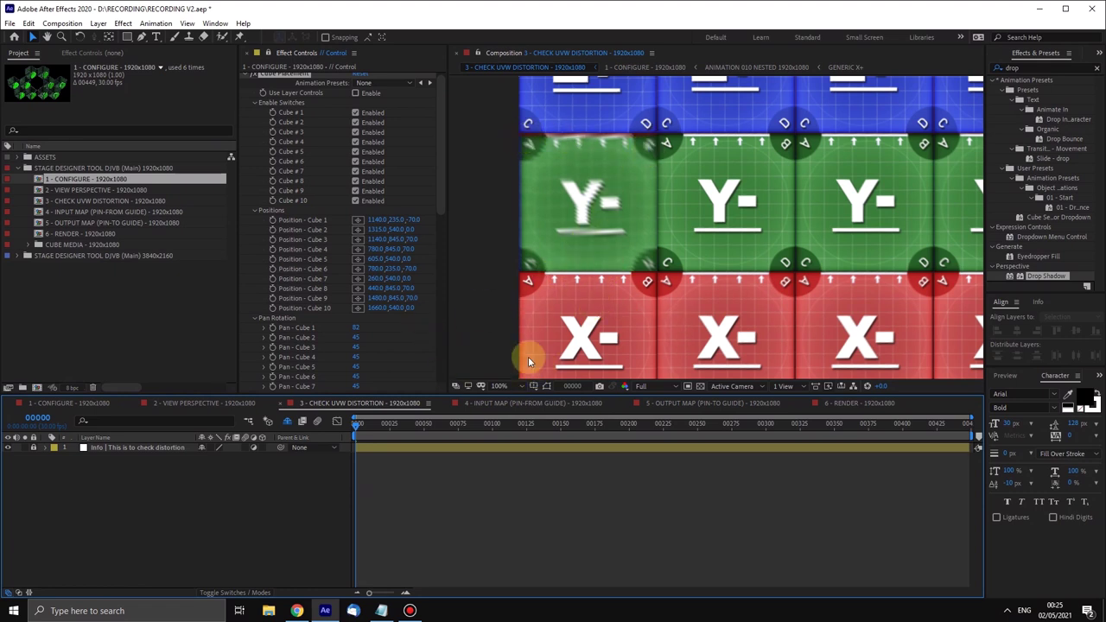
pyautogui.press(',')
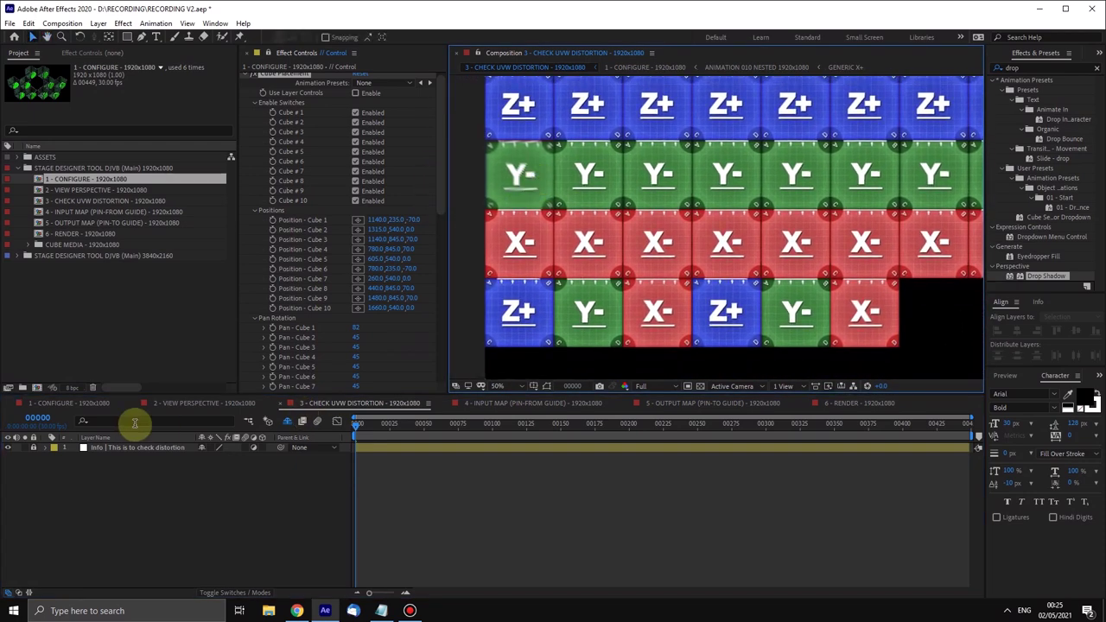
pyautogui.click(90, 403)
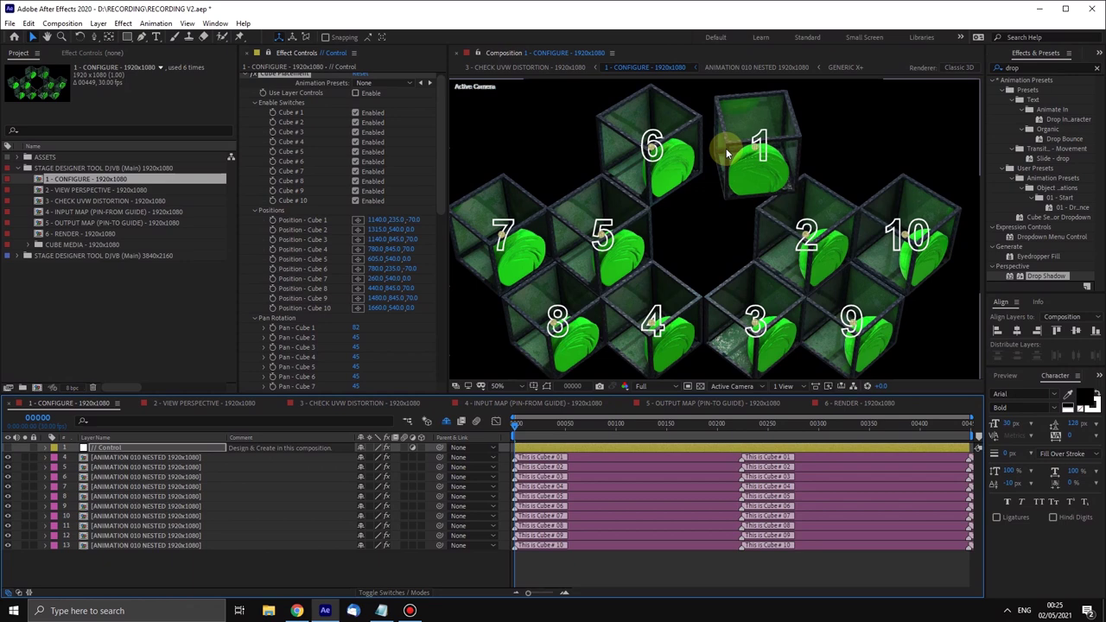
pyautogui.click(353, 403)
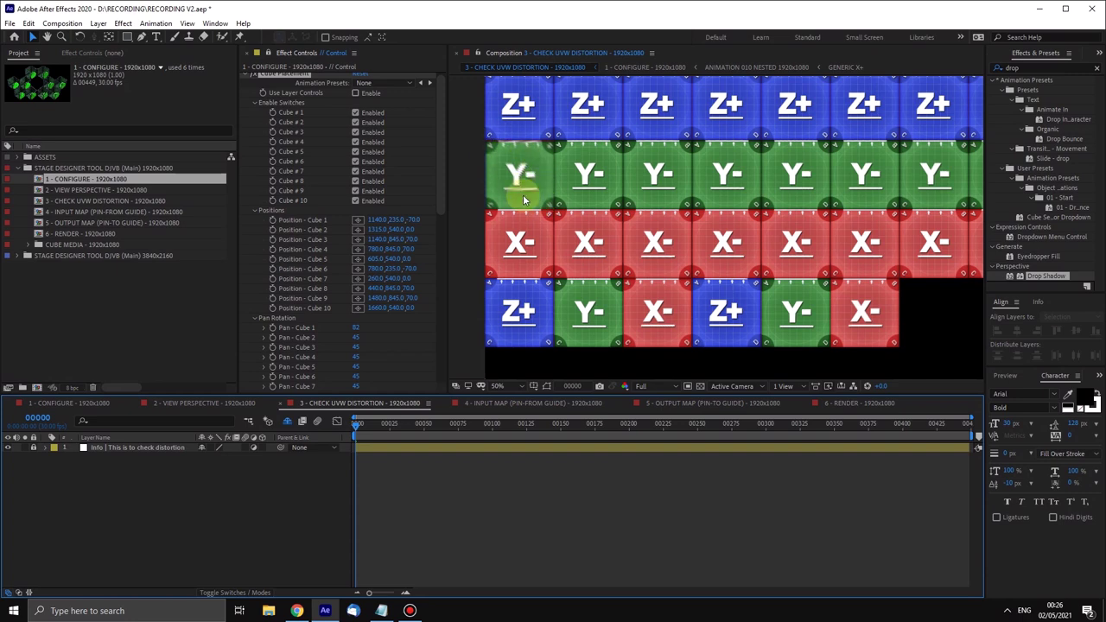
# Step: Set Pan - Cube 1 to 45 in 1 - CONFIGURE
pyautogui.click(72, 403)
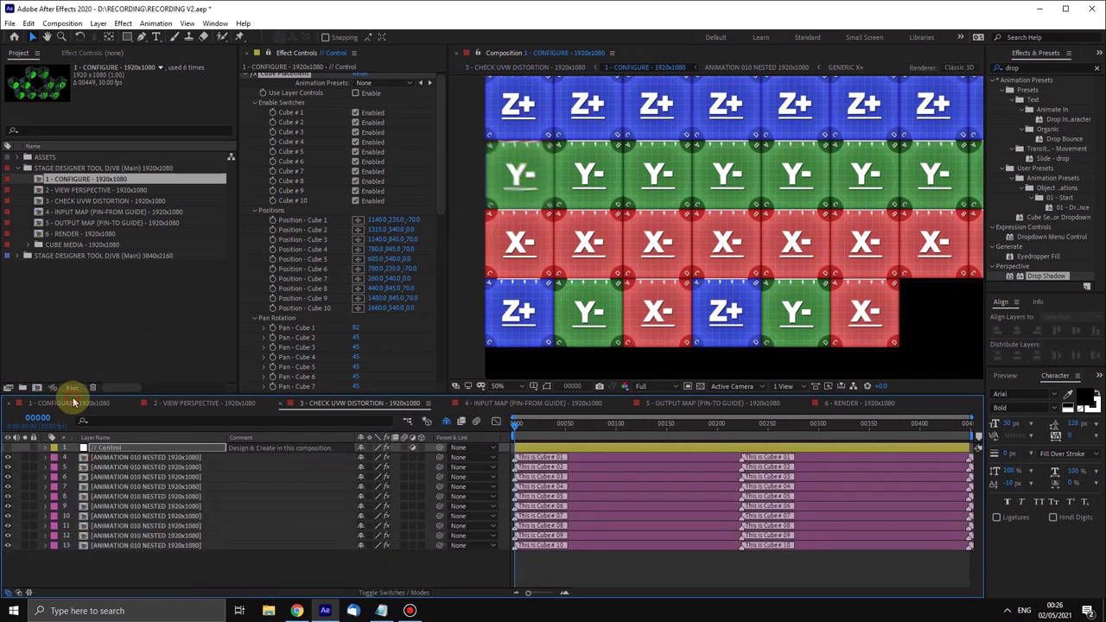
pyautogui.click(354, 328)
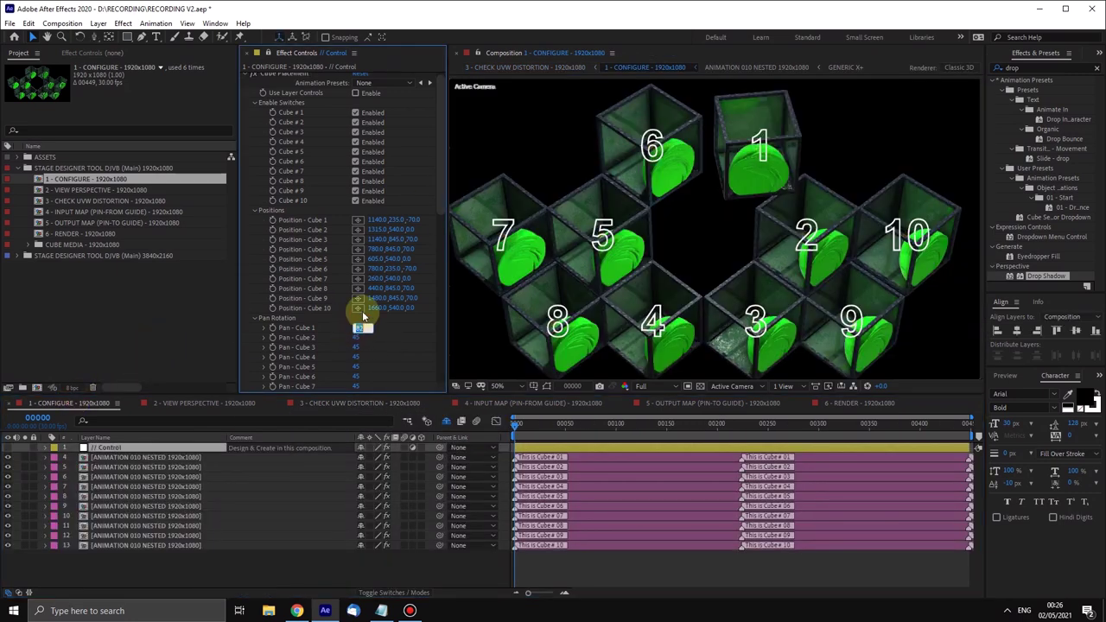
pyautogui.press('Return')
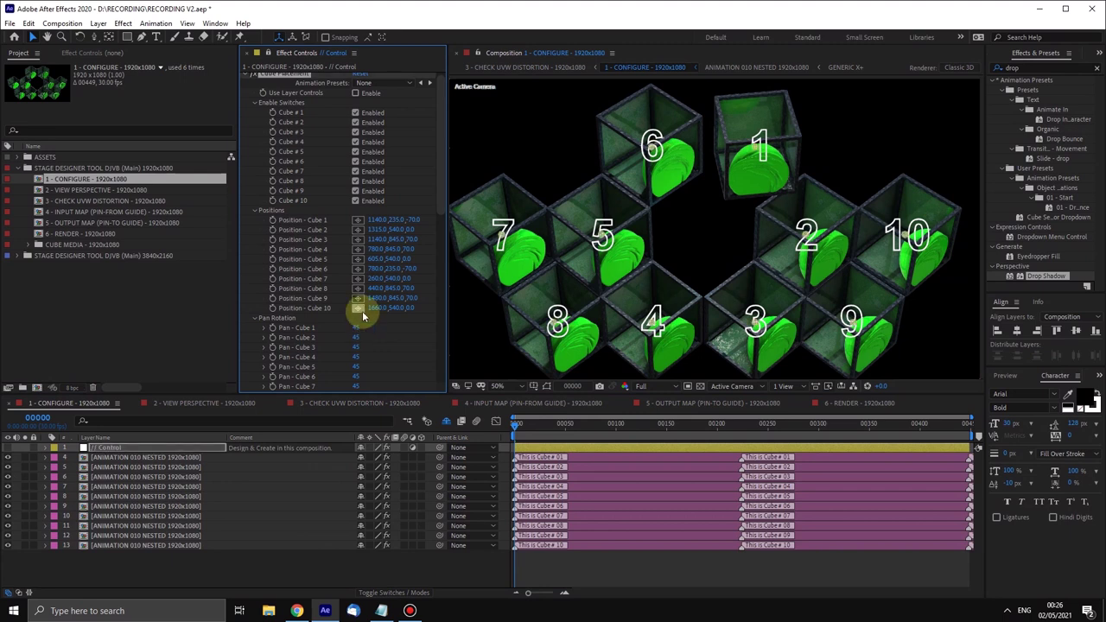
# Step: Open 4 - INPUT MAP (PIN-FROM GUIDE) and view the entire pixel map
pyautogui.click(516, 404)
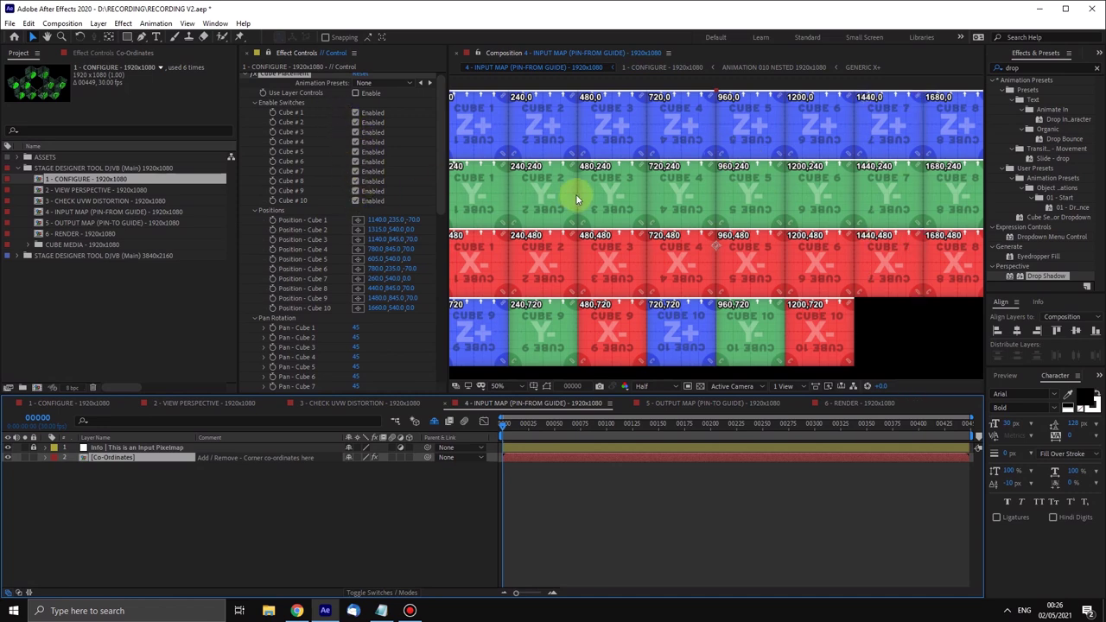
pyautogui.scroll(-2, 574, 196)
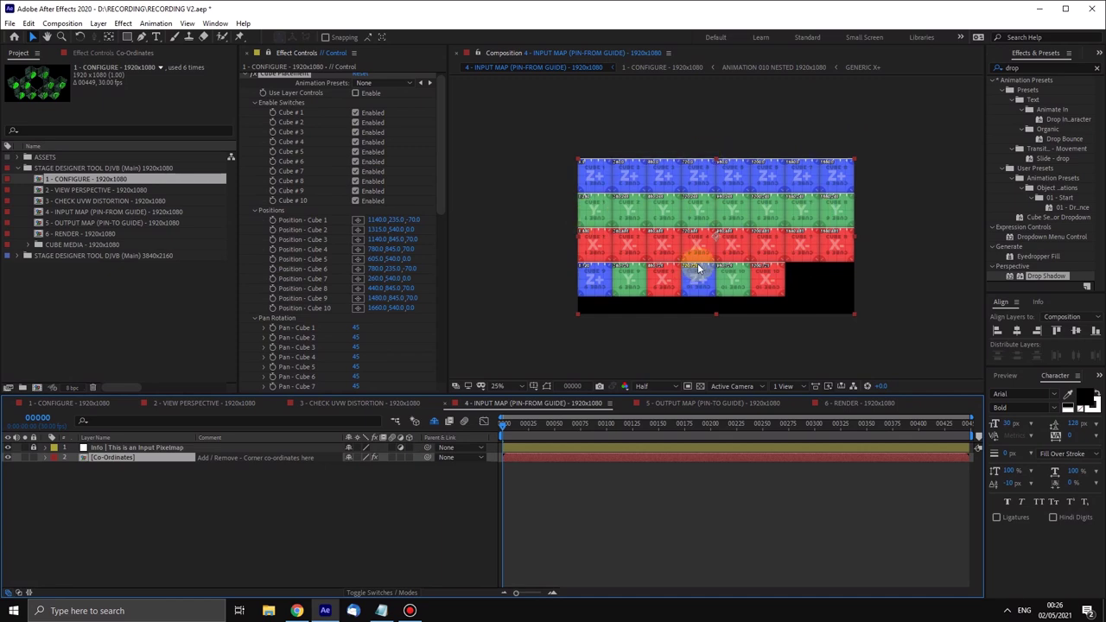
pyautogui.scroll(2, 719, 278)
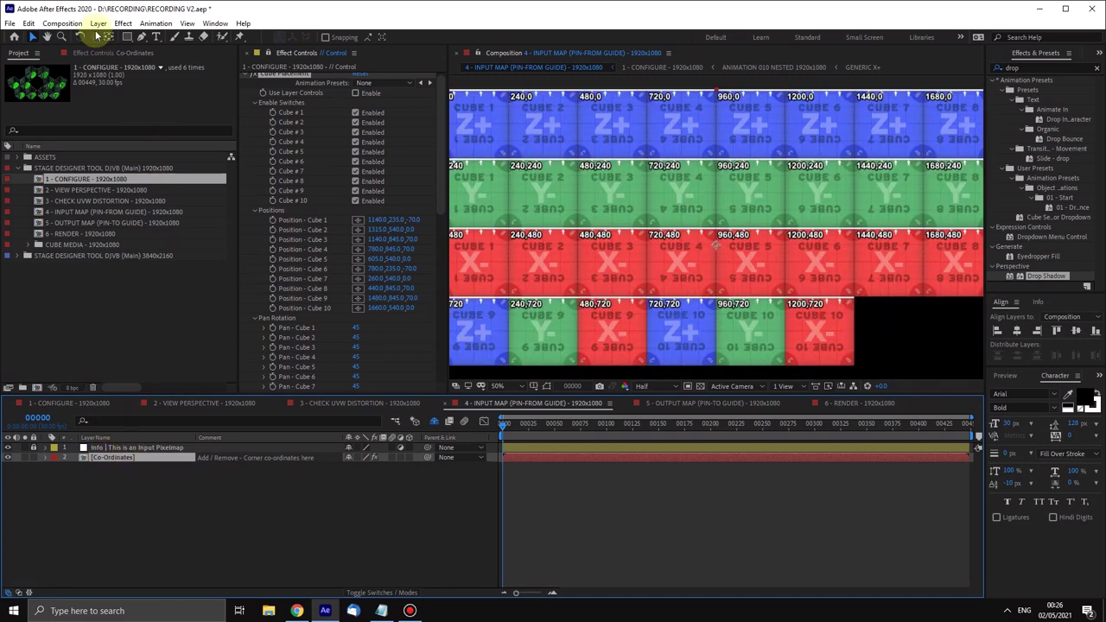
# Step: Turn the Co-Ordinates layer's corner coordinates off and back on with its effect checkbox, and try Cube 6's enable switch
pyautogui.click(123, 54)
pyautogui.click(94, 568)
pyautogui.click(142, 438)
pyautogui.click(138, 439)
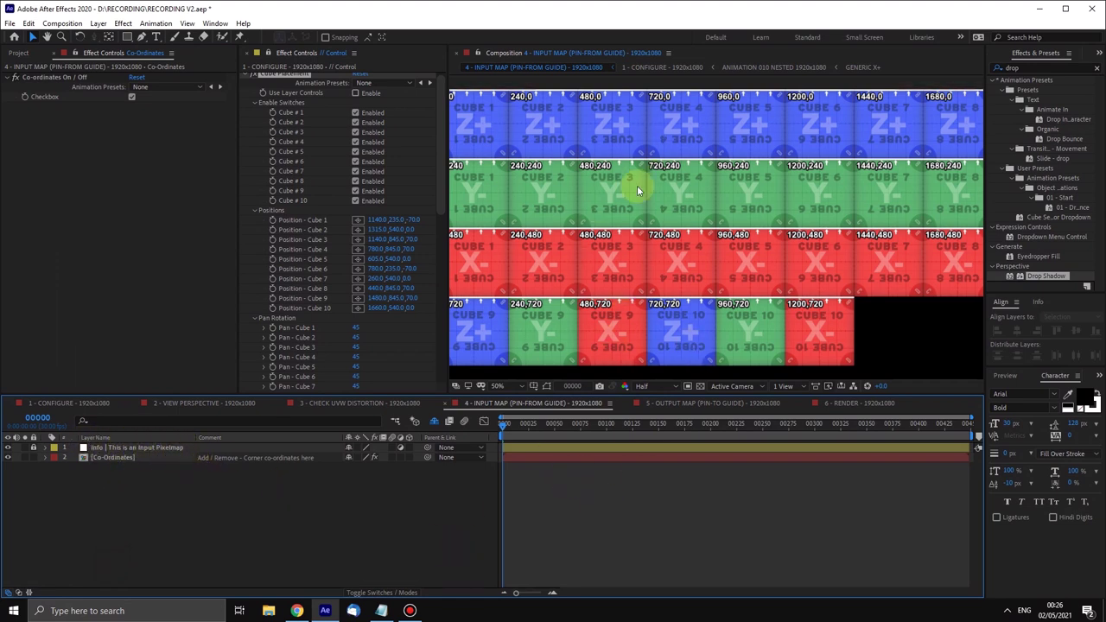
pyautogui.click(114, 461)
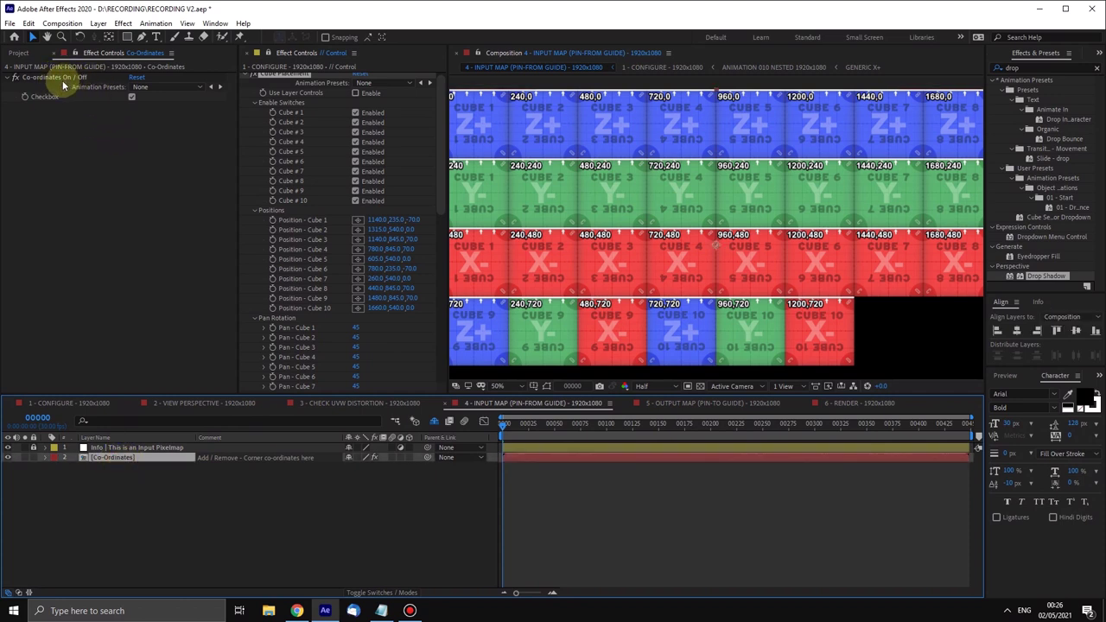
pyautogui.click(131, 99)
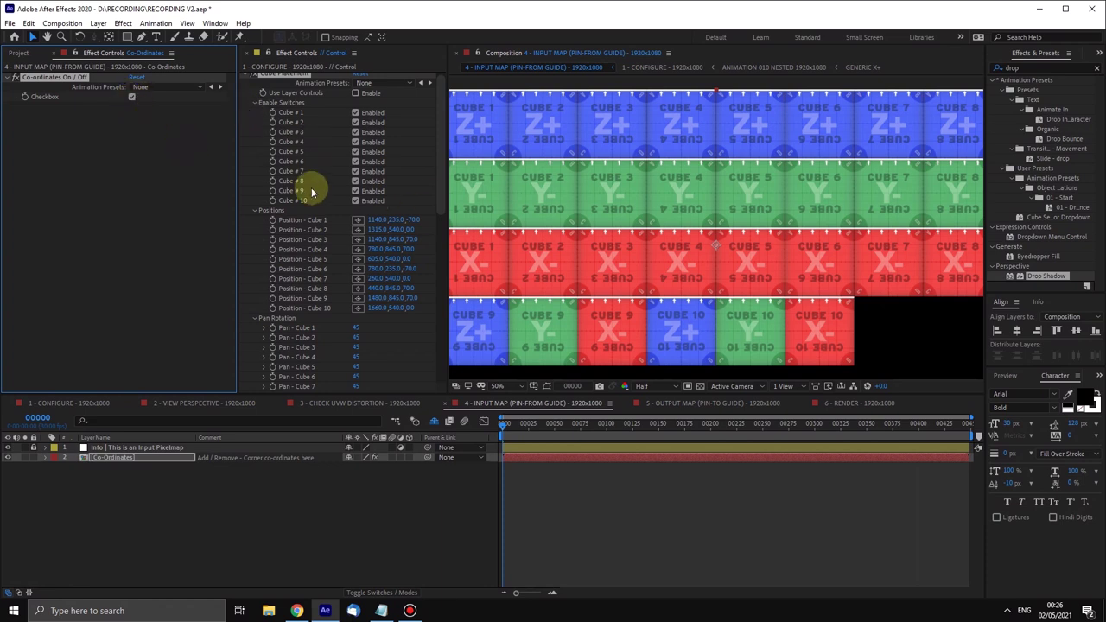
pyautogui.click(355, 162)
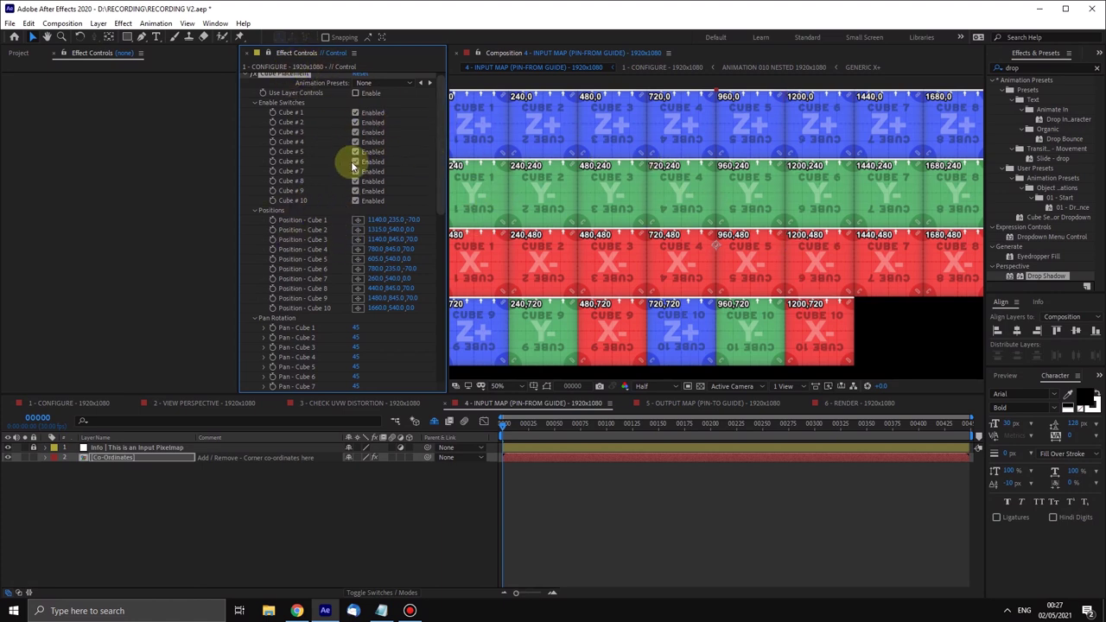
# Step: Compare 5 - OUTPUT MAP (PIN-TO GUIDE) with 4 - INPUT MAP (PIN-FROM GUIDE) and open 6 - RENDER
pyautogui.click(696, 404)
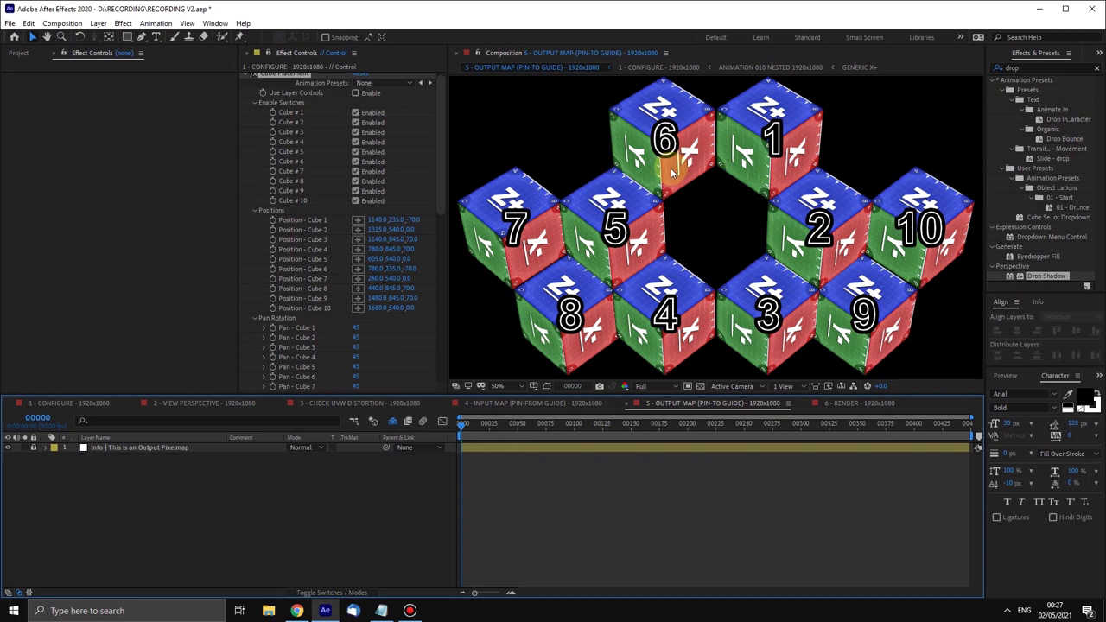
pyautogui.click(558, 403)
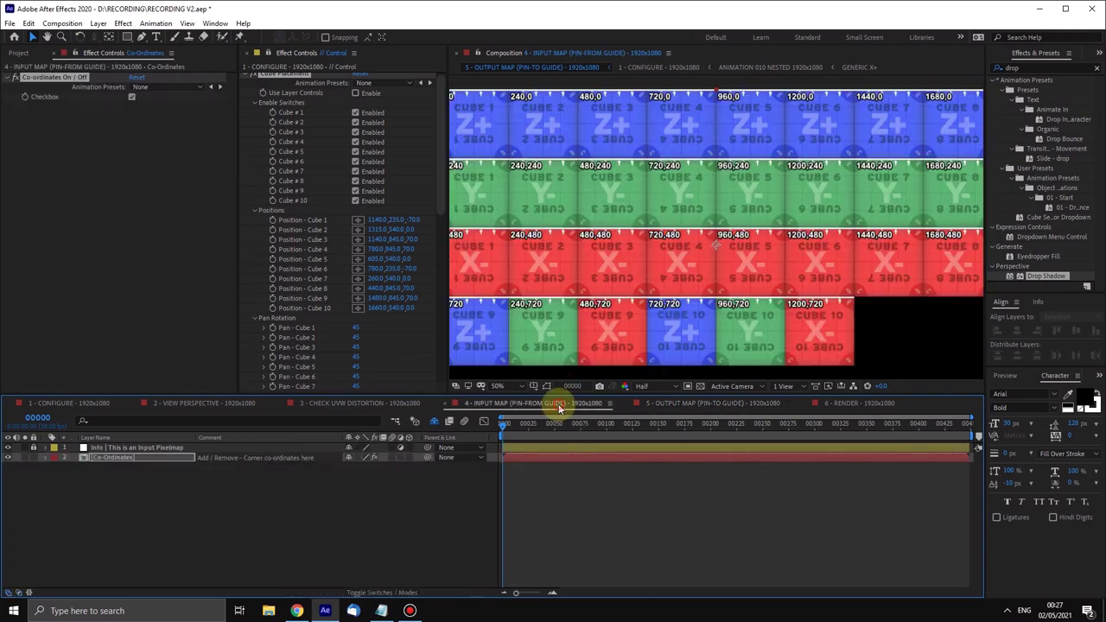
pyautogui.click(852, 403)
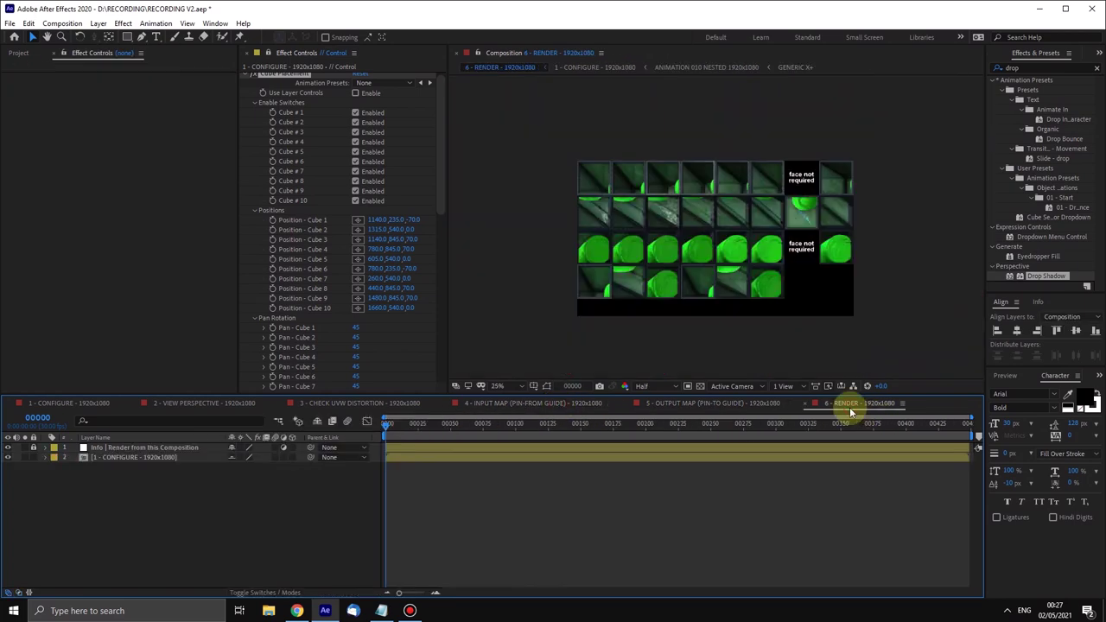
# Step: Compare the face layout in 4 - INPUT MAP (PIN-FROM GUIDE) with the numbered cubes in 5 - OUTPUT MAP (PIN-TO GUIDE)
pyautogui.click(564, 405)
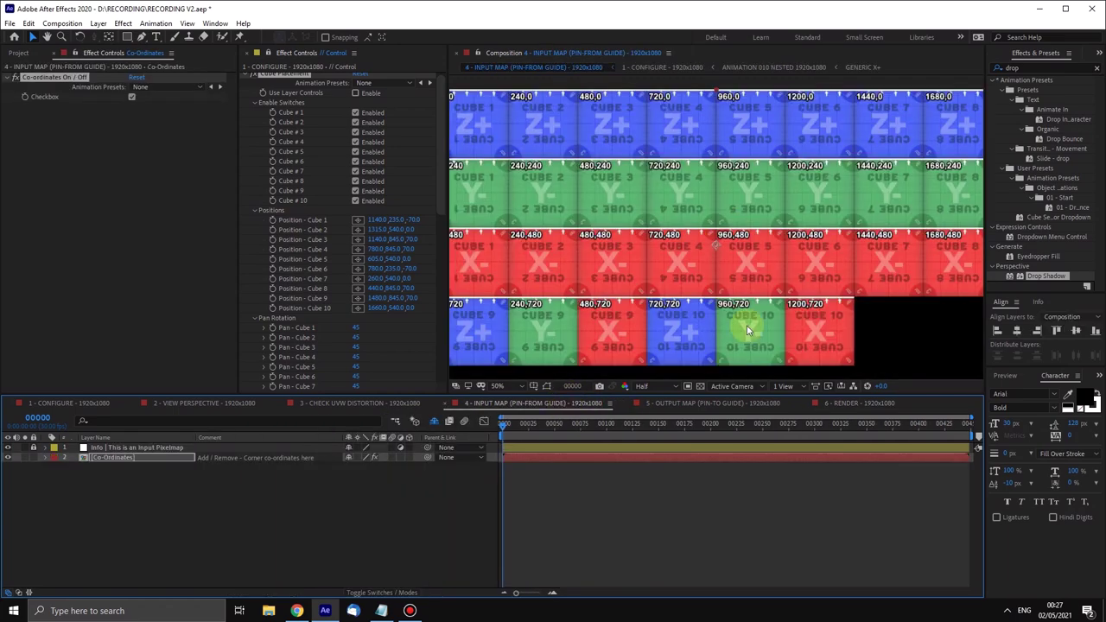
pyautogui.click(696, 404)
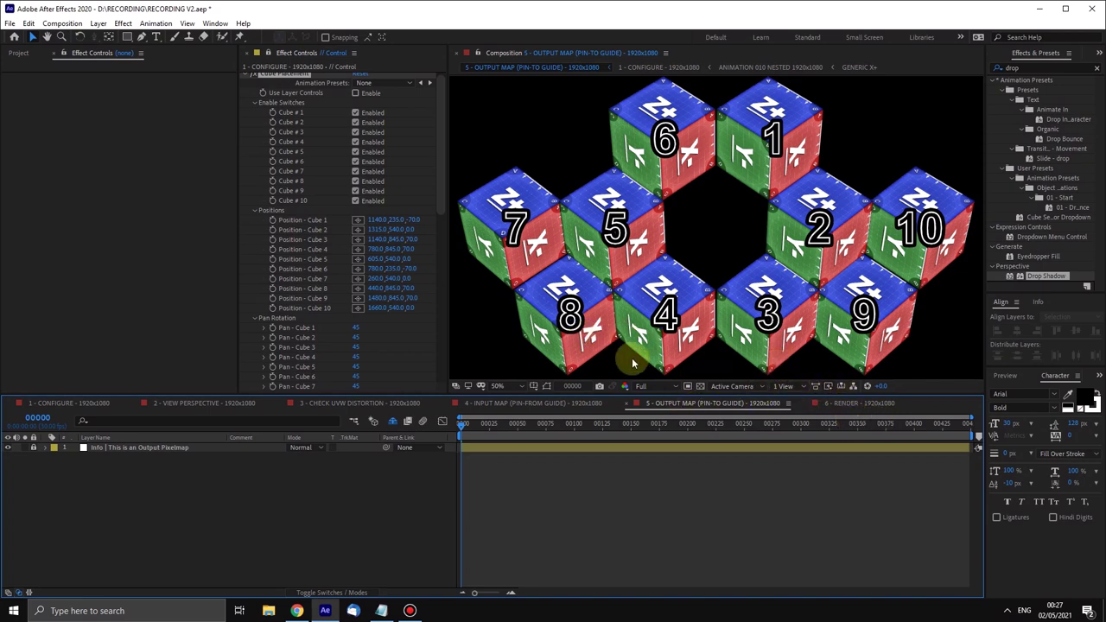
pyautogui.click(548, 403)
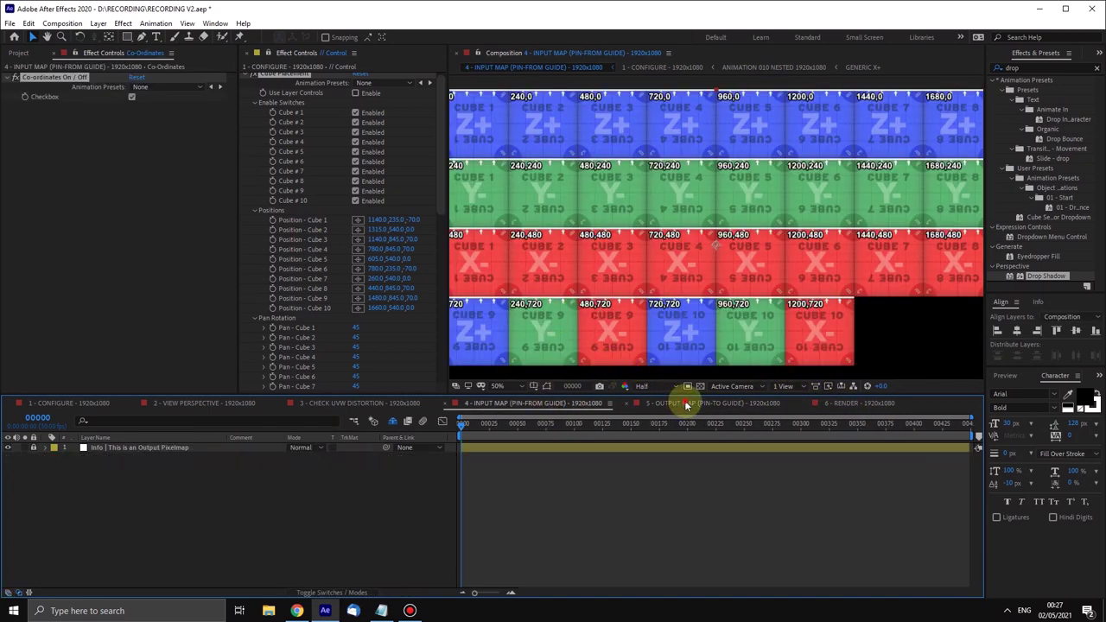
pyautogui.click(688, 404)
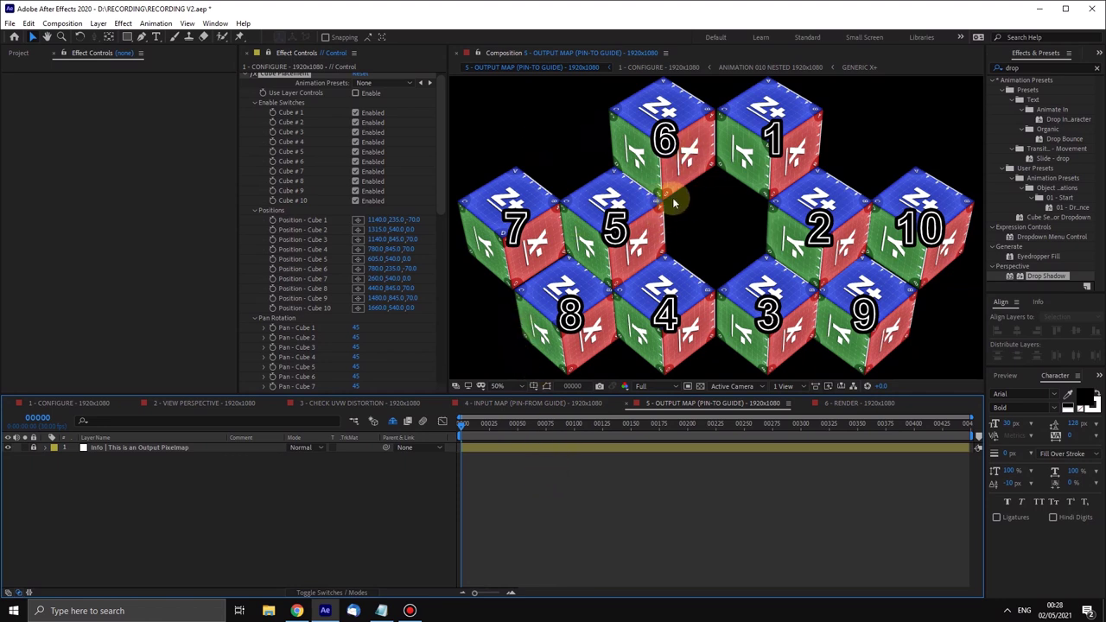
pyautogui.click(540, 403)
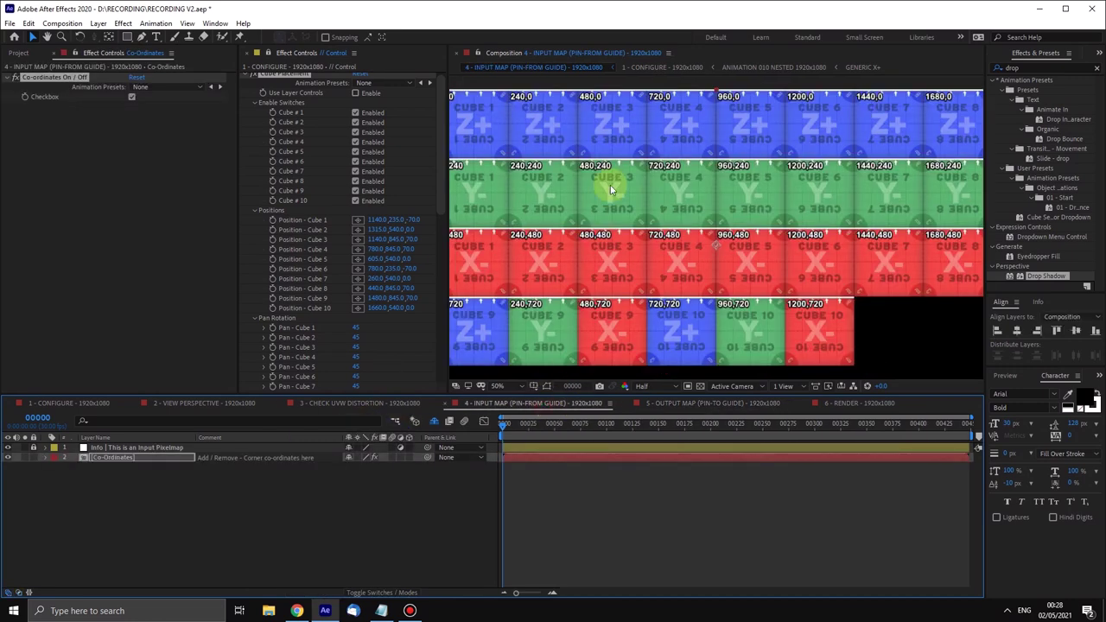
pyautogui.click(691, 404)
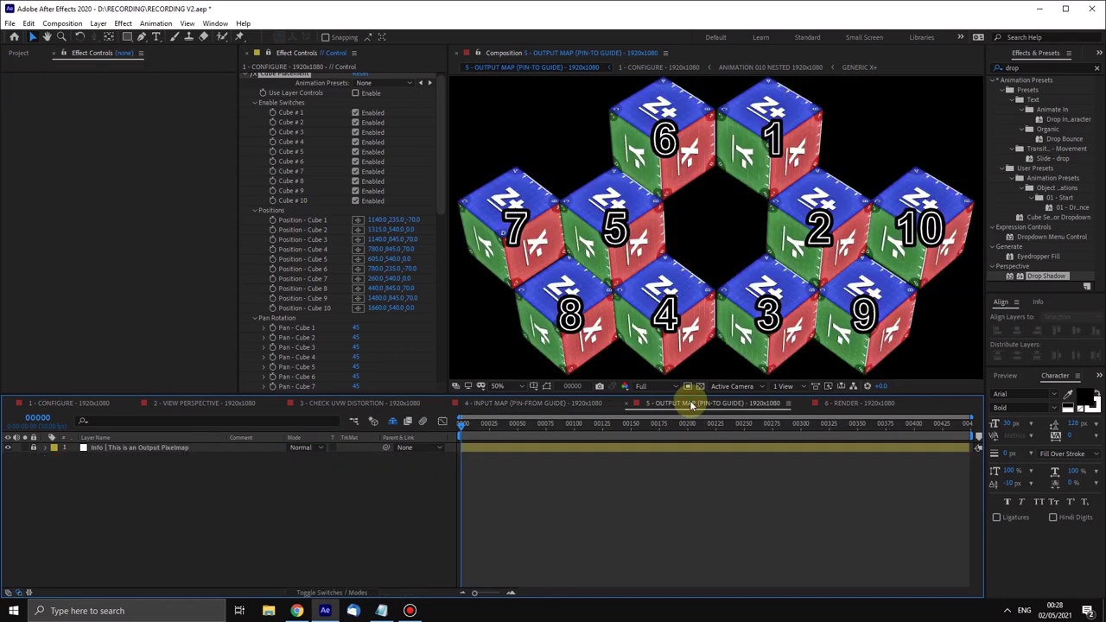
pyautogui.click(556, 404)
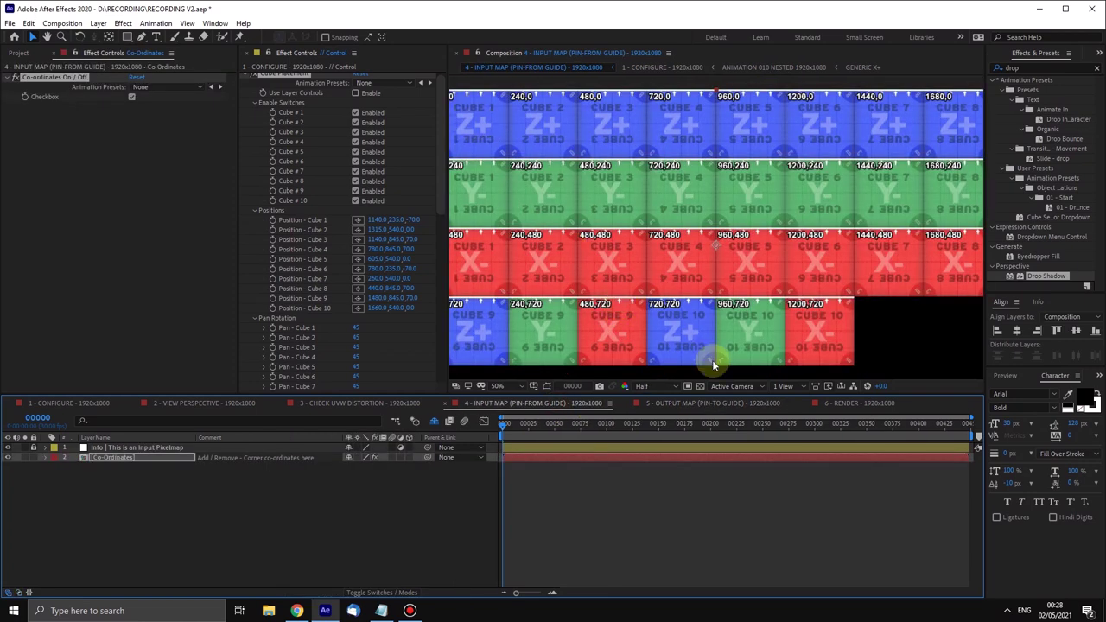
pyautogui.click(700, 403)
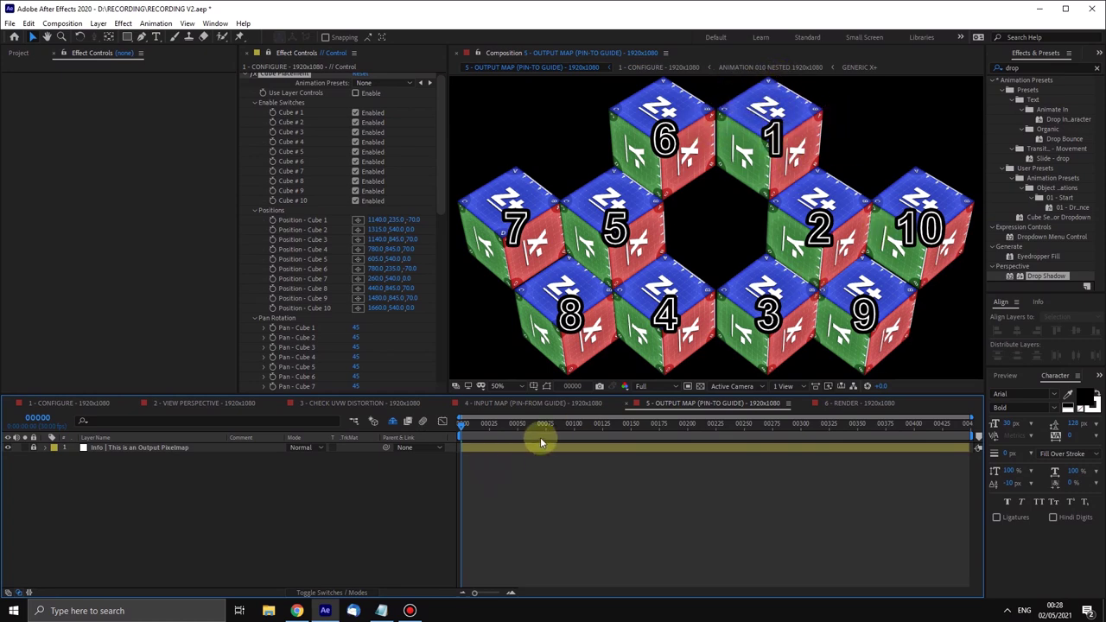
pyautogui.click(538, 404)
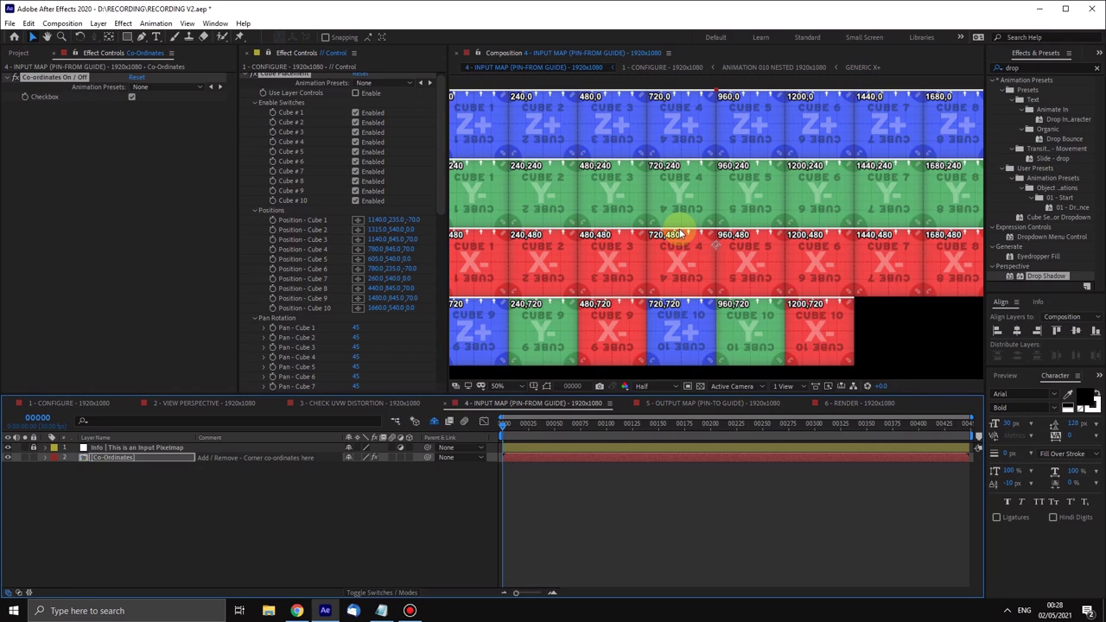
pyautogui.click(707, 403)
pyautogui.click(592, 404)
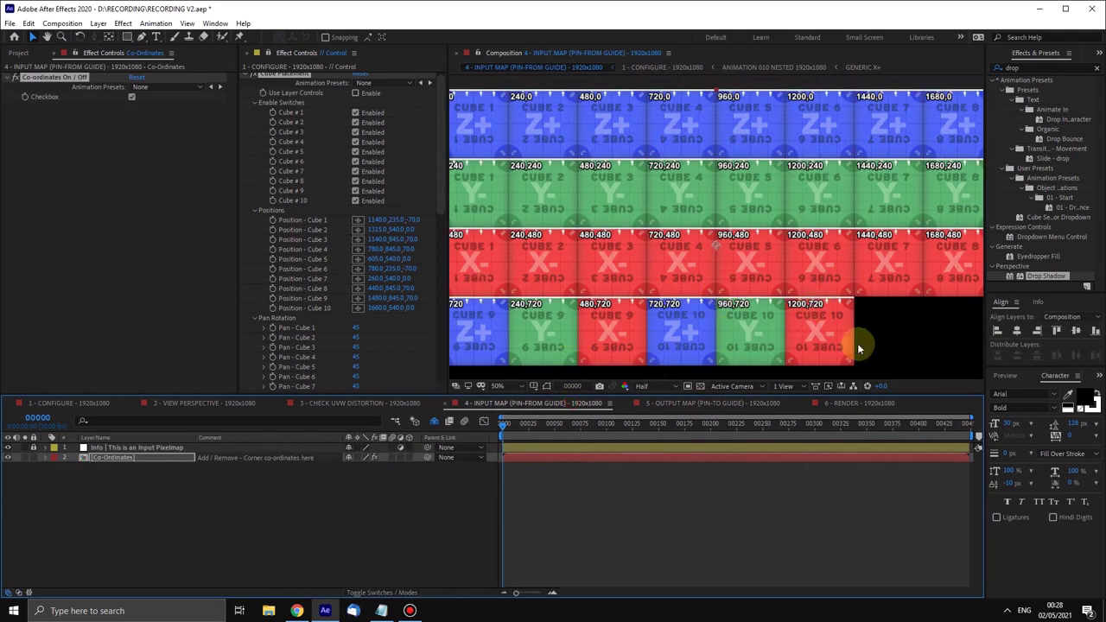
# Step: Open 6 - RENDER and hide its shy nested 1 - CONFIGURE layer from the layer list
pyautogui.click(855, 404)
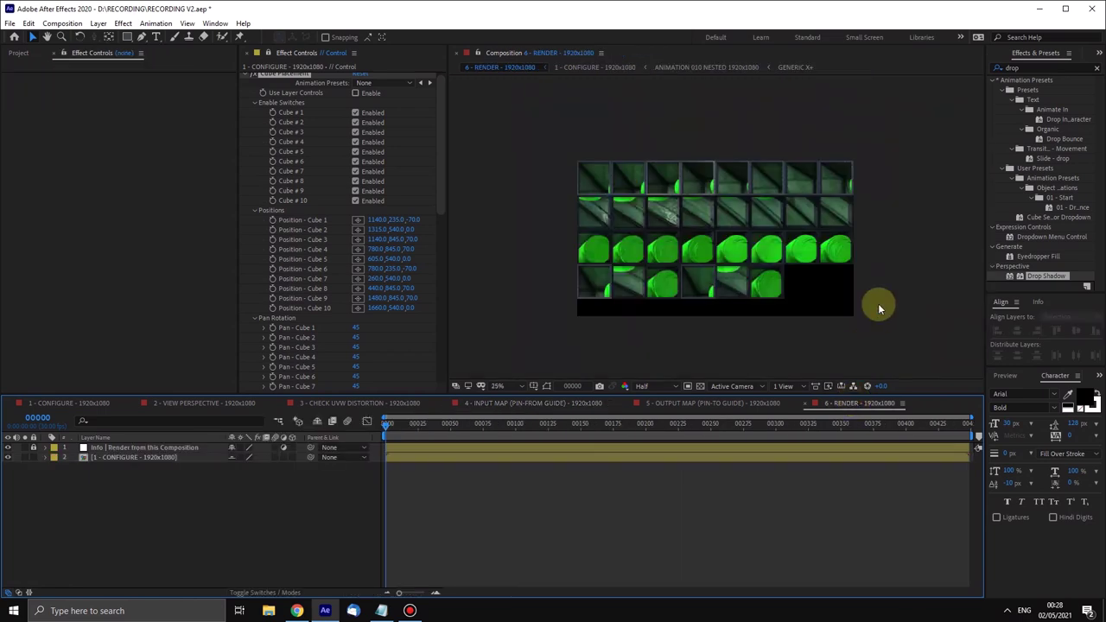
pyautogui.scroll(-2, 795, 241)
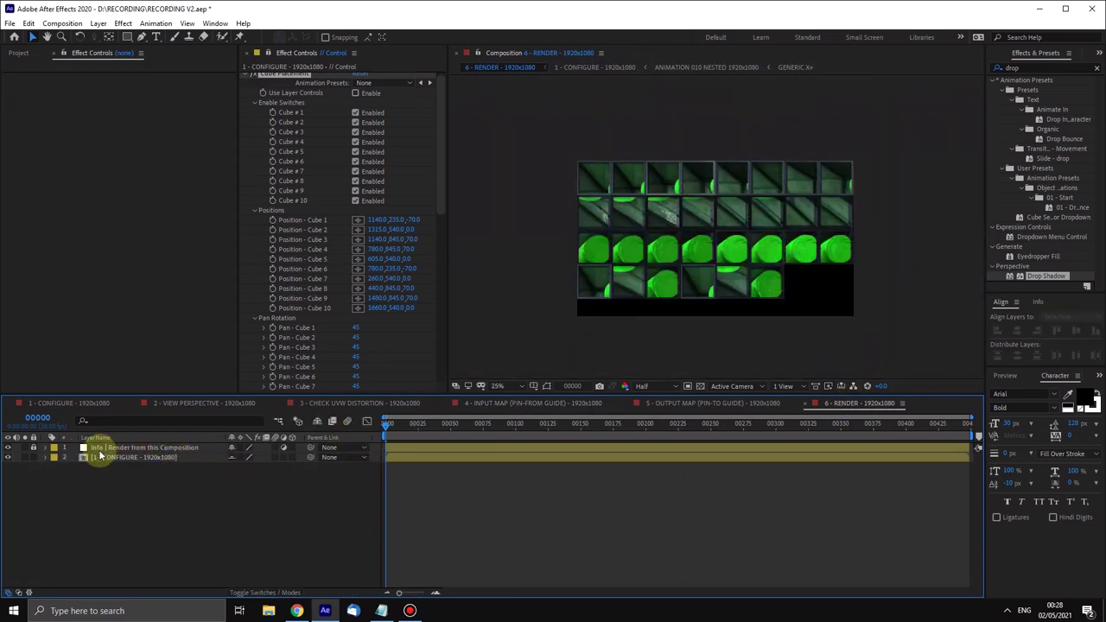
pyautogui.click(316, 421)
pyautogui.click(751, 245)
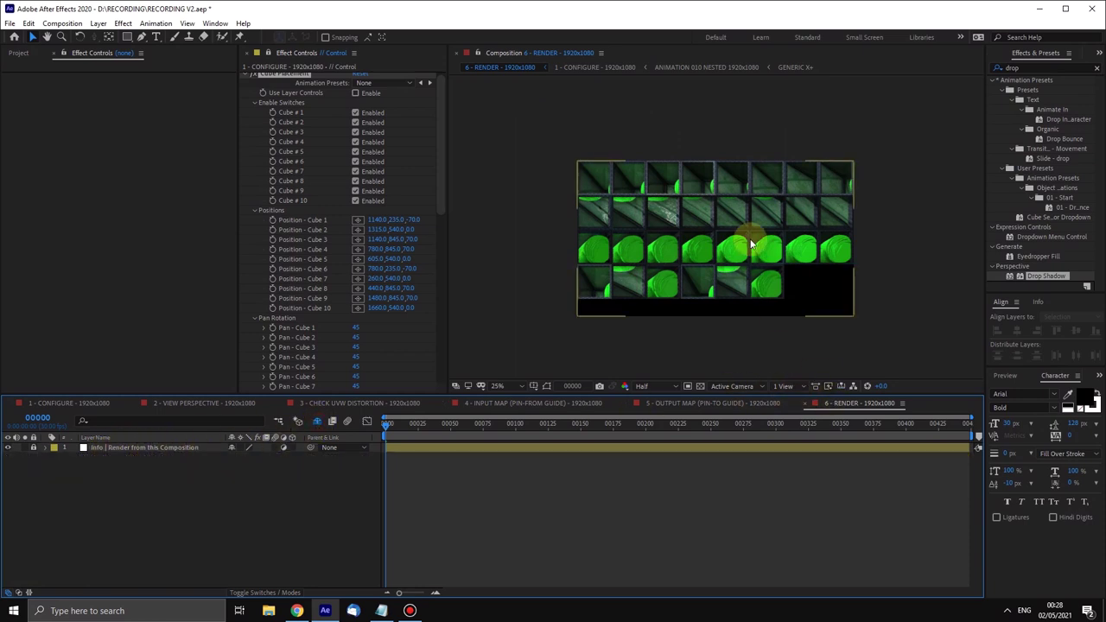
pyautogui.click(506, 123)
pyautogui.click(593, 278)
pyautogui.click(912, 371)
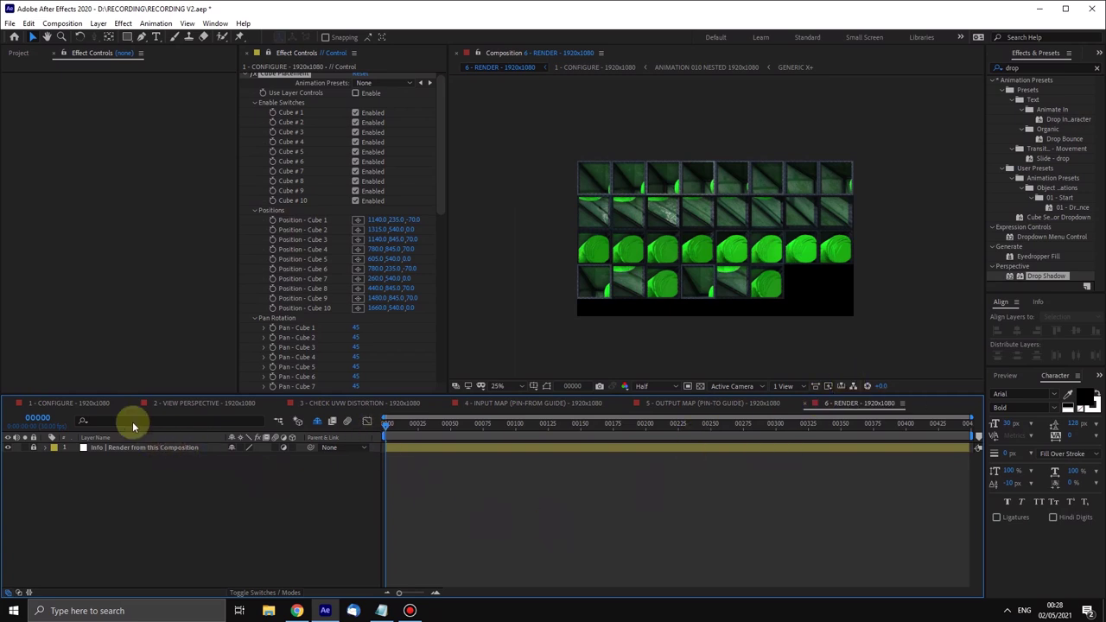
# Step: Review the six compositions in order from 1 - CONFIGURE to 6 - RENDER, and repeat from 2 - VIEW PERSPECTIVE onward
pyautogui.click(74, 402)
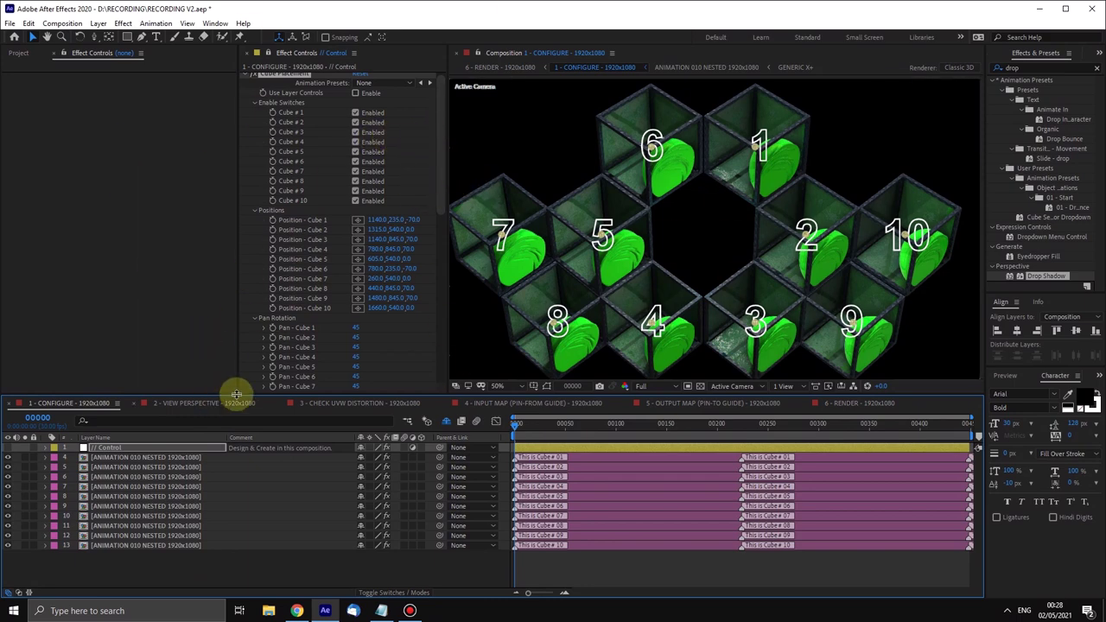
pyautogui.click(207, 404)
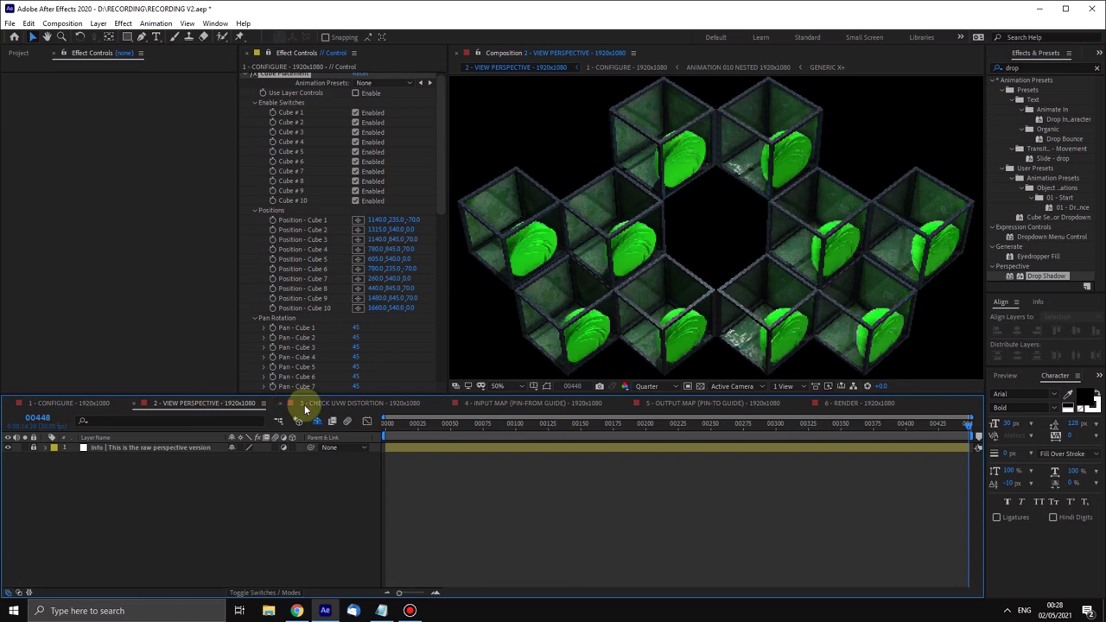
pyautogui.click(358, 404)
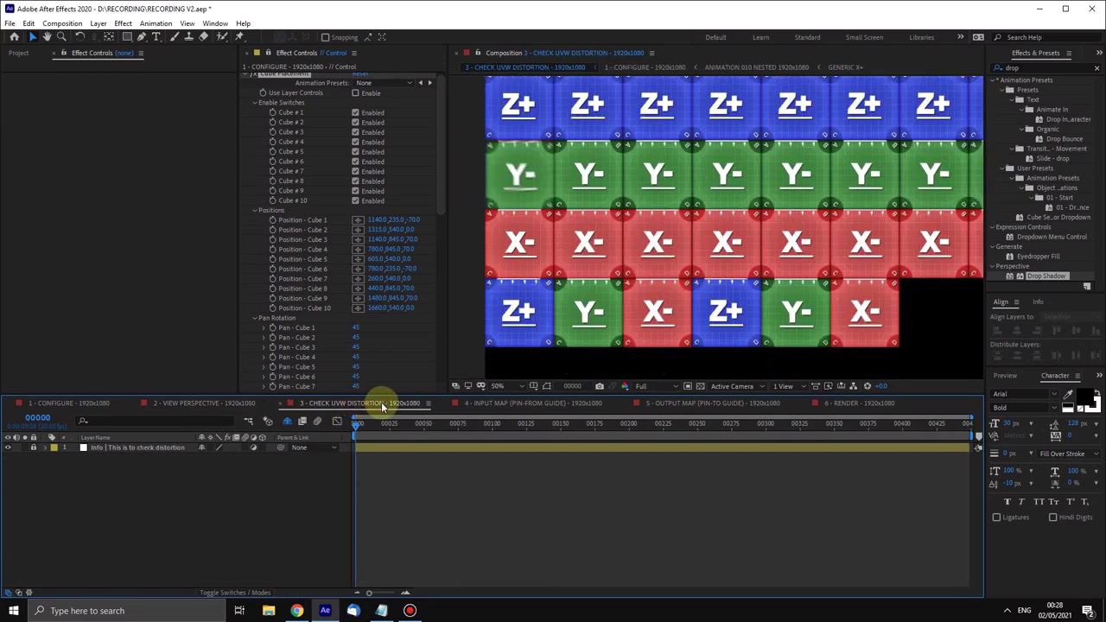
pyautogui.click(527, 404)
pyautogui.click(702, 404)
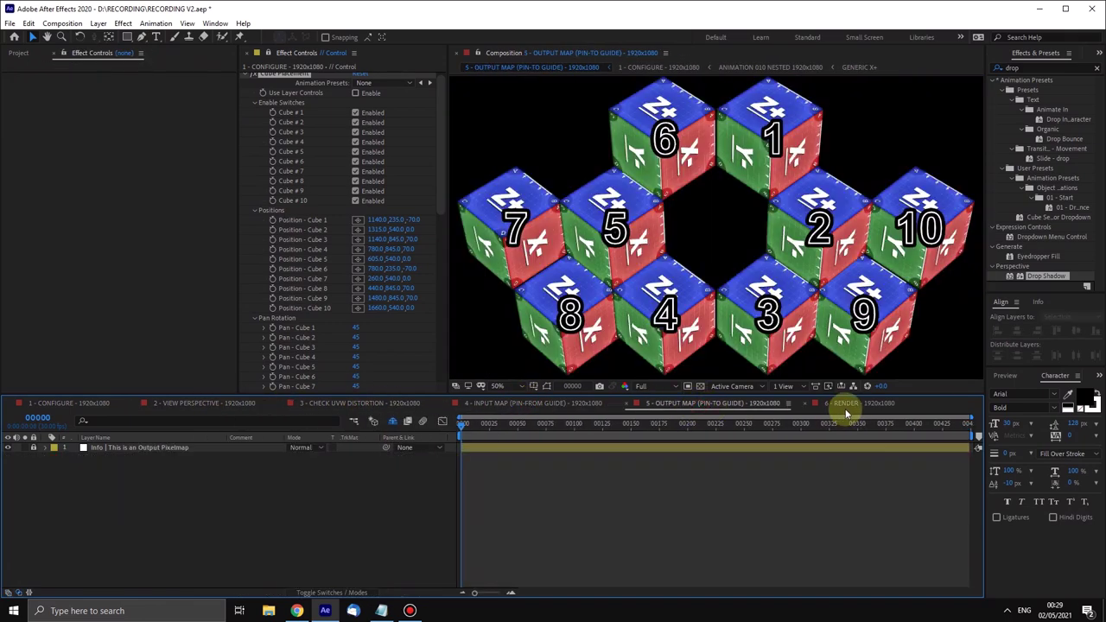
pyautogui.click(839, 404)
pyautogui.click(175, 404)
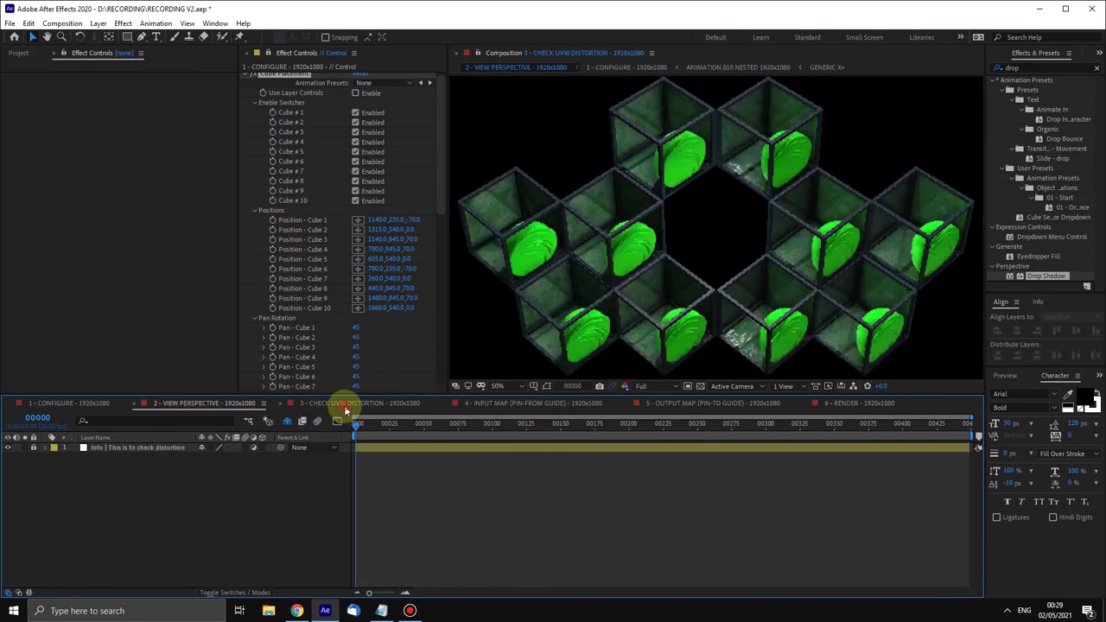
pyautogui.click(355, 403)
pyautogui.click(531, 403)
pyautogui.click(673, 404)
pyautogui.click(856, 404)
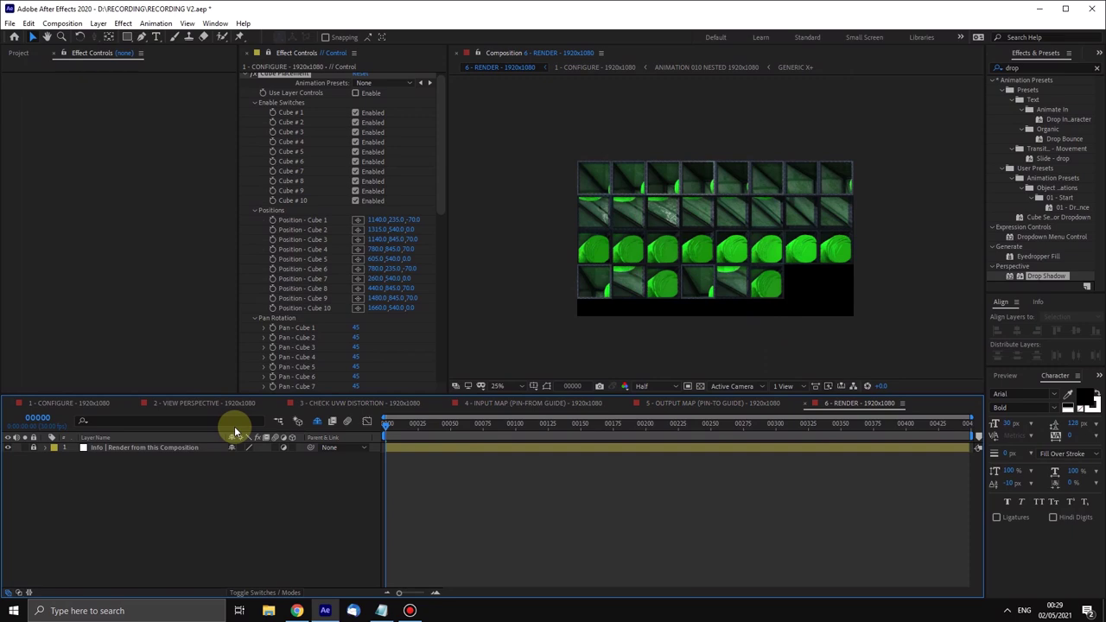
# Step: Return to 1 - CONFIGURE and examine the Cube Placement properties of the // Control layer
pyautogui.click(79, 404)
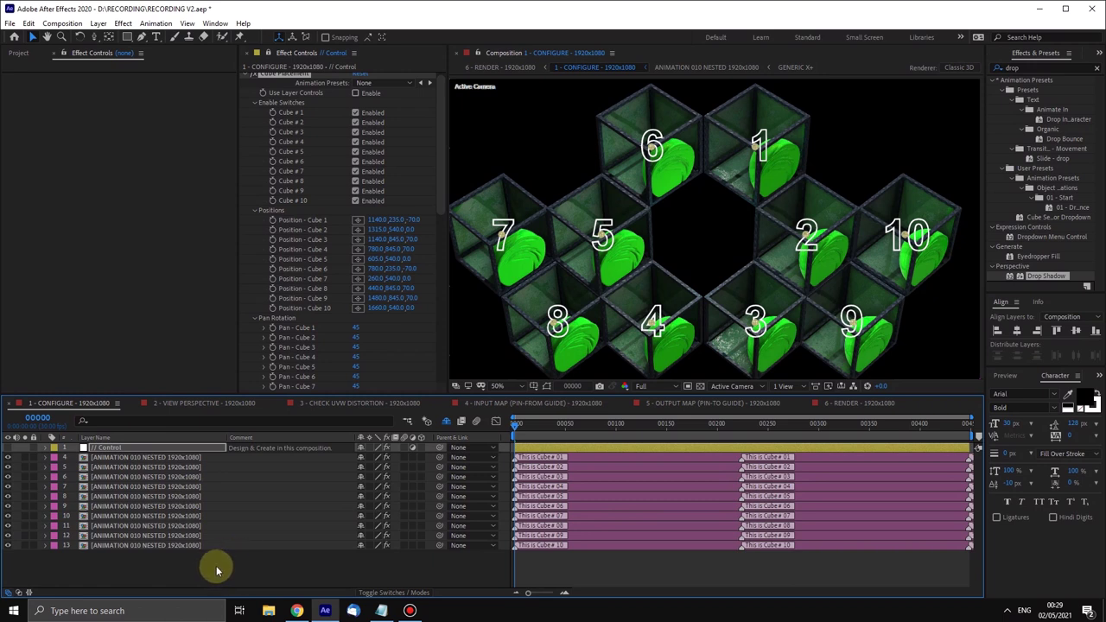
pyautogui.click(259, 562)
pyautogui.click(440, 136)
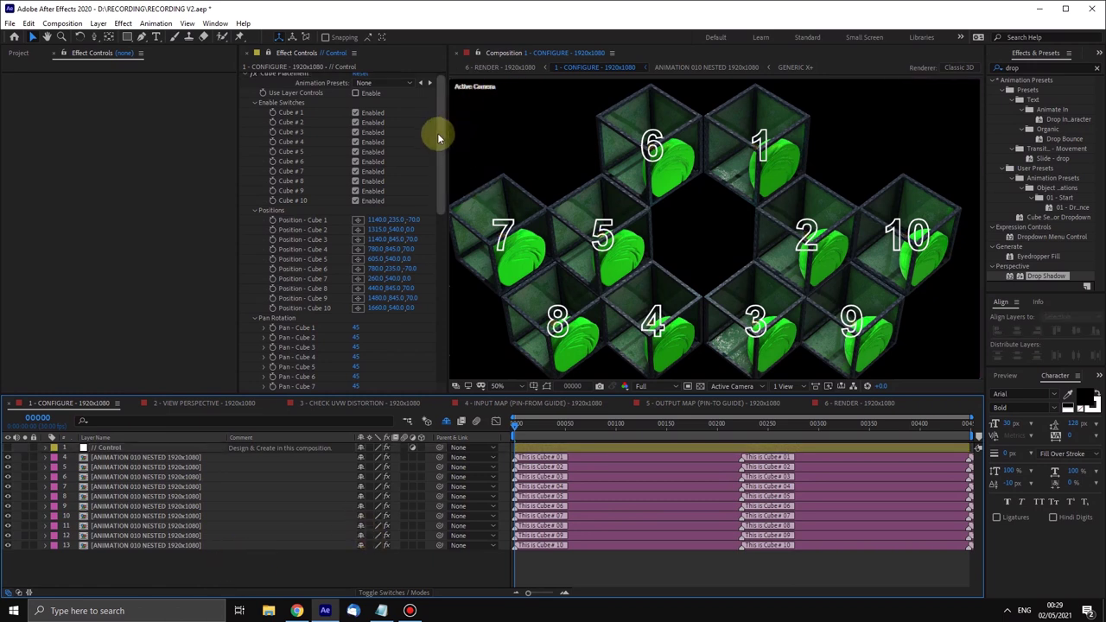
pyautogui.scroll(1, 440, 136)
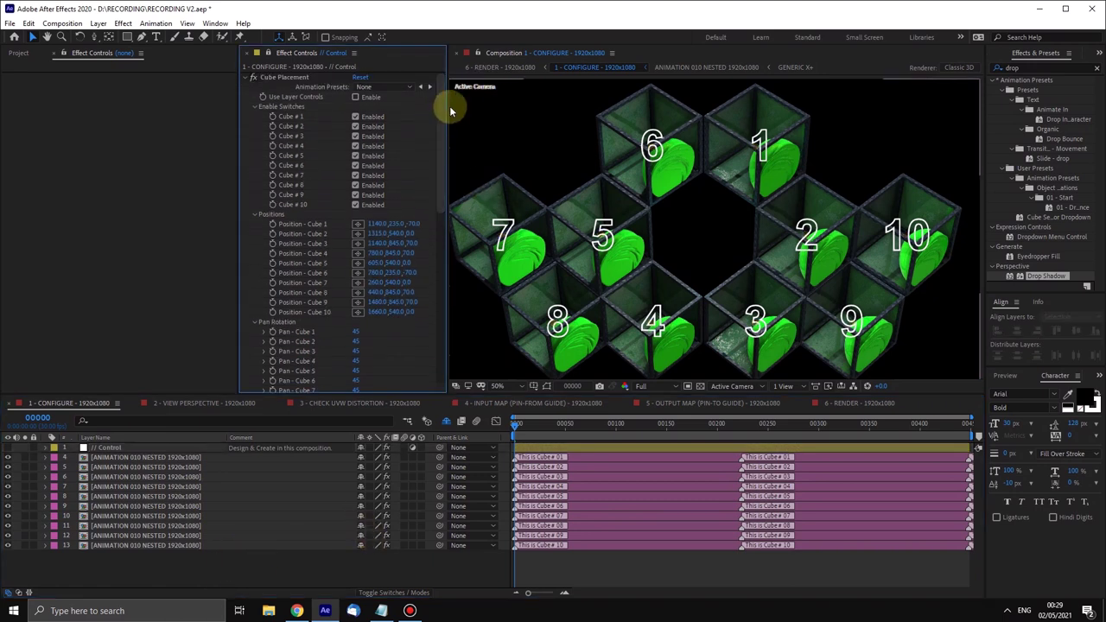
pyautogui.scroll(-6, 434, 216)
pyautogui.scroll(6, 425, 199)
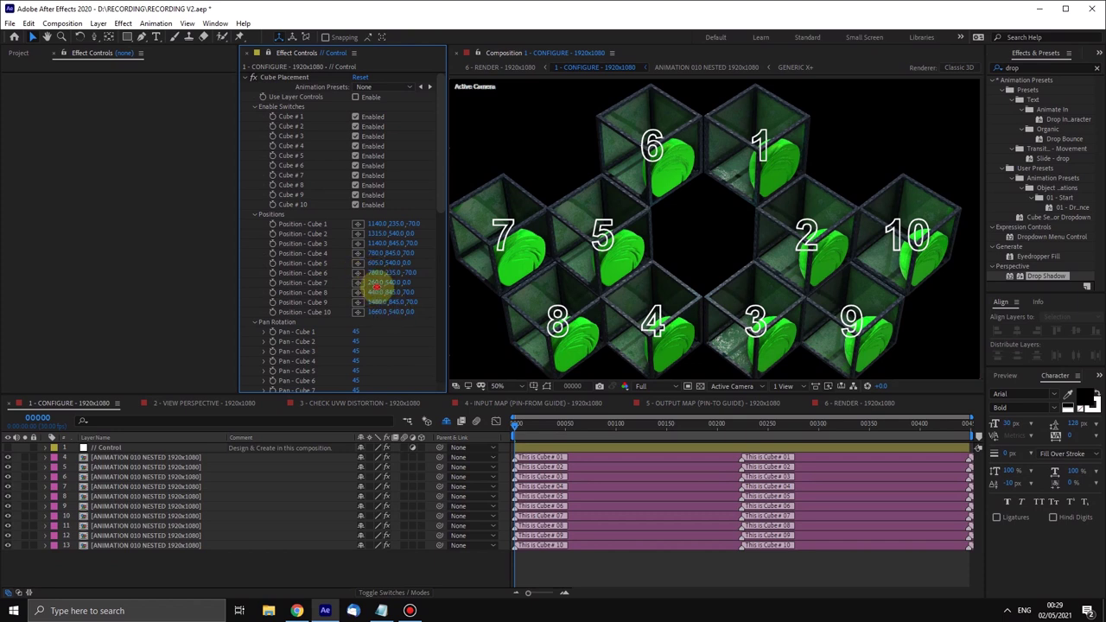
# Step: Set the X value of Position - Cube 7 to 960
pyautogui.click(377, 284)
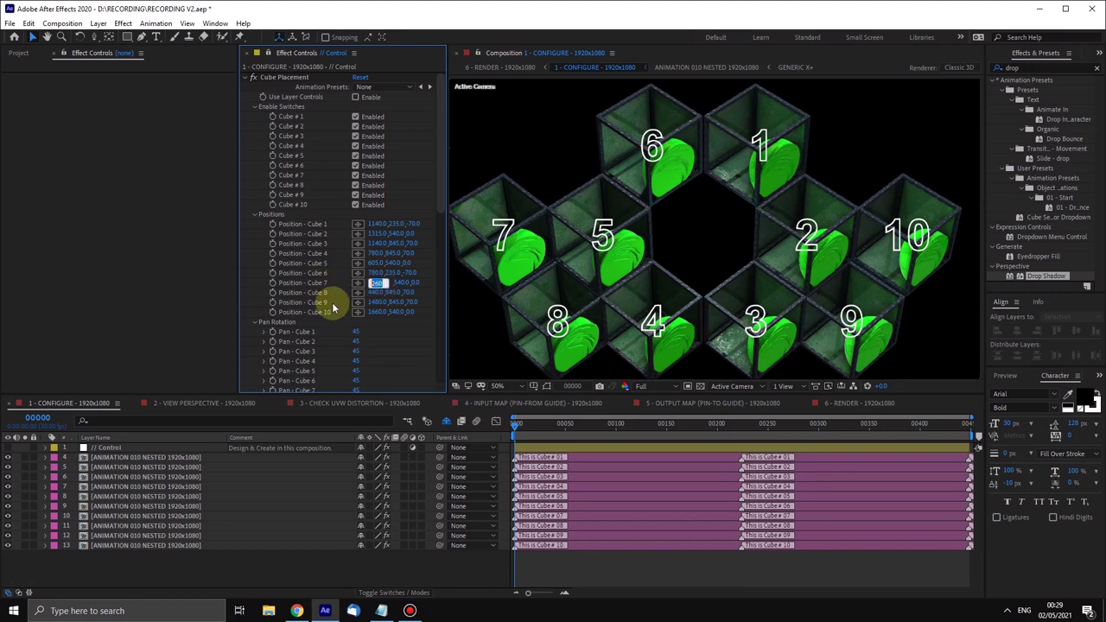
pyautogui.write('9')
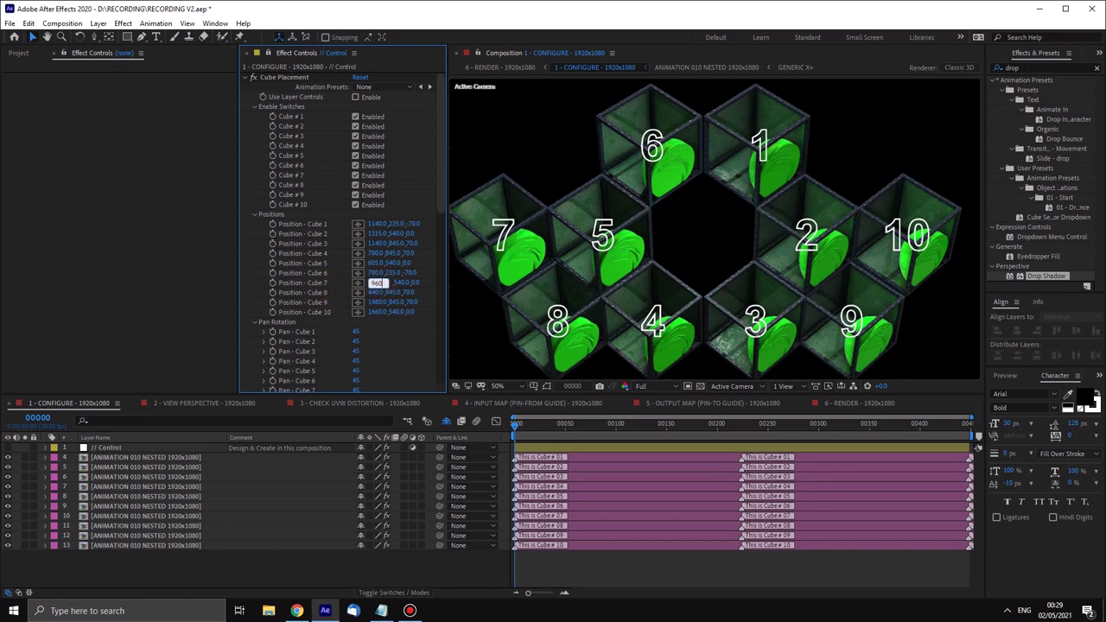
pyautogui.write('60')
pyautogui.click(363, 285)
# Step: Set both Pan - Cube 7 and Tilt - Cube 7 to 0
pyautogui.scroll(-4, 353, 290)
pyautogui.click(358, 323)
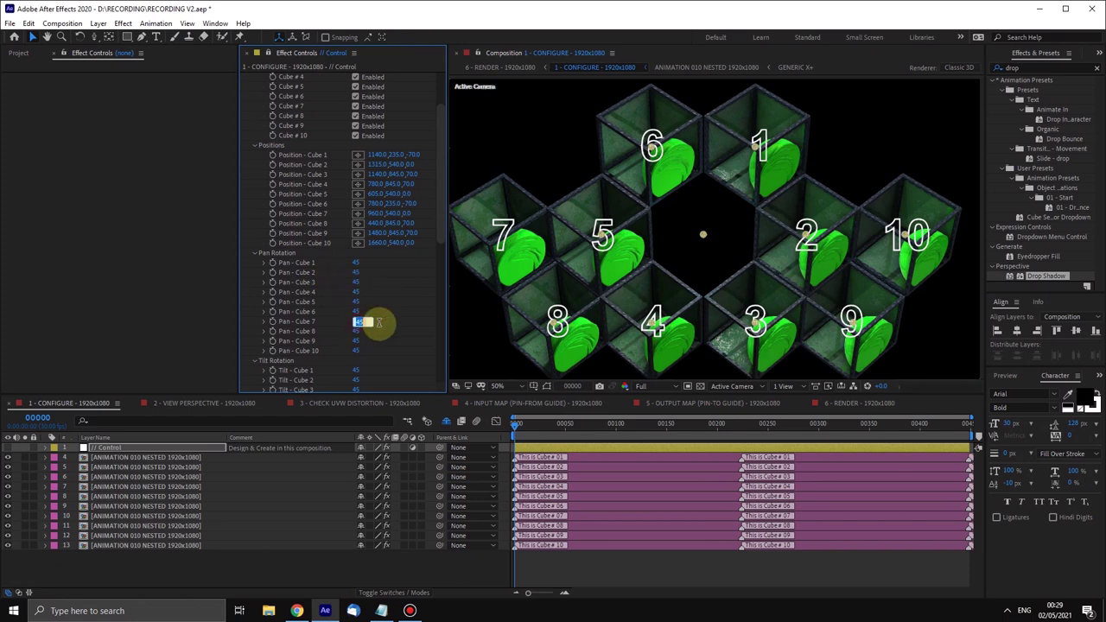
pyautogui.write('0')
pyautogui.scroll(-4, 308, 277)
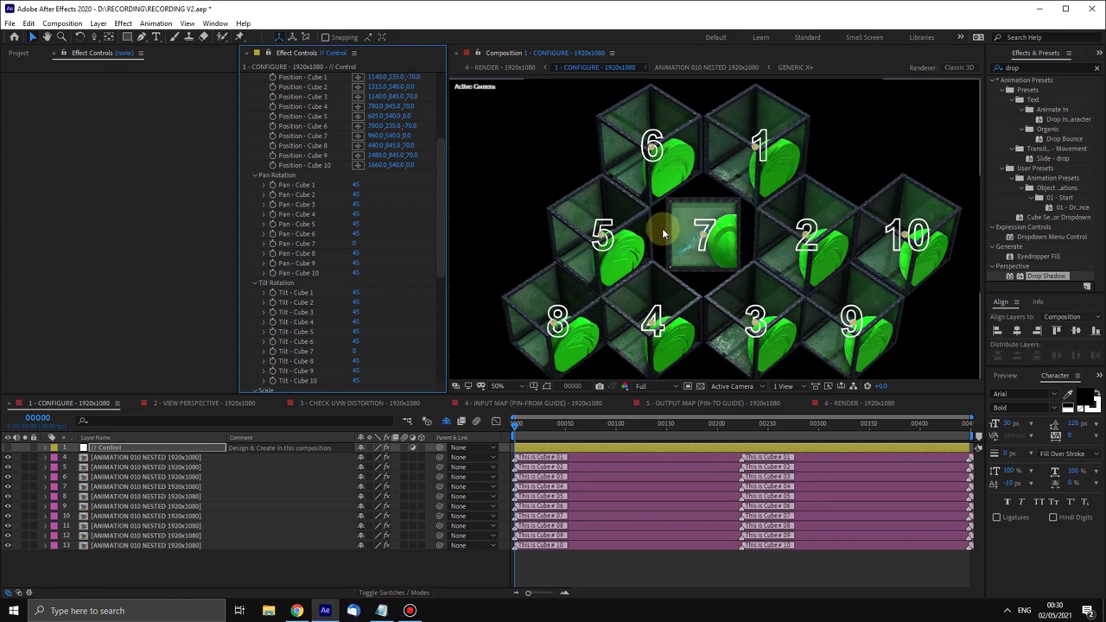
# Step: Examine Cube 7's faces in the UVW distortion, input map, output map and render compositions, and return to 1 - CONFIGURE
pyautogui.click(370, 404)
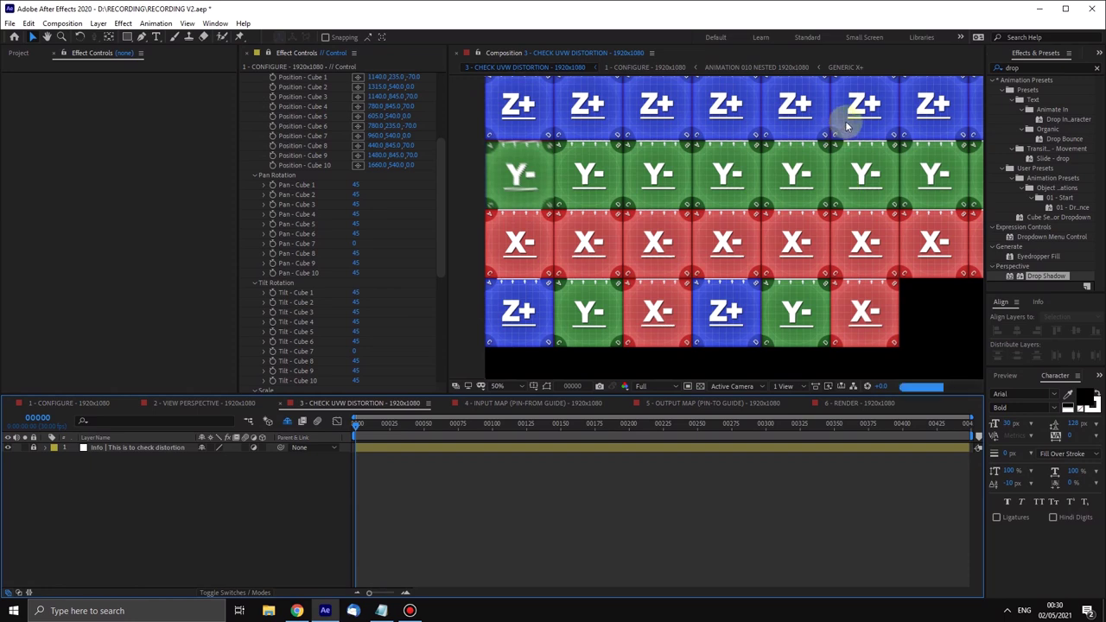
pyautogui.moveTo(885, 209); pyautogui.dragTo(788, 165)
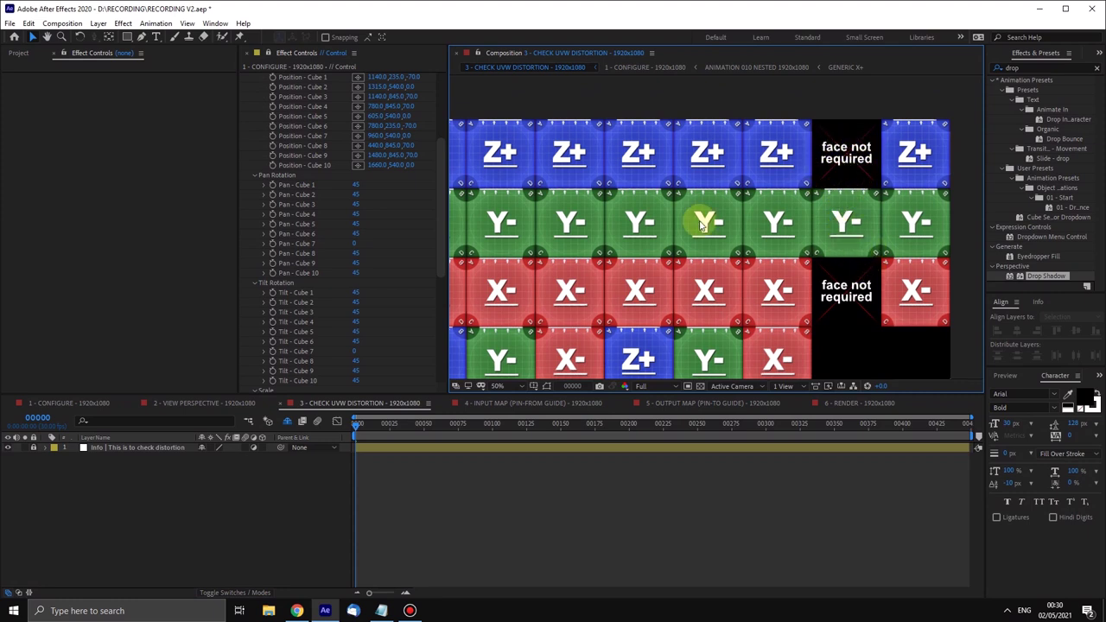
pyautogui.moveTo(696, 178); pyautogui.dragTo(705, 173)
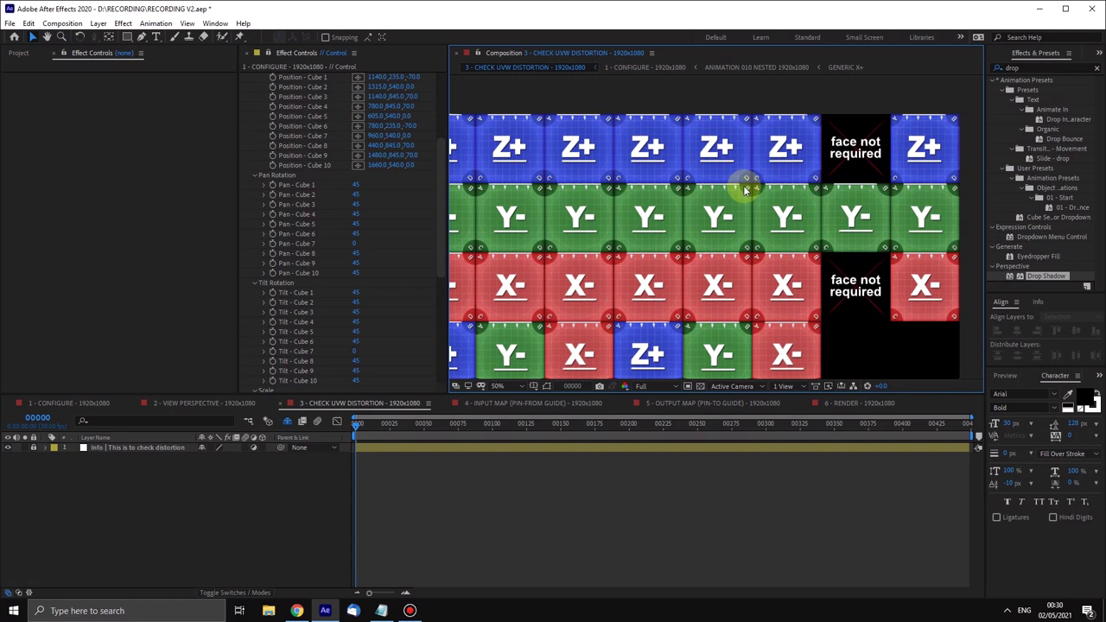
pyautogui.click(537, 403)
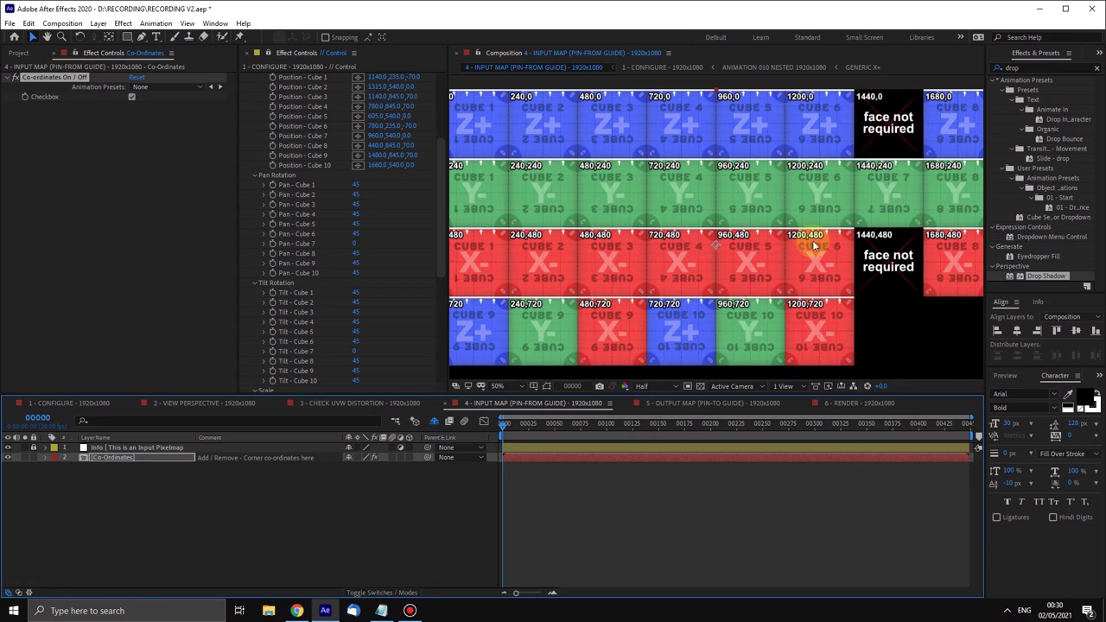
pyautogui.click(689, 404)
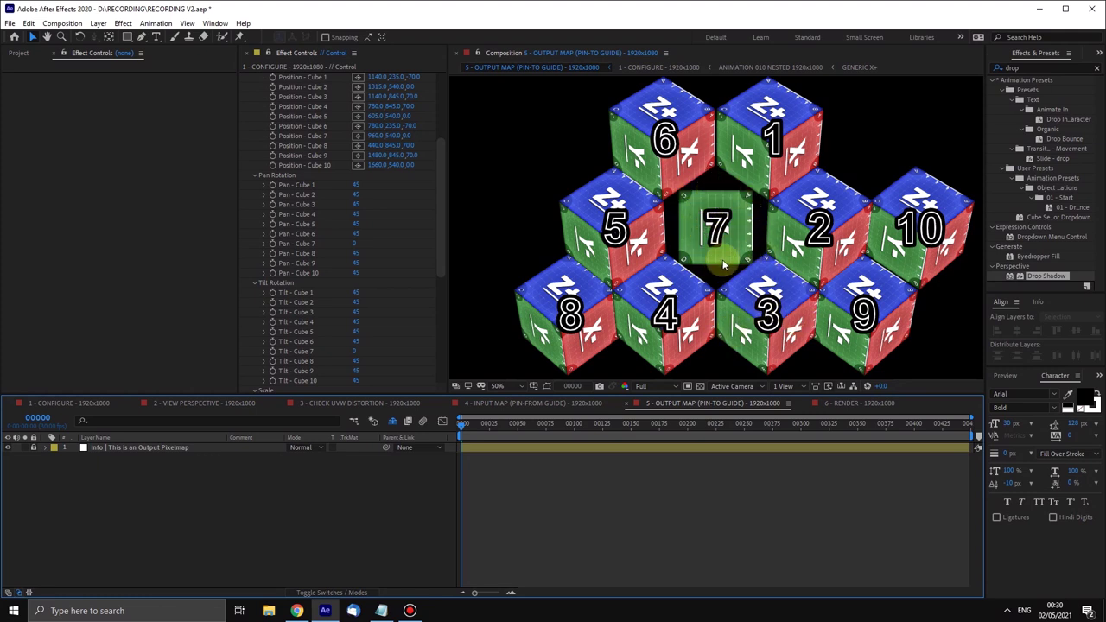
pyautogui.click(842, 403)
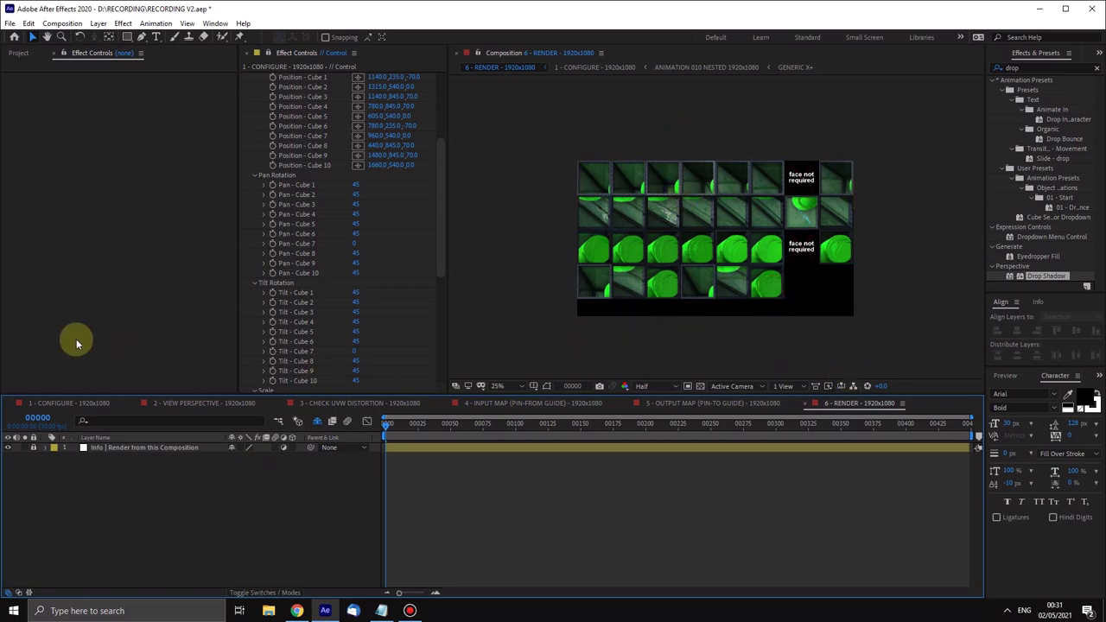
pyautogui.click(76, 403)
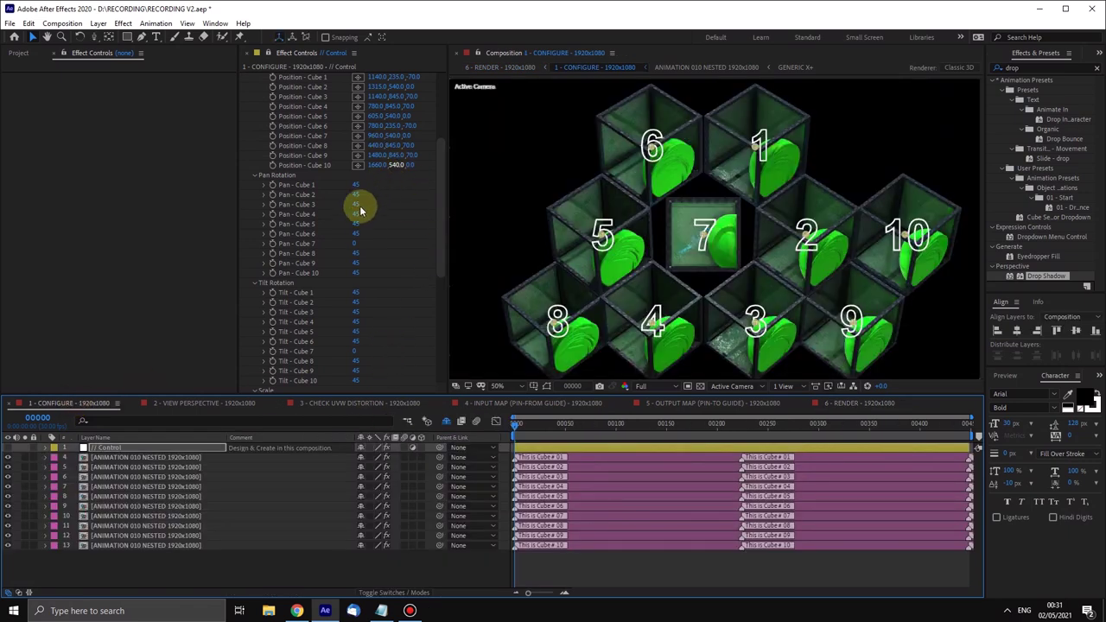
# Step: Set Pan - Cube 7 and Tilt - Cube 7 to 45, and the X value of Position - Cube 7 to 260
pyautogui.click(357, 245)
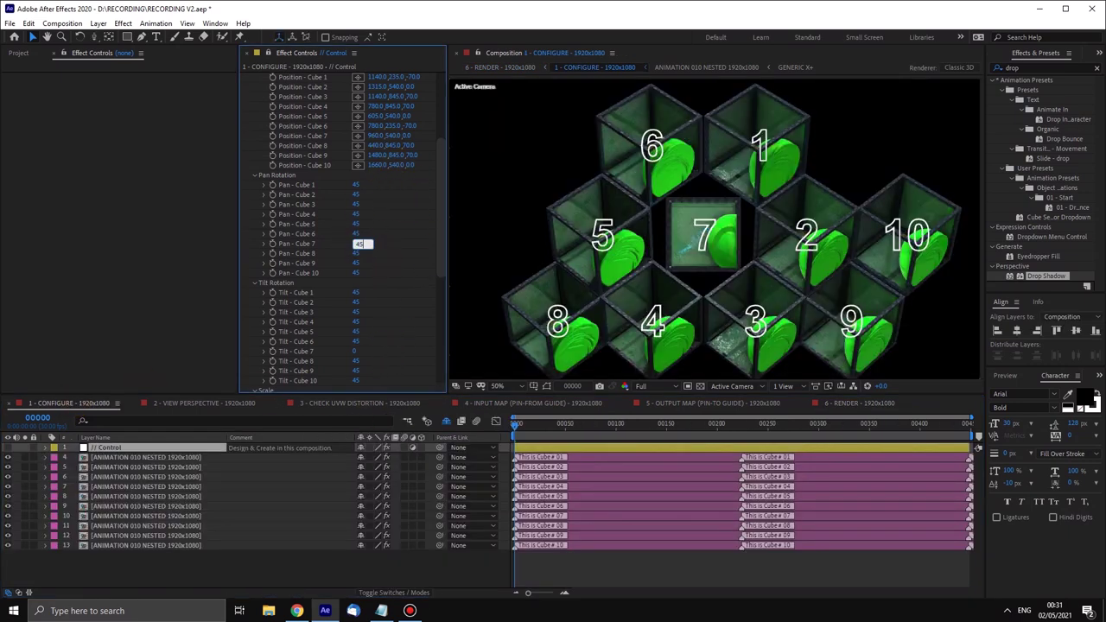
pyautogui.click(354, 351)
pyautogui.write('45')
pyautogui.click(371, 136)
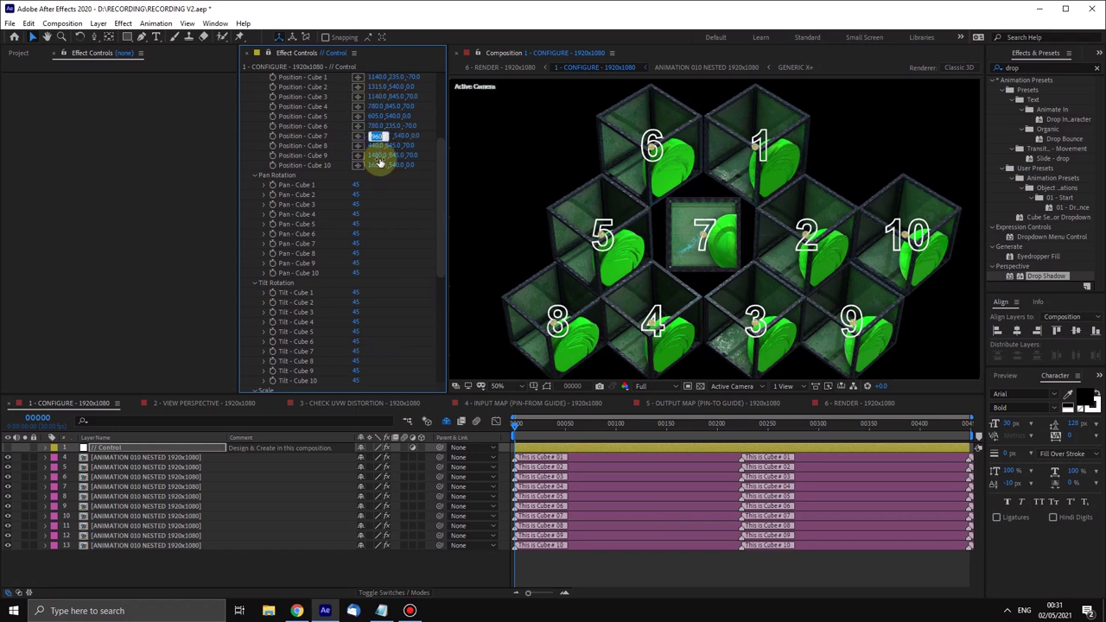
pyautogui.press('Return')
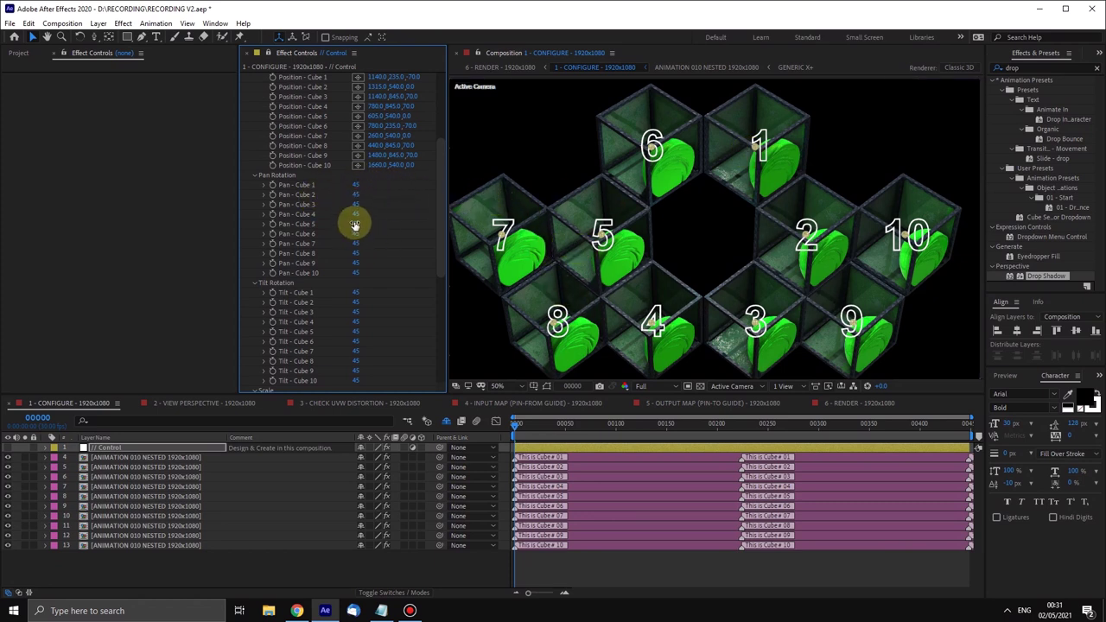
# Step: Try setting Pan - Cube 5 to 77, and undo the rotation
pyautogui.moveTo(371, 223); pyautogui.dragTo(377, 225)
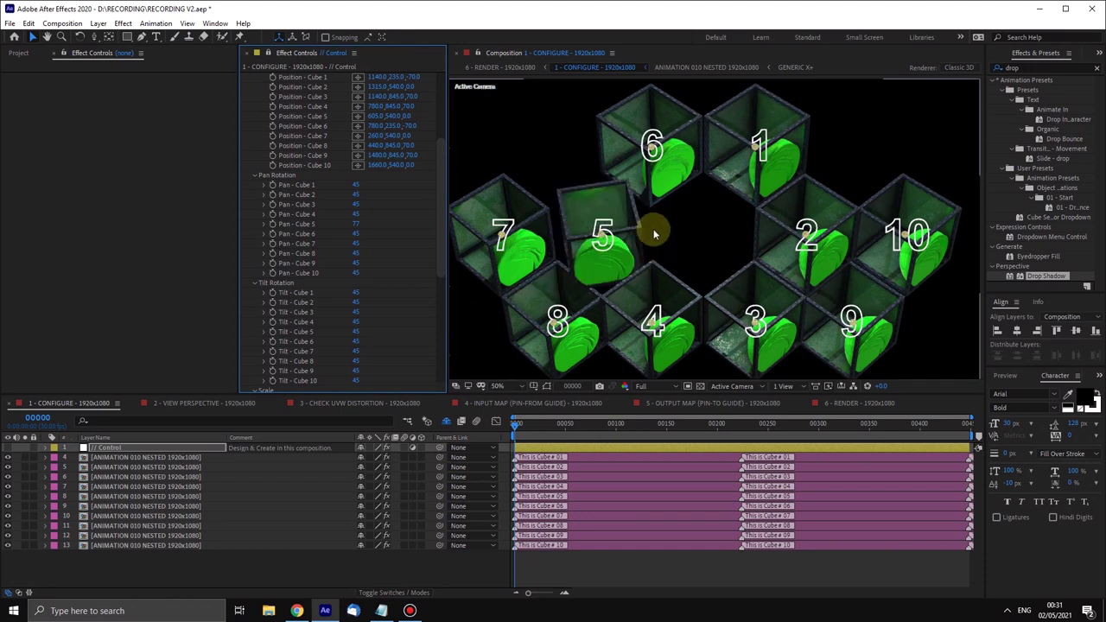
pyautogui.hotkey('ctrl', 'z')
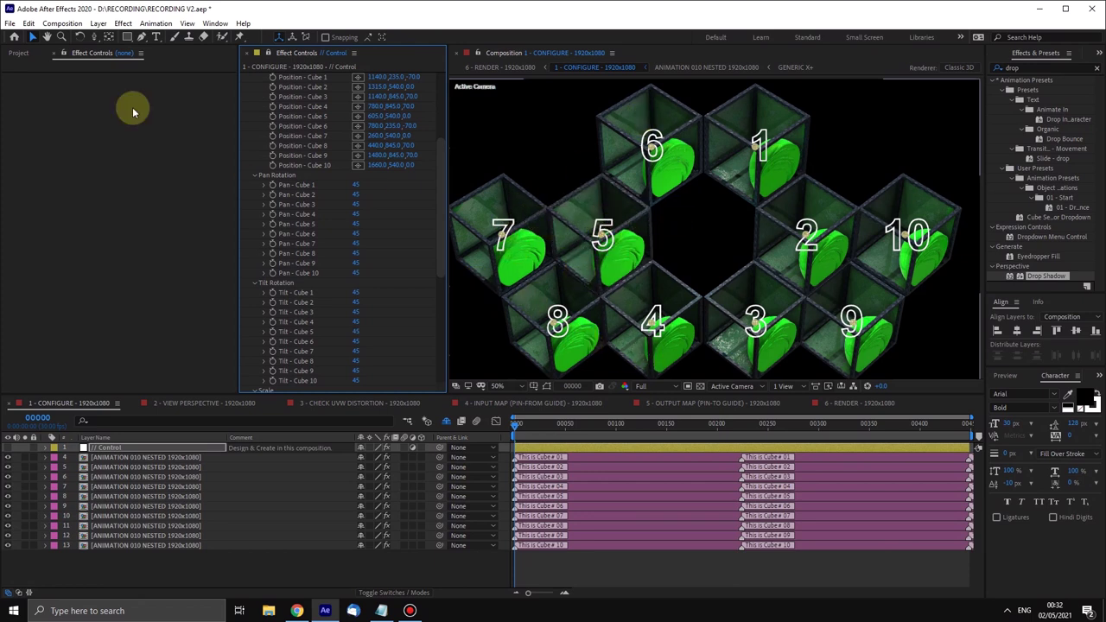
# Step: Show the project's list of compositions and select the layer marked This is Cube# 01
pyautogui.click(17, 53)
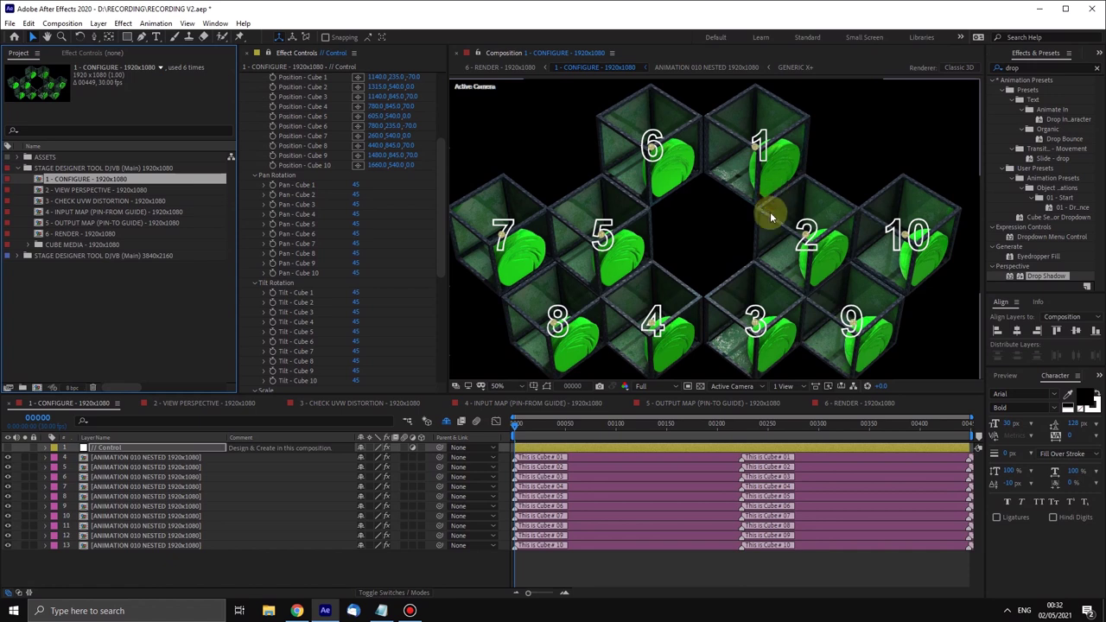
pyautogui.click(185, 457)
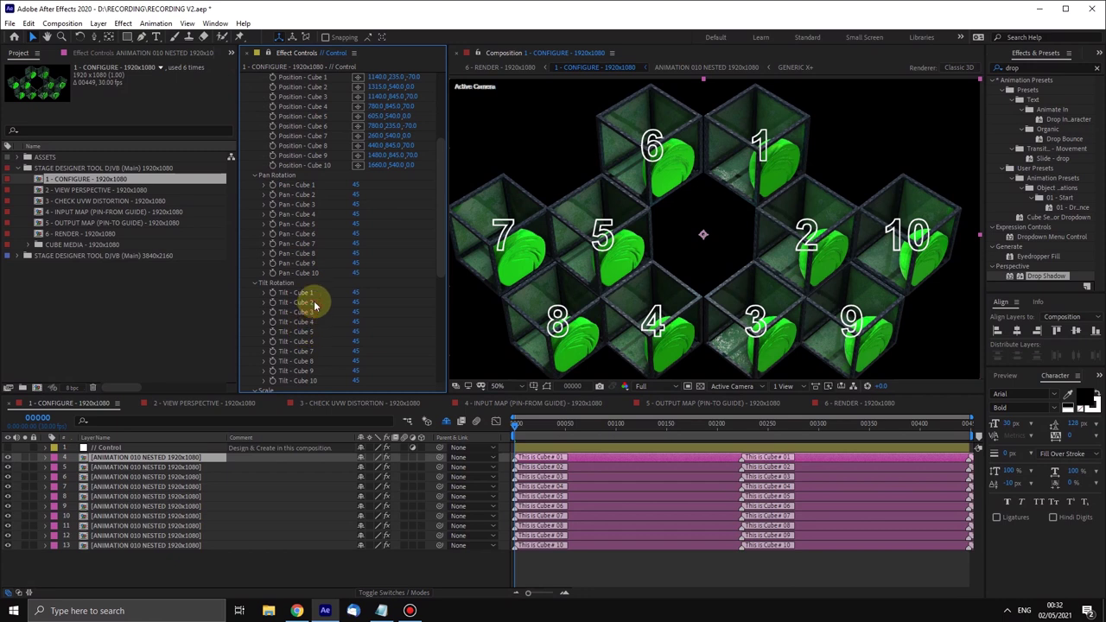
# Step: Add 90 to Pan - Cube 3, 270 to Pan - Cube 6 and 90 to Tilt - Cube 2
pyautogui.scroll(-3, 435, 203)
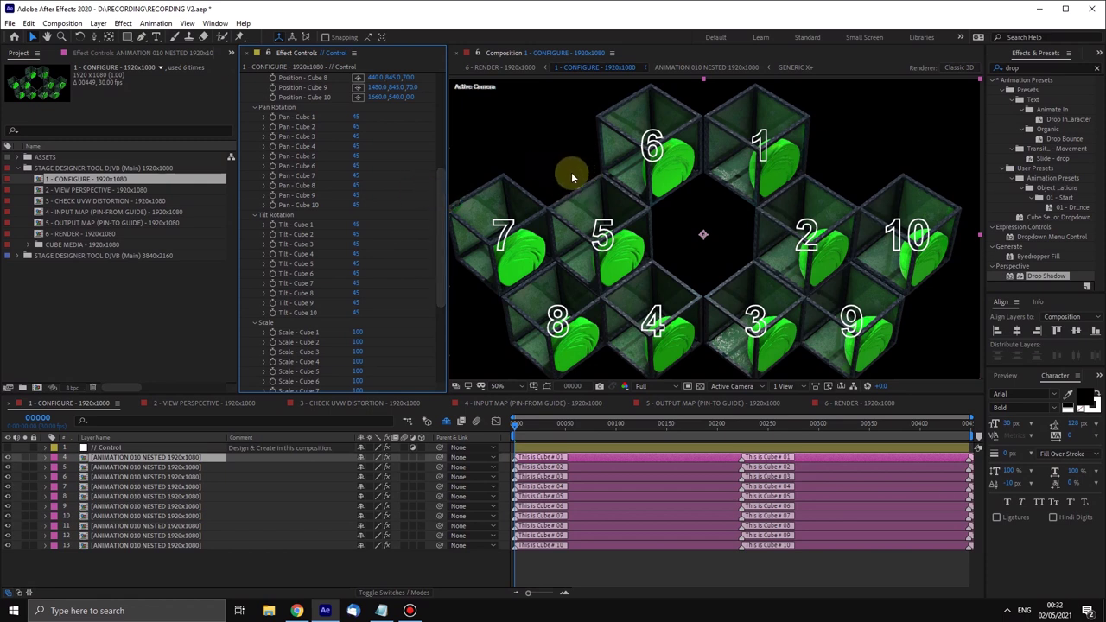
pyautogui.click(358, 137)
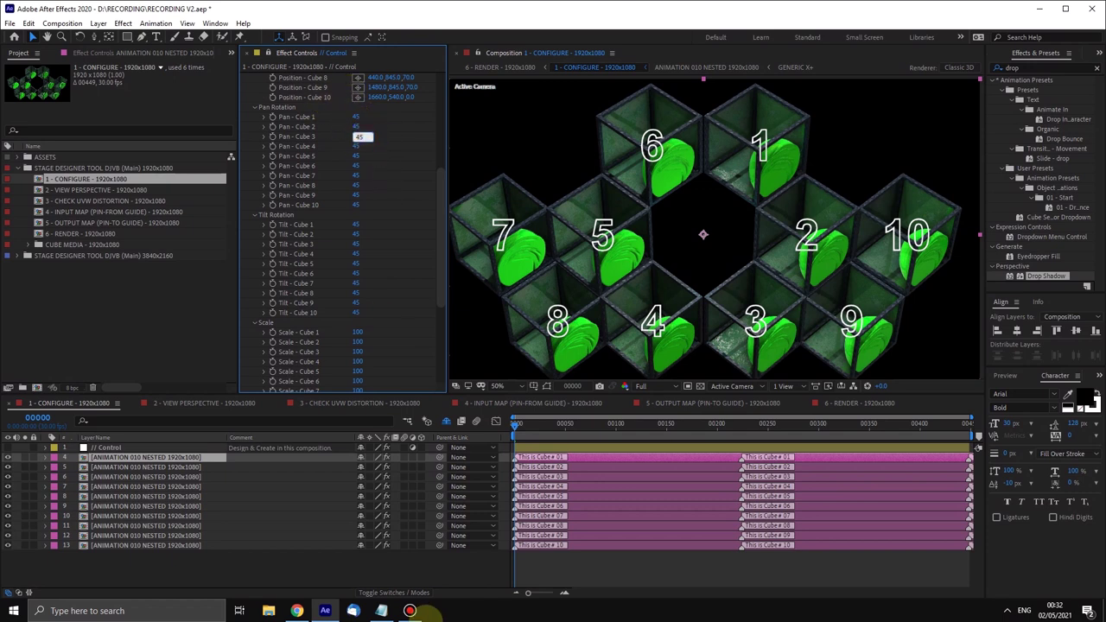
pyautogui.write('+90')
pyautogui.press('Return')
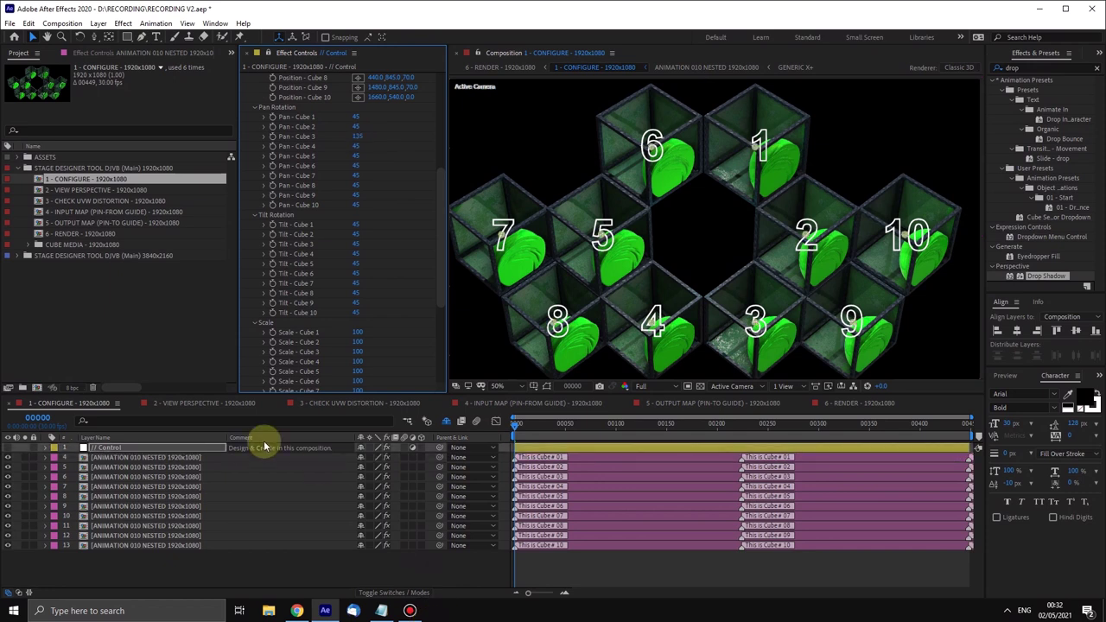
pyautogui.click(359, 166)
pyautogui.write('+270')
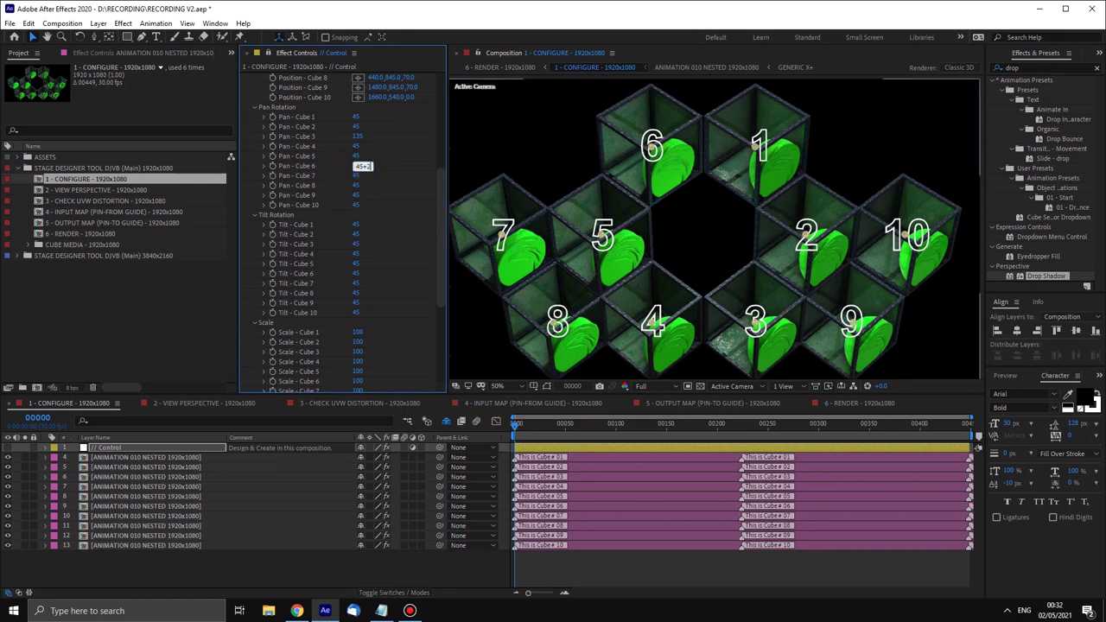
pyautogui.click(385, 175)
pyautogui.click(355, 235)
pyautogui.write('+90')
pyautogui.click(503, 125)
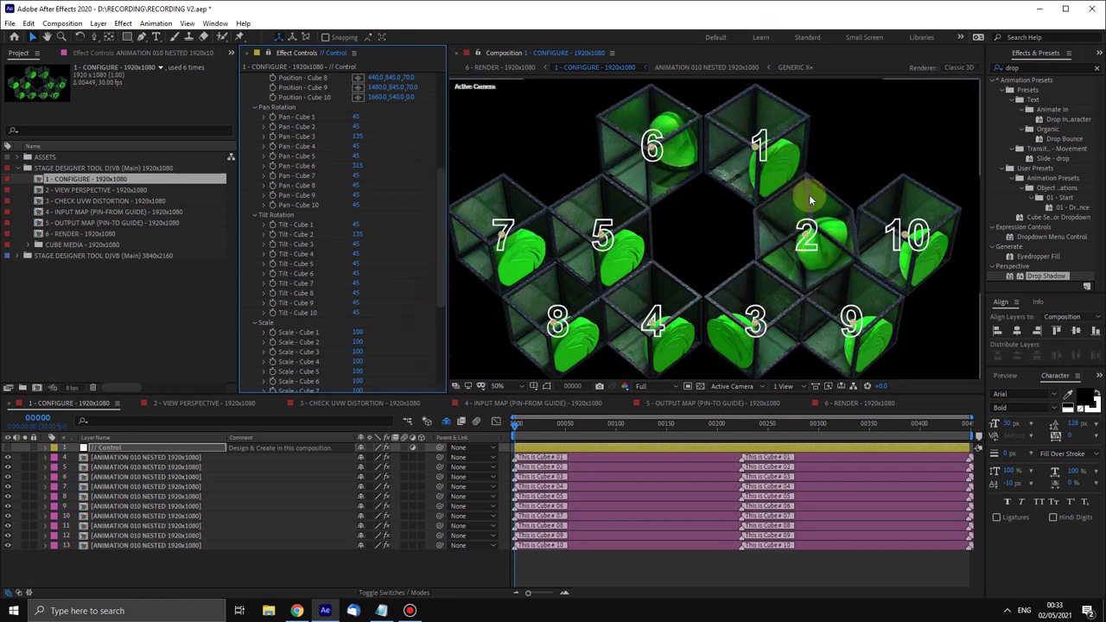
# Step: Reset Tilt - Cube 2, Pan - Cube 6 and Pan - Cube 3 to 45
pyautogui.click(362, 234)
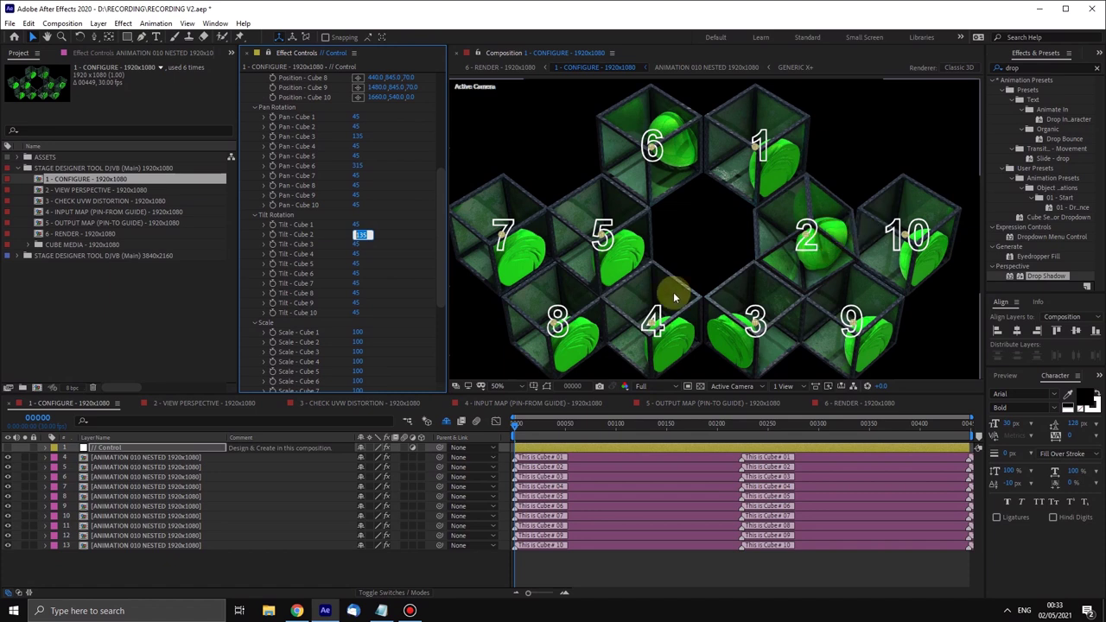
pyautogui.click(361, 234)
pyautogui.write('45')
pyautogui.click(359, 167)
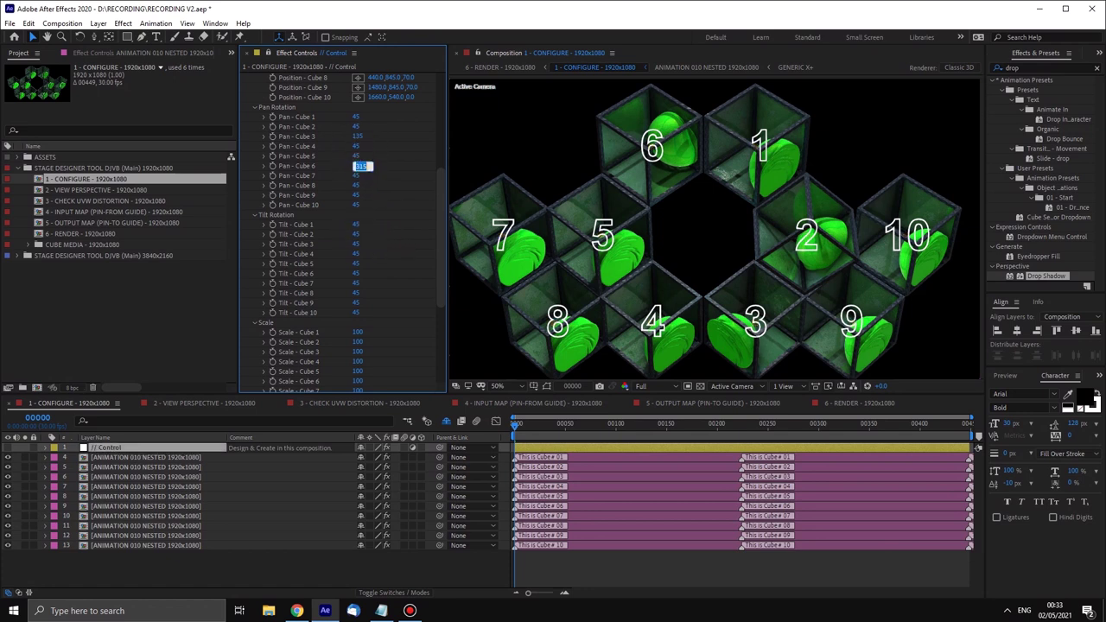
pyautogui.click(357, 136)
pyautogui.write('45')
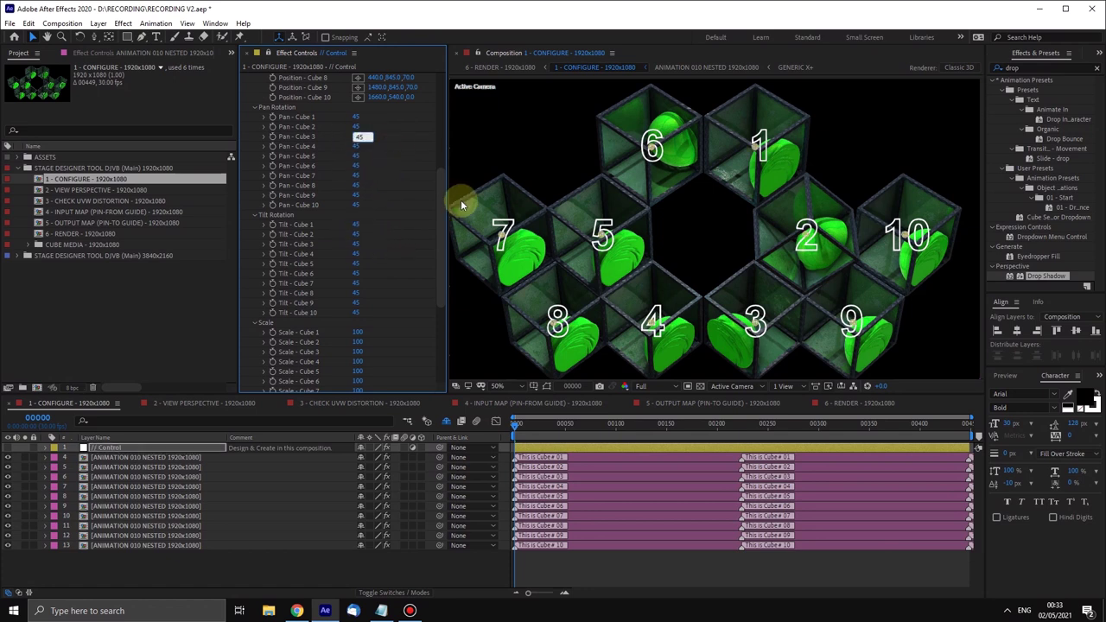
# Step: Try repositioning Cube 1 in the composition with the crosshair of its Position property
pyautogui.moveTo(442, 207); pyautogui.dragTo(425, 274)
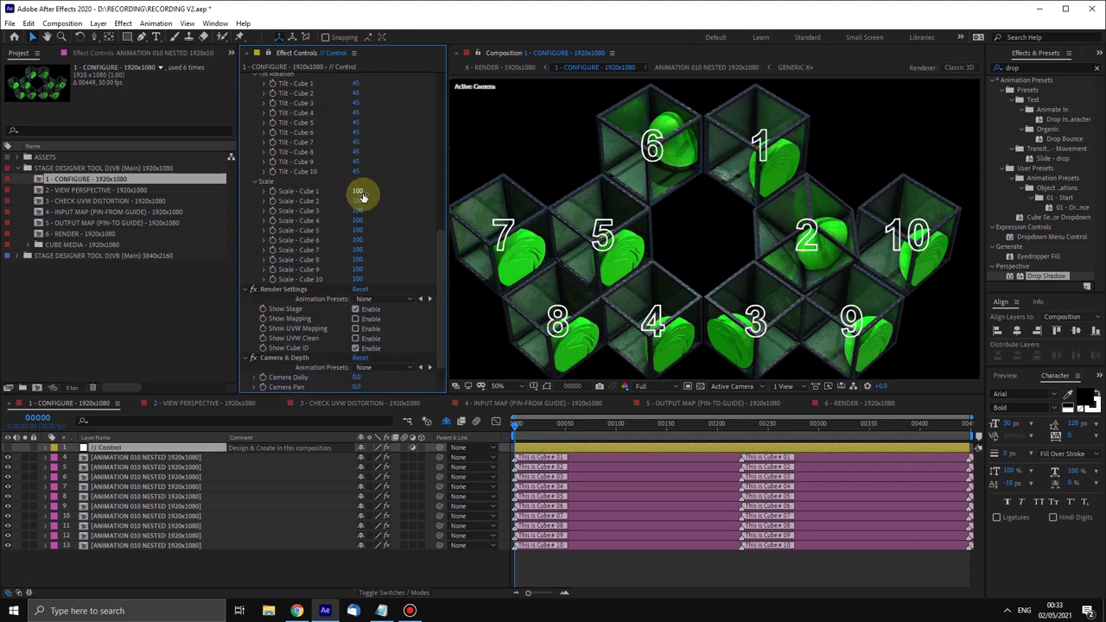
pyautogui.moveTo(437, 251); pyautogui.dragTo(435, 115)
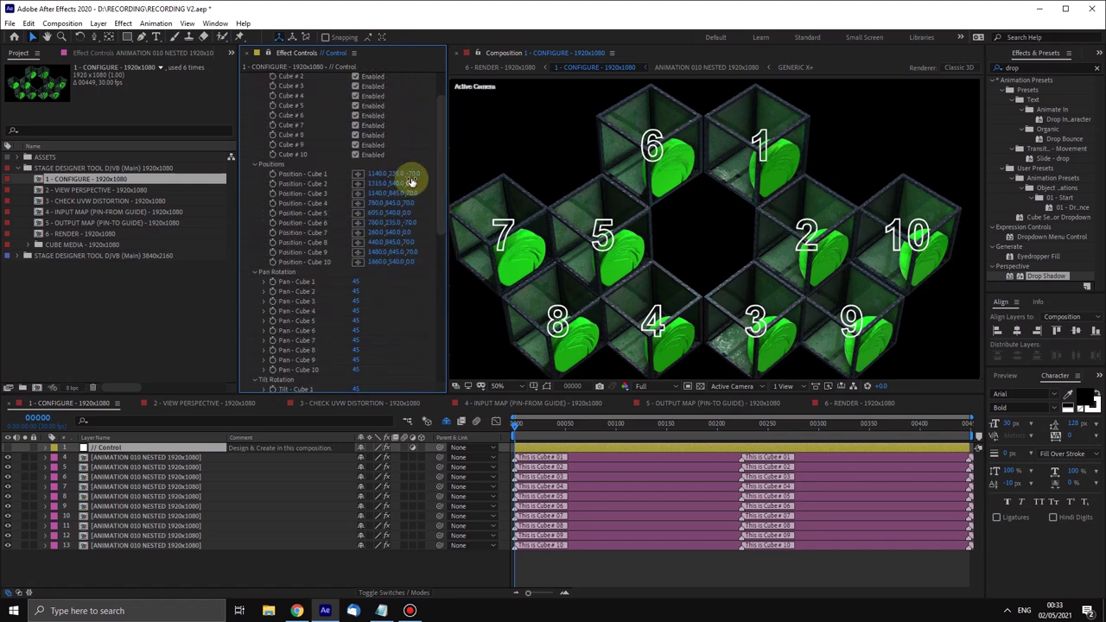
pyautogui.click(358, 174)
pyautogui.click(714, 156)
pyautogui.moveTo(720, 154); pyautogui.dragTo(762, 134)
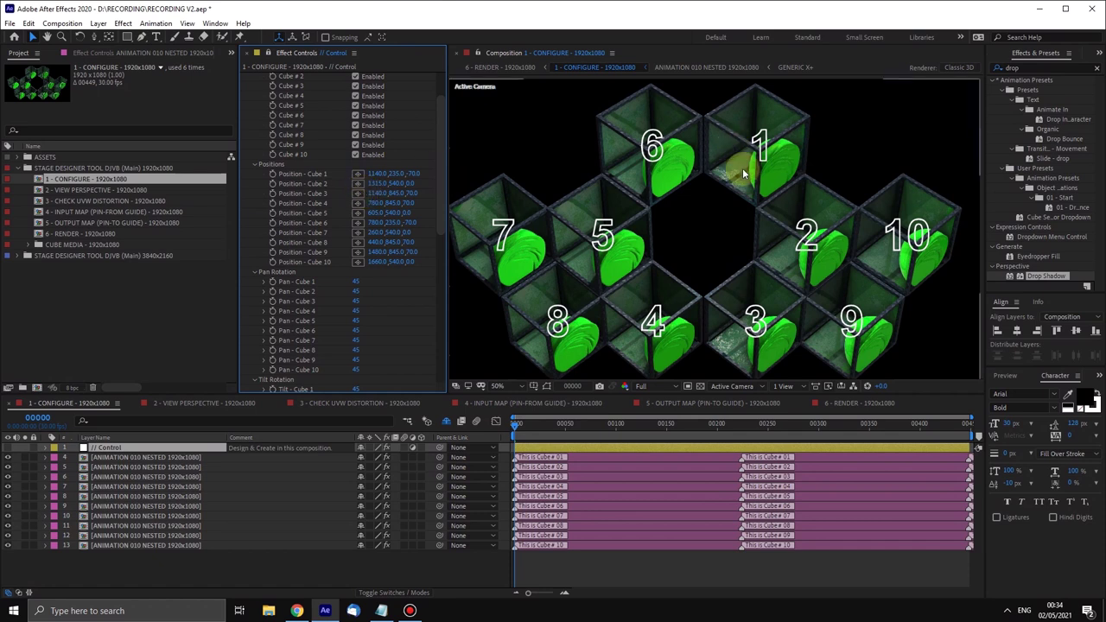
# Step: Place Cube 2 between Cubes 5 and 4 at about 672, 694 using its position crosshair
pyautogui.click(358, 183)
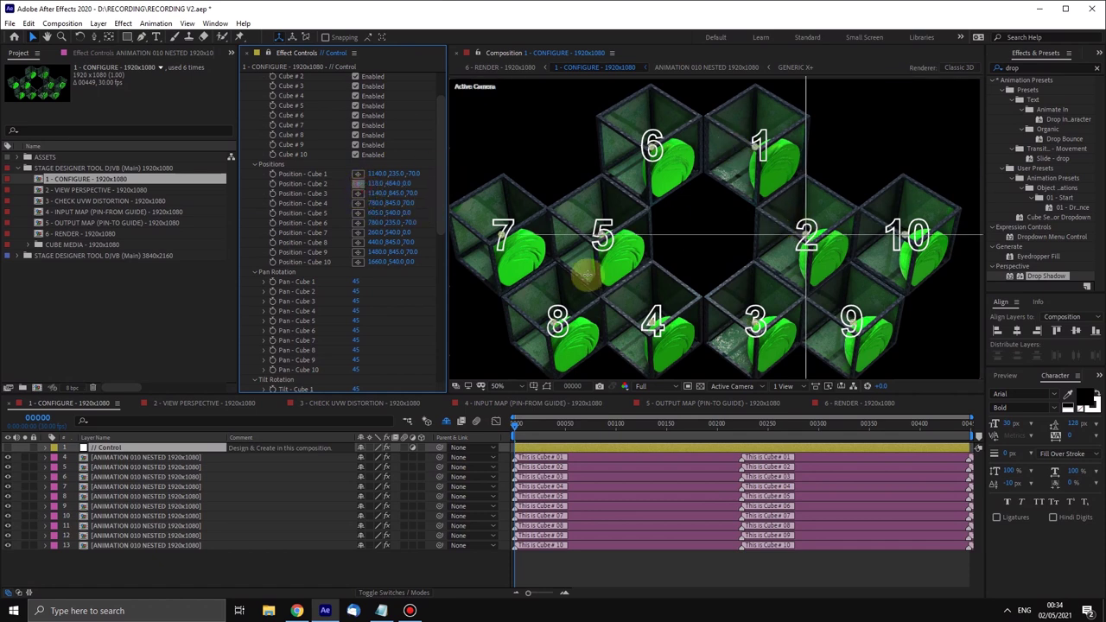
pyautogui.click(605, 292)
pyautogui.click(621, 279)
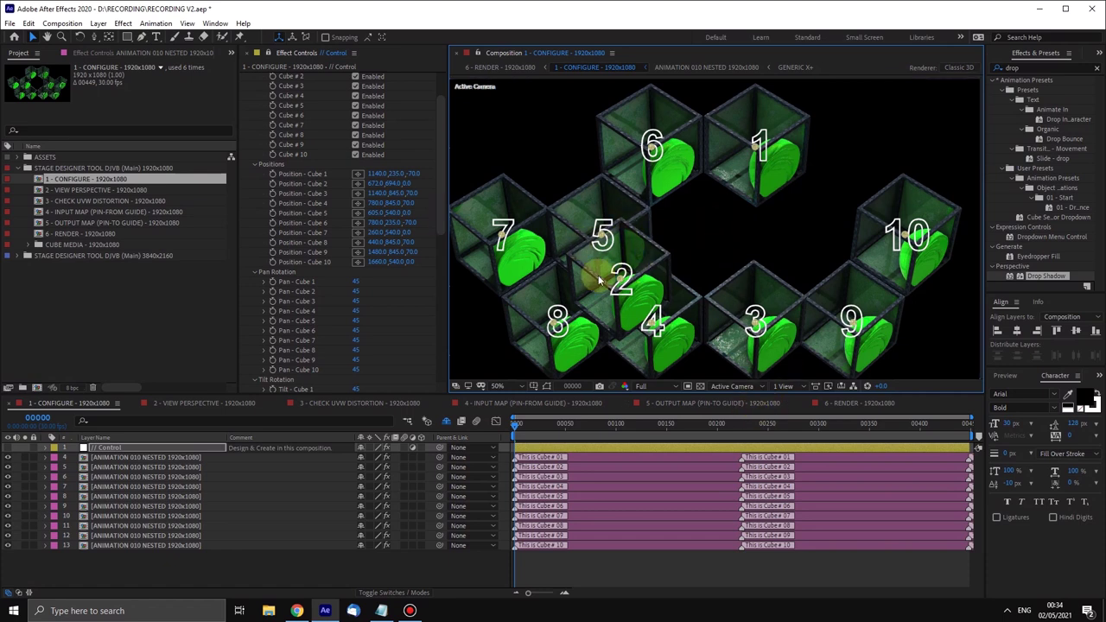
# Step: Send the layer marked This is Cube# 02 to the back of the layer stack
pyautogui.click(715, 243)
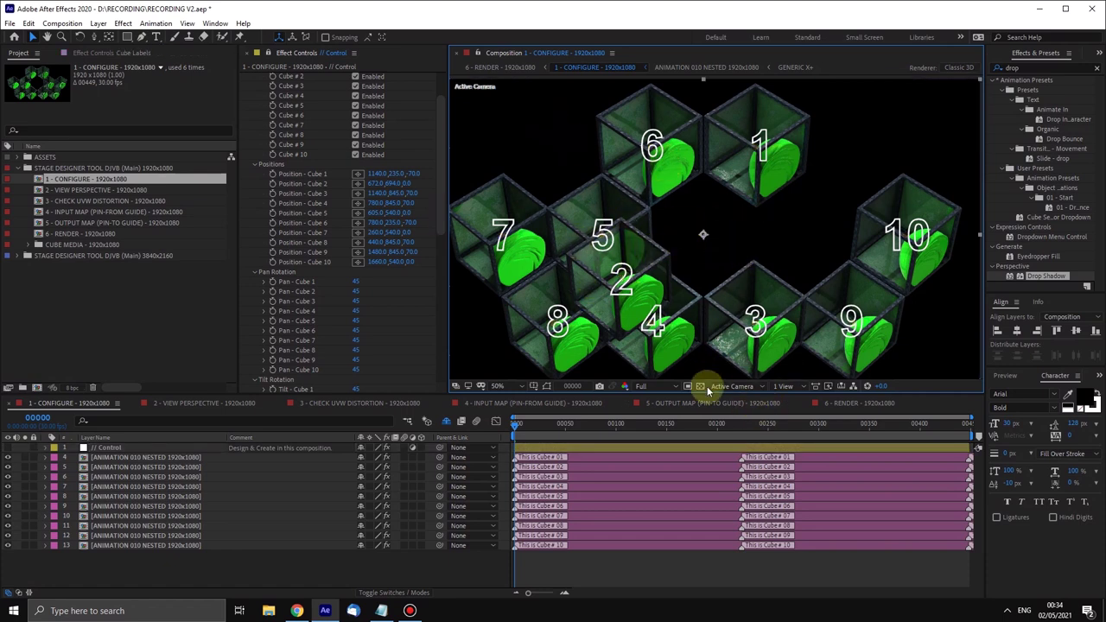
pyautogui.moveTo(625, 256); pyautogui.dragTo(617, 215)
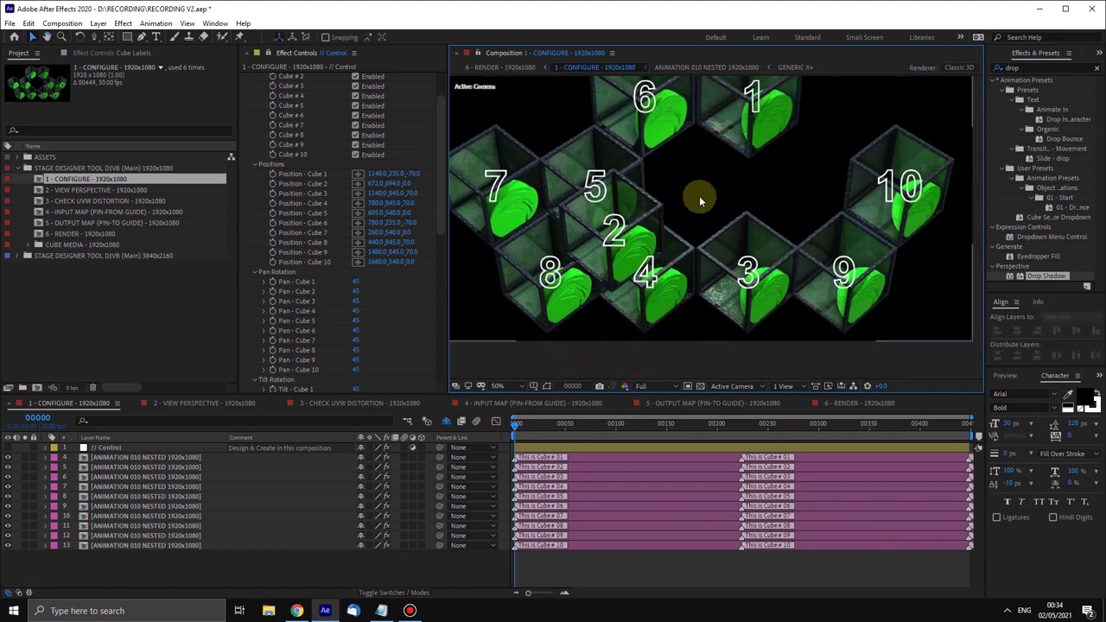
pyautogui.moveTo(692, 198); pyautogui.dragTo(697, 227)
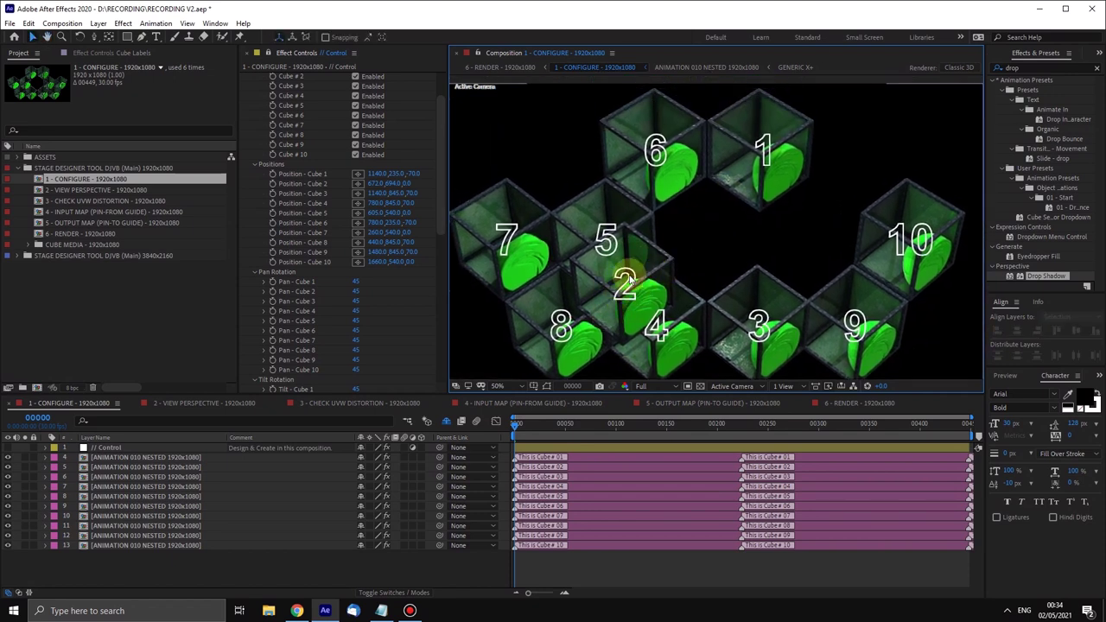
pyautogui.click(173, 457)
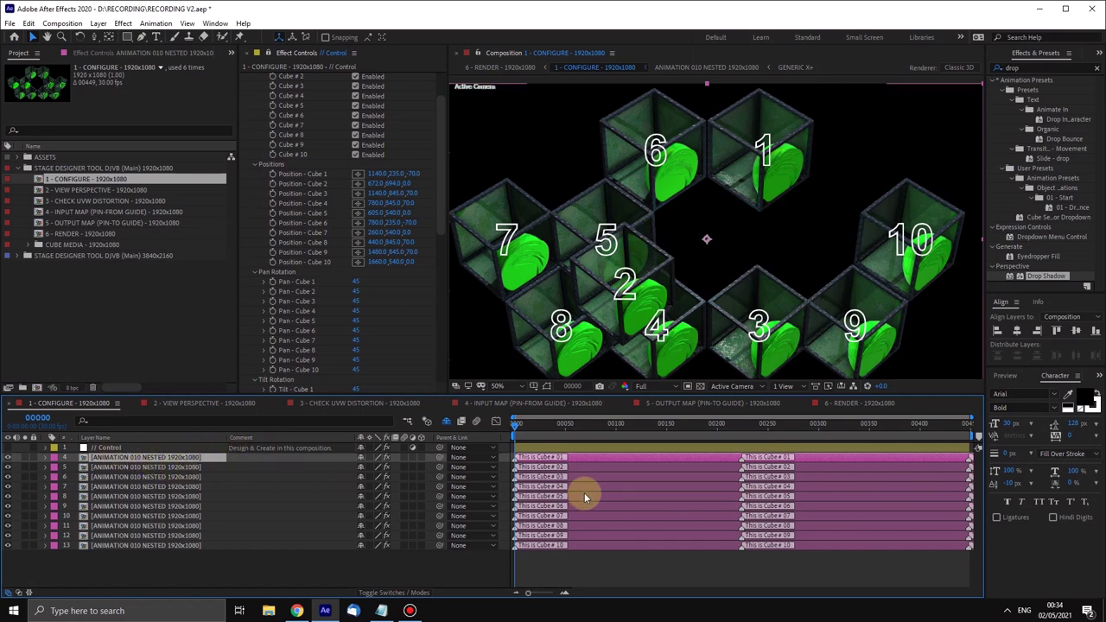
pyautogui.click(562, 467)
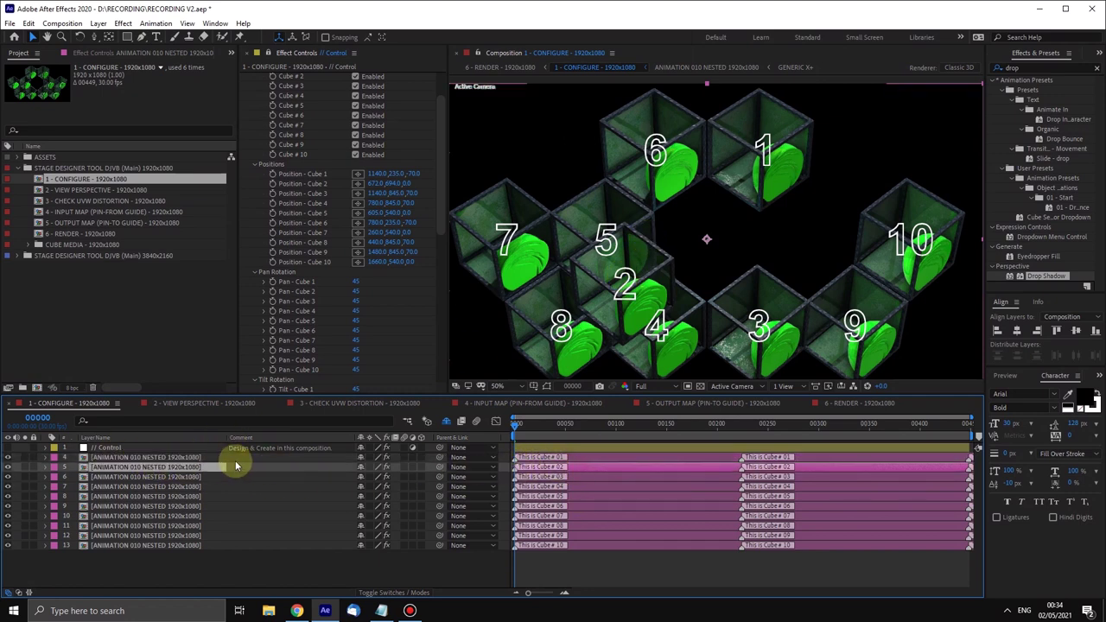
pyautogui.hotkey('ctrl', 'shift', '[')
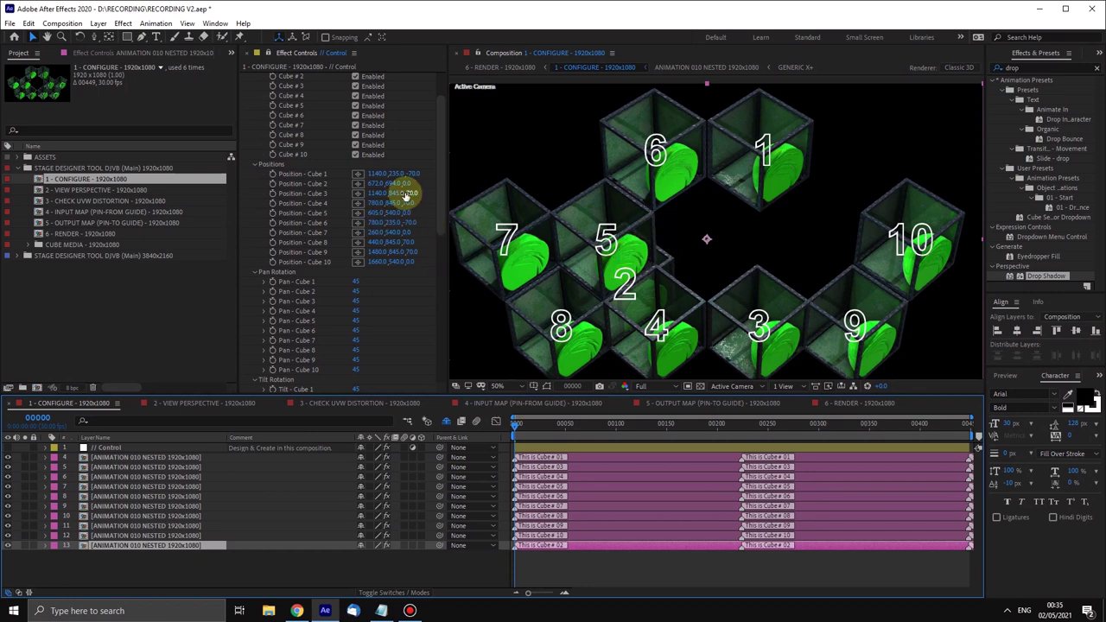
# Step: Return the This is Cube# 02 layer to its place directly below the This is Cube# 01 layer
pyautogui.click(411, 252)
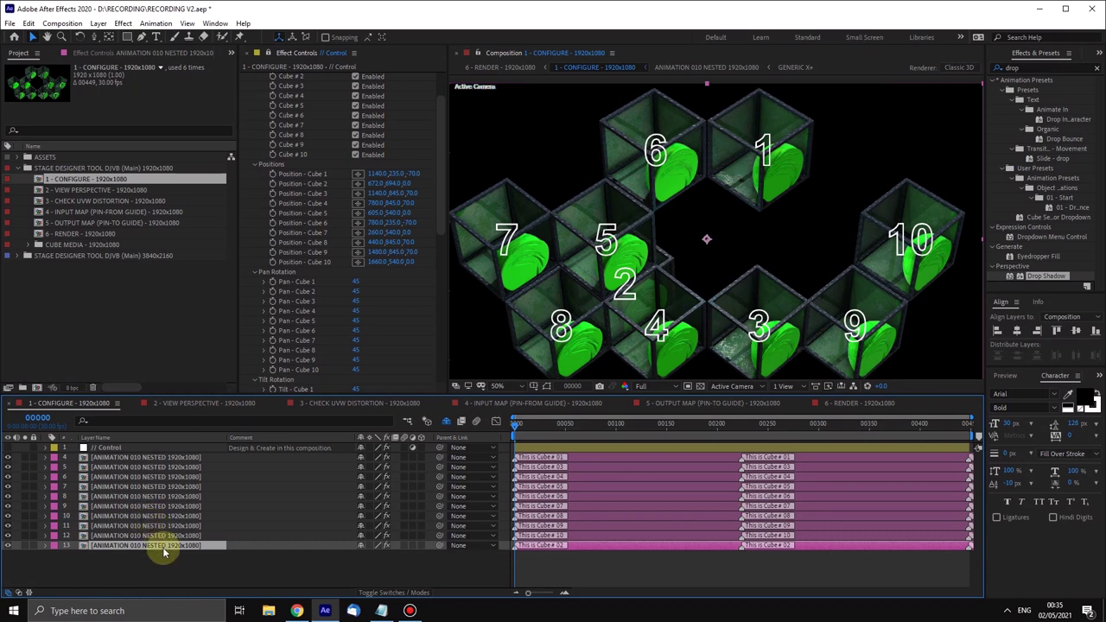
pyautogui.keyDown('ctrl'); pyautogui.click(175, 450); pyautogui.keyUp('ctrl')
pyautogui.moveTo(175, 459)
pyautogui.mouseDown()
pyautogui.moveTo(184, 477)
pyautogui.moveTo(185, 461)
pyautogui.mouseUp()
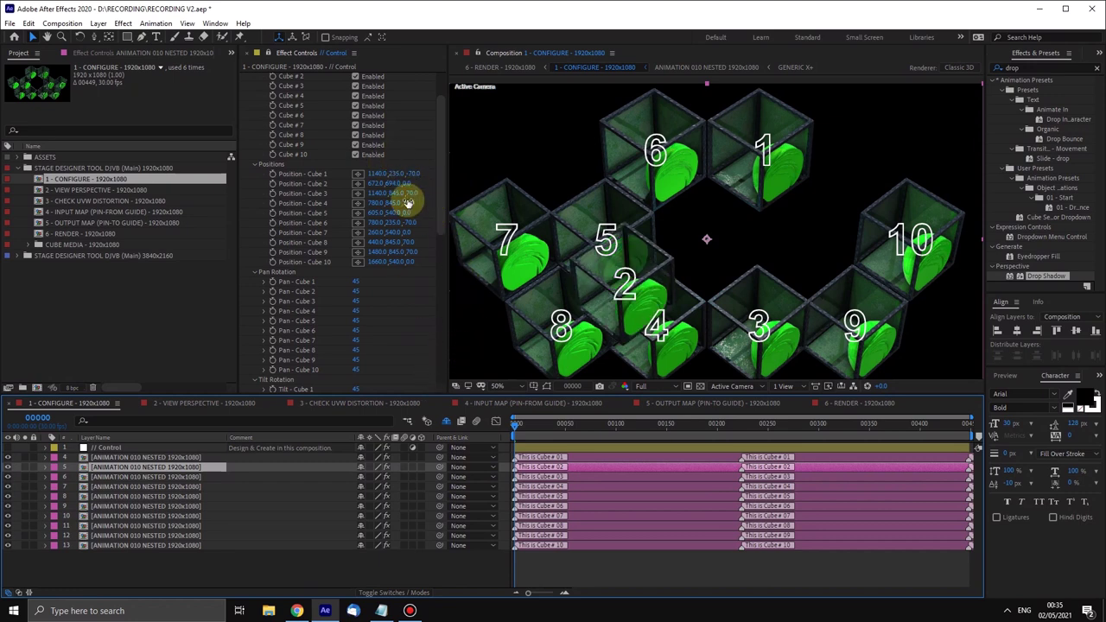
# Step: Select the This is Cube# 02 layer again and move it behind all the other cube layers
pyautogui.click(148, 486)
pyautogui.click(152, 459)
pyautogui.click(154, 467)
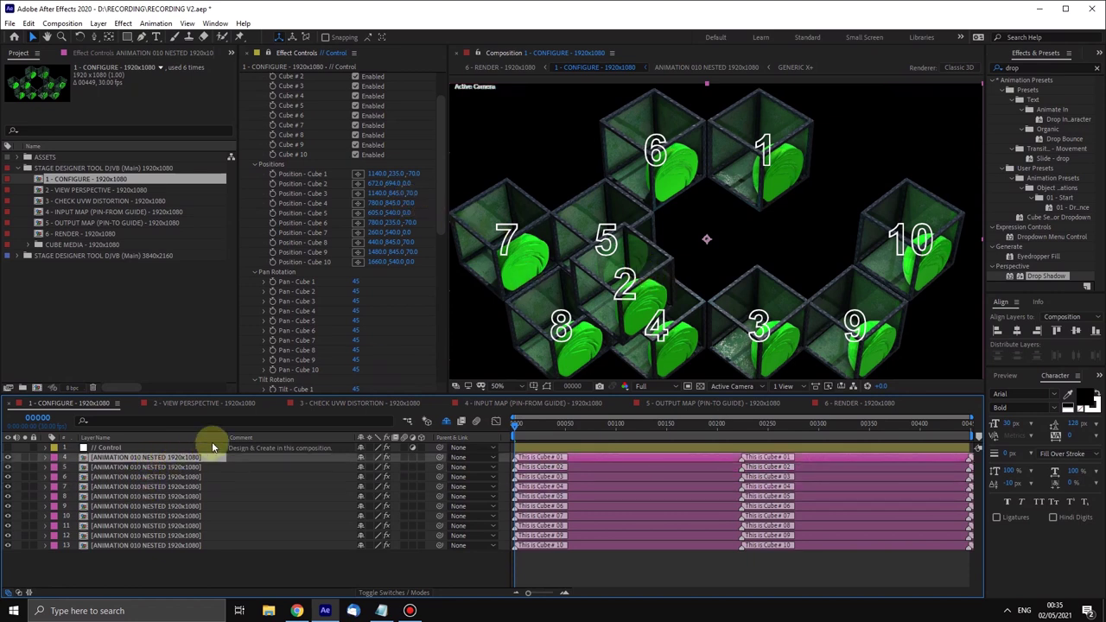
pyautogui.hotkey('ctrl', 'shift', '[')
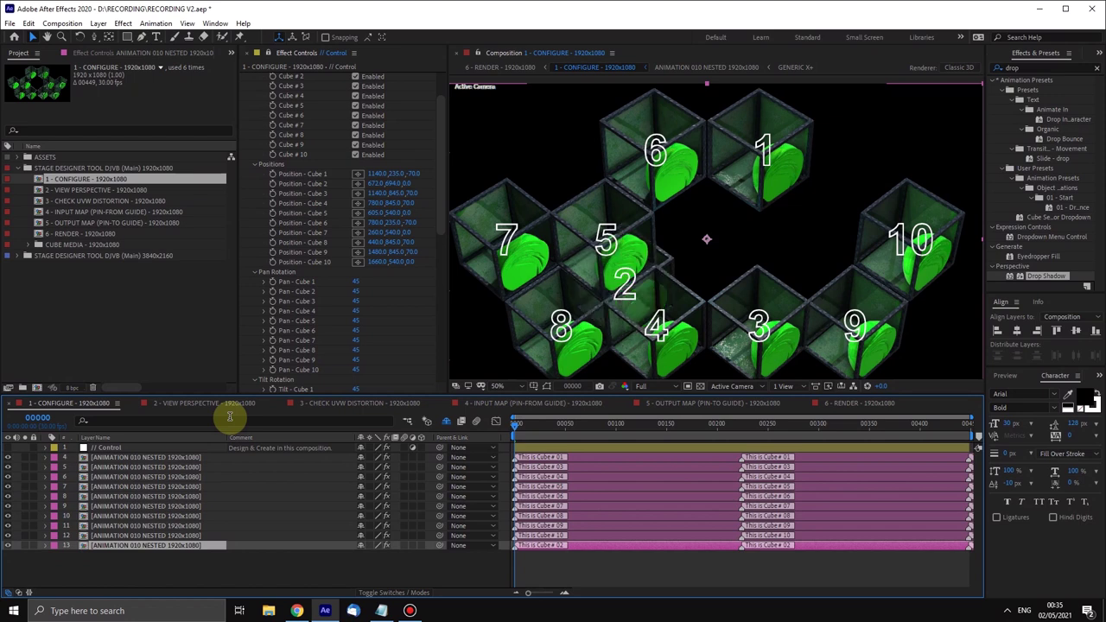
# Step: Undo the last reordering of the Cube# 02 layer and the repositioning of Cube 2
pyautogui.hotkey('ctrl', 'z')
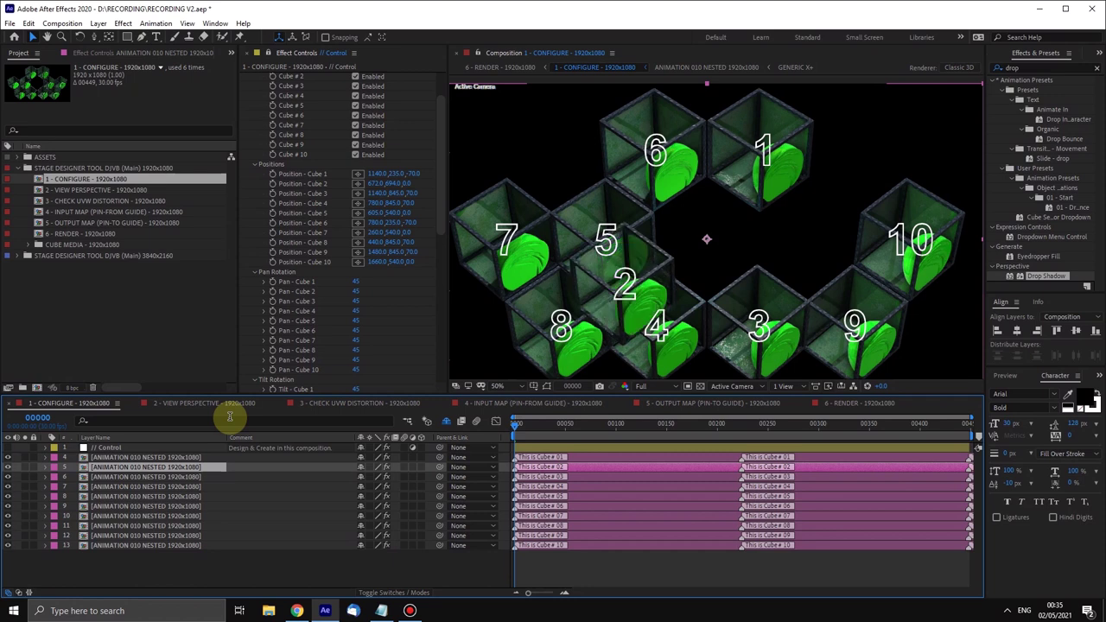
pyautogui.hotkey('ctrl', 'z')
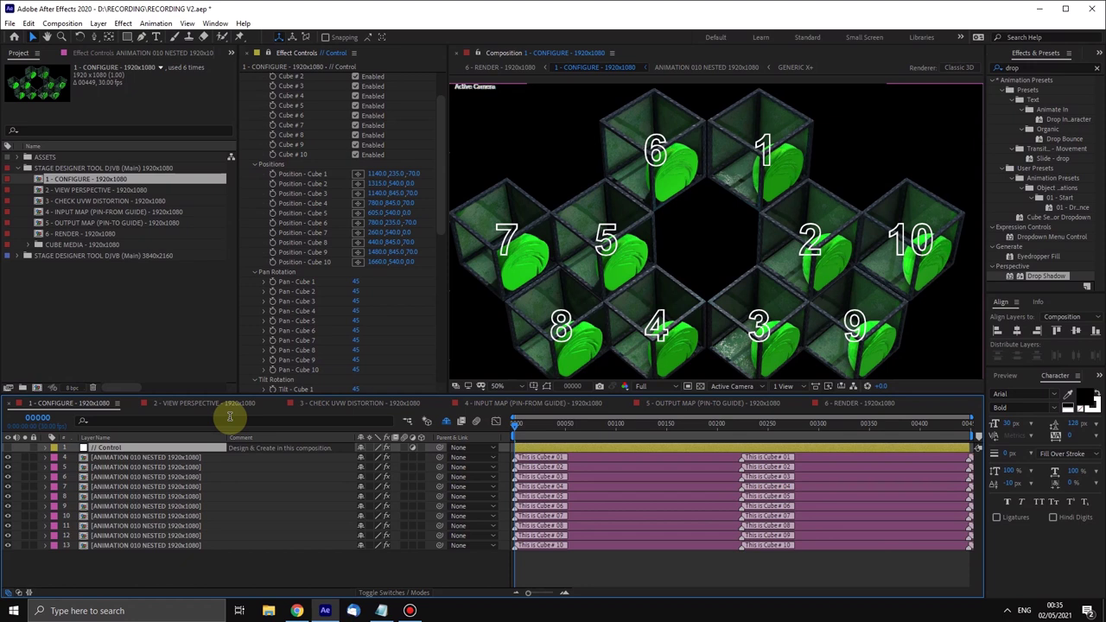
# Step: Examine the Scale properties of the // Control layer and select its Render Settings effect
pyautogui.click(178, 459)
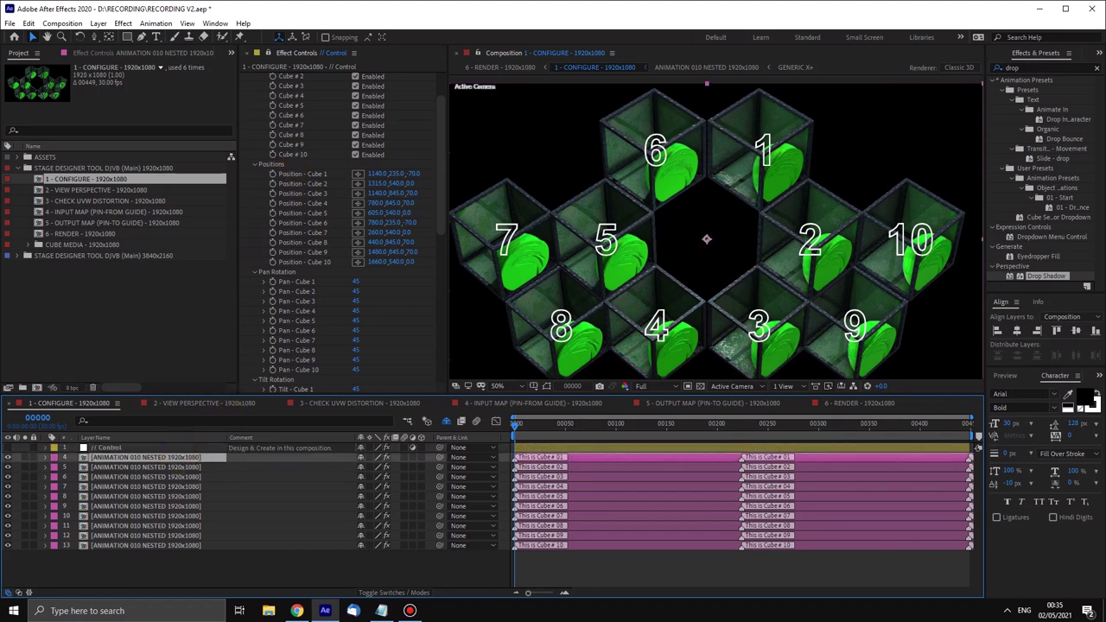
pyautogui.moveTo(442, 148); pyautogui.dragTo(434, 311)
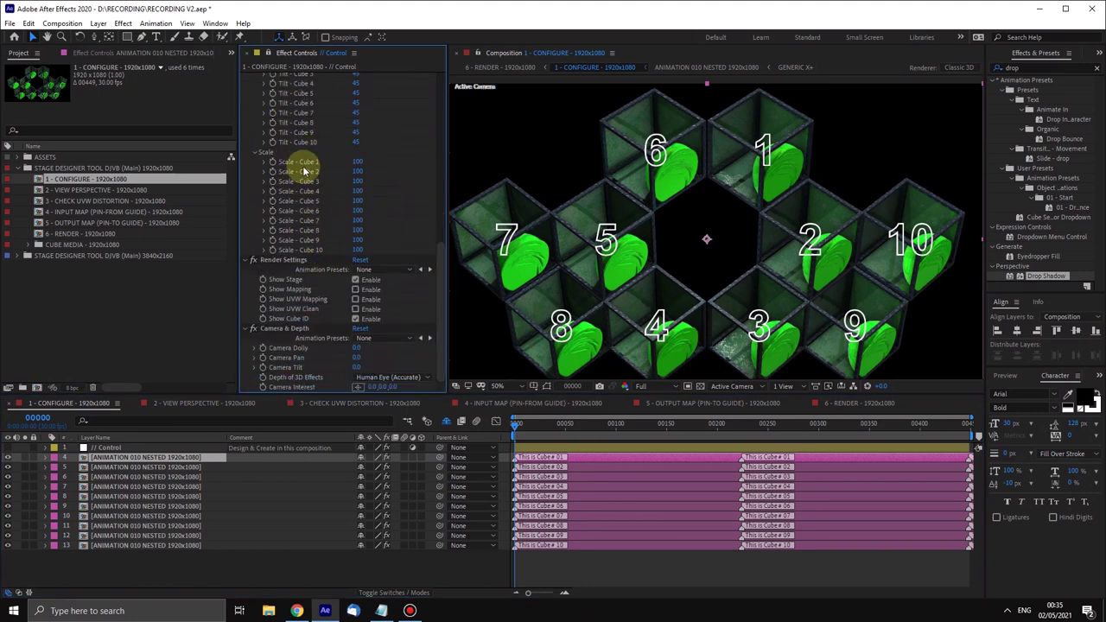
pyautogui.click(291, 258)
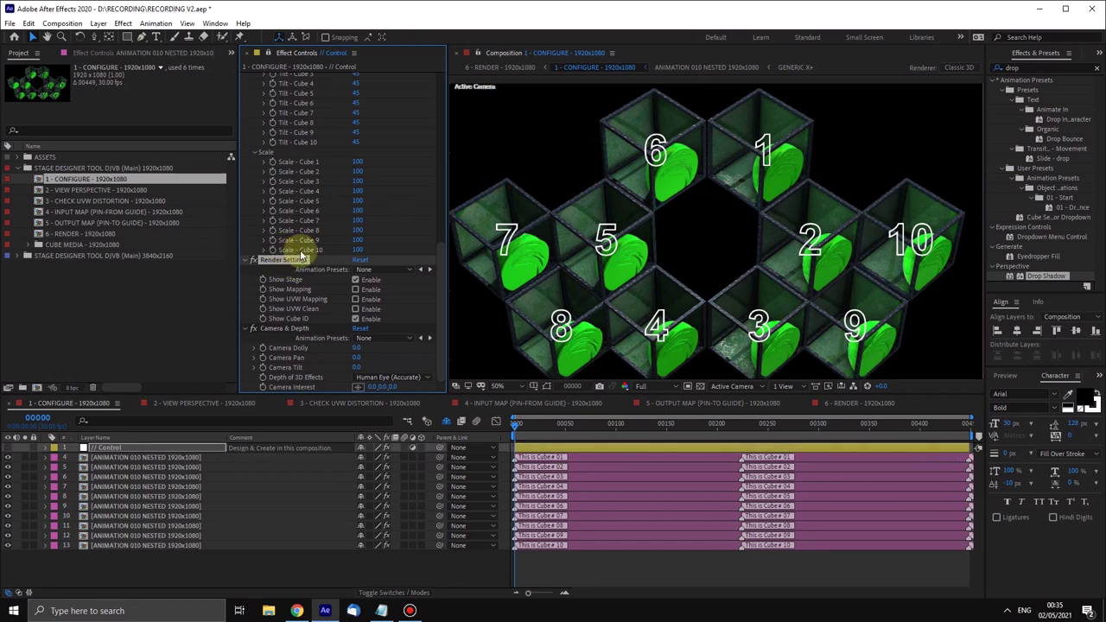
# Step: Turn off Show Cube ID in the Render Settings effect and keep Show Stage enabled
pyautogui.click(356, 318)
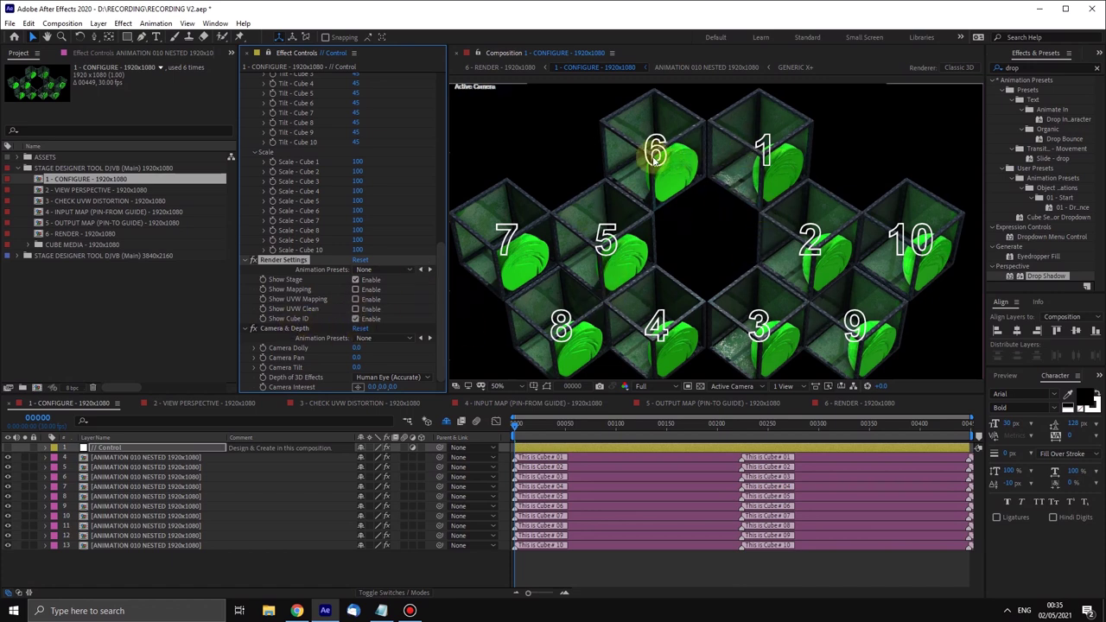
pyautogui.click(355, 319)
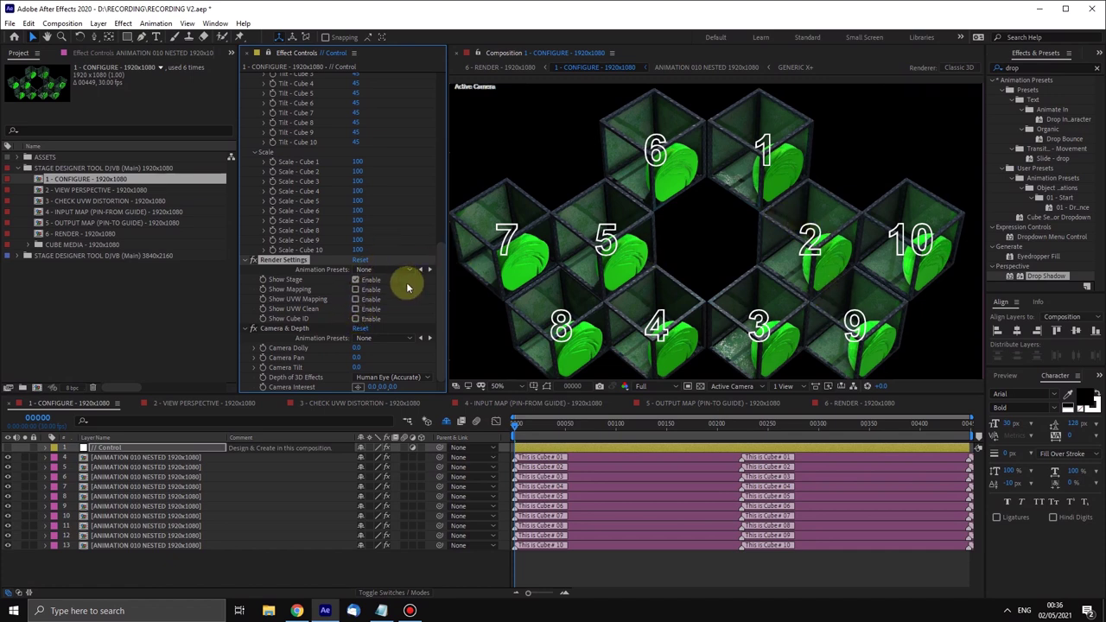
pyautogui.click(356, 281)
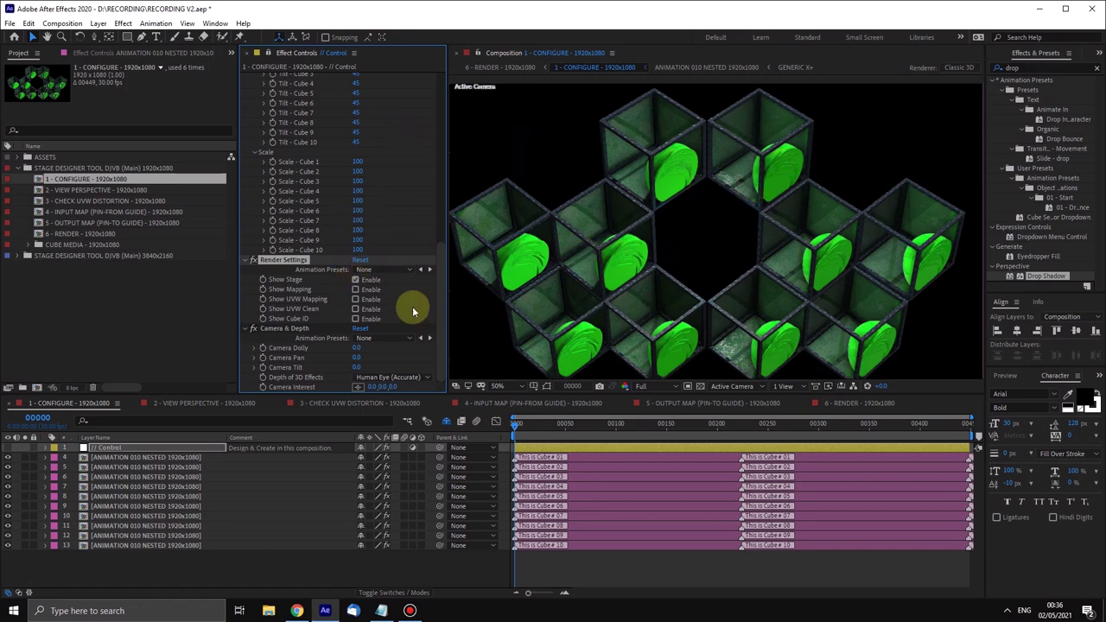
# Step: Enable Show Mapping, Show UVW Mapping and Show UVW Clean in Render Settings and inspect the overlay on the cubes
pyautogui.click(355, 290)
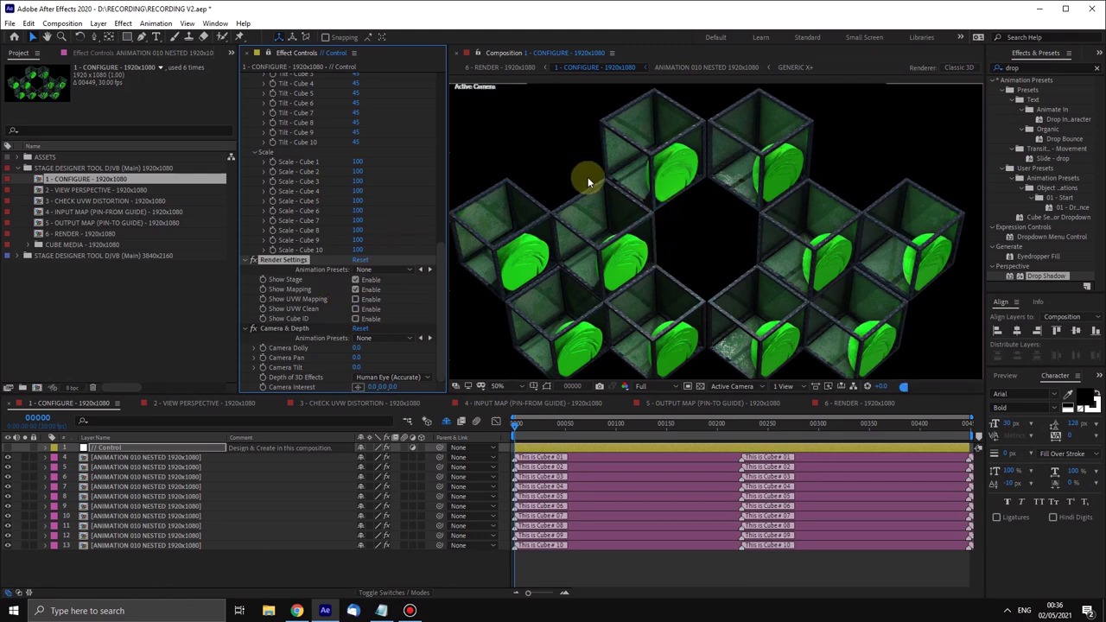
pyautogui.scroll(-2, 781, 240)
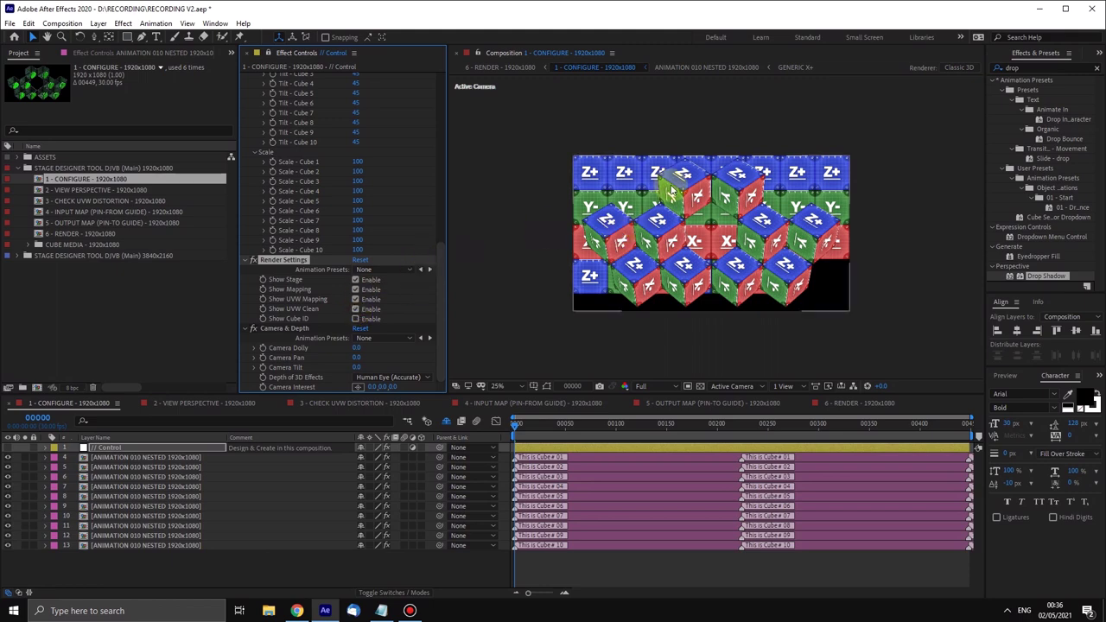
pyautogui.scroll(2, 671, 184)
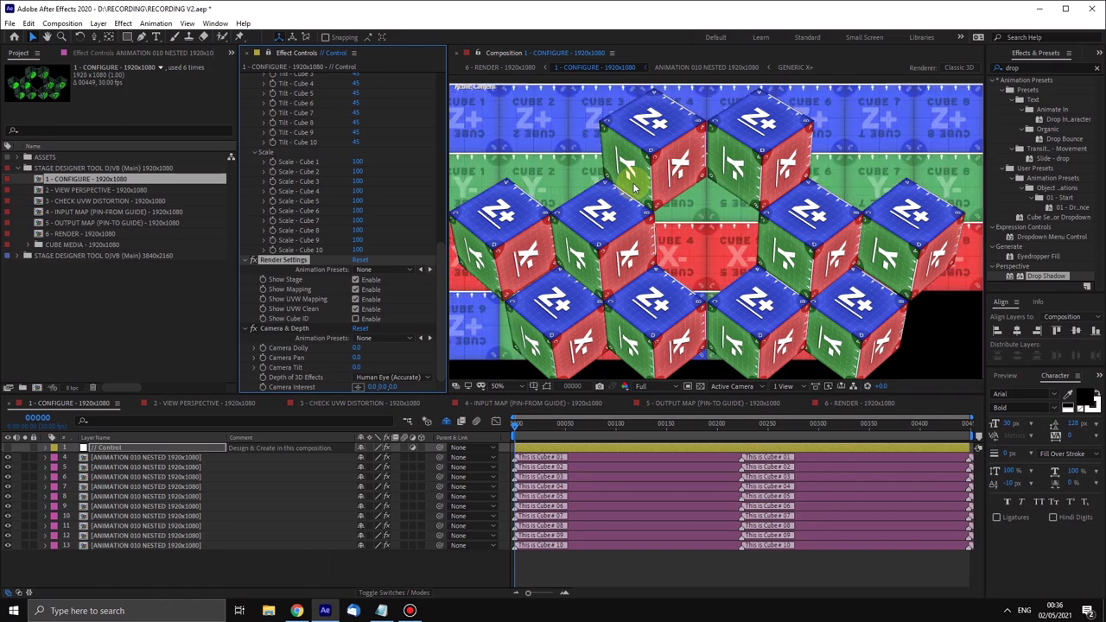
pyautogui.scroll(2, 645, 151)
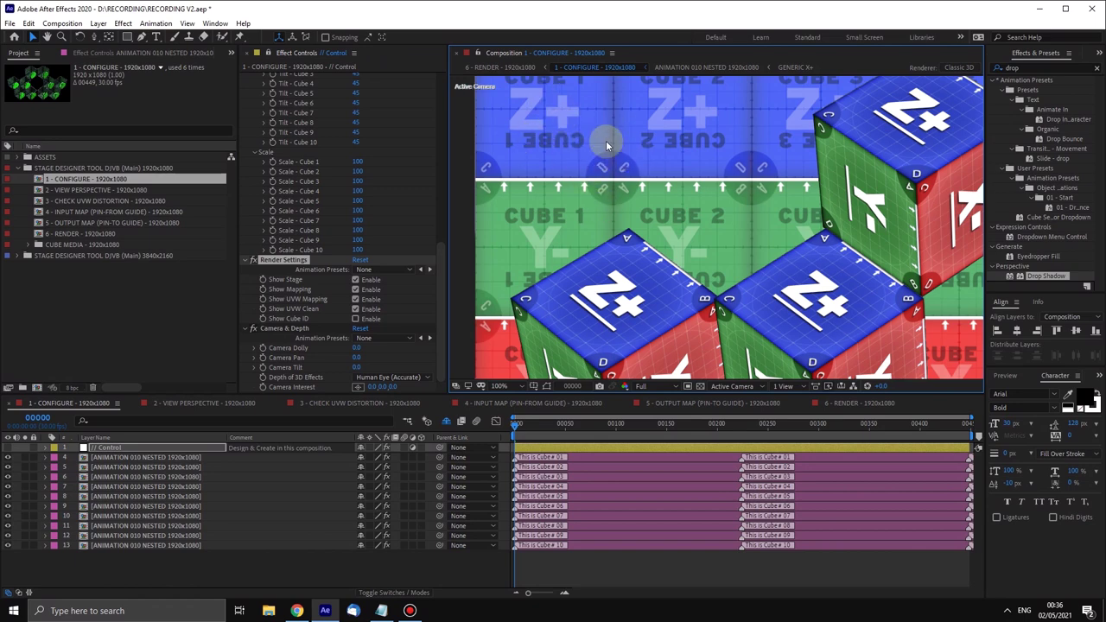
pyautogui.scroll(1, 595, 152)
pyautogui.scroll(-2, 713, 212)
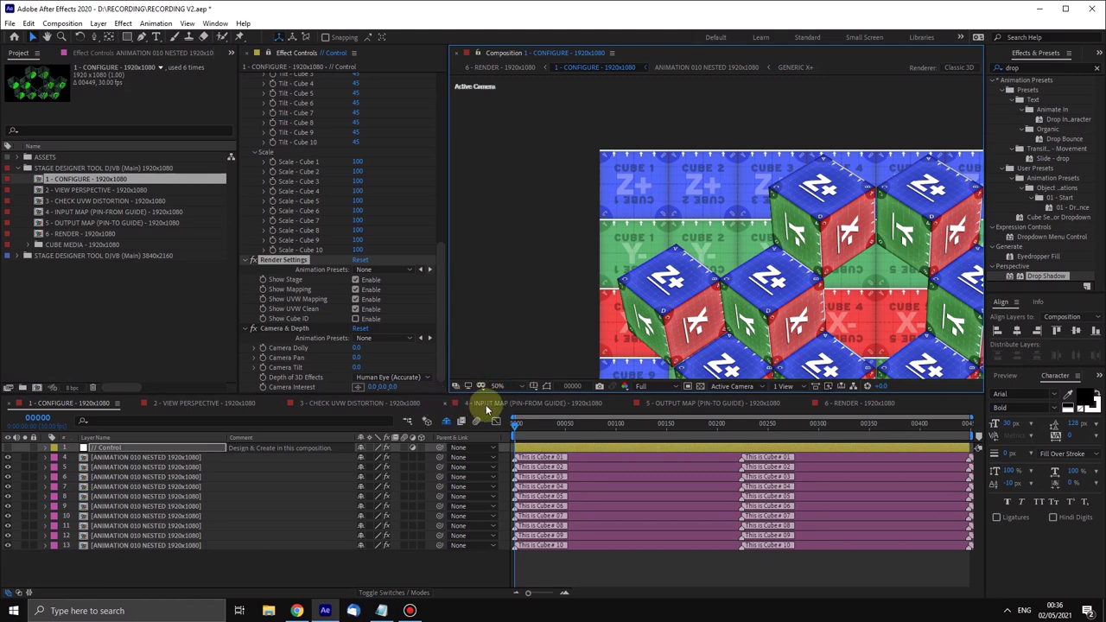
pyautogui.moveTo(766, 251); pyautogui.dragTo(605, 200)
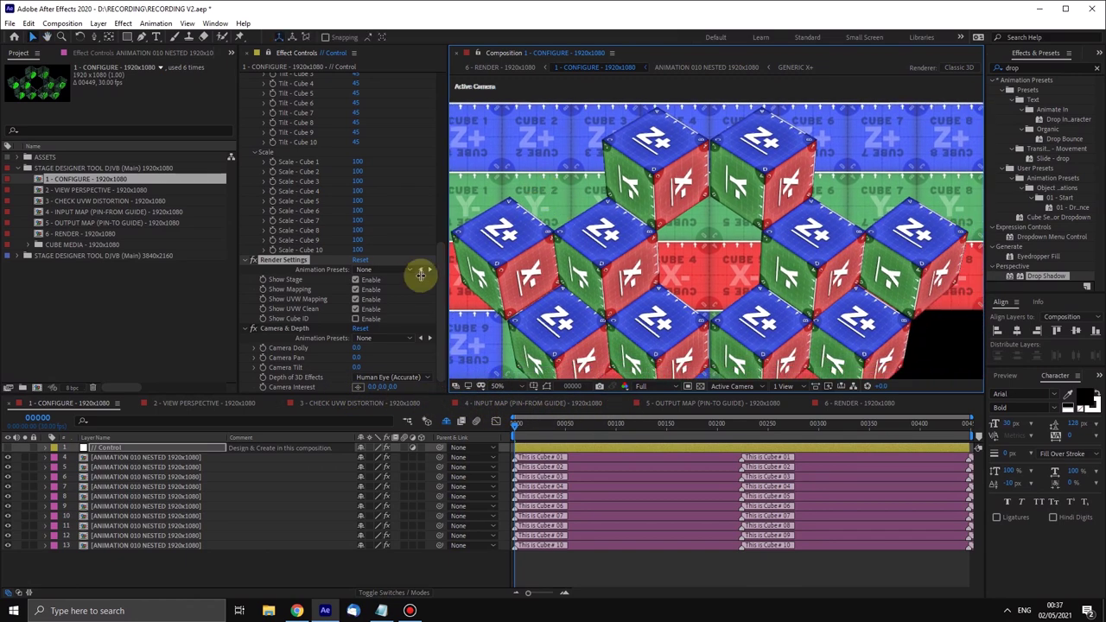
# Step: Disable Show UVW Clean, Show UVW Mapping and Show Mapping so only the stage is rendered
pyautogui.click(355, 309)
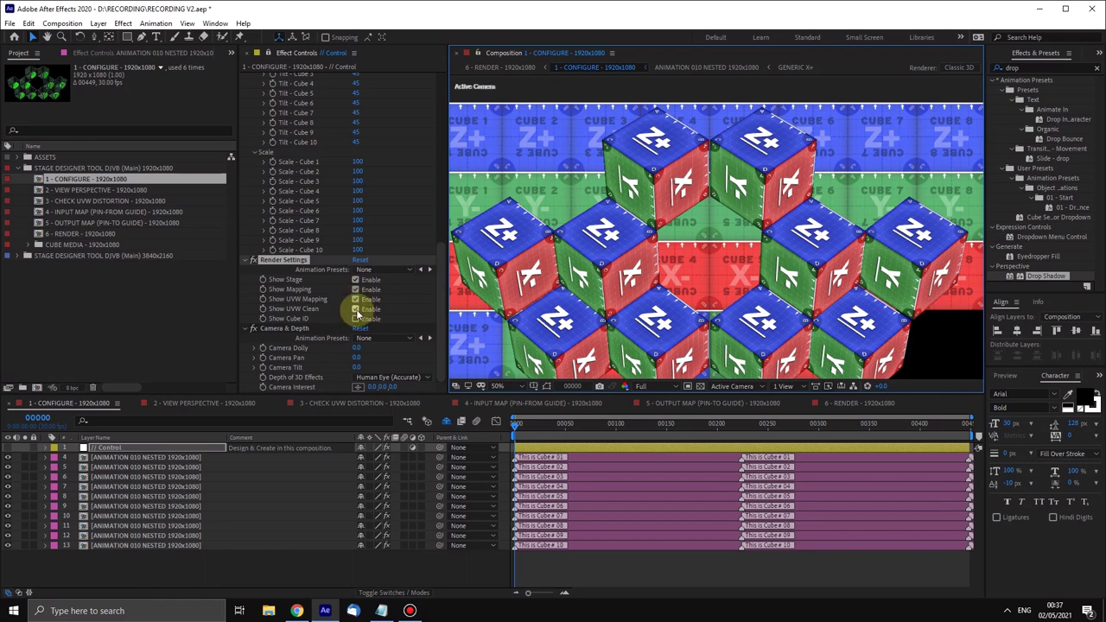
pyautogui.click(355, 309)
pyautogui.click(356, 298)
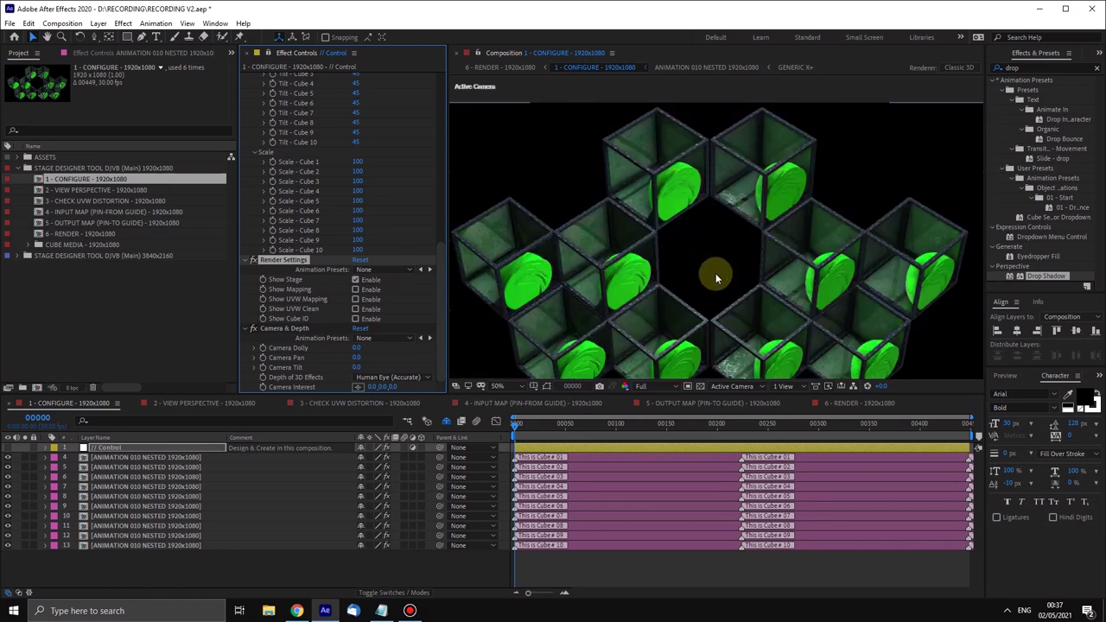
# Step: Select the Camera & Depth effect of the // Control layer and examine the perspective of the cube stage
pyautogui.click(281, 329)
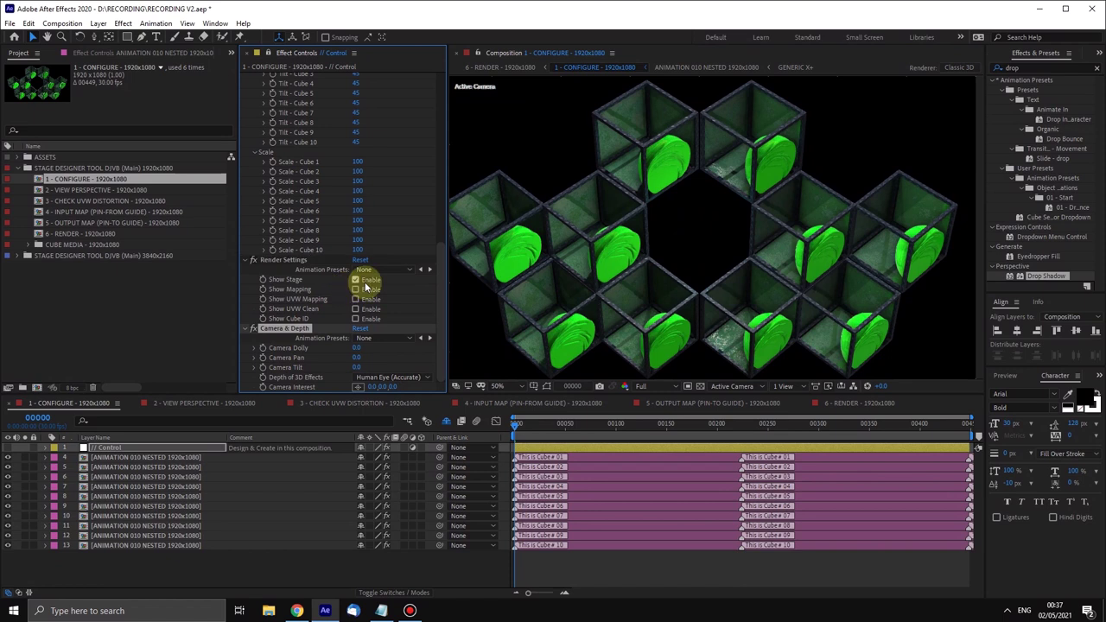
pyautogui.scroll(-2, 726, 236)
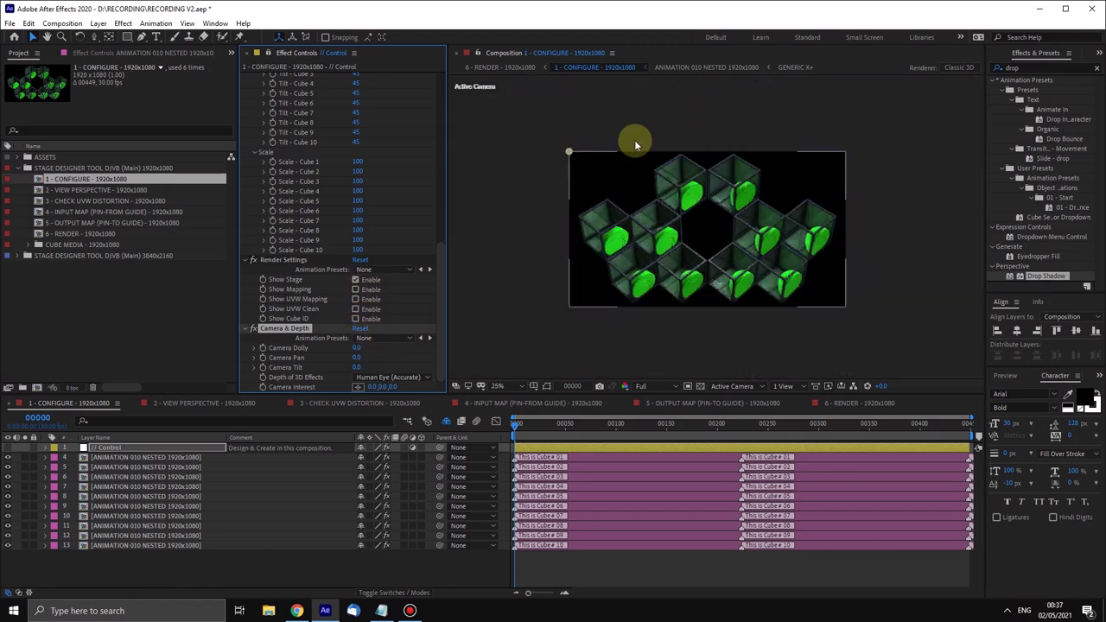
pyautogui.scroll(2, 677, 237)
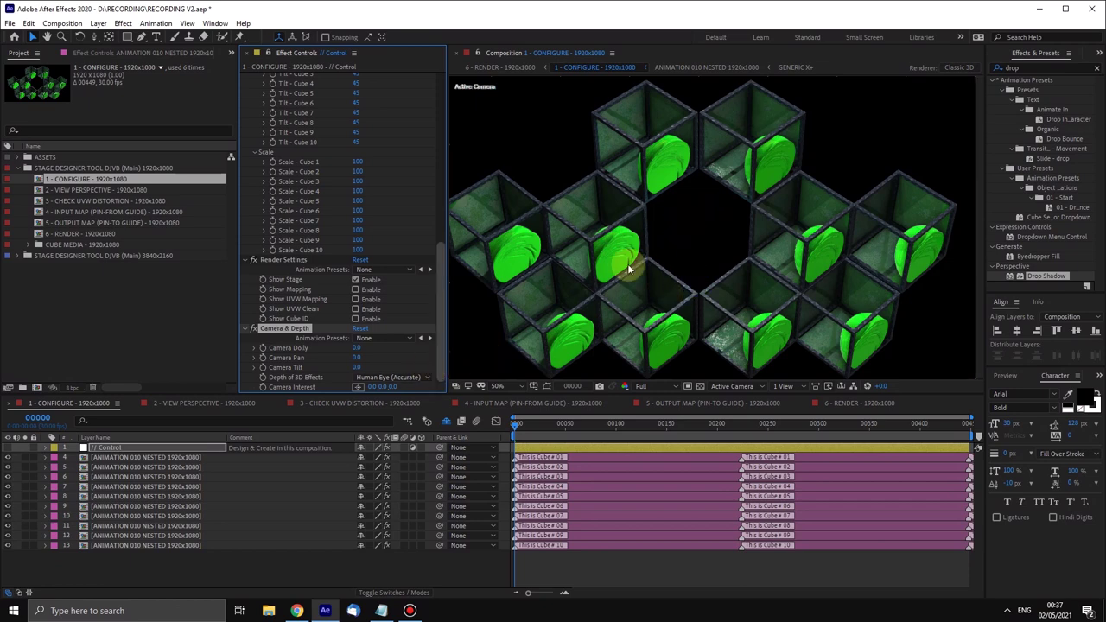
pyautogui.scroll(-2, 753, 235)
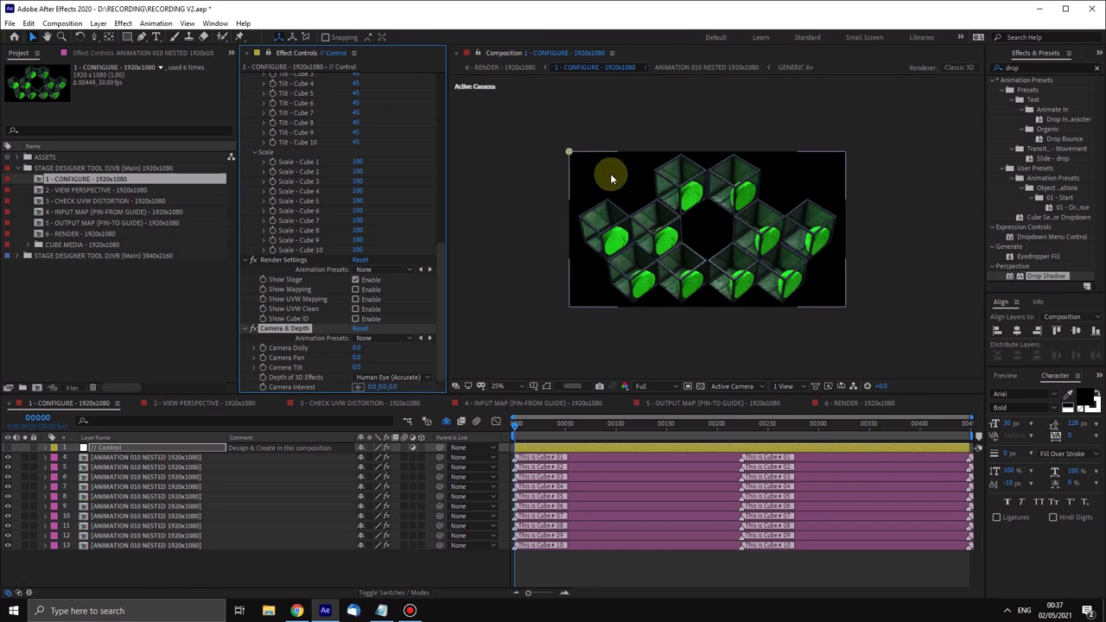
pyautogui.click(474, 349)
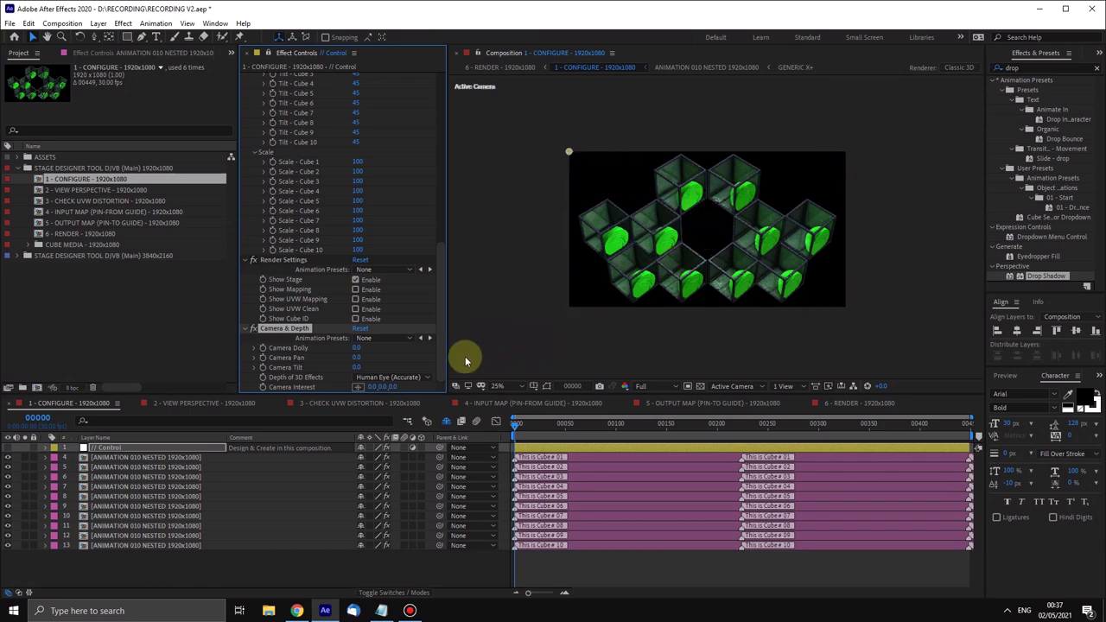
pyautogui.scroll(3, 716, 227)
pyautogui.scroll(-3, 715, 242)
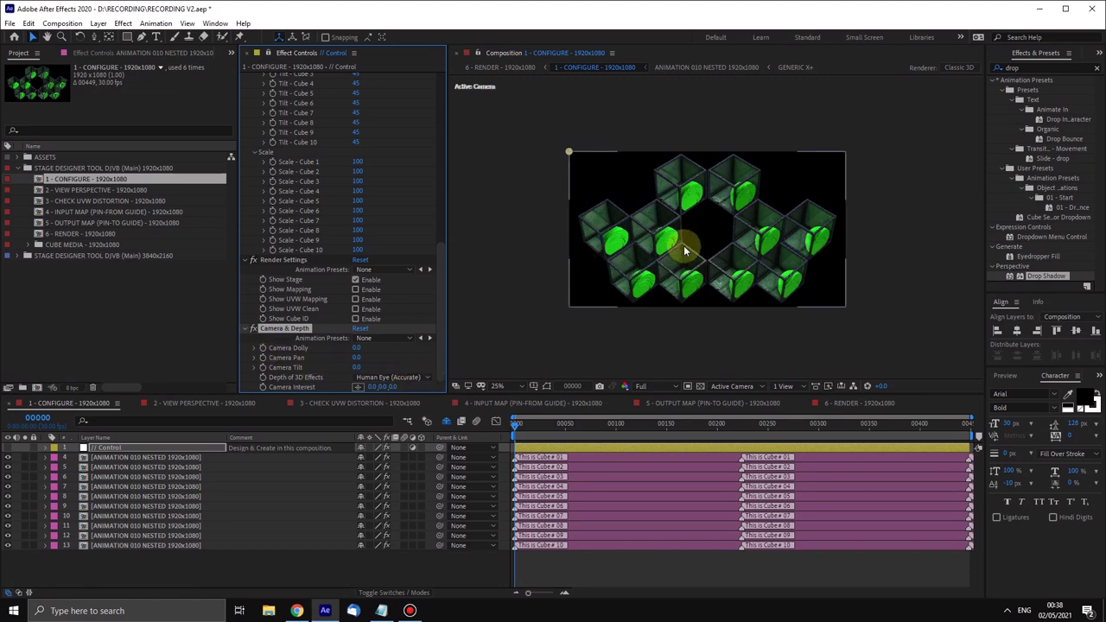
# Step: Set Depth of 3D Effects to 28mm Lens and inspect the perspective of the cubes
pyautogui.click(396, 378)
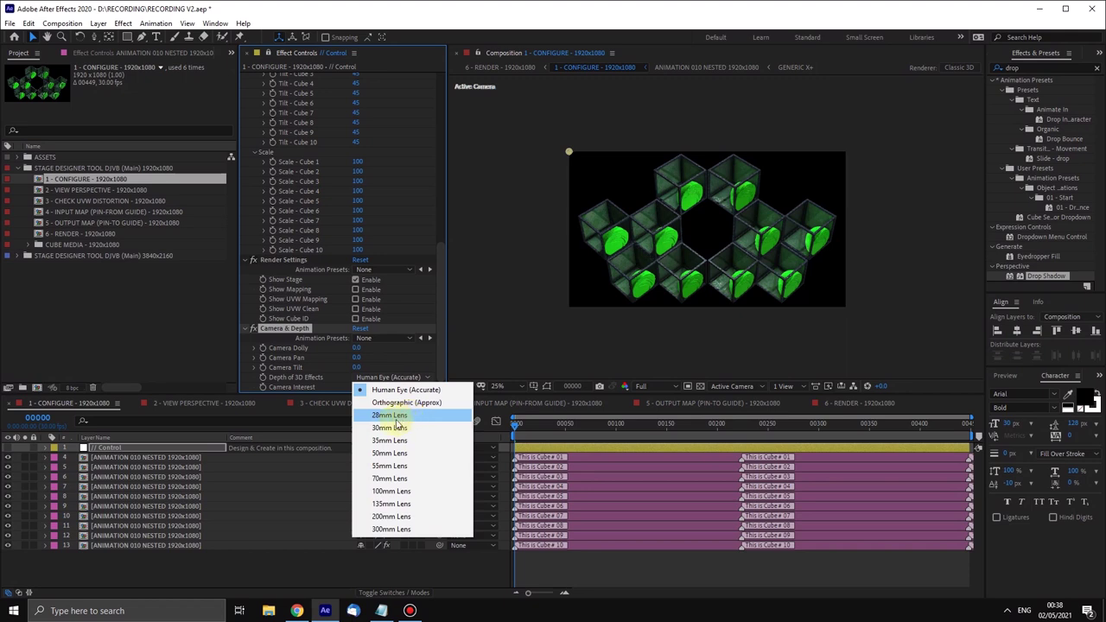
pyautogui.click(397, 418)
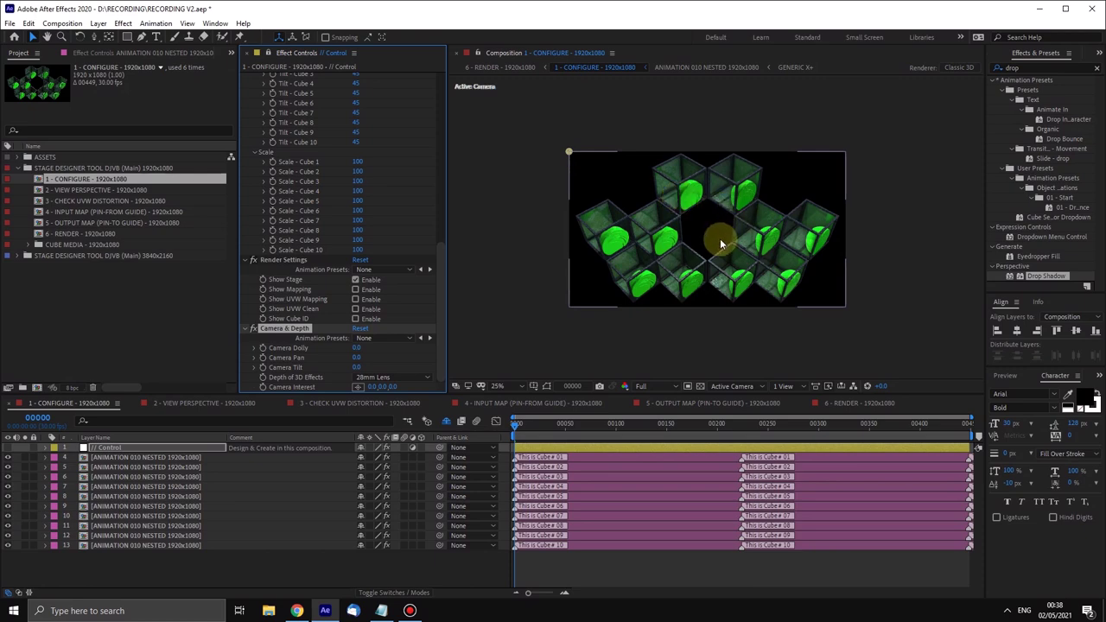
pyautogui.press('.')
pyautogui.press('.')
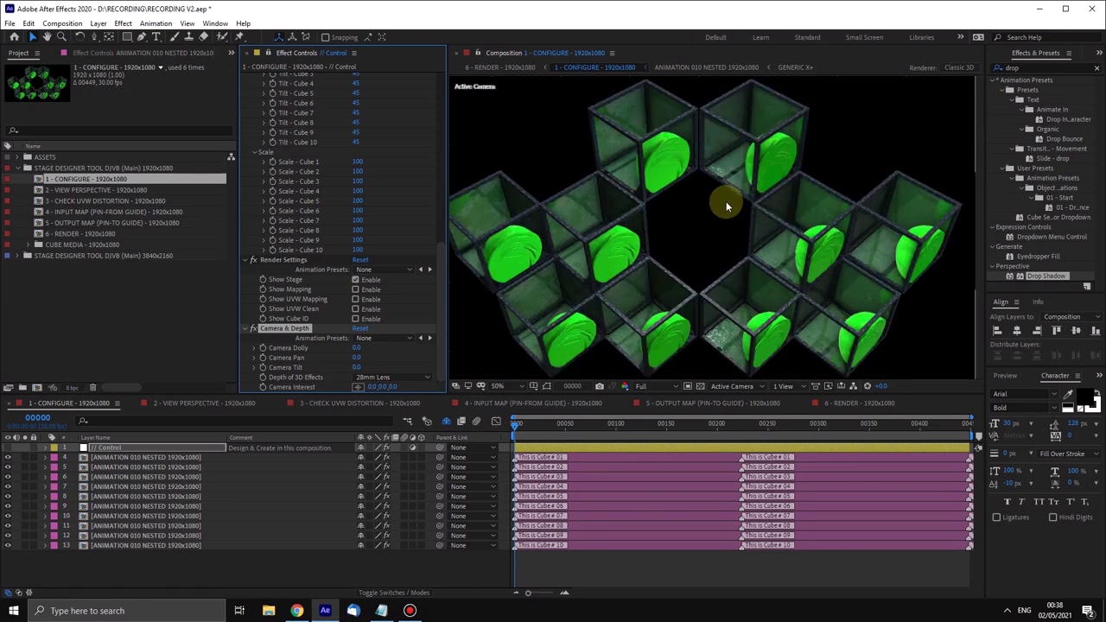
pyautogui.press(',')
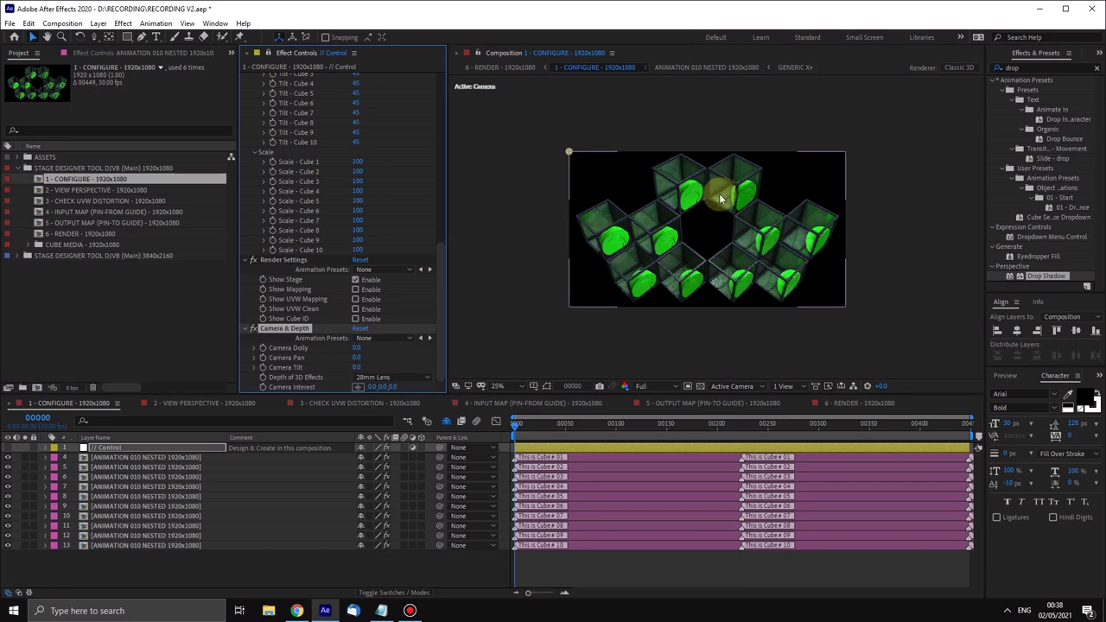
pyautogui.click(572, 272)
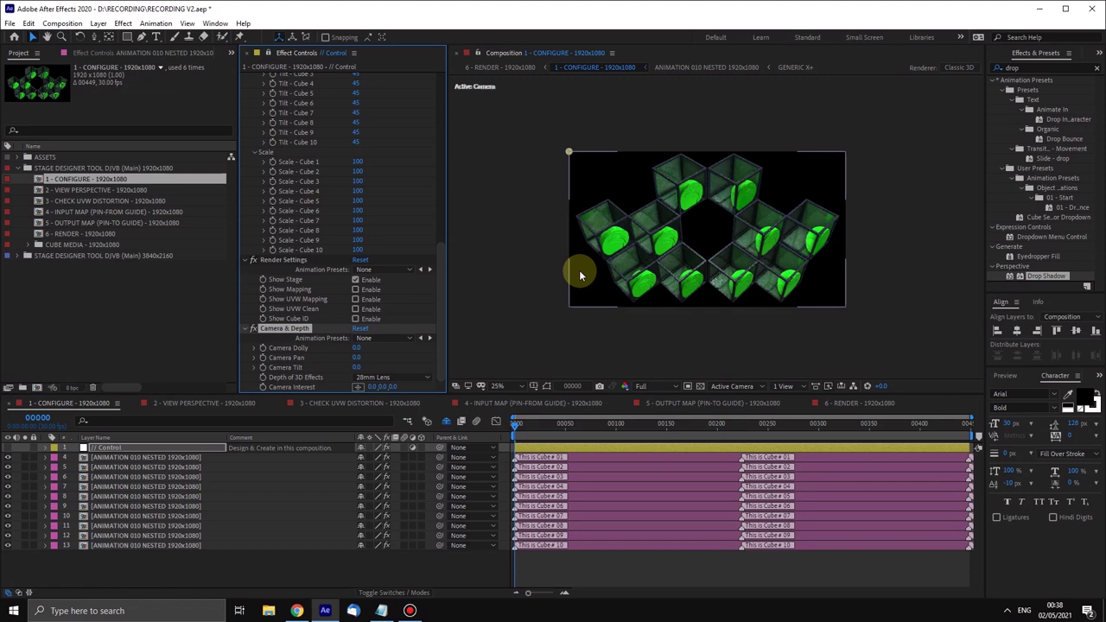
# Step: Change Depth of 3D Effects to Orthographic (Approx)
pyautogui.click(400, 377)
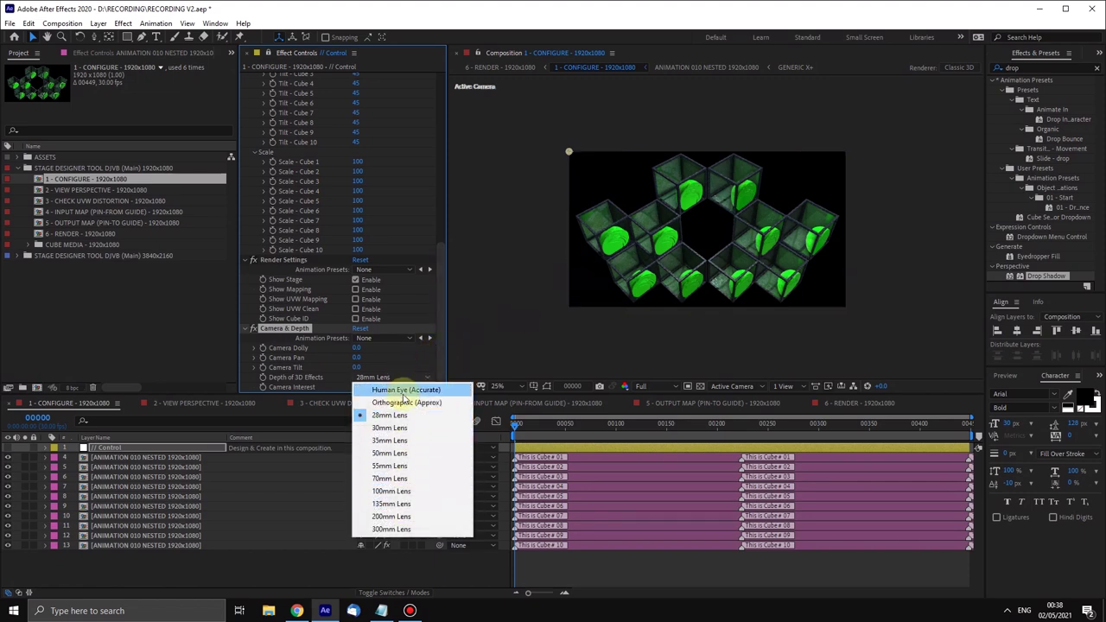
pyautogui.click(441, 298)
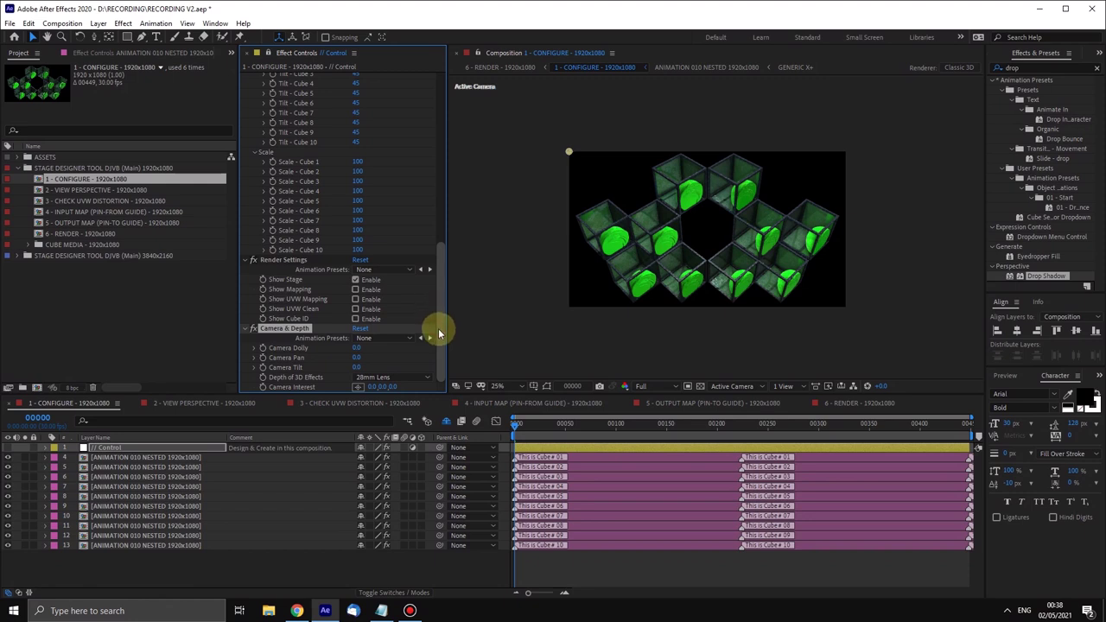
pyautogui.click(377, 380)
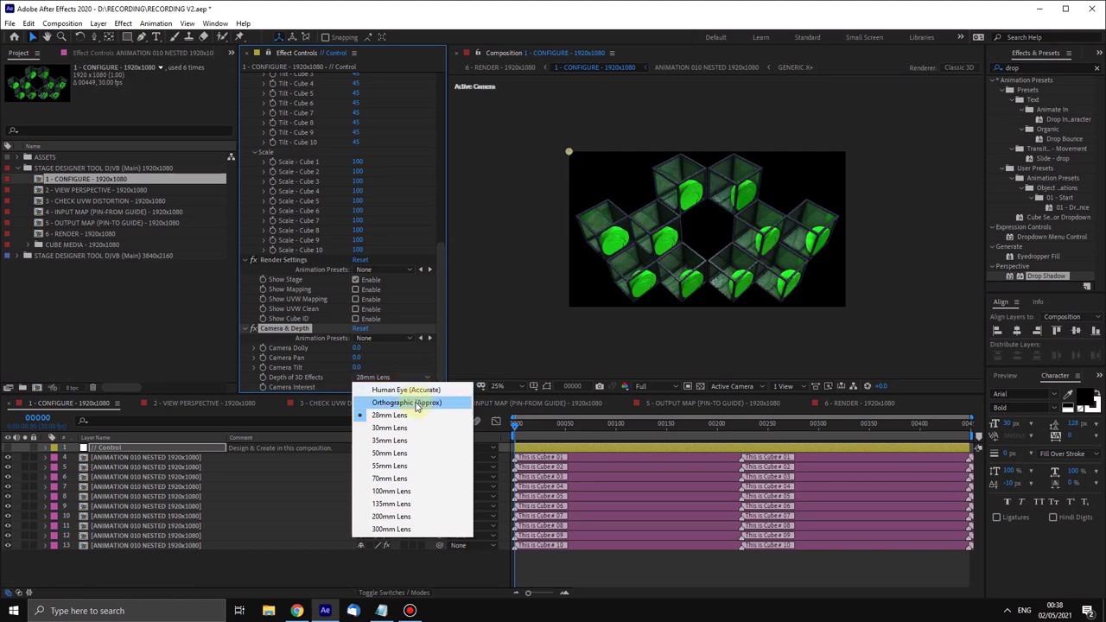
pyautogui.click(417, 404)
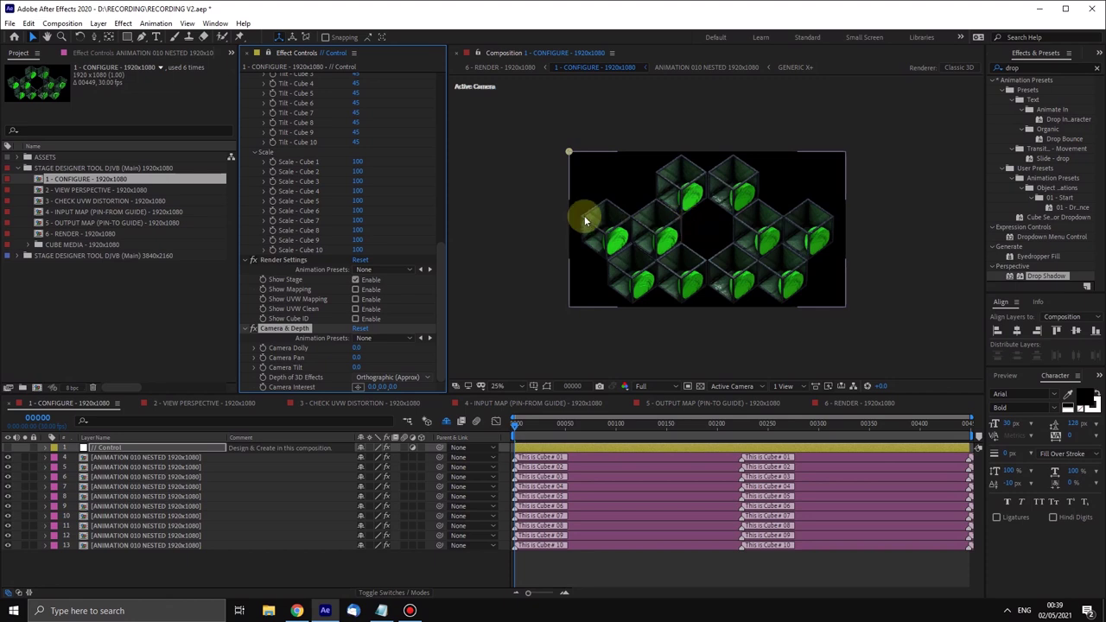
# Step: Restore Depth of 3D Effects to Human Eye (Accurate) and check the cubes up close
pyautogui.click(389, 377)
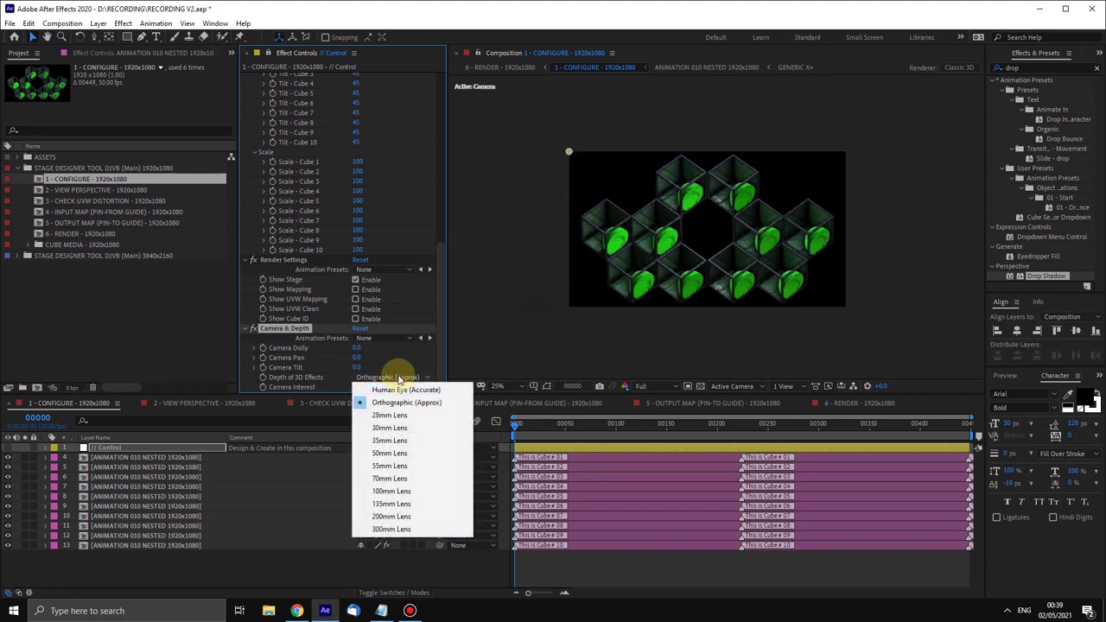
pyautogui.click(390, 390)
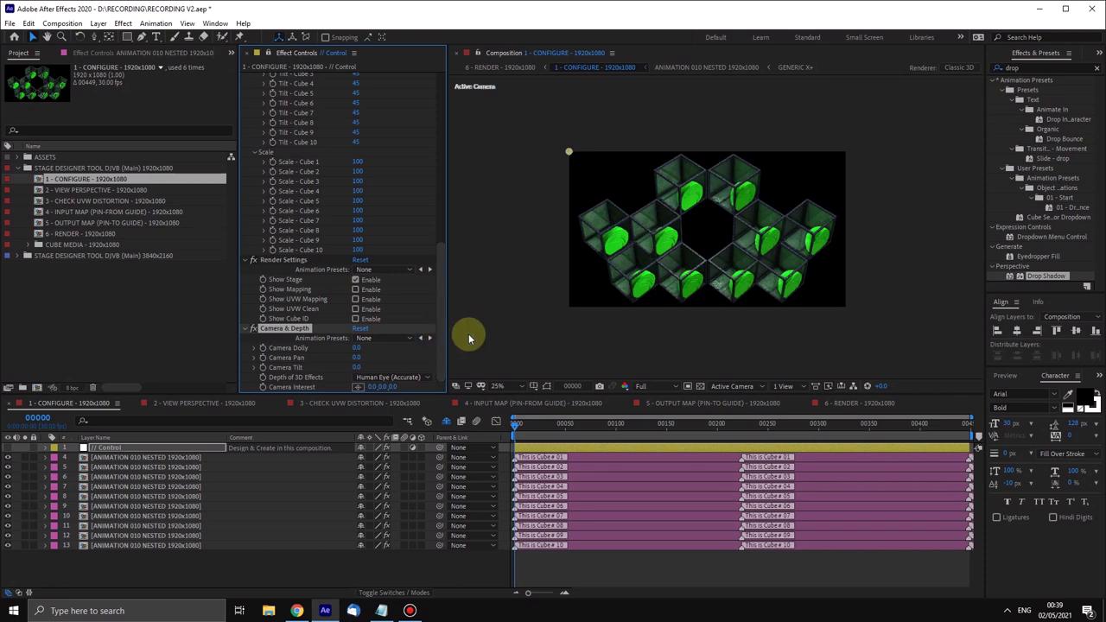
pyautogui.scroll(2, 617, 245)
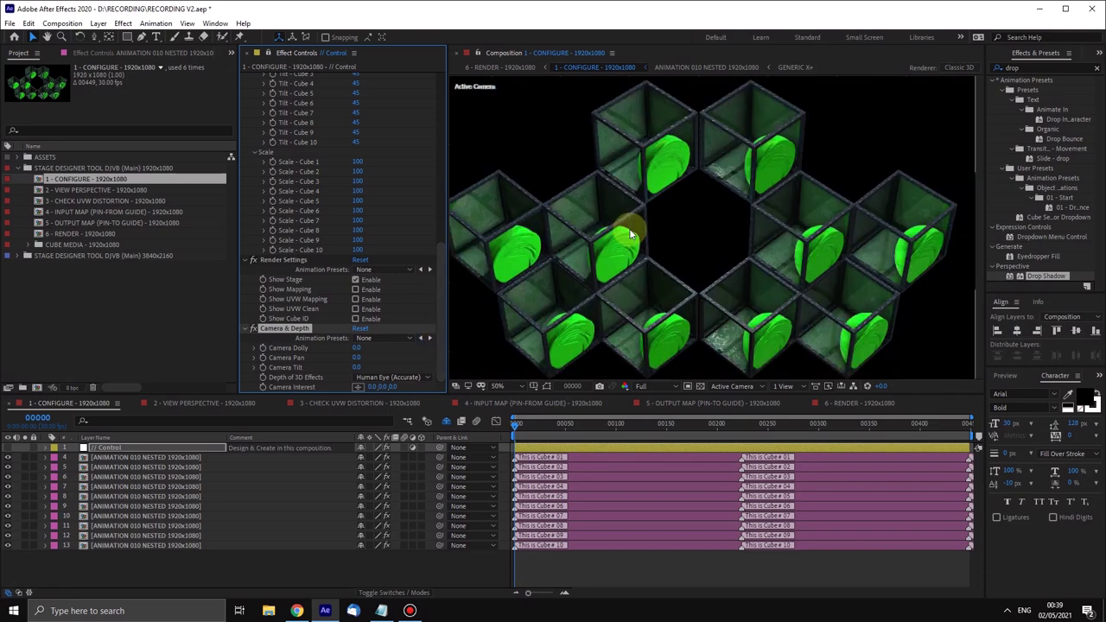
pyautogui.moveTo(642, 197); pyautogui.dragTo(653, 202)
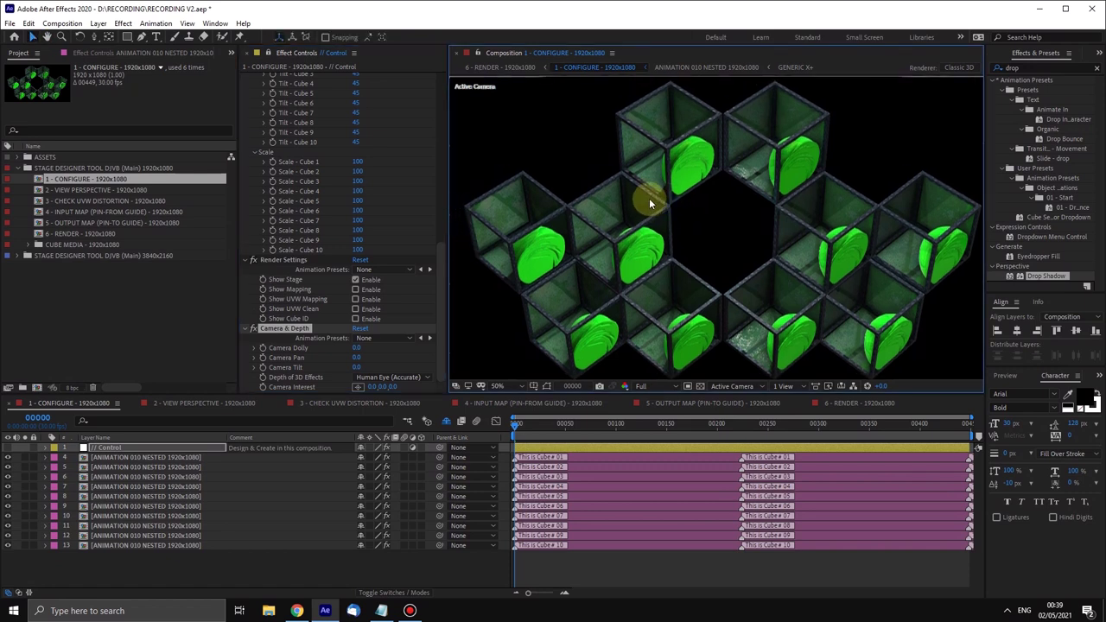
# Step: Review the available Depth of 3D Effects lens options, keeping Human Eye (Accurate) selected
pyautogui.click(387, 377)
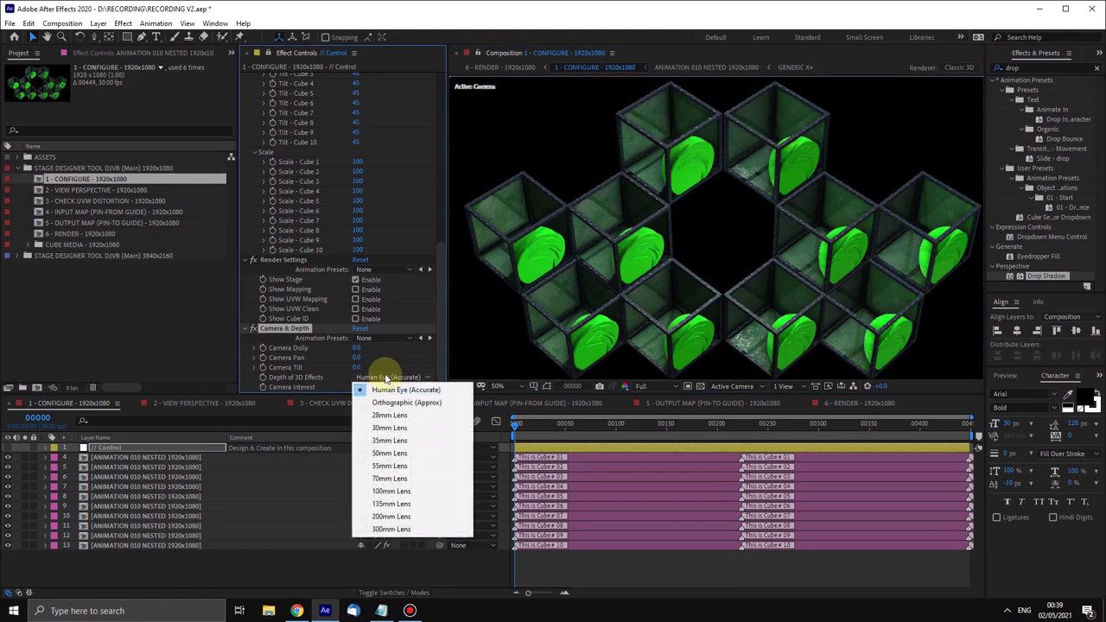
pyautogui.click(302, 332)
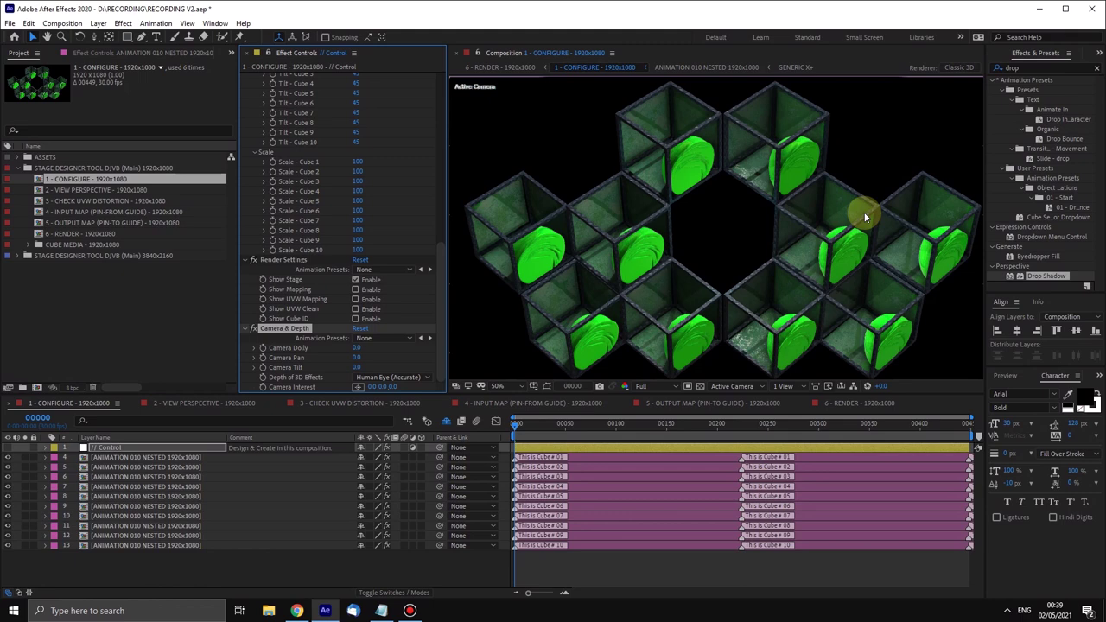
pyautogui.click(390, 378)
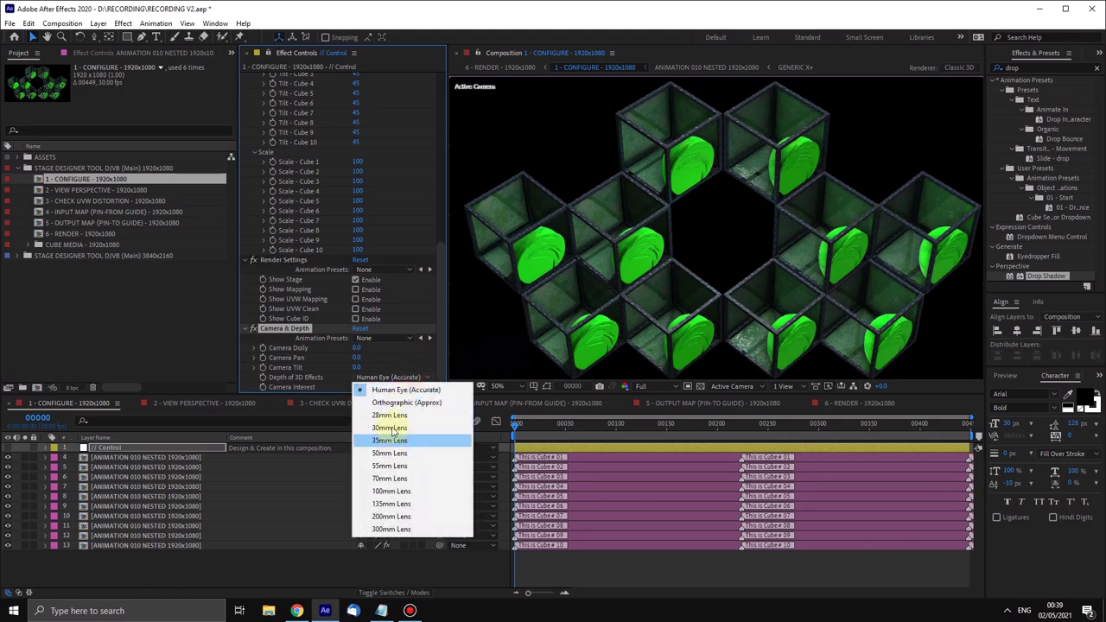
pyautogui.click(443, 332)
pyautogui.click(410, 377)
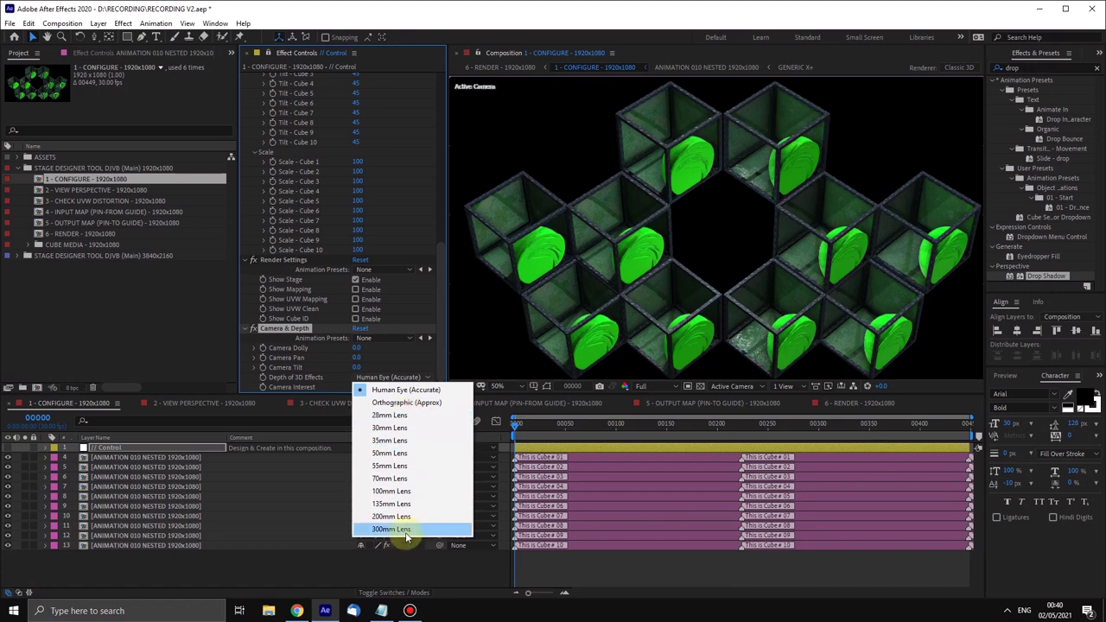
pyautogui.click(443, 313)
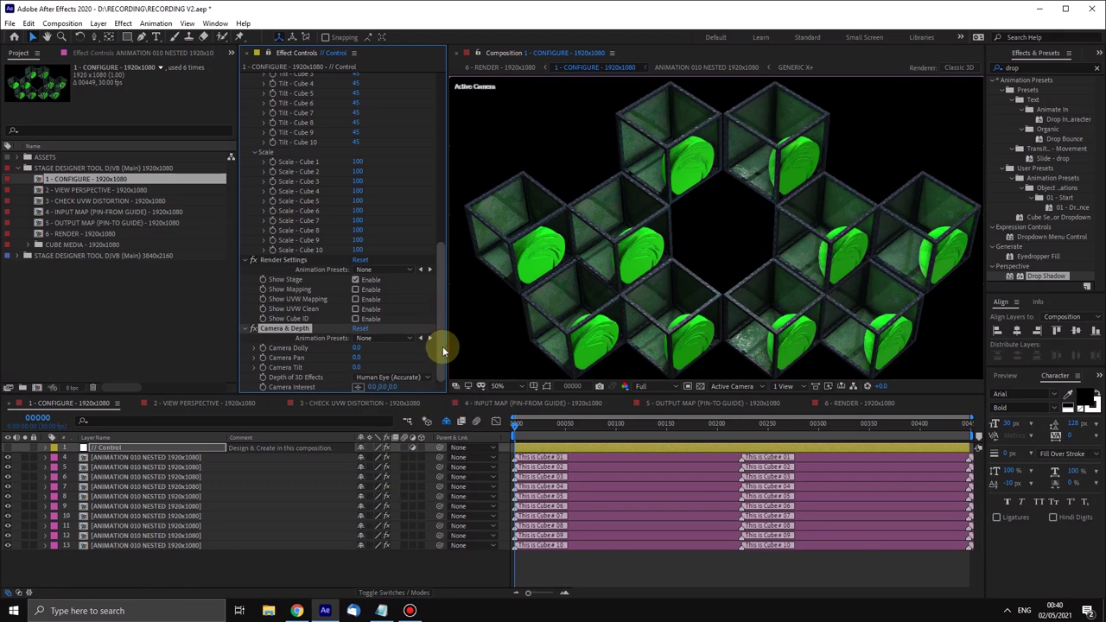
# Step: Review the // Control settings from the lens options through cube placement, rotation and scale, along with the Cube # 01 layer
pyautogui.click(410, 377)
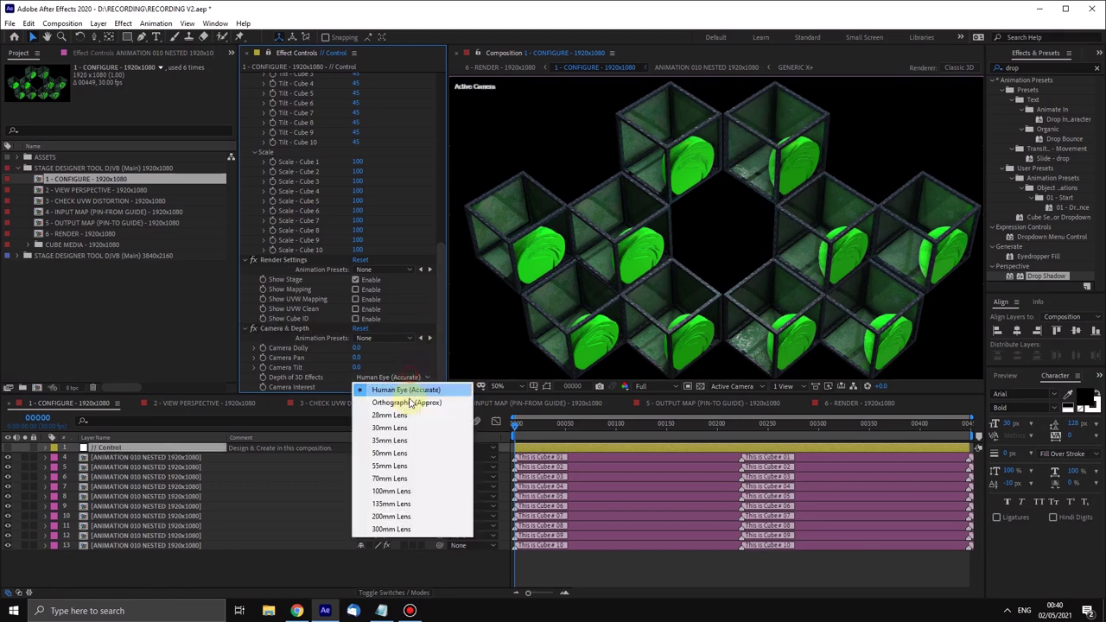
pyautogui.click(441, 336)
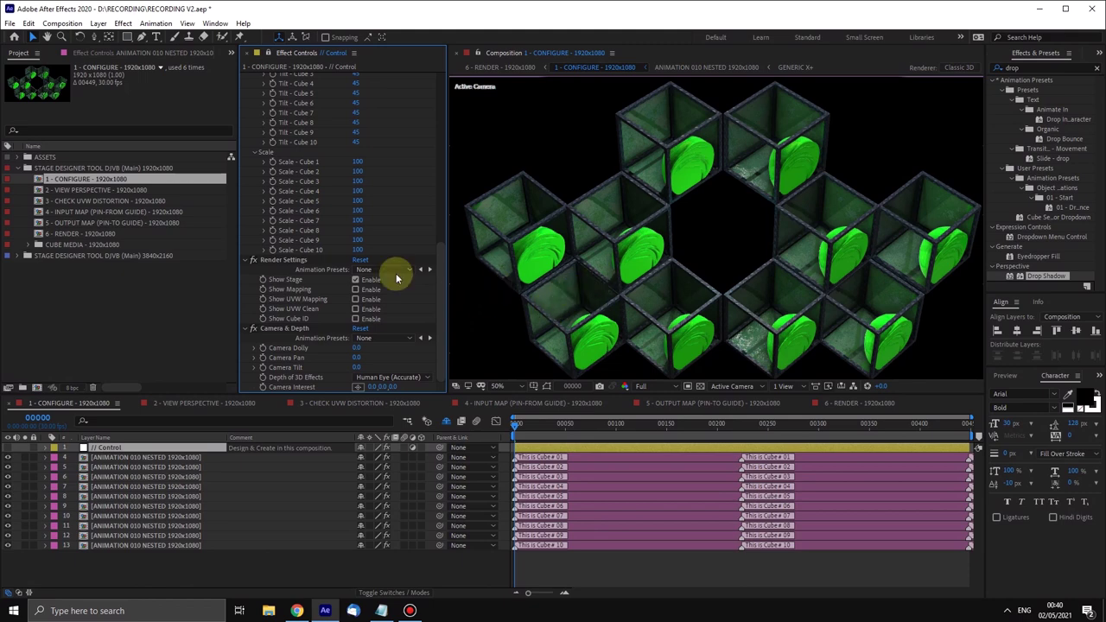
pyautogui.moveTo(438, 321); pyautogui.dragTo(438, 107)
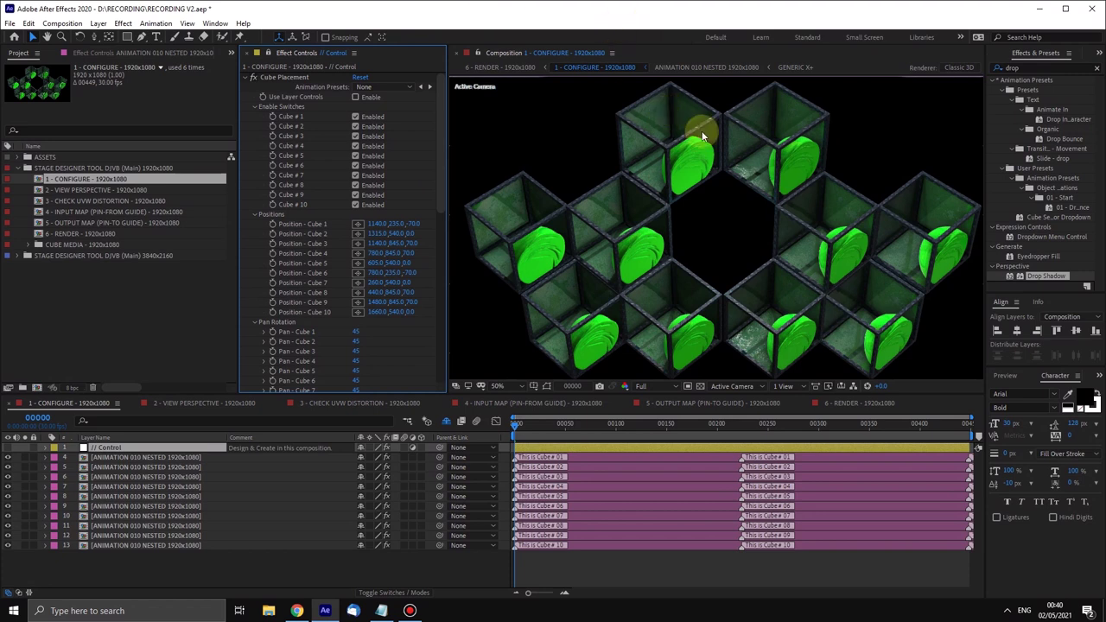
pyautogui.click(626, 459)
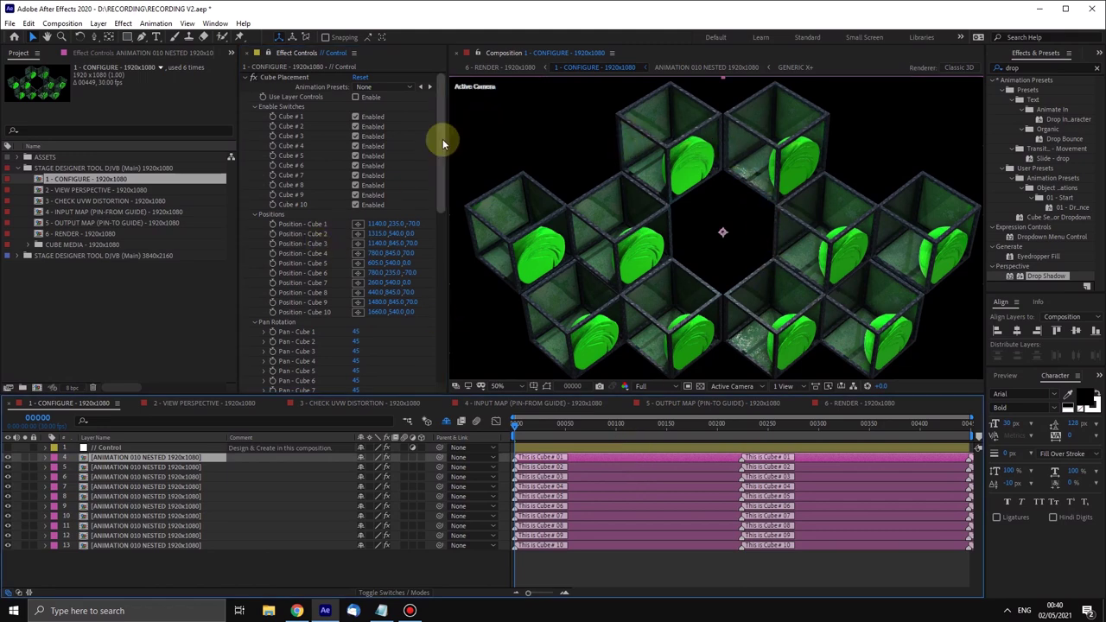
pyautogui.scroll(-5, 435, 198)
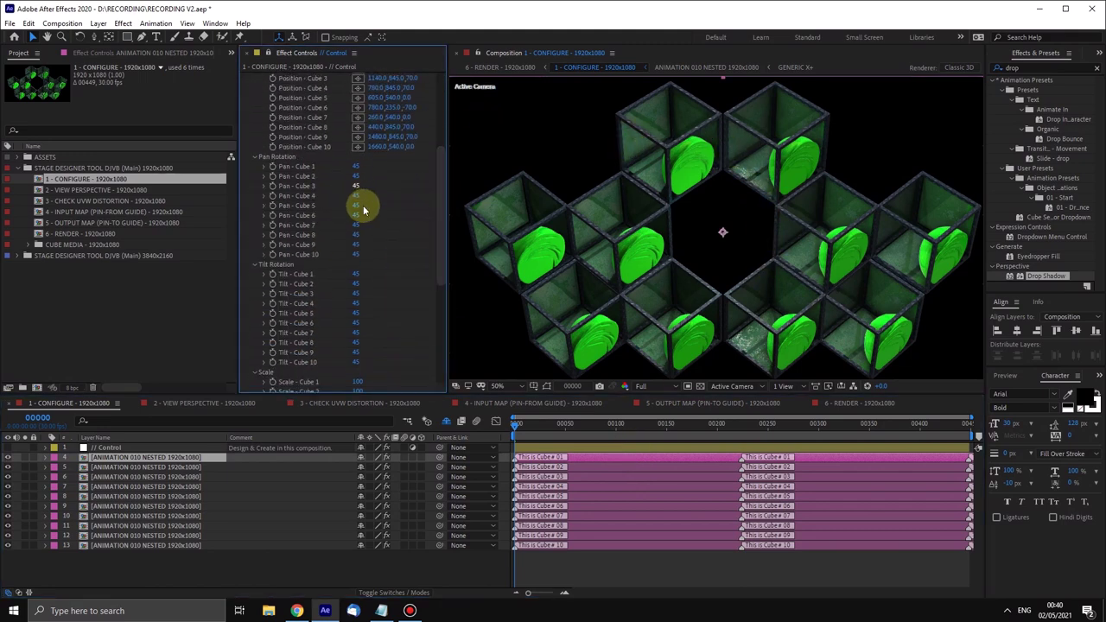
pyautogui.moveTo(439, 192); pyautogui.dragTo(432, 234)
pyautogui.scroll(-2, 432, 234)
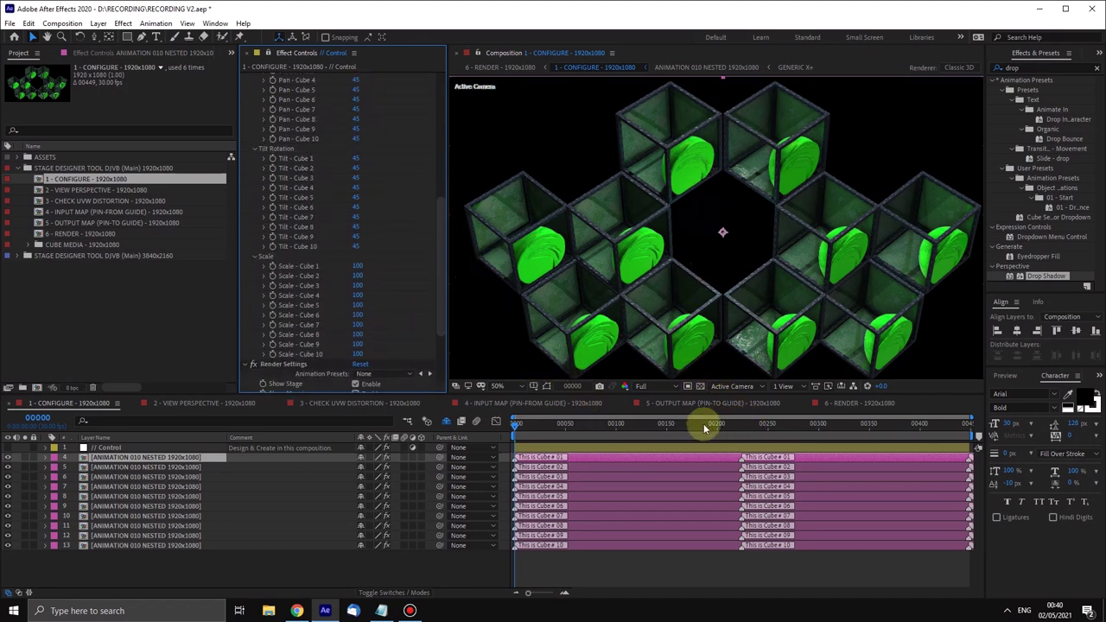
pyautogui.click(599, 573)
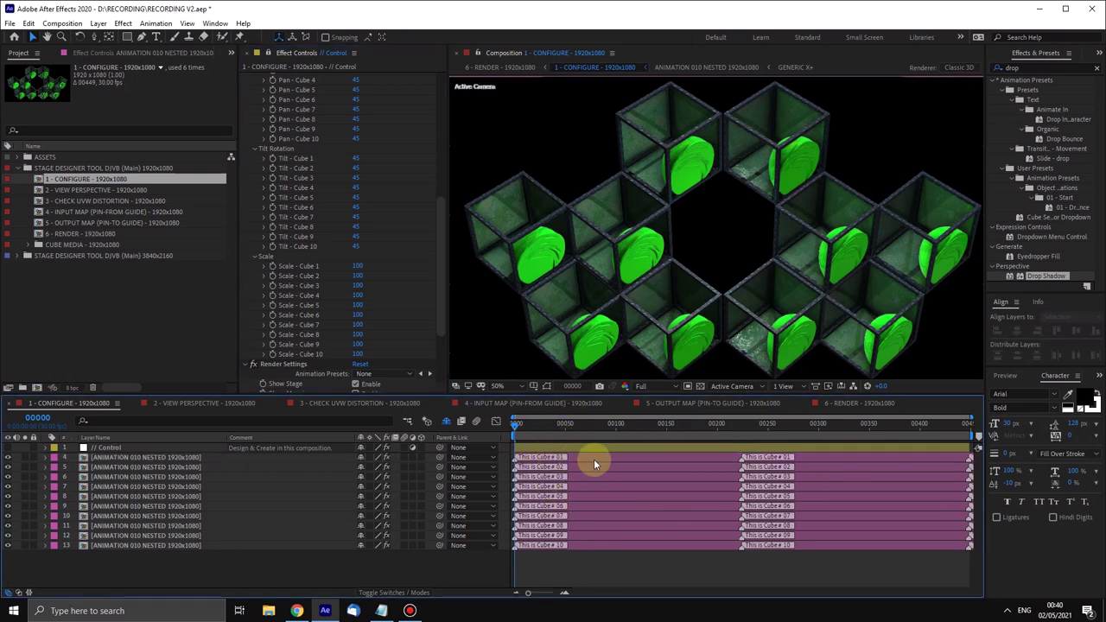
pyautogui.click(695, 466)
pyautogui.click(696, 459)
pyautogui.click(654, 140)
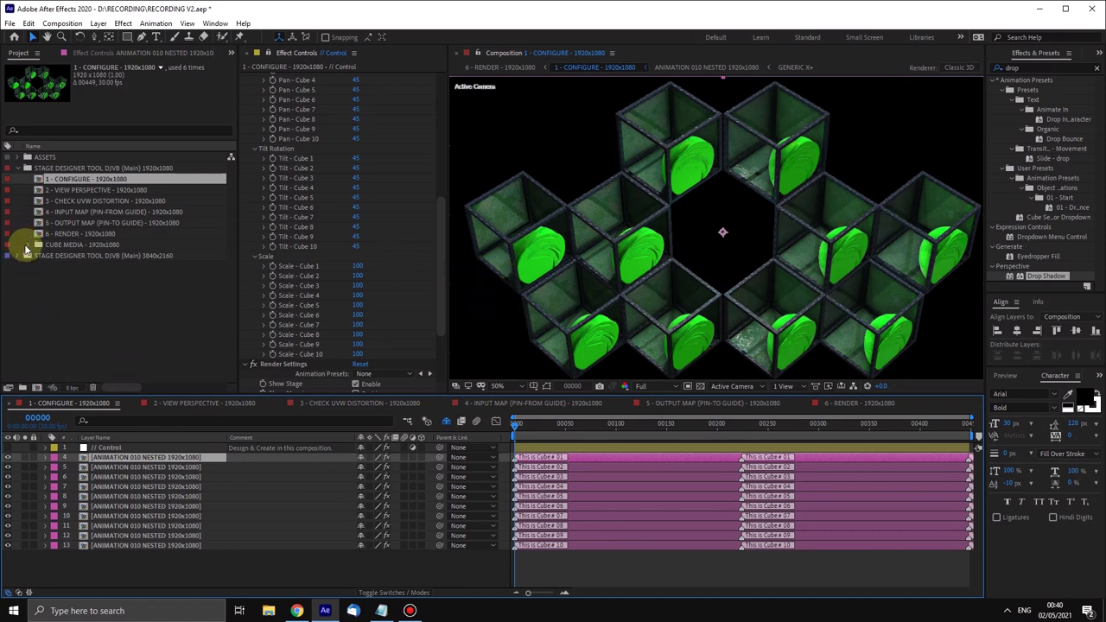
# Step: Expand the CUBE MEDIA - 1920x1080 folder inside the STAGE DESIGNER TOOL DJVB (Main) 1920x1080 folder
pyautogui.click(31, 167)
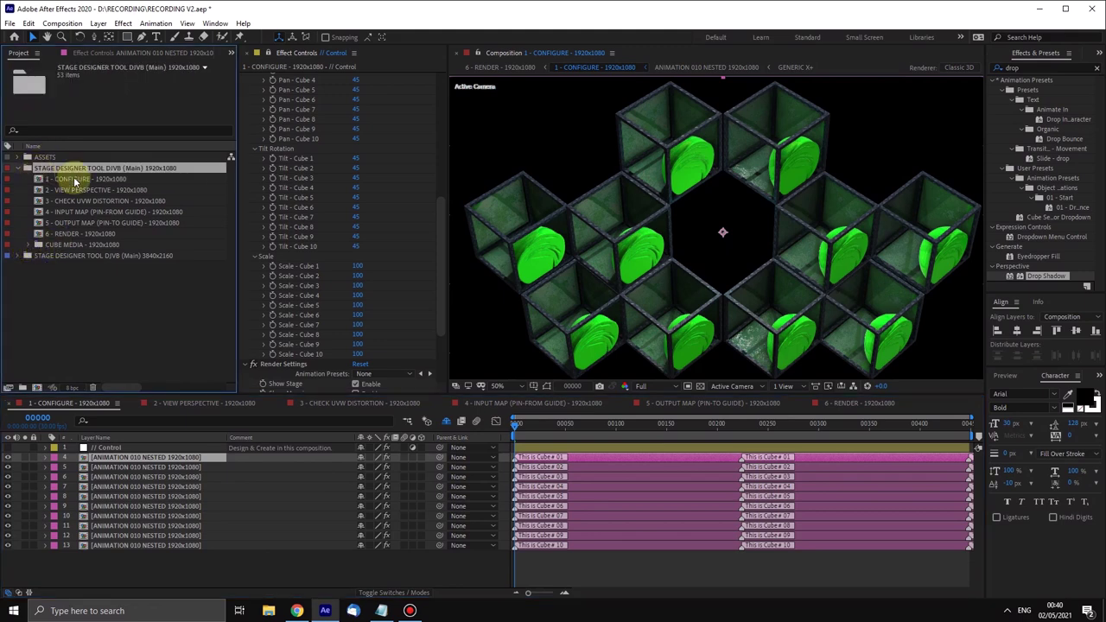
pyautogui.click(69, 245)
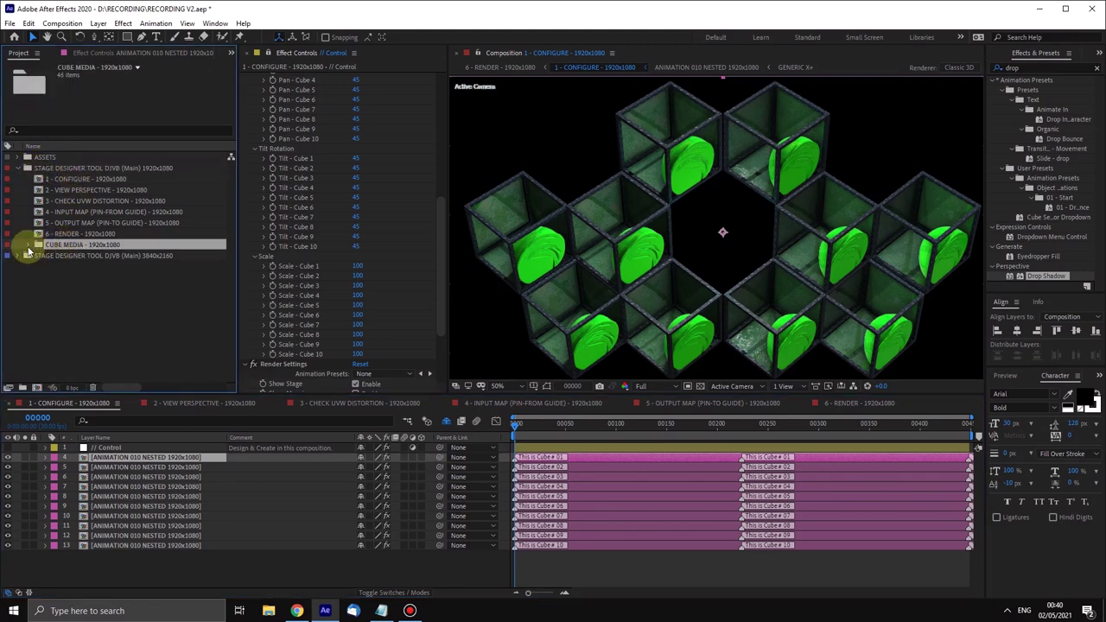
pyautogui.click(29, 245)
pyautogui.click(130, 244)
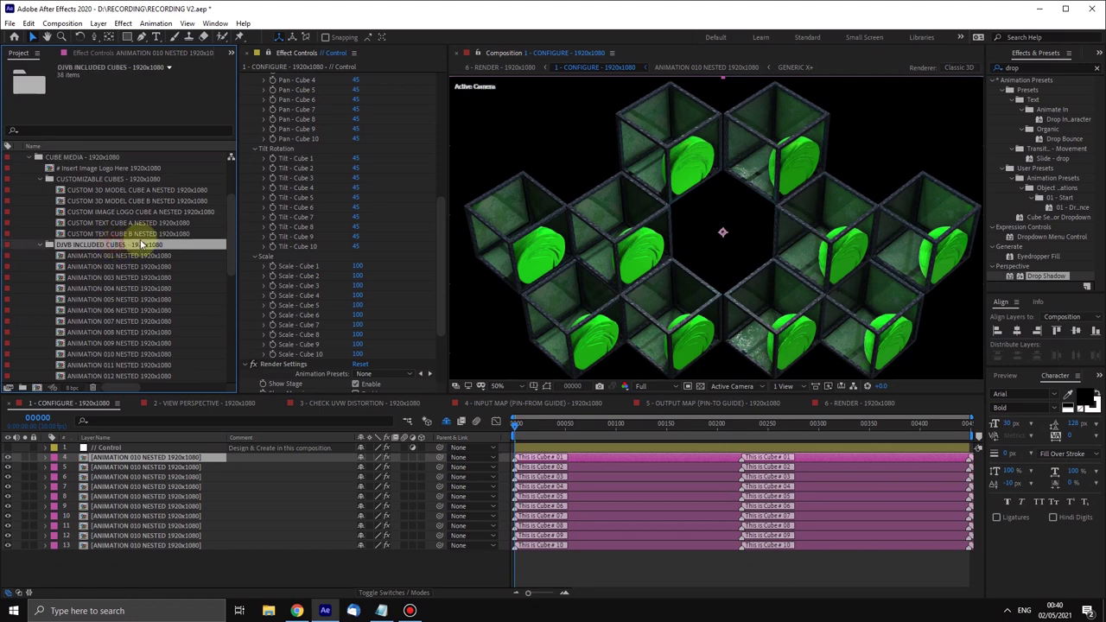
pyautogui.moveTo(230, 222)
pyautogui.mouseDown()
pyautogui.moveTo(219, 257)
pyautogui.moveTo(226, 320)
pyautogui.moveTo(208, 256)
pyautogui.moveTo(212, 213)
pyautogui.mouseUp()
# Step: Preview the custom 3D model, text and image logo cube comps, and compare them with the cube layers in the timeline
pyautogui.click(92, 191)
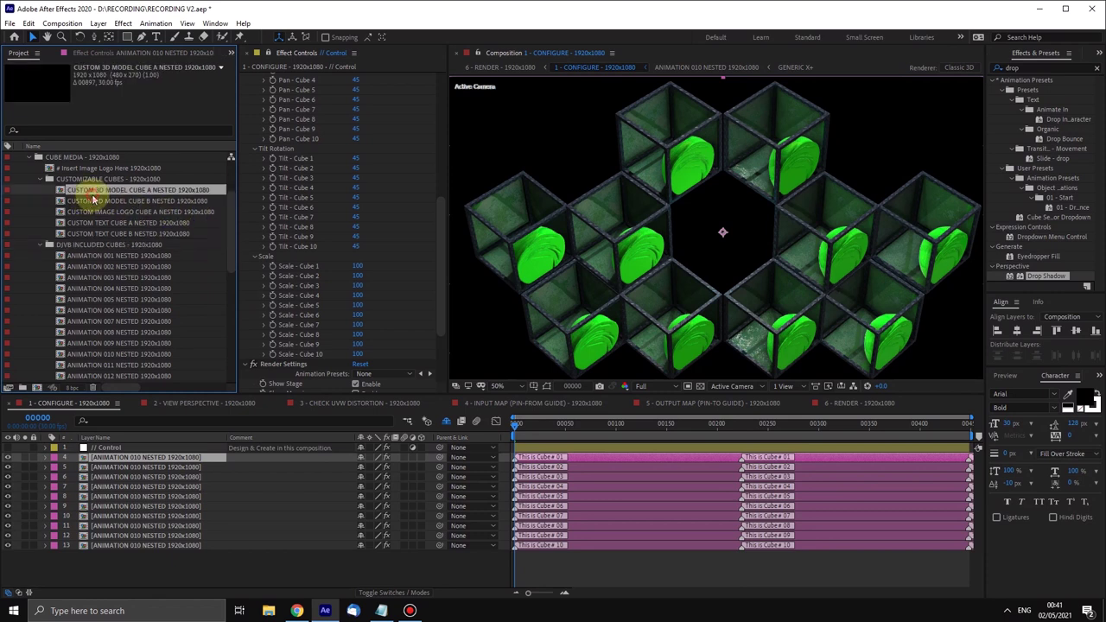
pyautogui.click(105, 234)
pyautogui.click(105, 213)
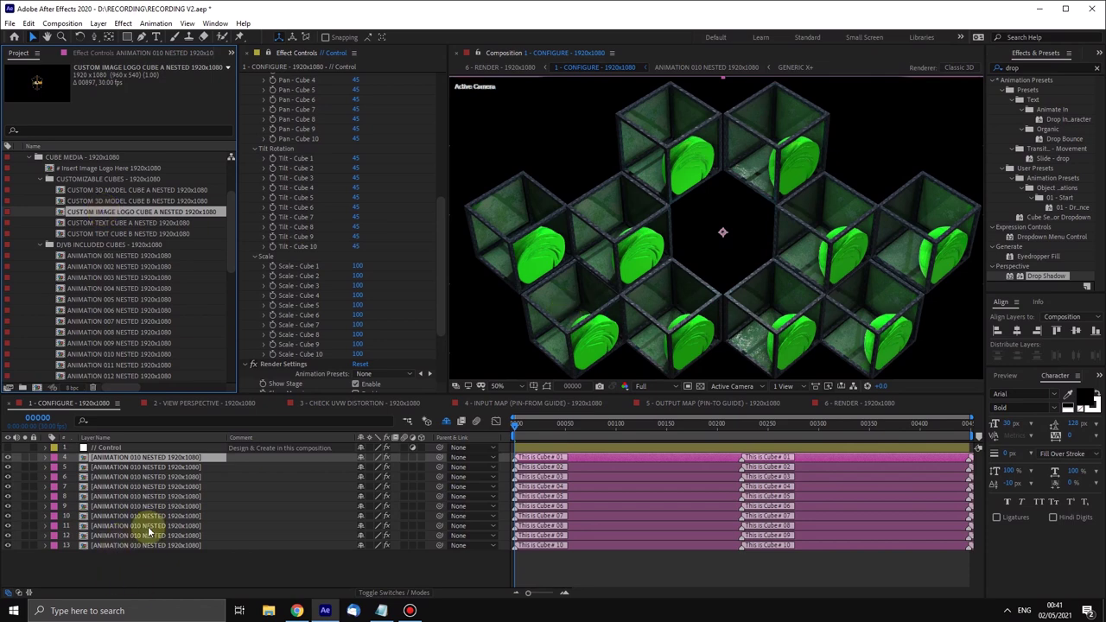
pyautogui.click(172, 506)
pyautogui.click(169, 516)
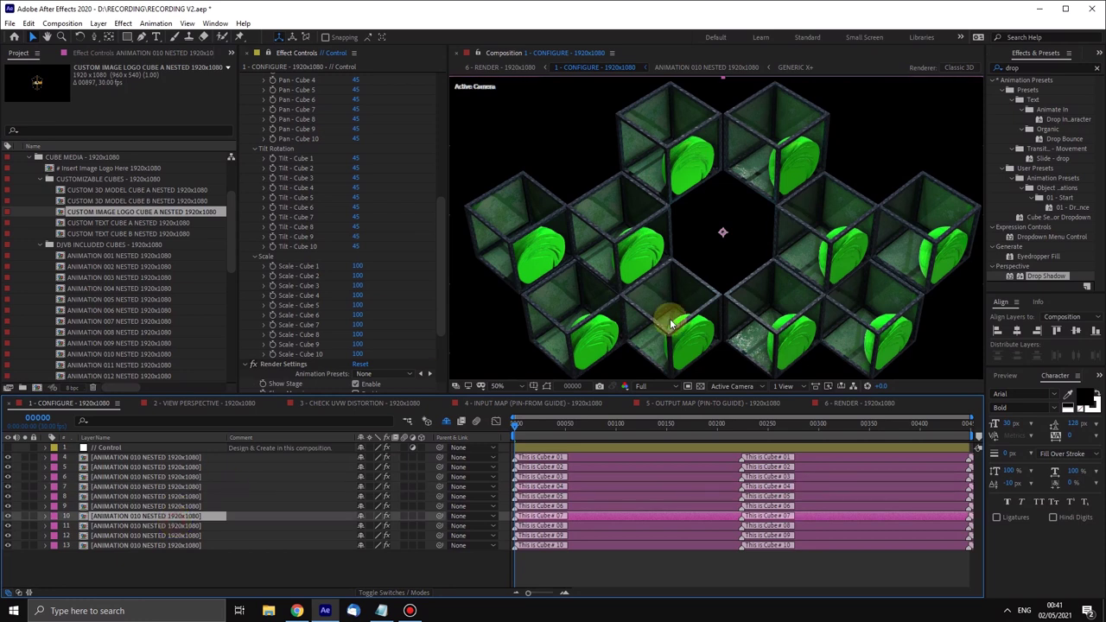
# Step: Preview the CUSTOM TEXT CUBE A and CUSTOM TEXT CUBE B nested comps
pyautogui.click(102, 223)
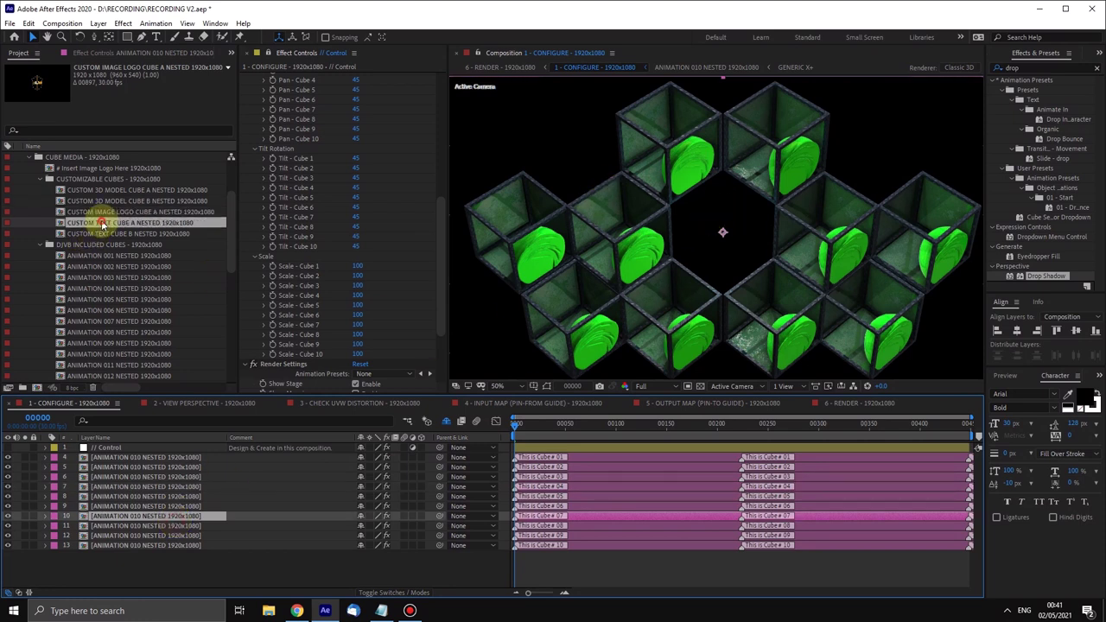
pyautogui.click(103, 235)
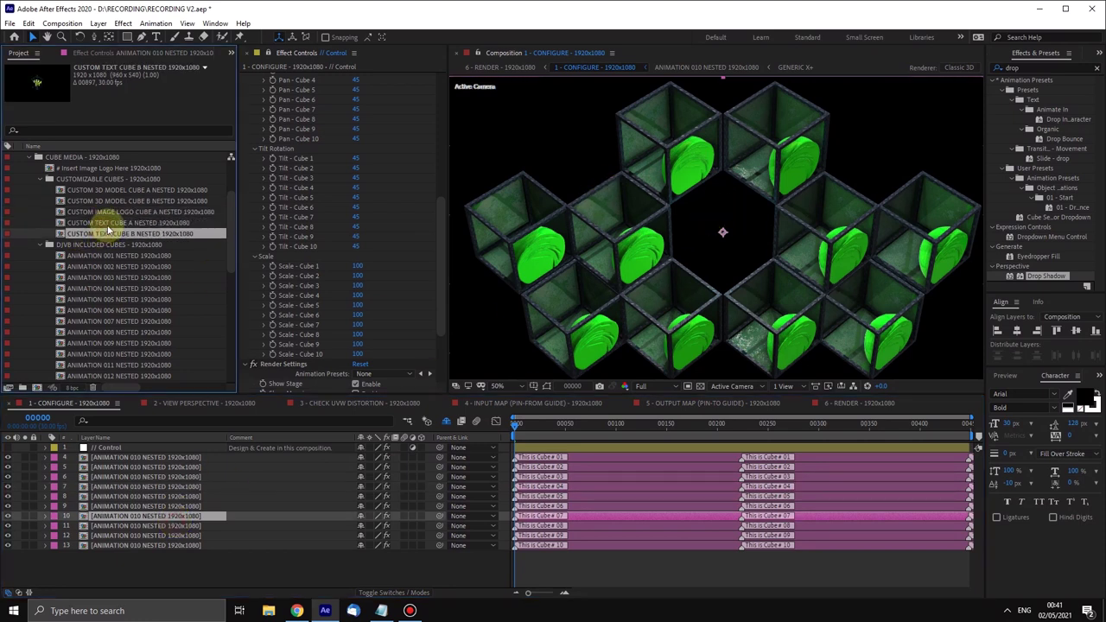
pyautogui.click(110, 223)
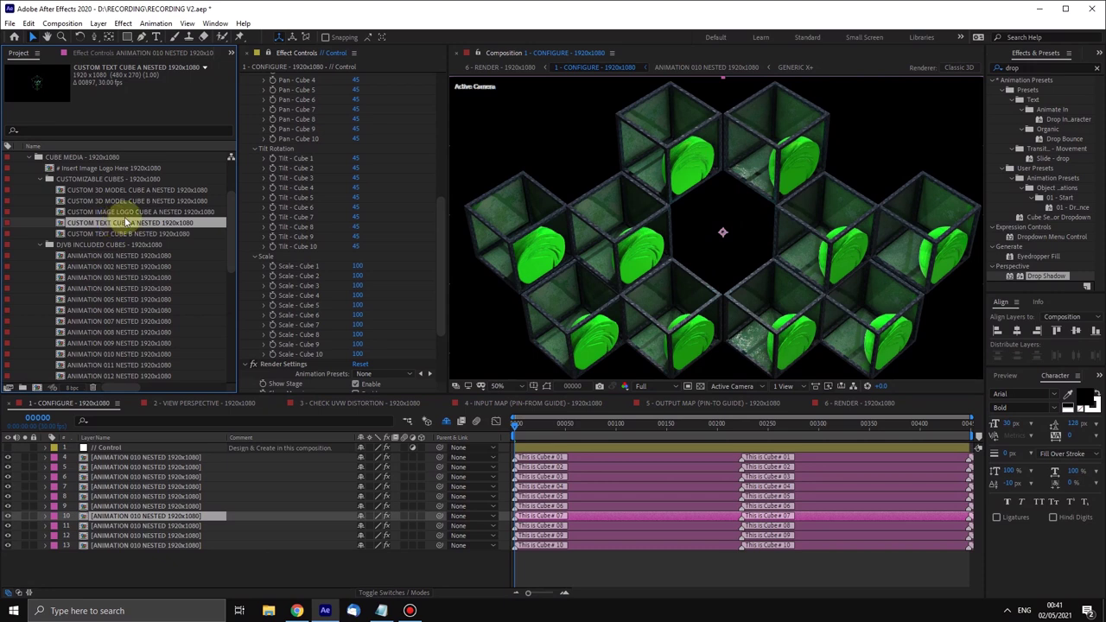
pyautogui.click(111, 234)
pyautogui.click(109, 223)
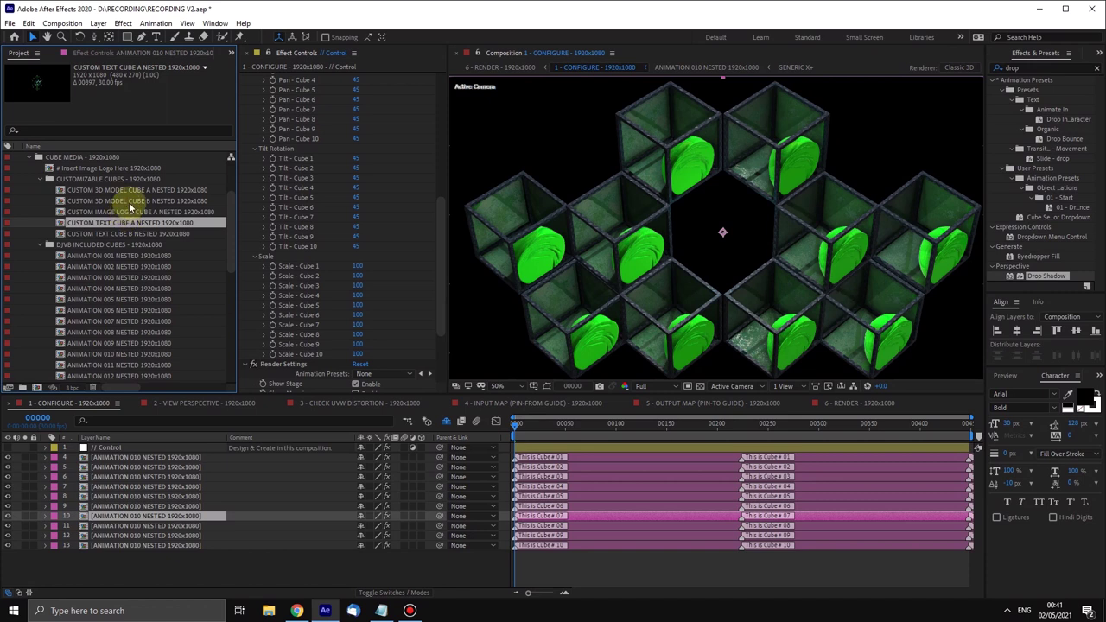
# Step: Inspect the CUSTOM 3D MODEL CUBE A and B comps and the CUSTOM IMAGE LOGO CUBE A comp
pyautogui.click(130, 201)
pyautogui.click(136, 191)
pyautogui.click(143, 200)
pyautogui.keyDown('shift'); pyautogui.click(144, 190); pyautogui.keyUp('shift')
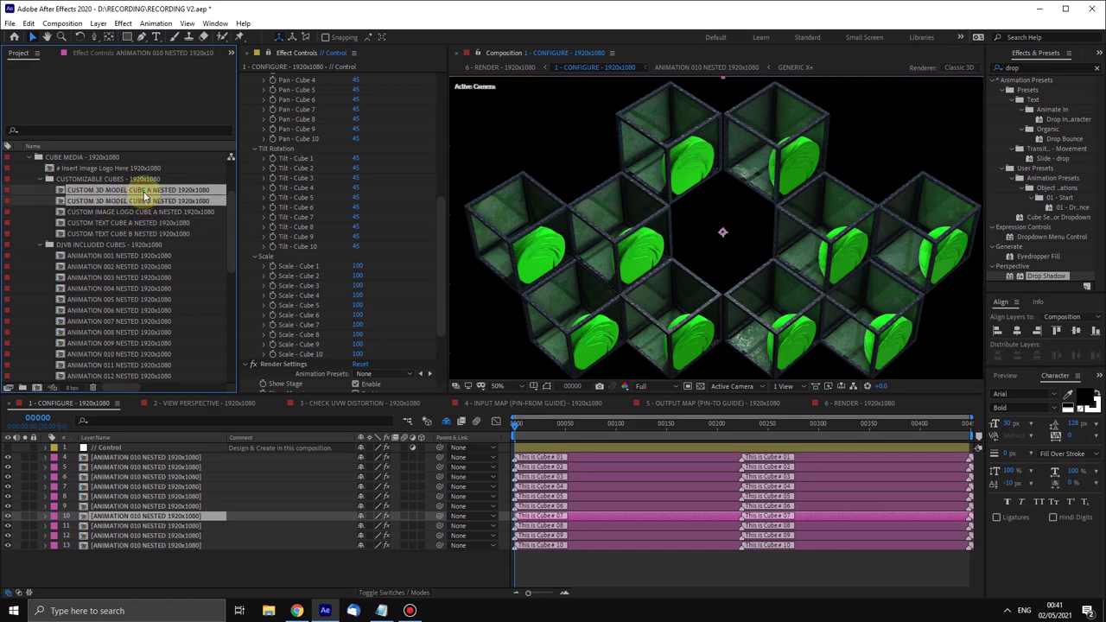
pyautogui.click(147, 234)
pyautogui.click(147, 212)
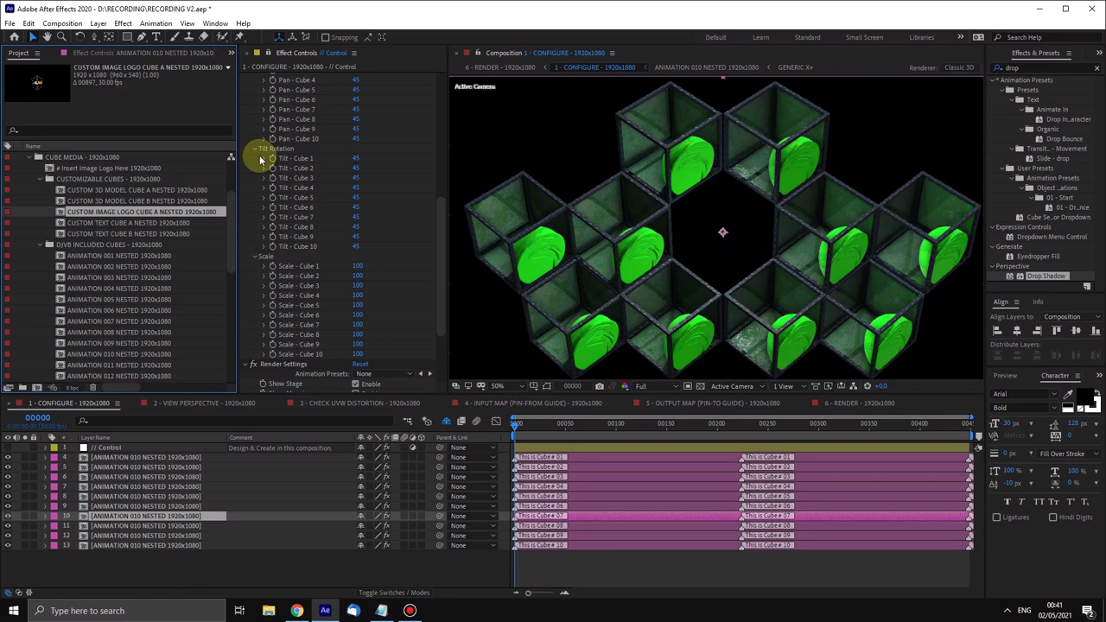
# Step: Select all the comps in the CUSTOMIZABLE CUBES - 1920x1080 folder, from CUSTOM 3D MODEL CUBE A to CUSTOM TEXT CUBE B
pyautogui.click(160, 256)
pyautogui.moveTo(230, 222); pyautogui.dragTo(227, 168)
pyautogui.keyDown('shift'); pyautogui.click(158, 367); pyautogui.keyUp('shift')
pyautogui.click(113, 321)
pyautogui.keyDown('shift'); pyautogui.click(98, 277); pyautogui.keyUp('shift')
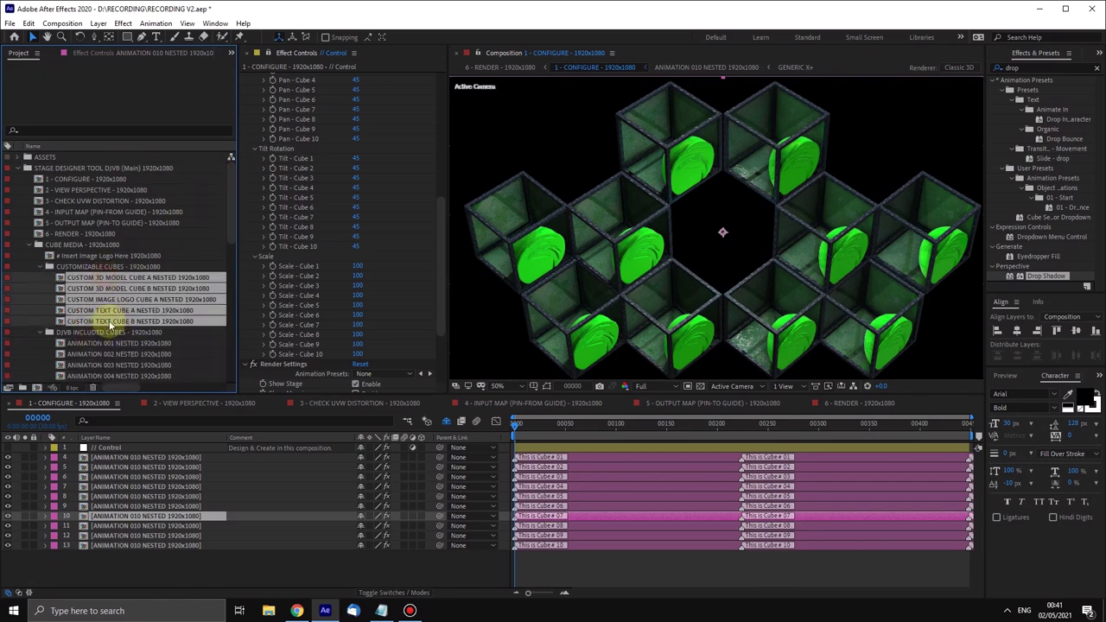
# Step: Browse the animation comps in the DJVB INCLUDED CUBES - 1920x1080 folder, previewing several, and select the Cube # 05 layer for comparison
pyautogui.click(104, 253)
pyautogui.click(111, 342)
pyautogui.scroll(-2, 111, 339)
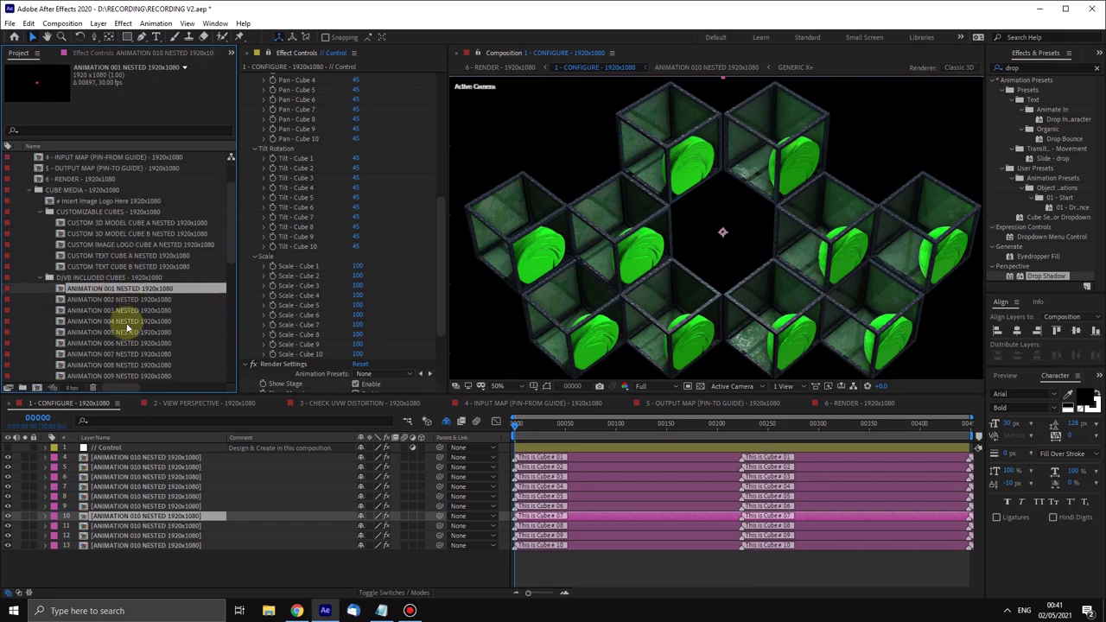
pyautogui.click(122, 351)
pyautogui.scroll(-4, 139, 303)
pyautogui.scroll(2, 133, 242)
pyautogui.scroll(-2, 209, 244)
pyautogui.moveTo(231, 248); pyautogui.dragTo(190, 167)
pyautogui.click(79, 170)
pyautogui.moveTo(230, 198); pyautogui.dragTo(223, 306)
pyautogui.click(144, 247)
pyautogui.scroll(3, 167, 289)
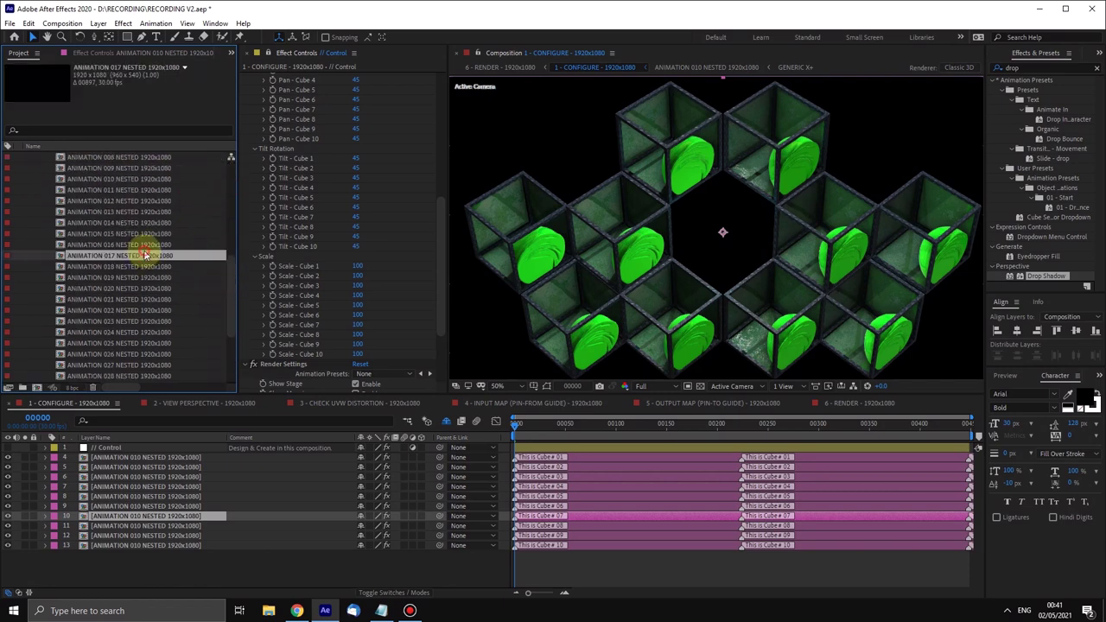
pyautogui.click(153, 264)
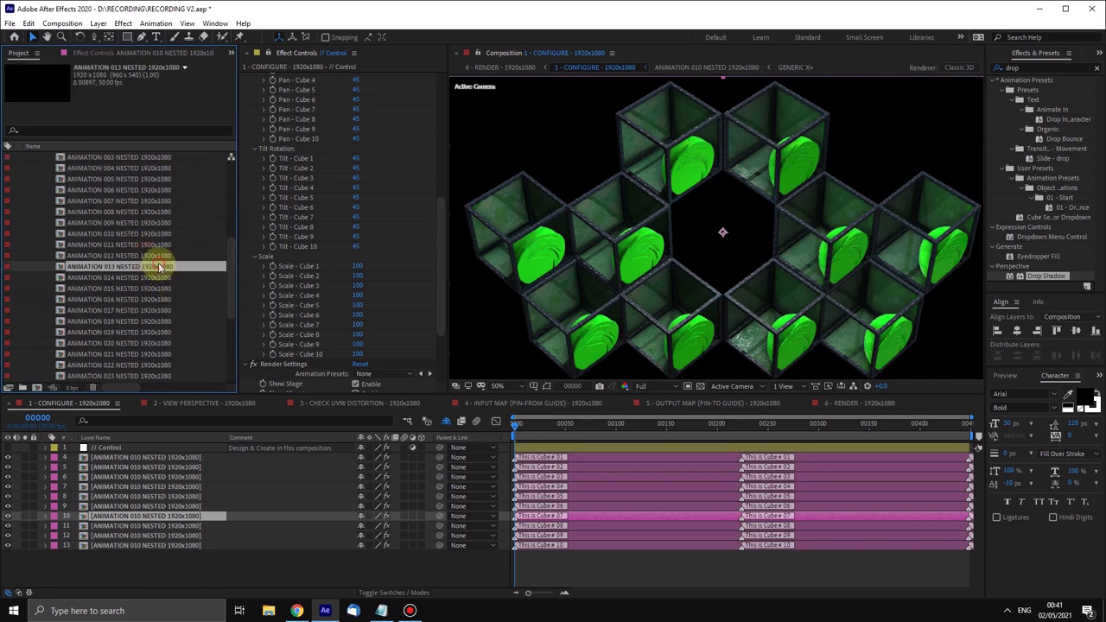
pyautogui.click(193, 477)
pyautogui.click(188, 497)
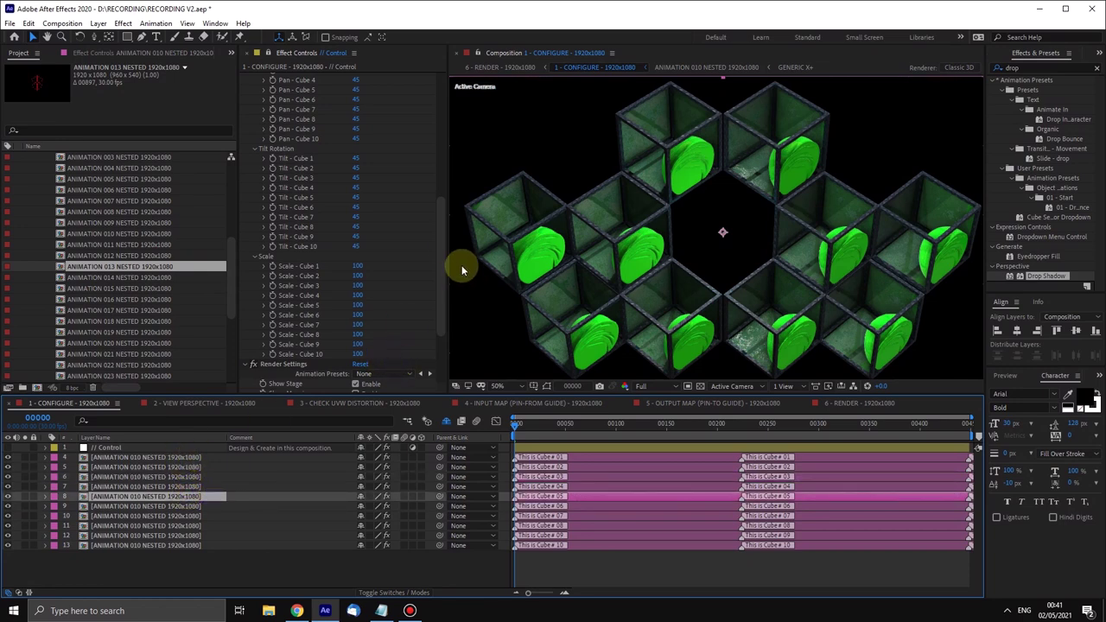
# Step: Enable Show Cube ID in the Render Settings of // Control
pyautogui.moveTo(442, 244); pyautogui.dragTo(439, 321)
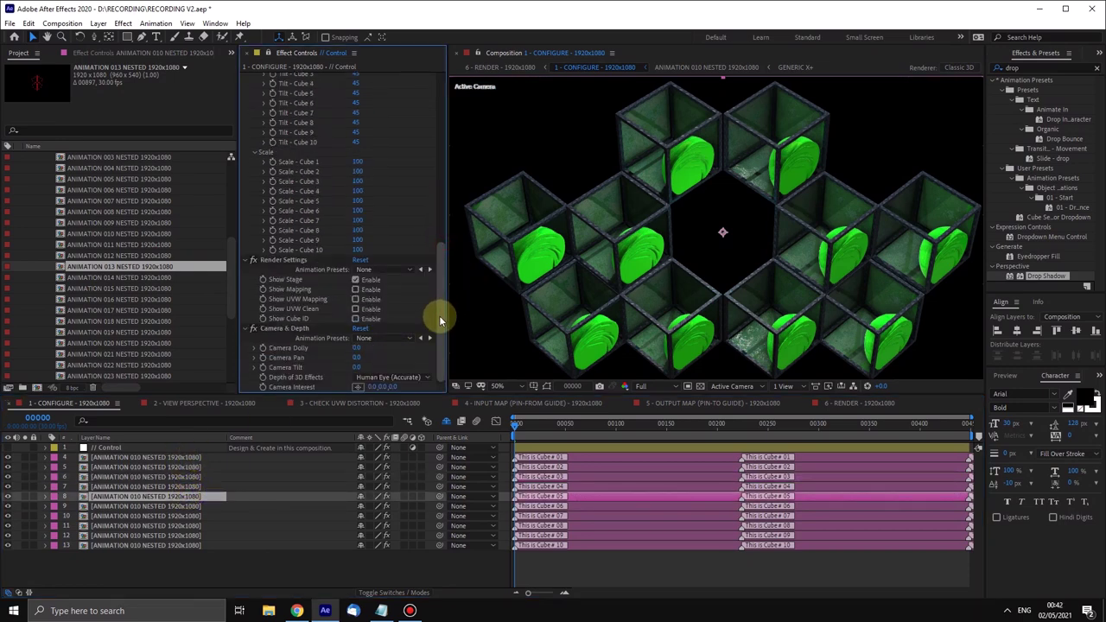
pyautogui.click(360, 322)
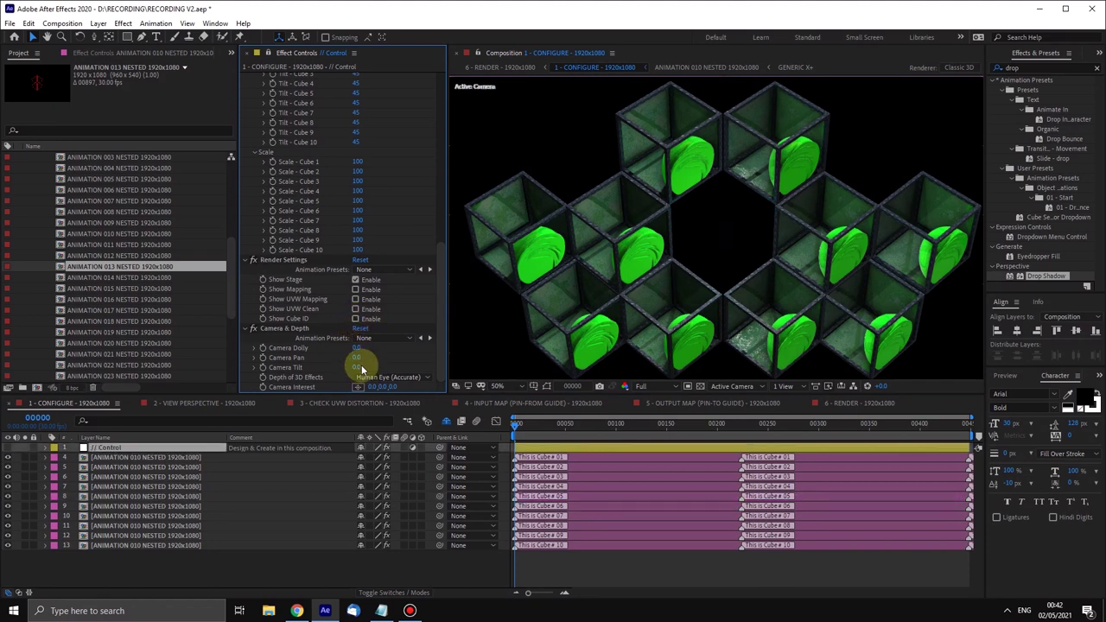
pyautogui.click(356, 319)
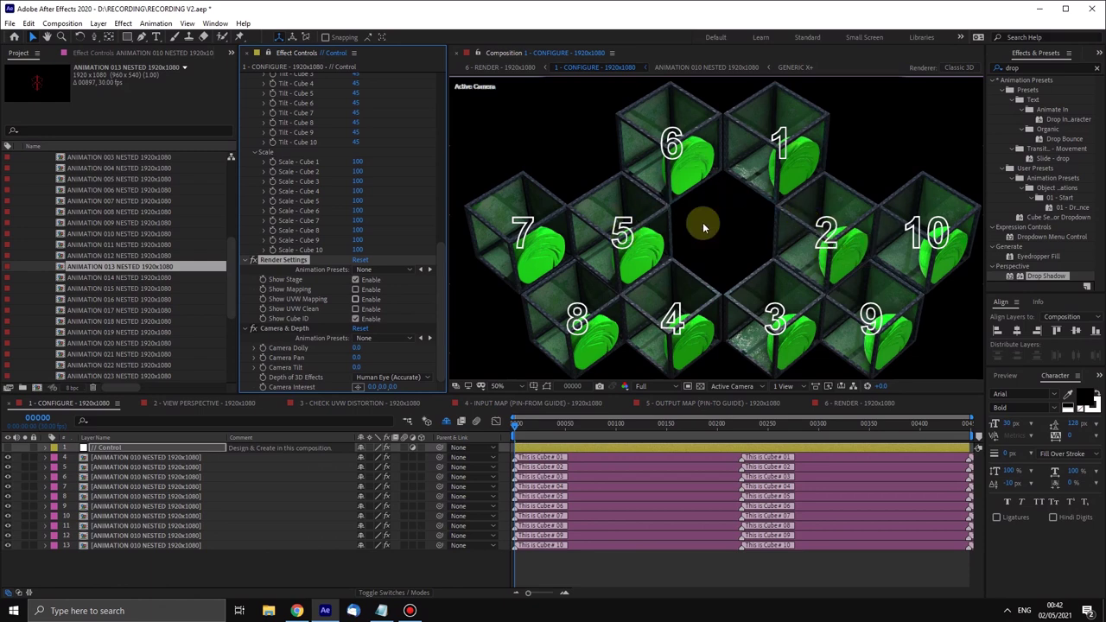
# Step: Replace the source of the Cube # 02 and Cube # 05 layers with ANIMATION 007 NESTED 1920x1080
pyautogui.click(149, 466)
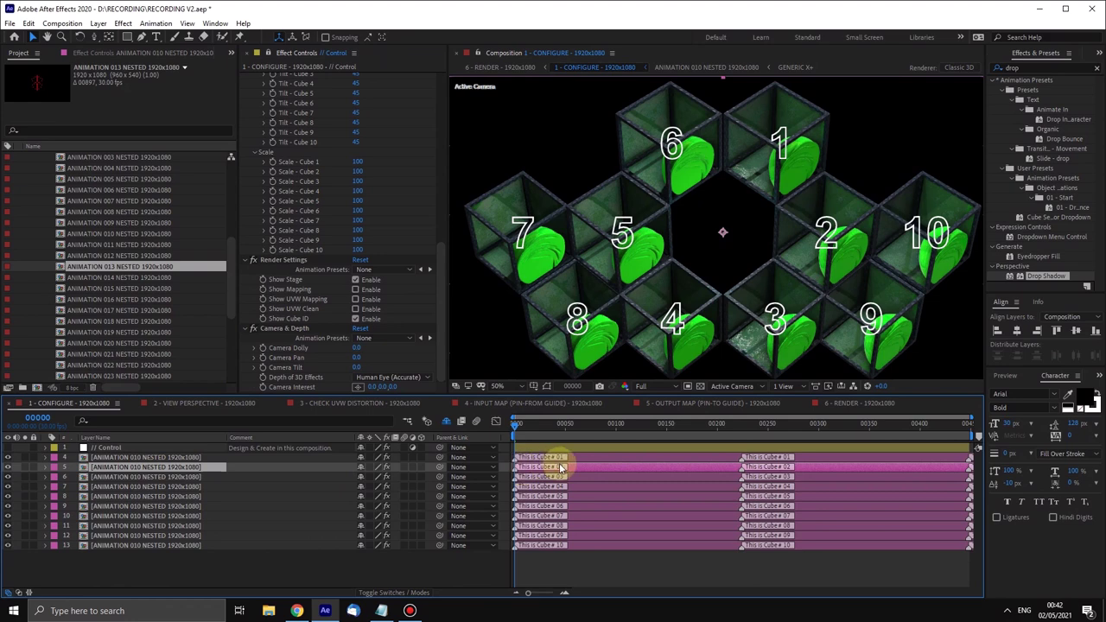
pyautogui.keyDown('ctrl'); pyautogui.click(574, 498); pyautogui.keyUp('ctrl')
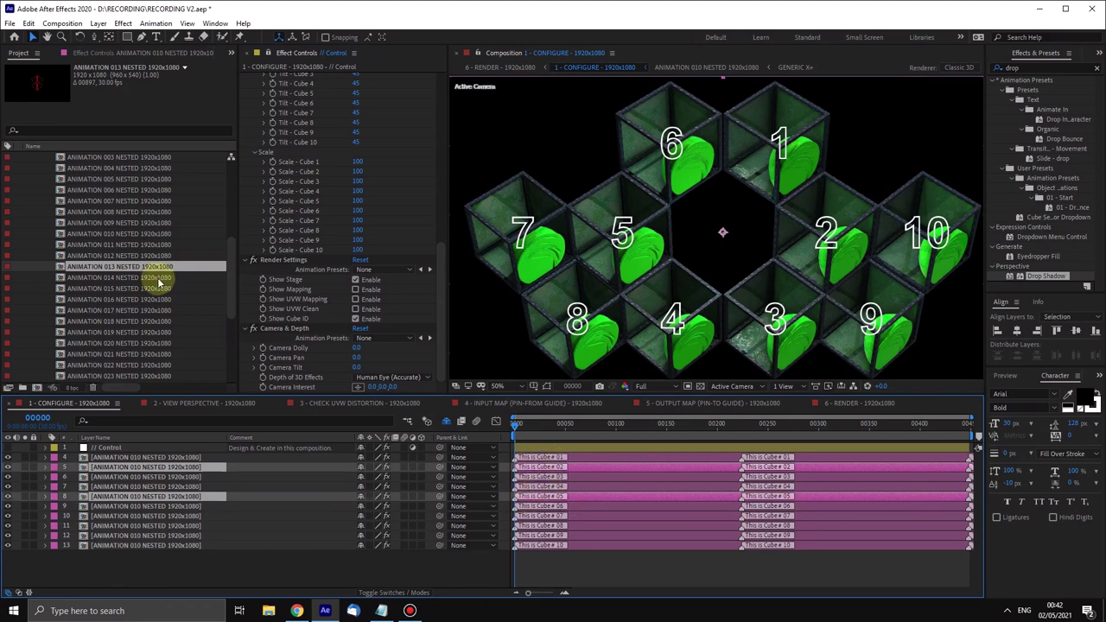
pyautogui.click(140, 224)
pyautogui.scroll(3, 143, 232)
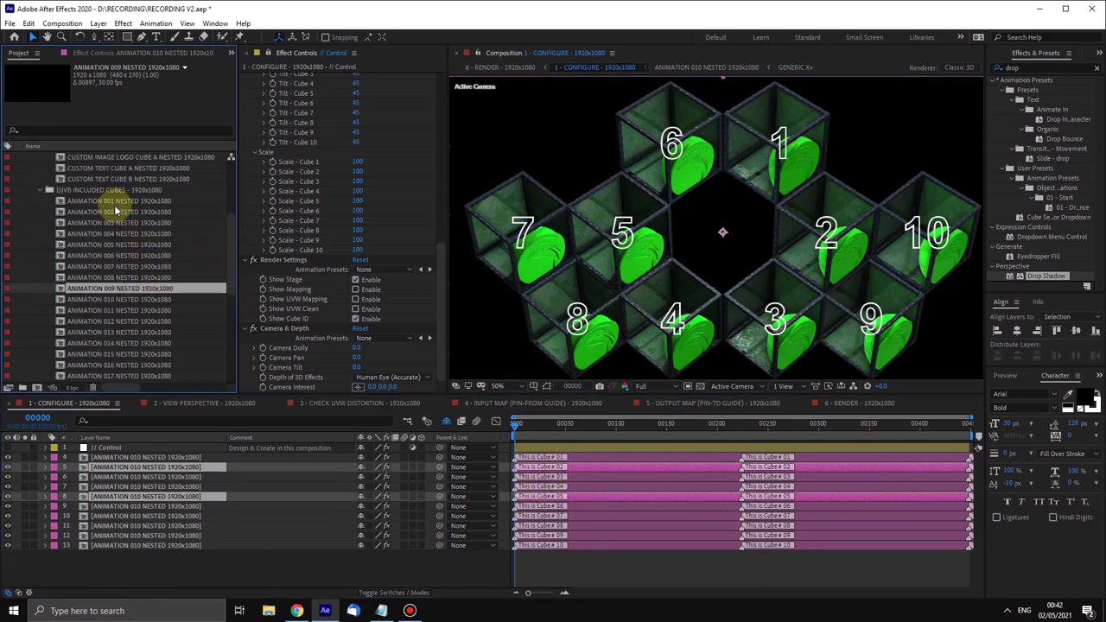
pyautogui.click(123, 266)
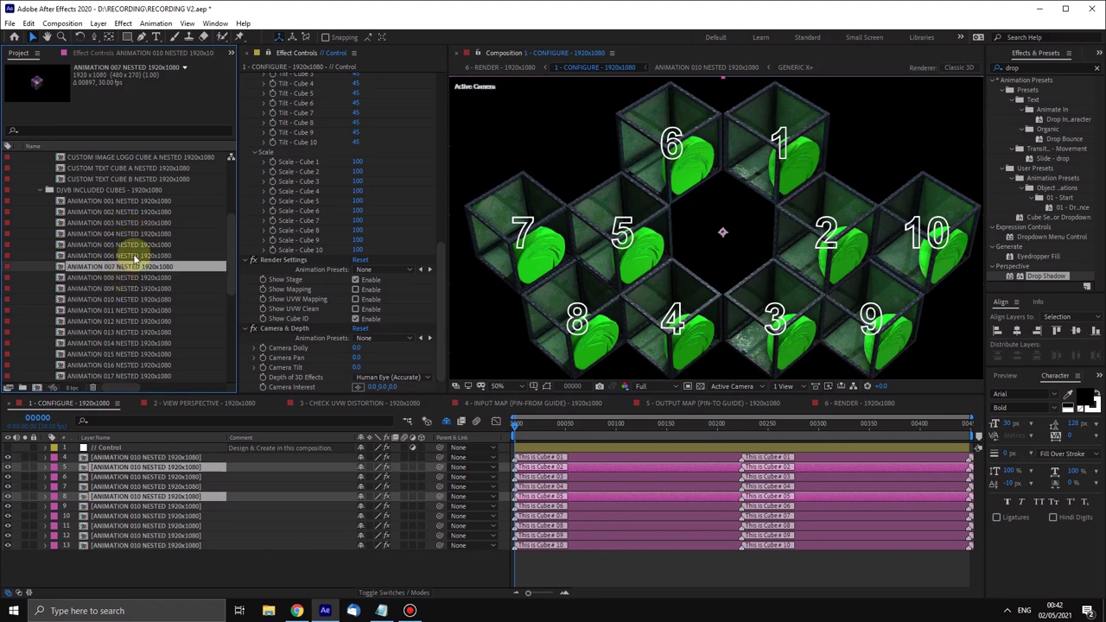
pyautogui.moveTo(107, 270); pyautogui.dragTo(181, 308)
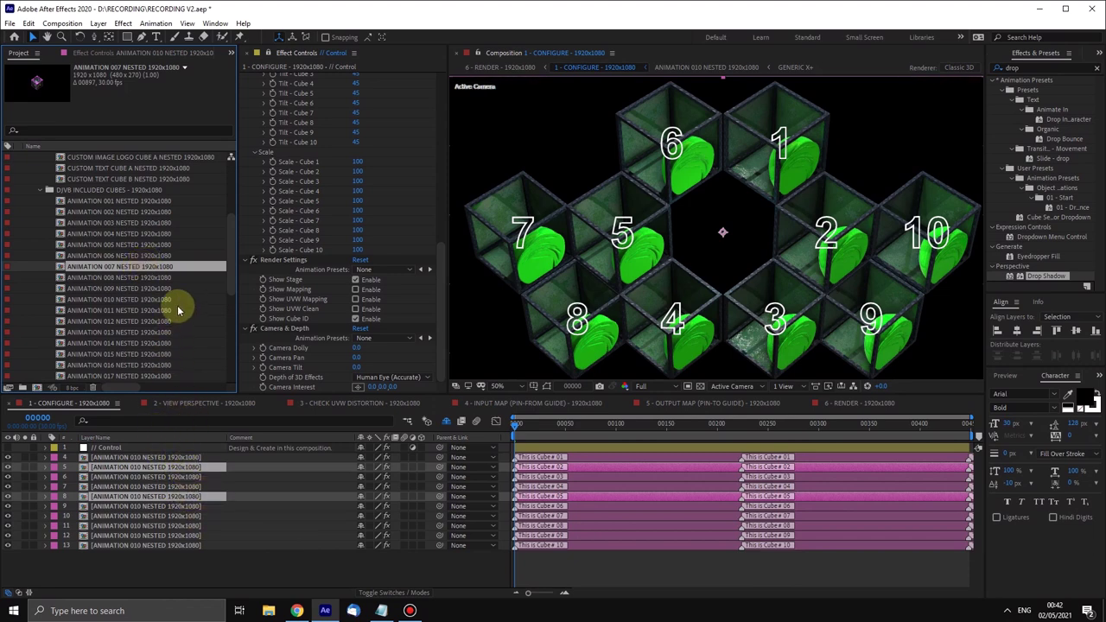
pyautogui.scroll(1, 180, 308)
pyautogui.scroll(-2, 126, 267)
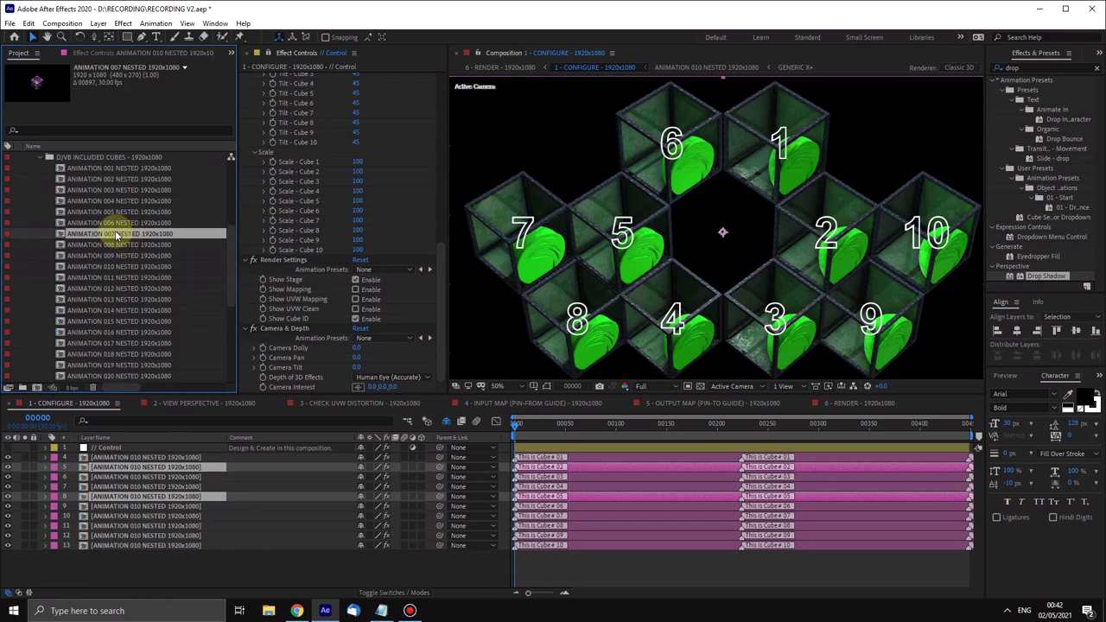
pyautogui.moveTo(100, 235); pyautogui.dragTo(158, 459)
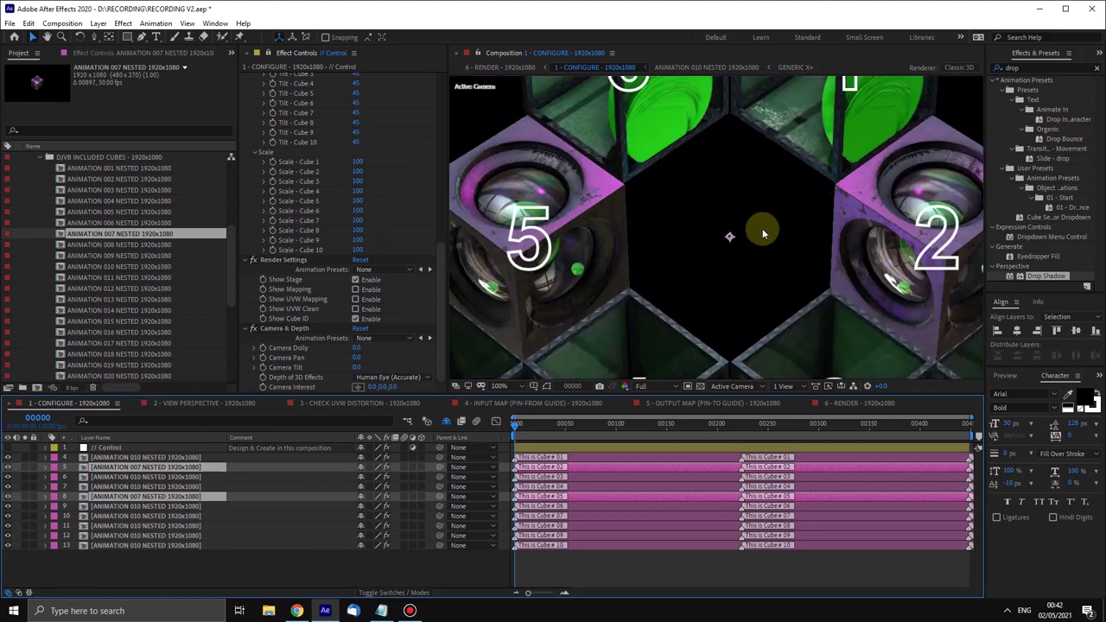
# Step: Replace the source of the Cube # 08 and Cube # 09 layers with ANIMATION 017 NESTED 1920x1080
pyautogui.scroll(-2, 747, 223)
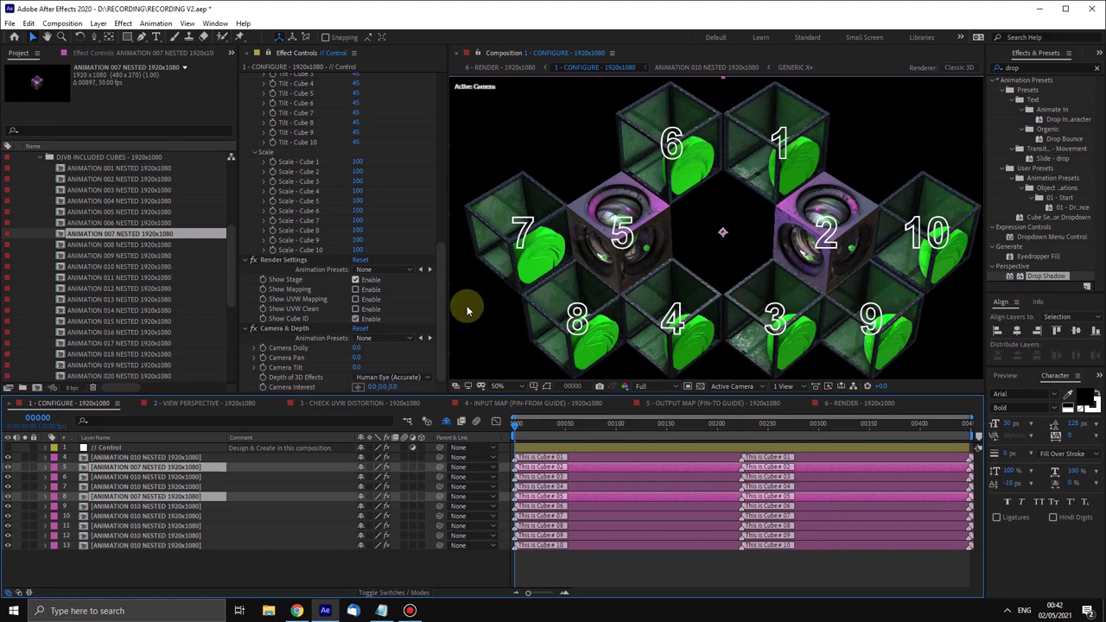
pyautogui.click(592, 526)
pyautogui.keyDown('ctrl'); pyautogui.click(576, 540); pyautogui.keyUp('ctrl')
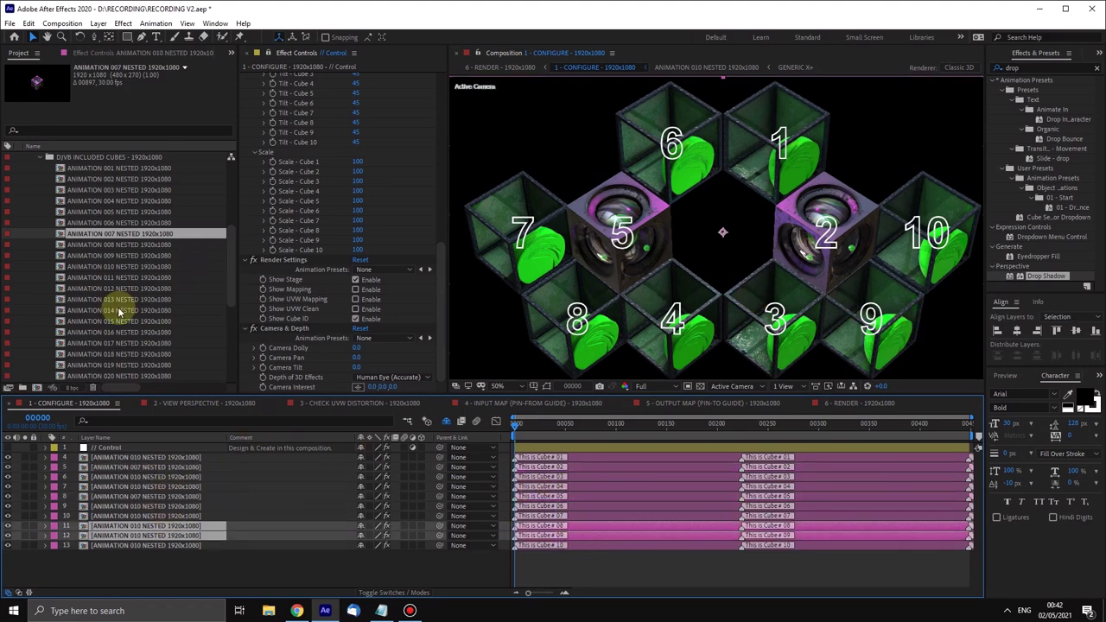
pyautogui.click(151, 268)
pyautogui.scroll(-2, 156, 277)
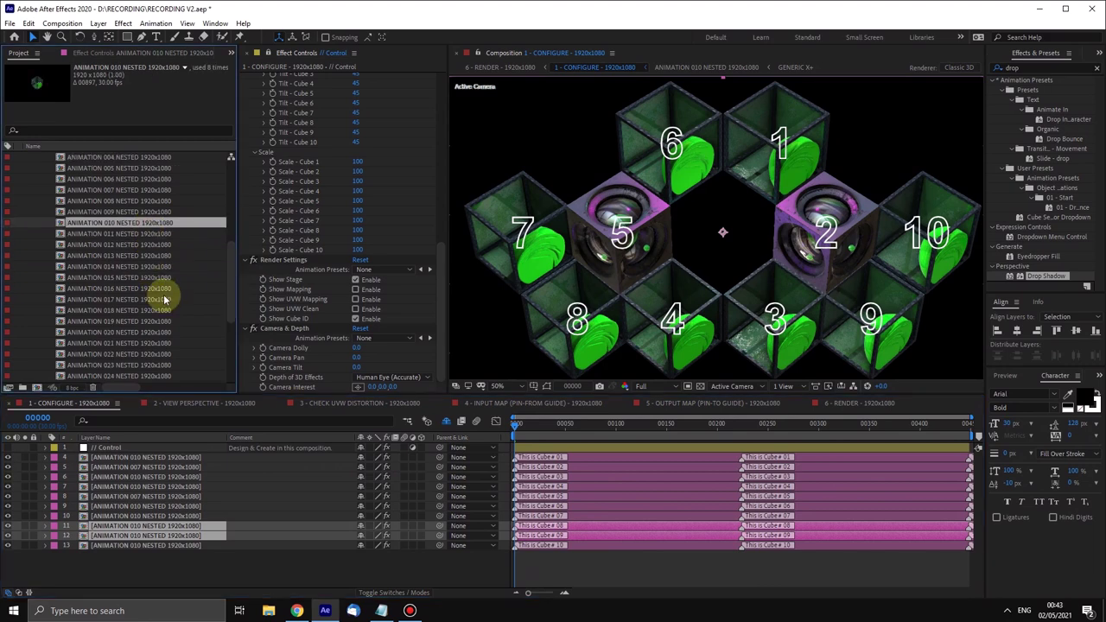
pyautogui.click(163, 299)
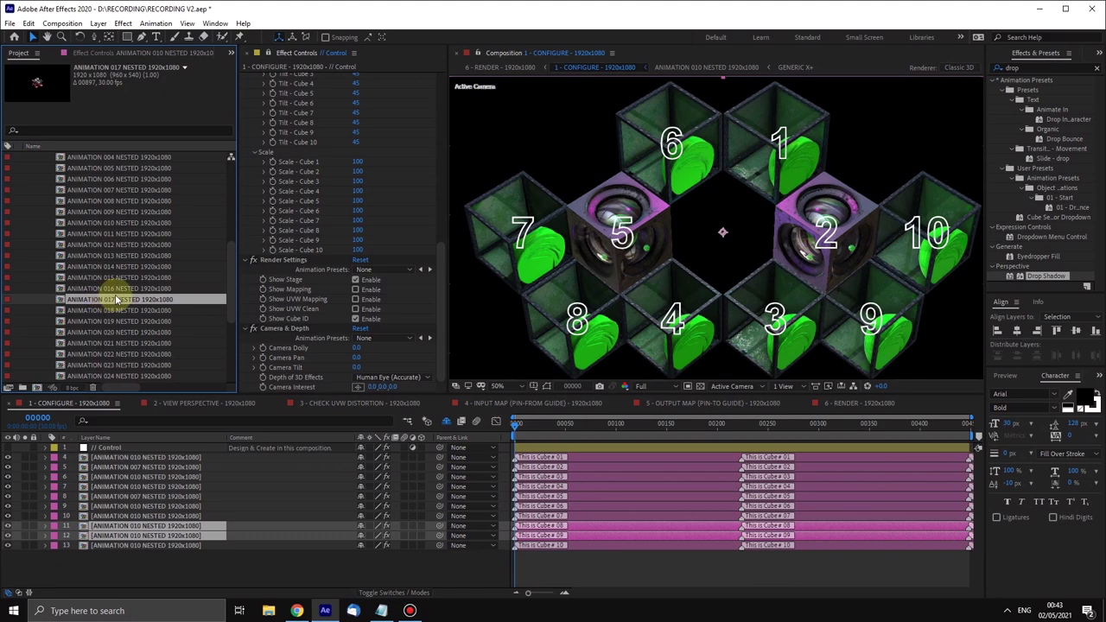
pyautogui.moveTo(107, 303); pyautogui.dragTo(151, 524)
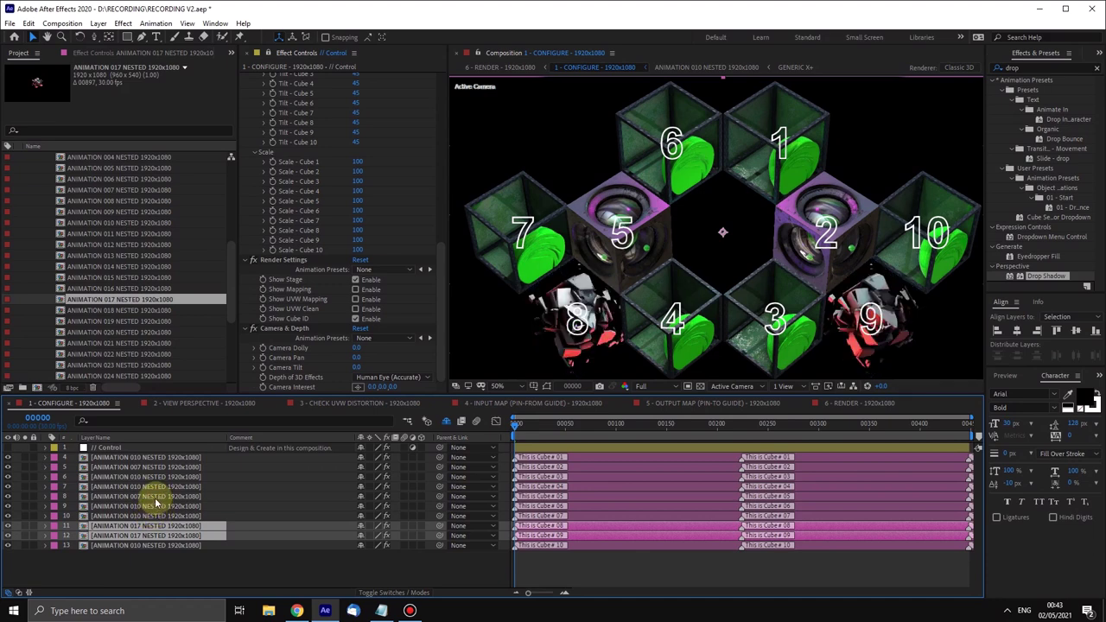
pyautogui.click(571, 557)
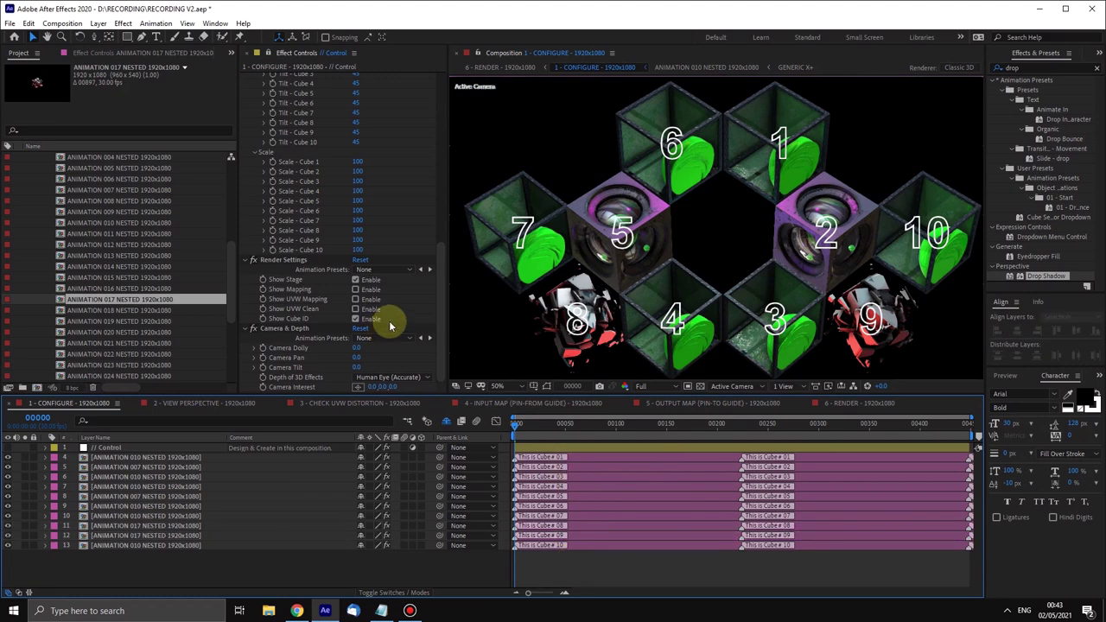
pyautogui.click(440, 291)
pyautogui.moveTo(440, 291); pyautogui.dragTo(302, 172)
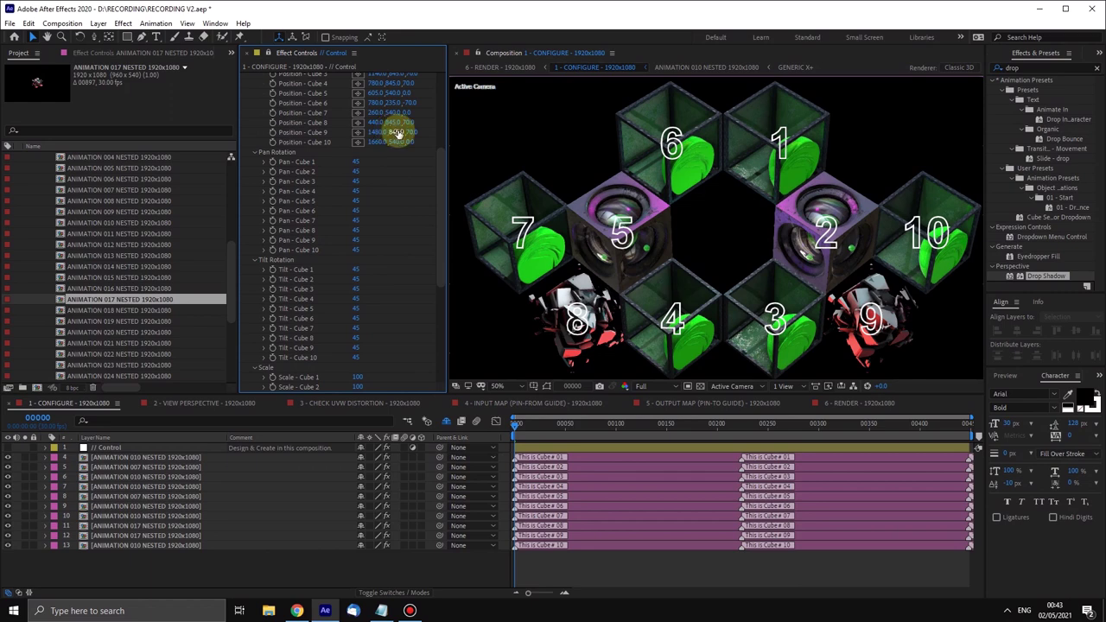
pyautogui.scroll(-1, 440, 168)
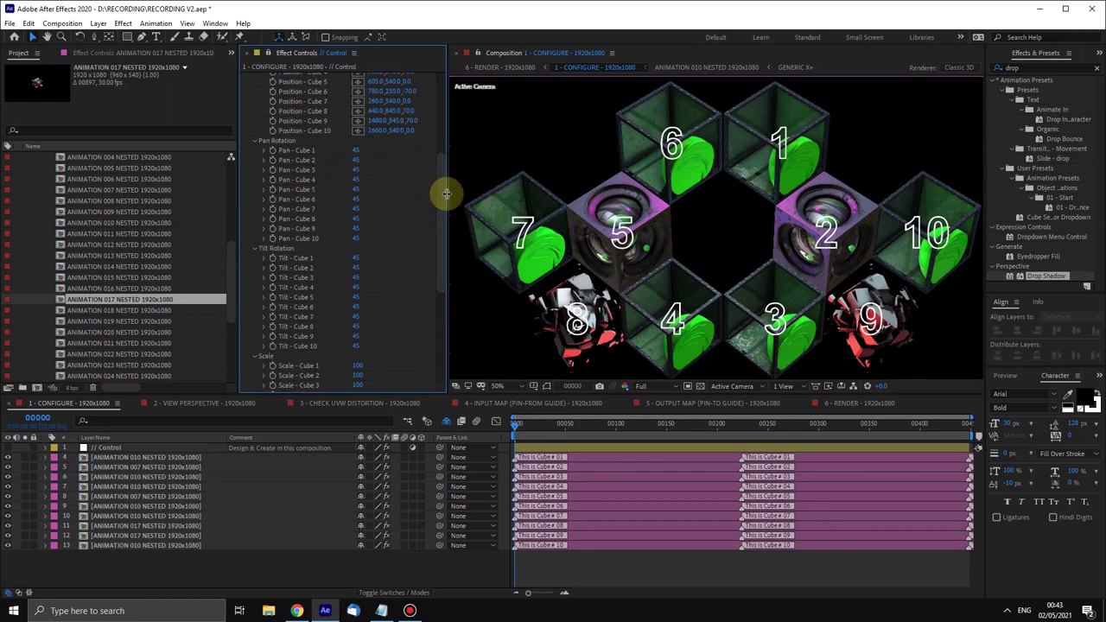
pyautogui.moveTo(440, 201); pyautogui.dragTo(441, 311)
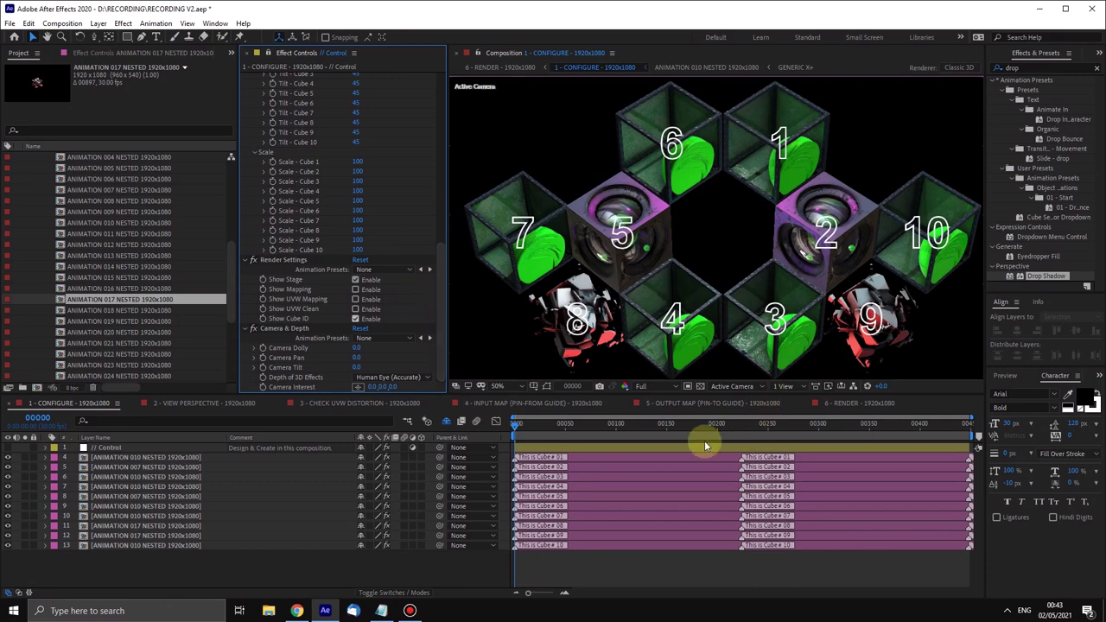
pyautogui.moveTo(687, 461); pyautogui.dragTo(707, 545)
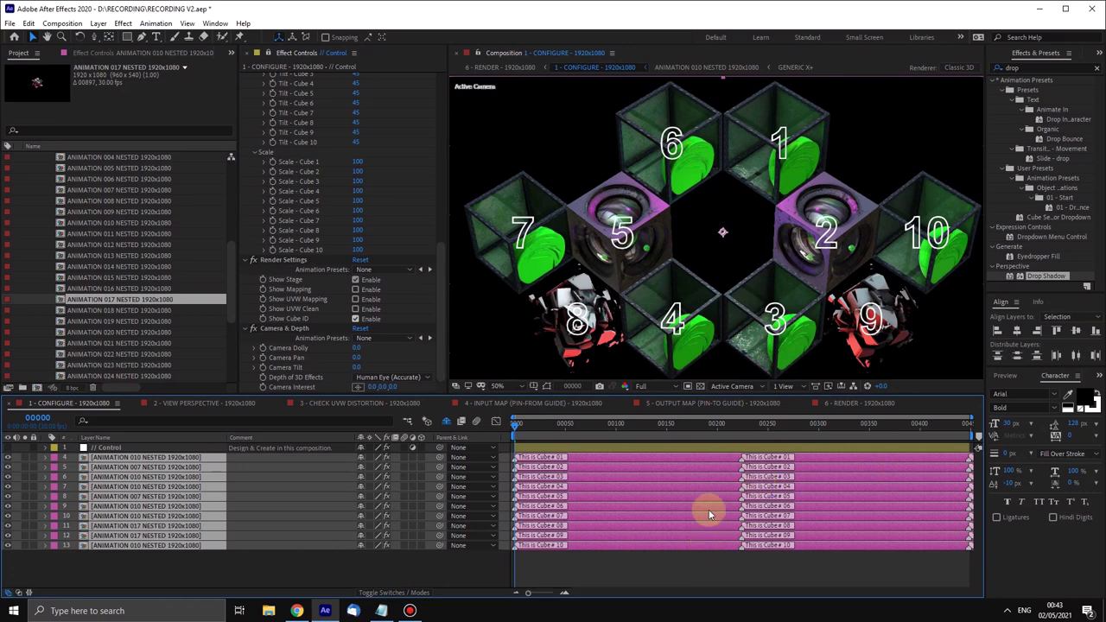
pyautogui.click(683, 561)
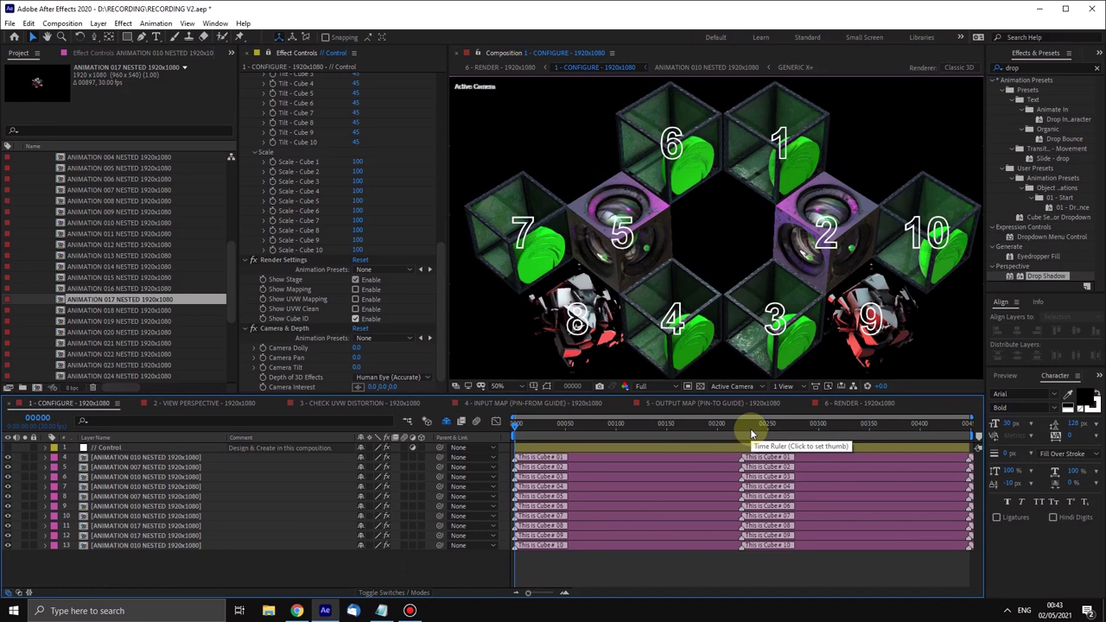
# Step: Slip the contents of the Cube # 01 to Cube # 06 layers by differing amounts, between about 80 and 185 frames, without moving the layers
pyautogui.click(605, 476)
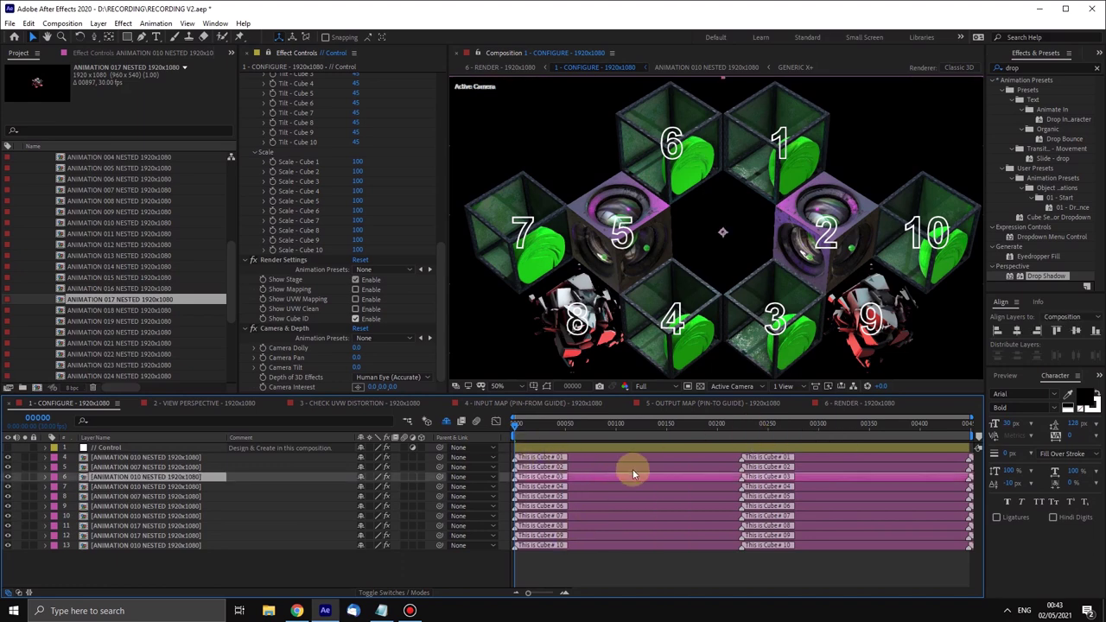
pyautogui.click(648, 479)
pyautogui.moveTo(647, 479)
pyautogui.mouseDown()
pyautogui.moveTo(566, 481)
pyautogui.moveTo(661, 476)
pyautogui.mouseUp()
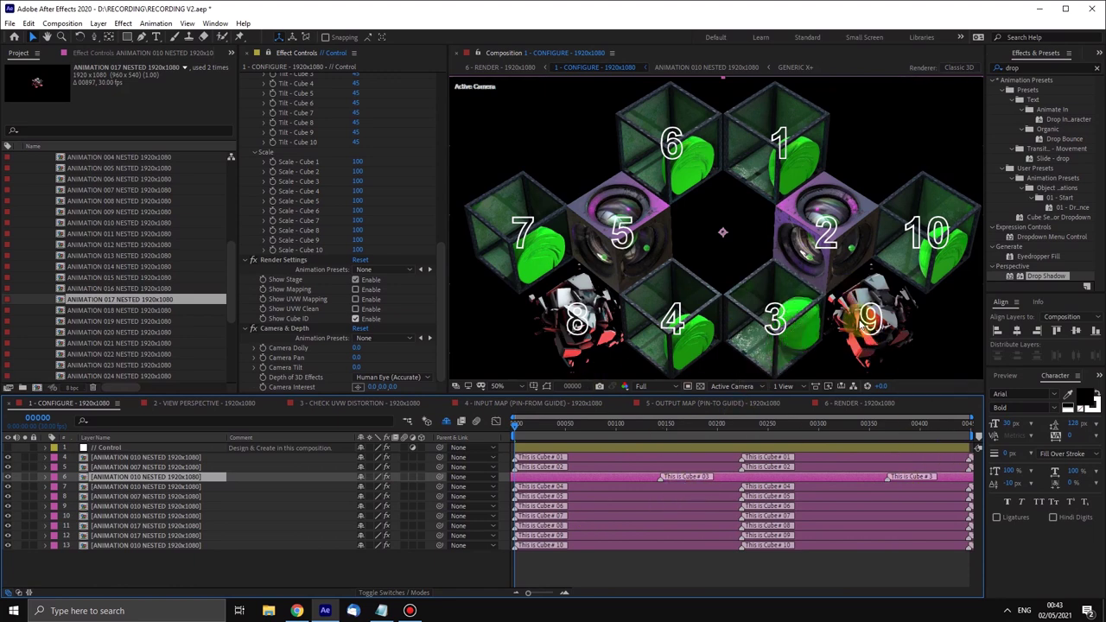
pyautogui.click(703, 458)
pyautogui.moveTo(702, 458); pyautogui.dragTo(685, 496)
pyautogui.click(713, 507)
pyautogui.moveTo(562, 489); pyautogui.dragTo(645, 490)
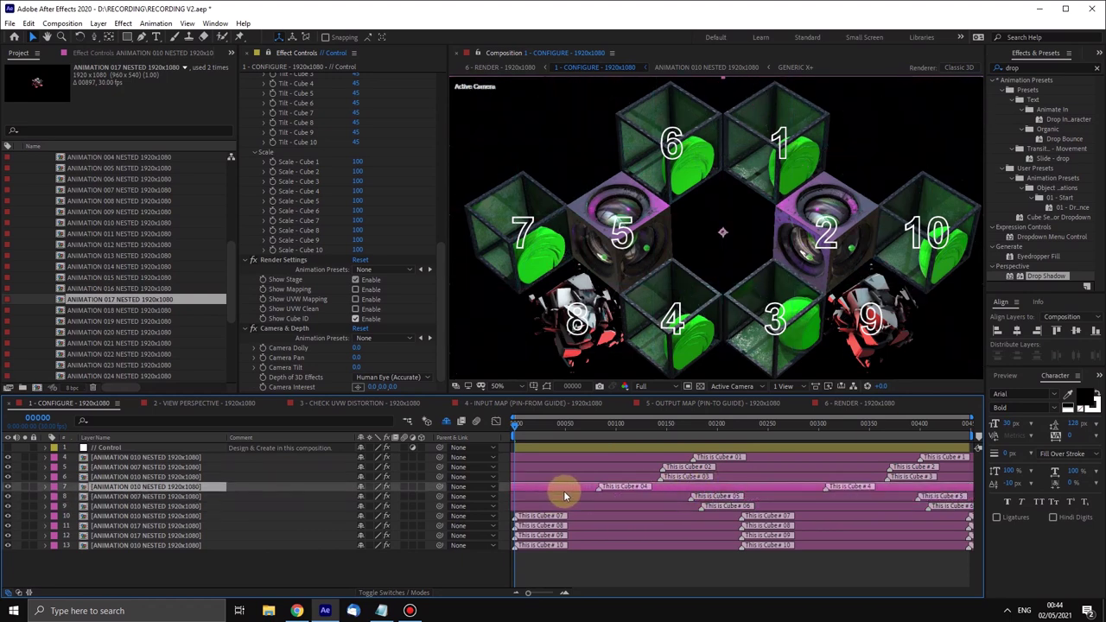
# Step: Slip the contents of the Cube # 09, Cube # 08 and Cube # 10 layers, bringing their markers to about frames 160, 150 and 110
pyautogui.moveTo(638, 536); pyautogui.dragTo(798, 543)
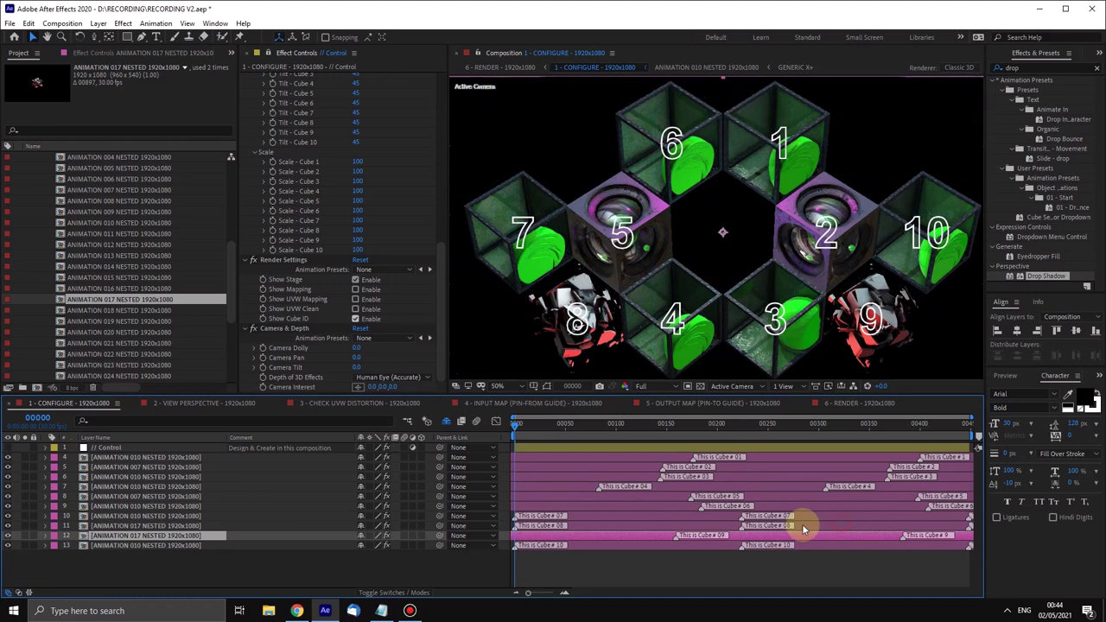
pyautogui.moveTo(613, 525); pyautogui.dragTo(762, 529)
pyautogui.moveTo(608, 548); pyautogui.dragTo(717, 548)
pyautogui.click(723, 556)
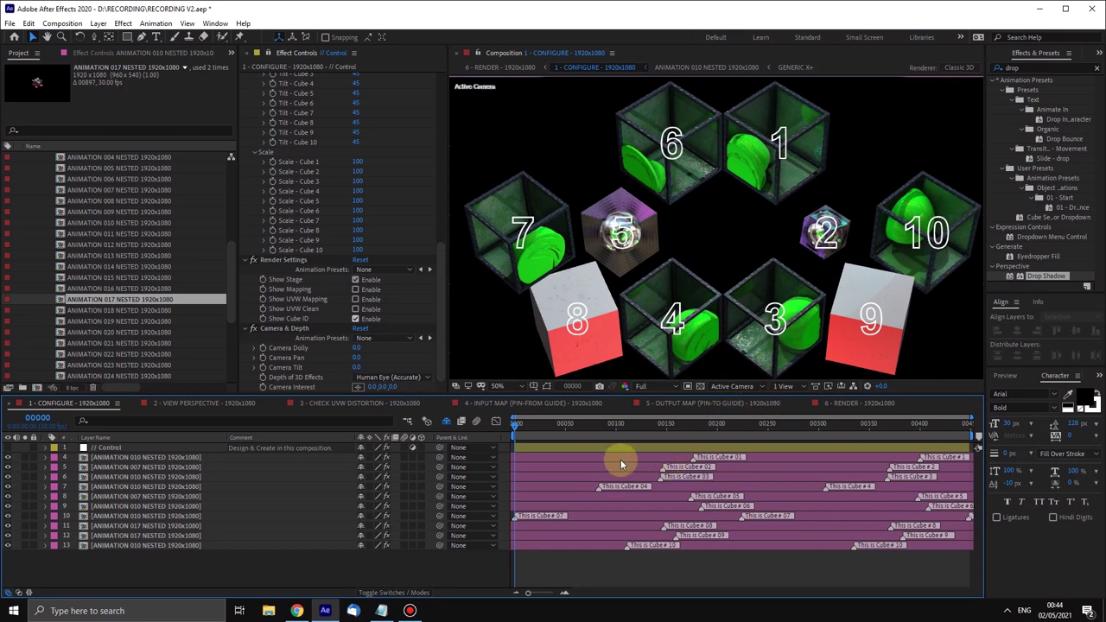
# Step: Slip the contents of Cube # 08 back to about frame 100 and Cube # 02 to about frame 50 to desynchronise matching cubes
pyautogui.click(155, 516)
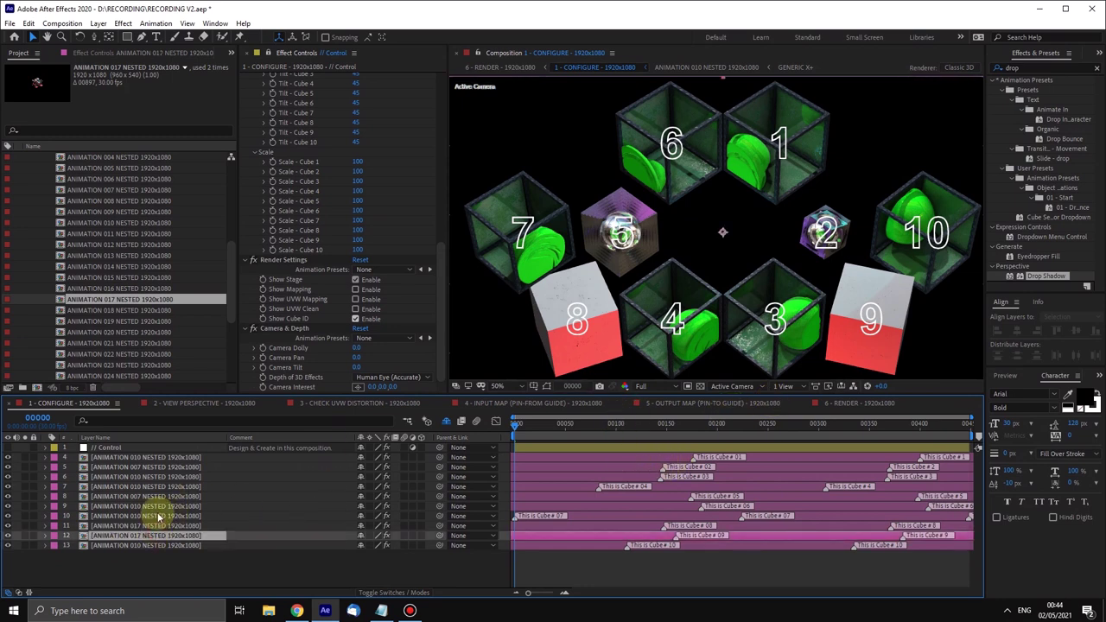
pyautogui.click(549, 537)
pyautogui.click(563, 526)
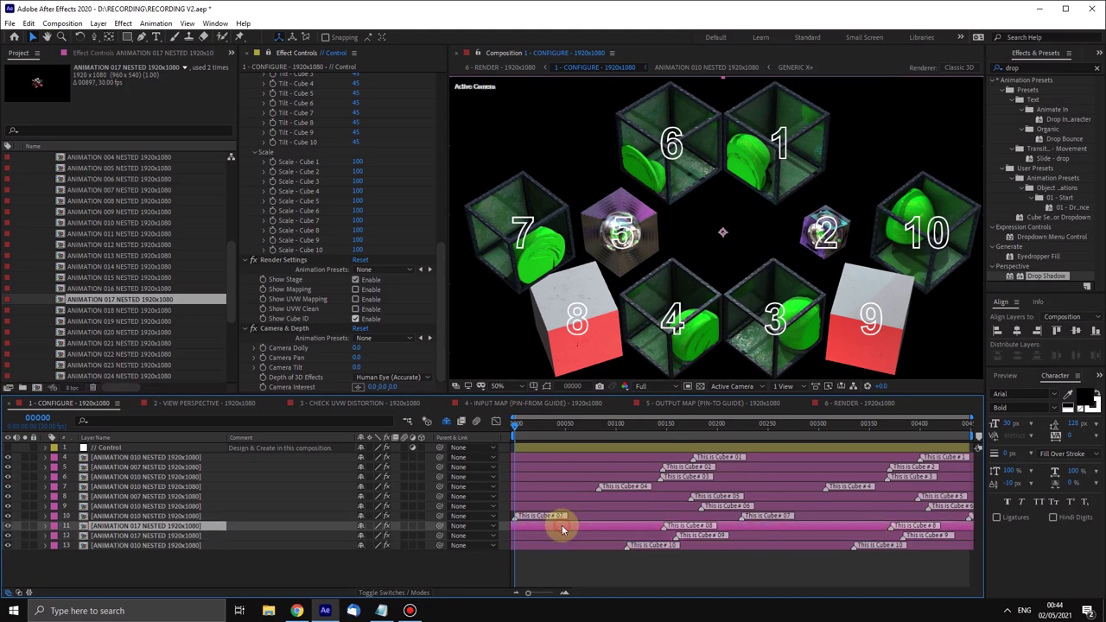
pyautogui.moveTo(571, 534)
pyautogui.mouseDown()
pyautogui.moveTo(557, 529)
pyautogui.moveTo(585, 531)
pyautogui.moveTo(571, 534)
pyautogui.mouseUp()
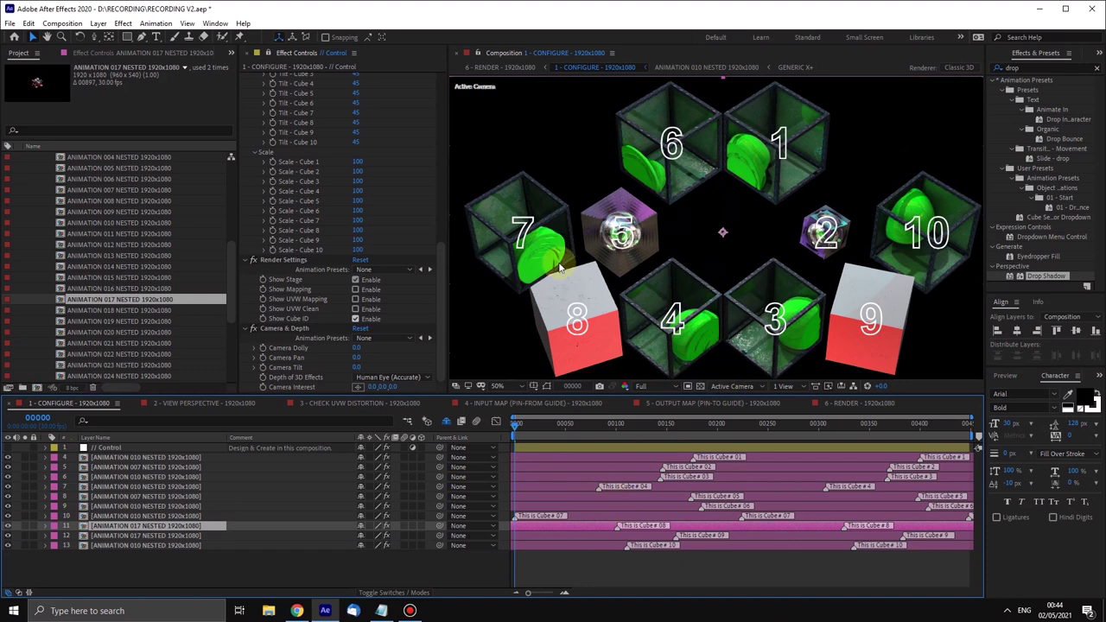
pyautogui.click(358, 315)
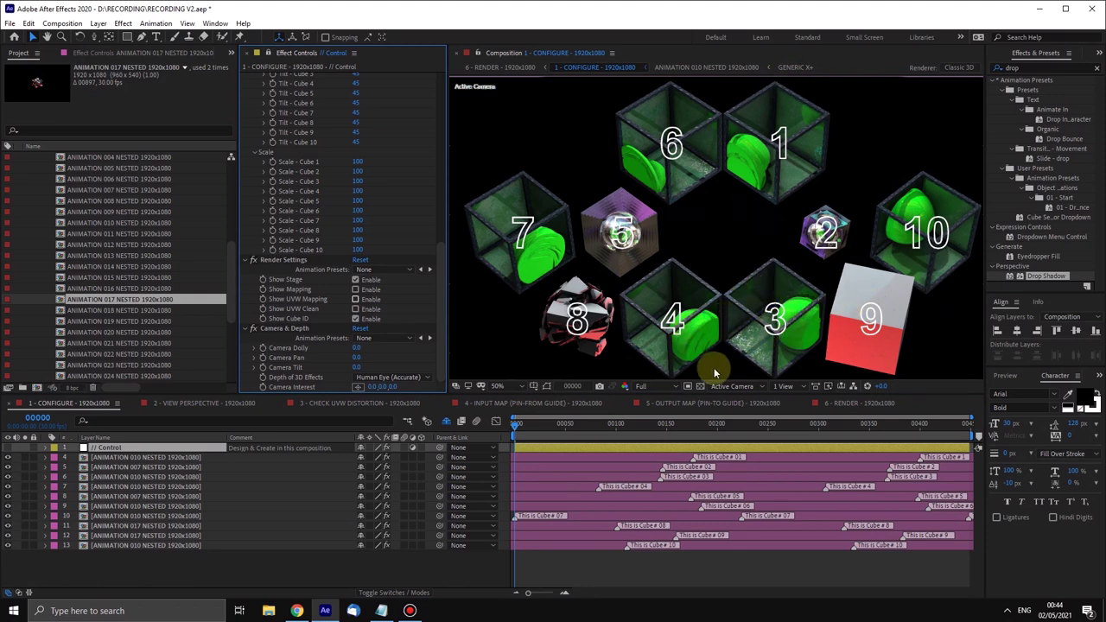
pyautogui.moveTo(641, 469); pyautogui.dragTo(546, 469)
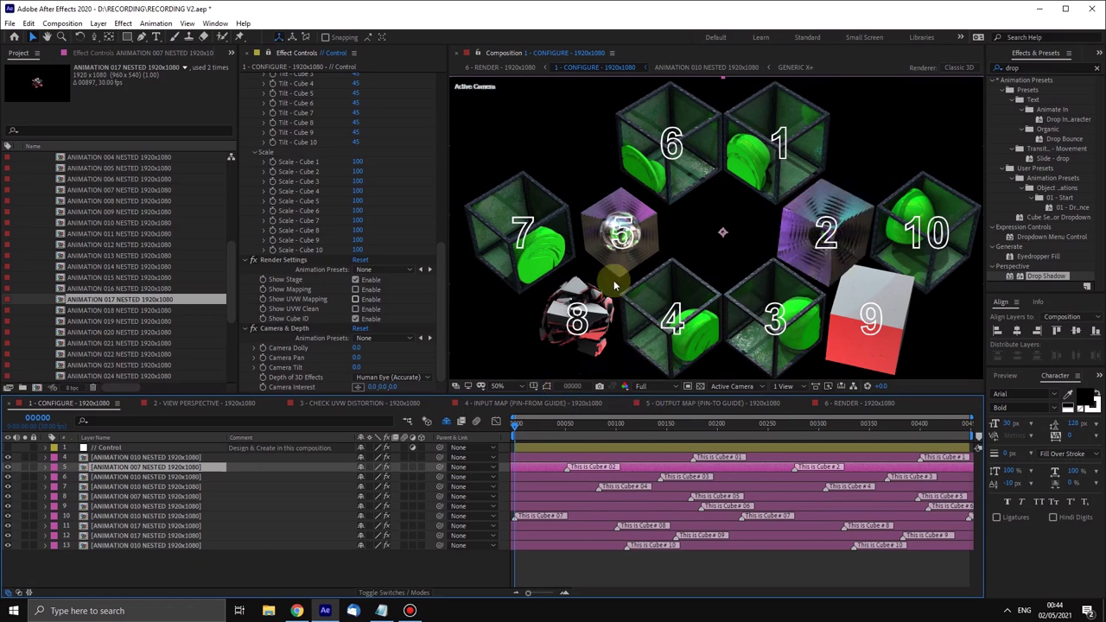
# Step: Add 180 to Pan - Cube 1 in the Pan Rotation settings of // Control, setting it to 225
pyautogui.click(444, 279)
pyautogui.moveTo(444, 278); pyautogui.dragTo(424, 168)
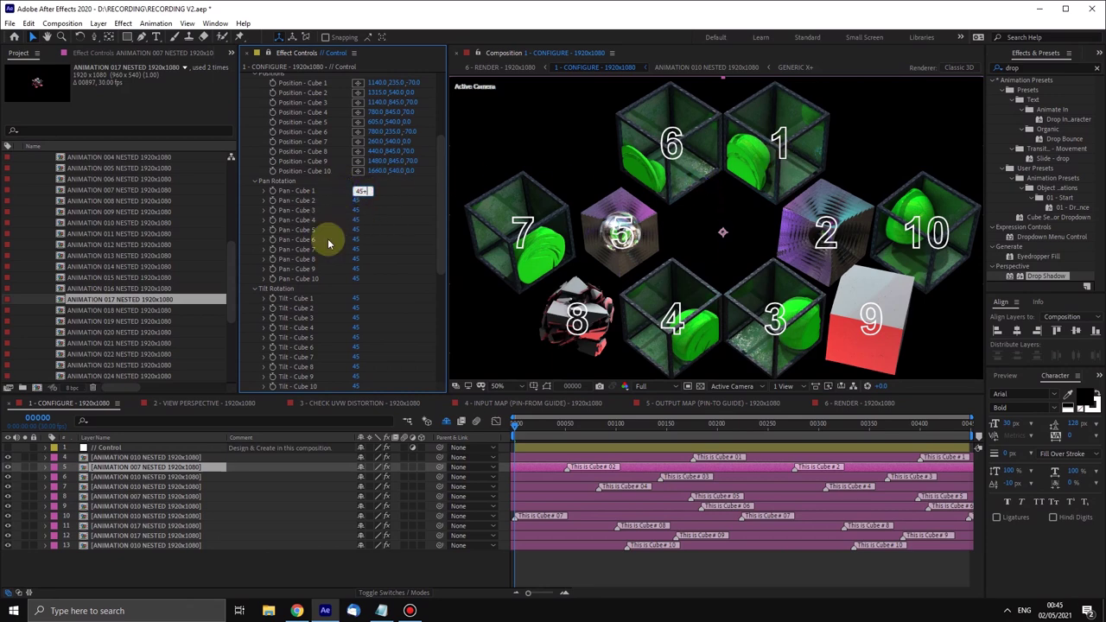
pyautogui.write('+180')
pyautogui.press('Return')
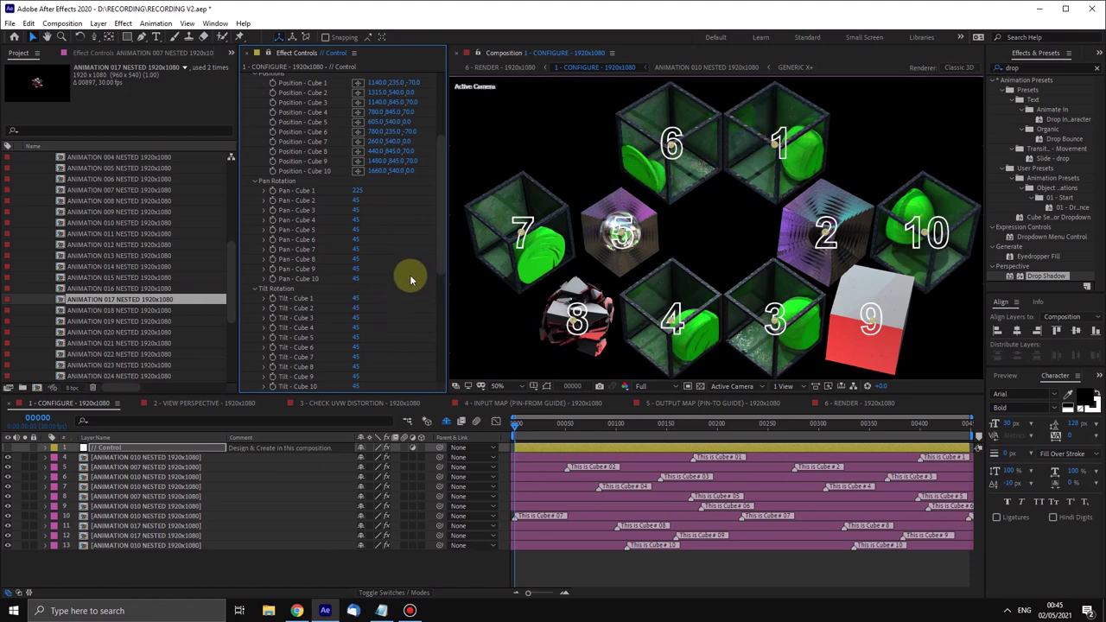
# Step: Set Pan - Cube 3 to 315 in the Pan Rotation settings of // Control, then clear the layer selection
pyautogui.scroll(-2, 398, 273)
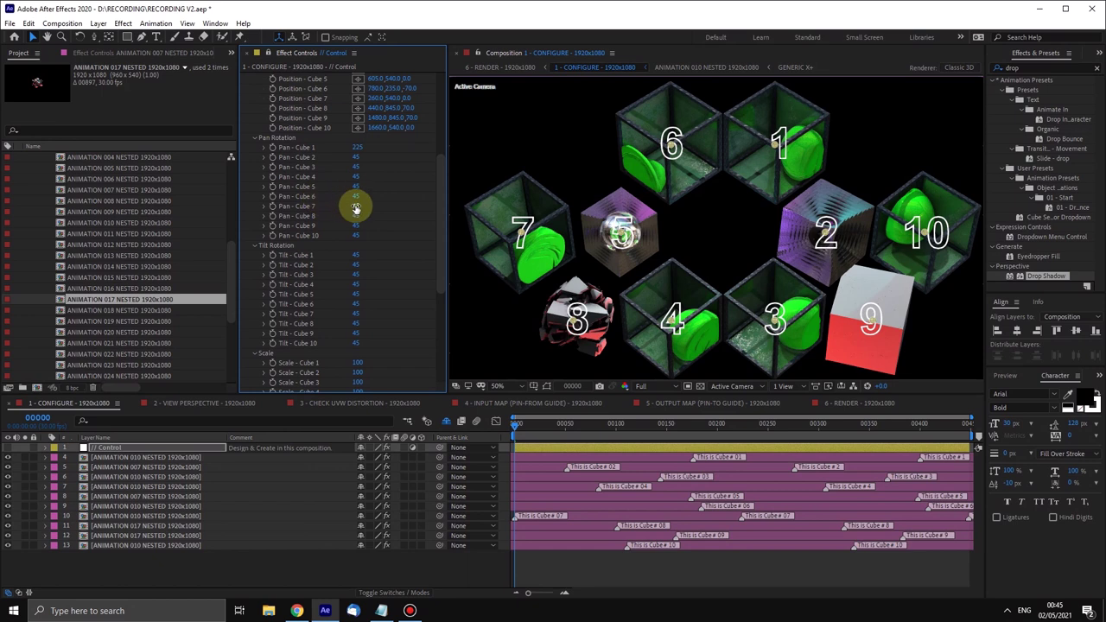
pyautogui.click(358, 167)
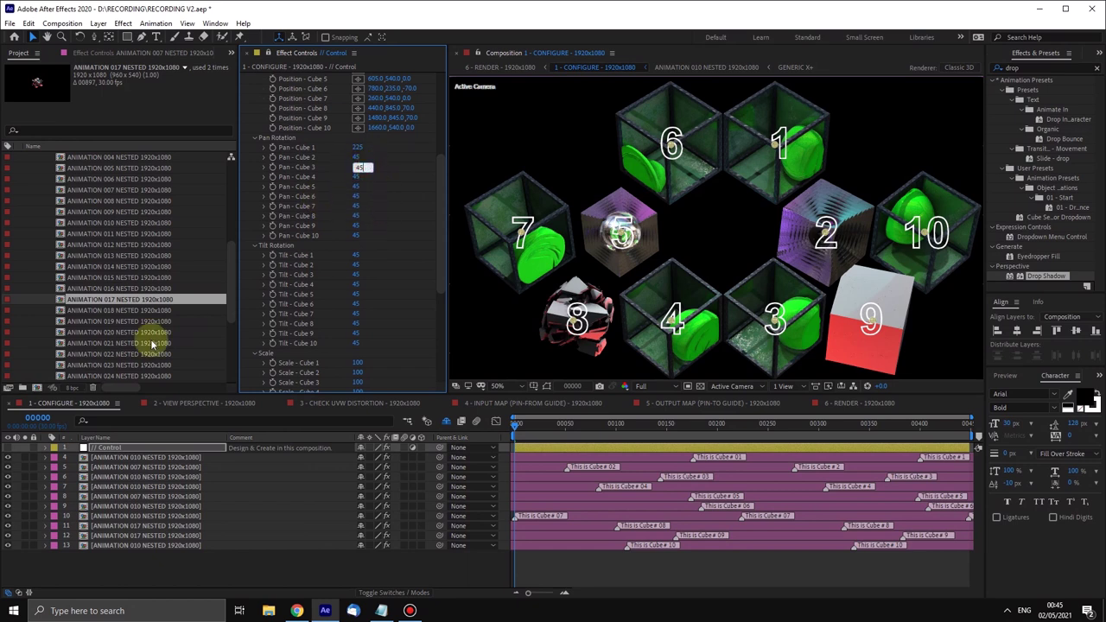
pyautogui.write('+2')
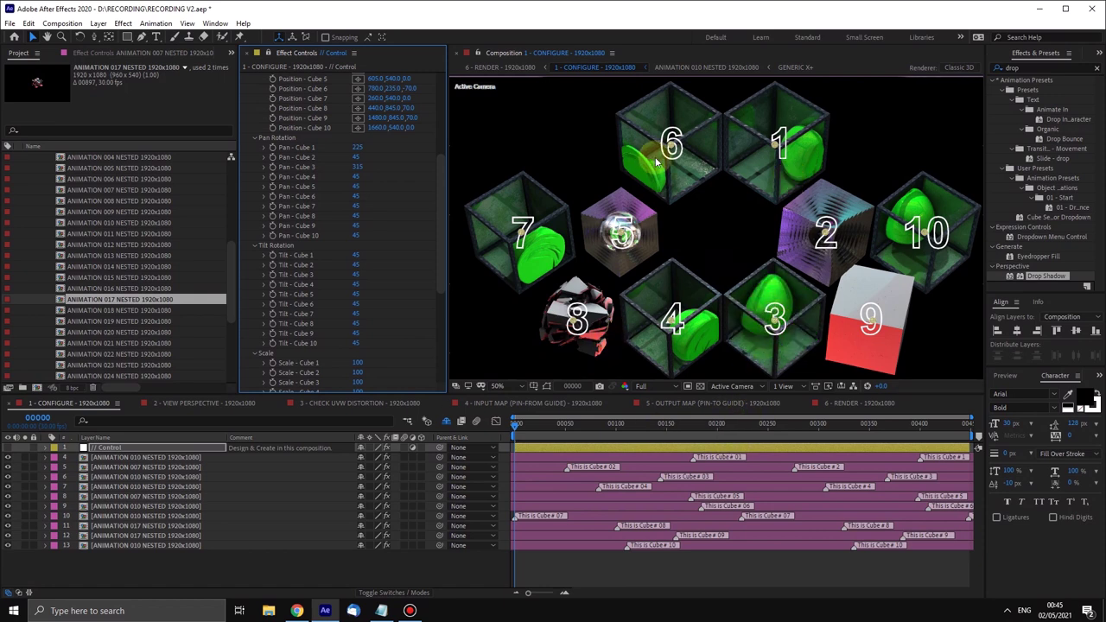
pyautogui.click(579, 531)
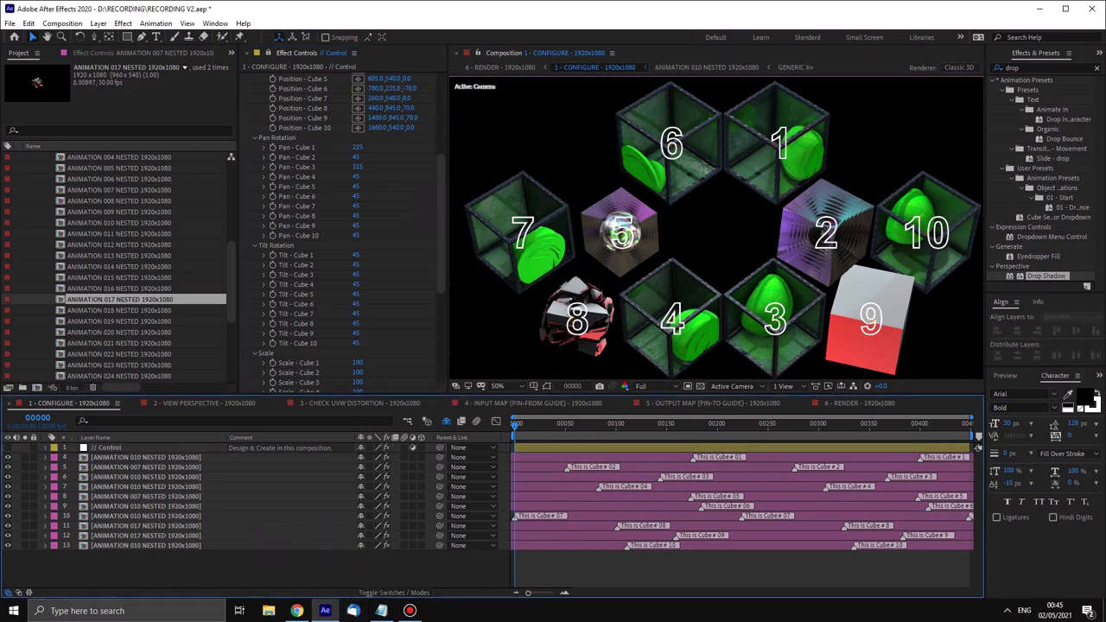
pyautogui.click(410, 611)
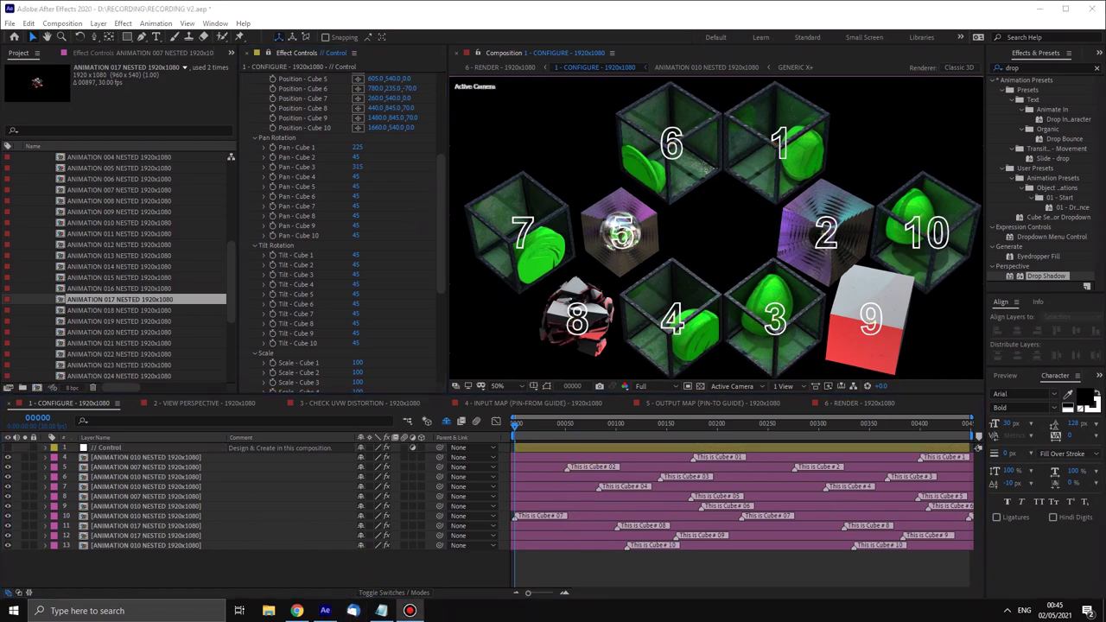
pyautogui.click(638, 568)
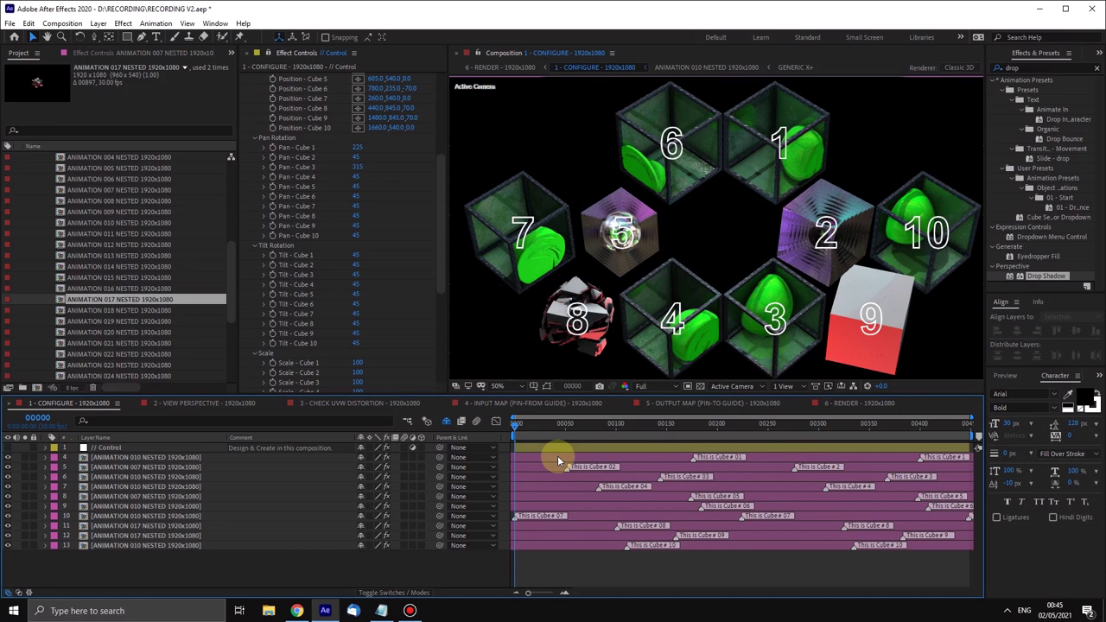
# Step: Replace the source of the Cube # 09 layer with ANIMATION 012 NESTED 1920x1080
pyautogui.click(255, 508)
pyautogui.click(201, 517)
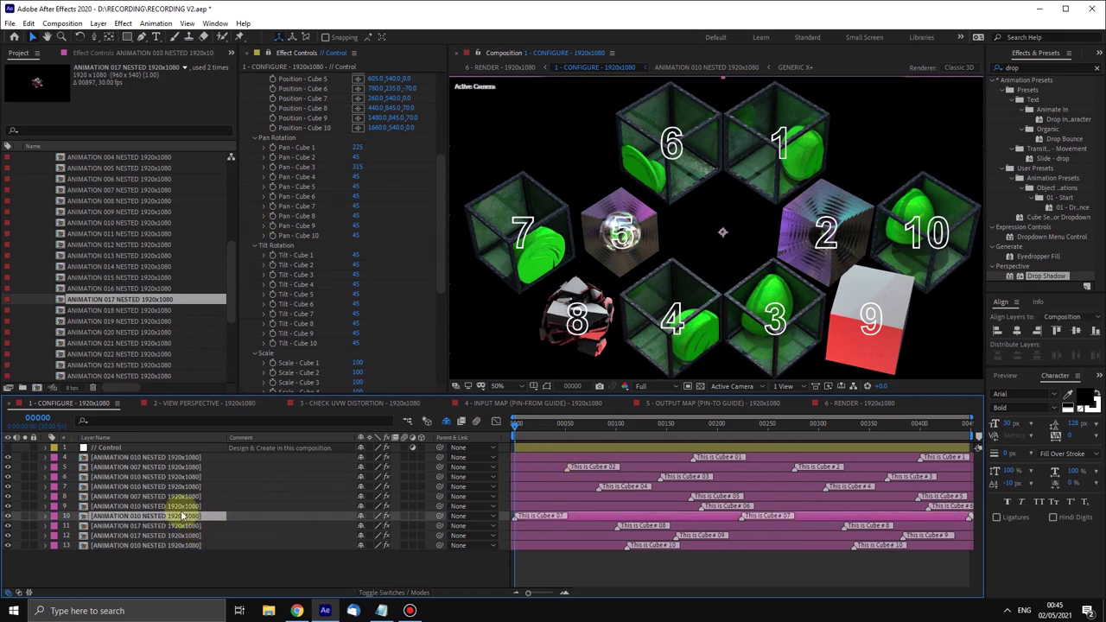
pyautogui.click(178, 506)
pyautogui.click(186, 527)
pyautogui.click(184, 546)
pyautogui.click(184, 537)
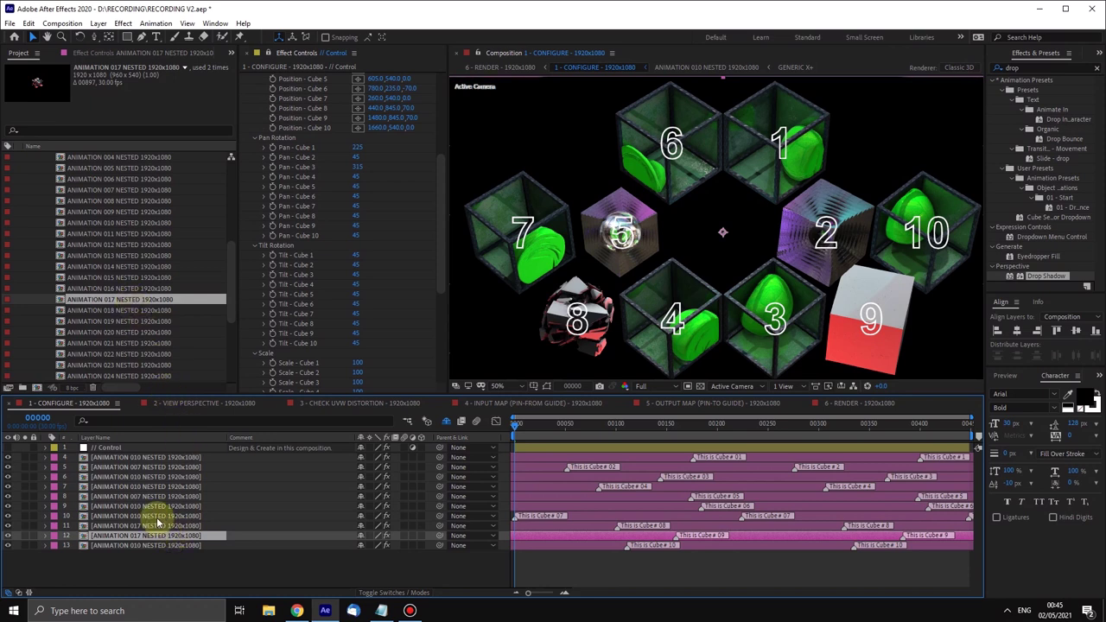
pyautogui.click(142, 246)
pyautogui.moveTo(143, 246); pyautogui.dragTo(149, 536)
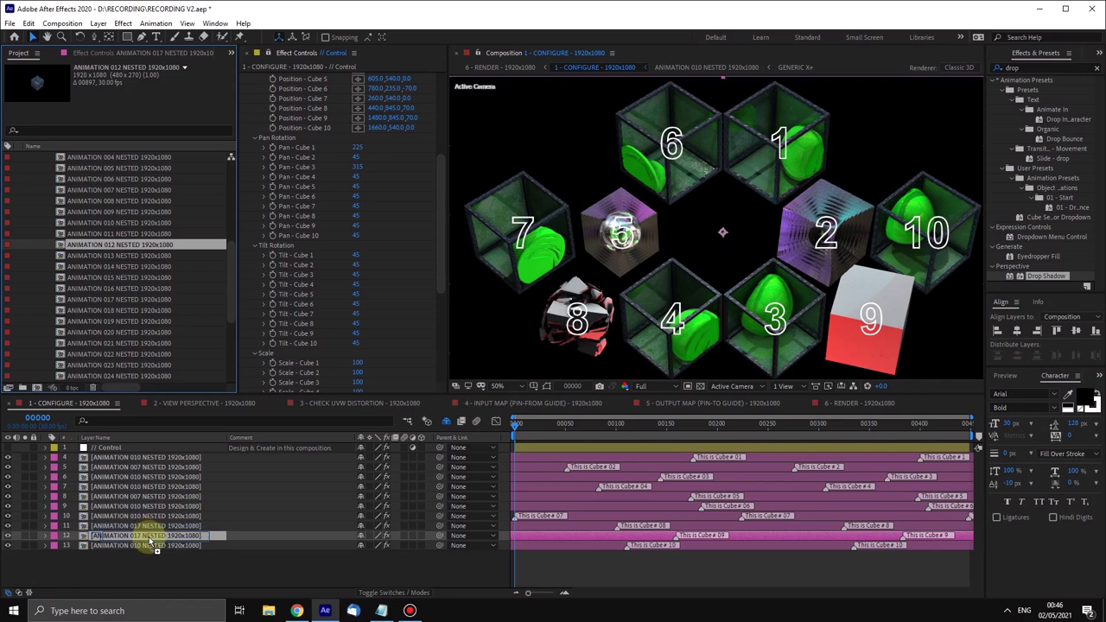
# Step: Replace the source of the Cube # 10 layer with ANIMATION 014 NESTED 1920x1080
pyautogui.click(153, 509)
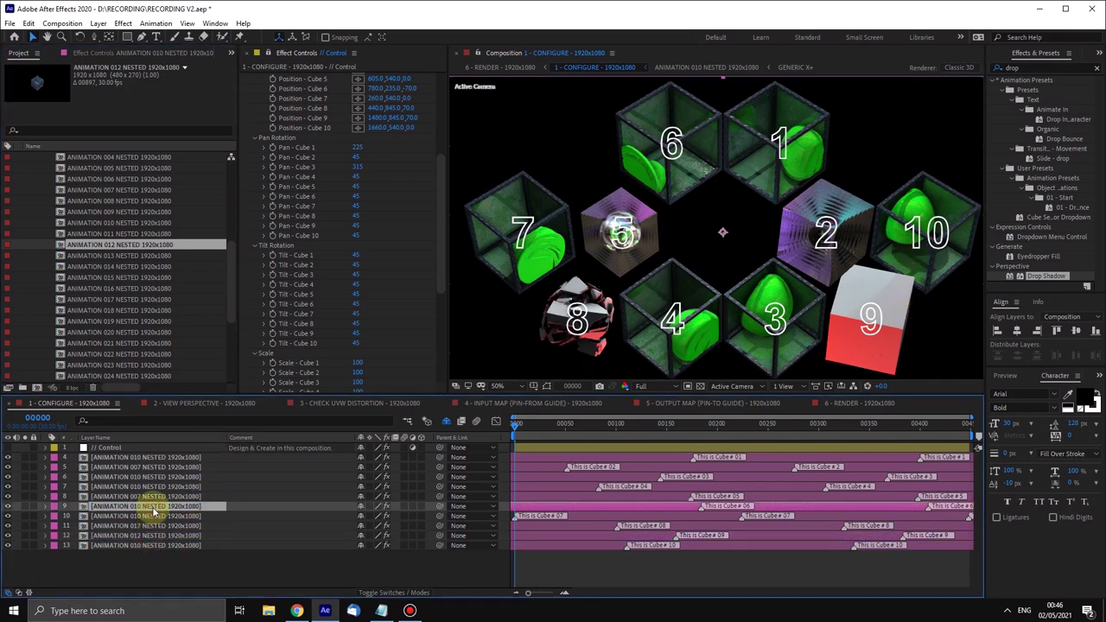
pyautogui.click(177, 545)
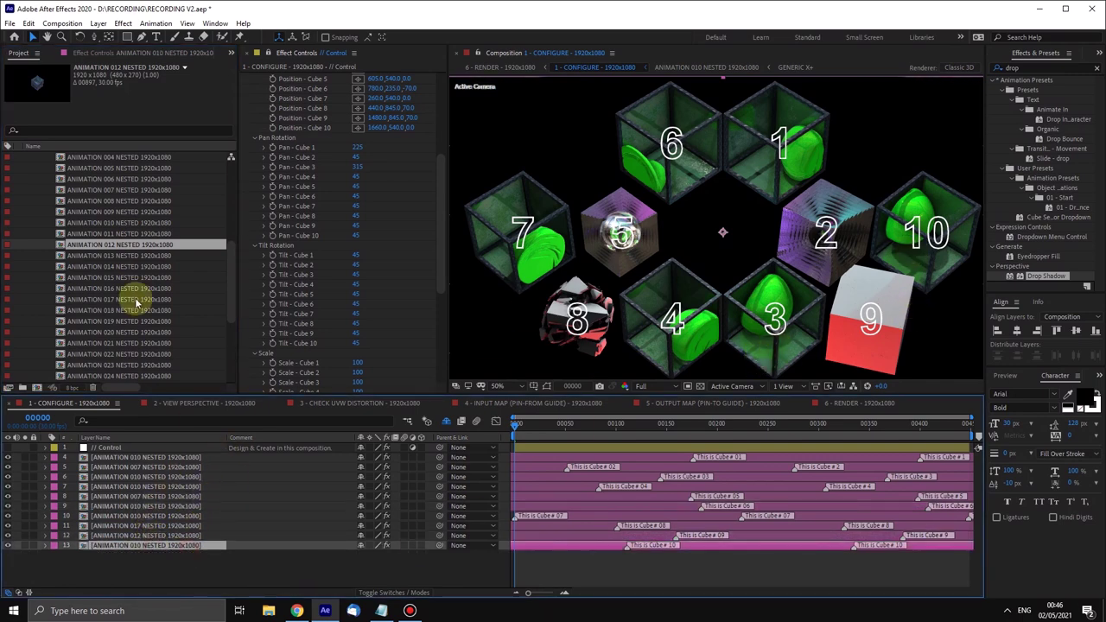
pyautogui.click(136, 280)
pyautogui.click(115, 267)
pyautogui.moveTo(105, 268); pyautogui.dragTo(198, 315)
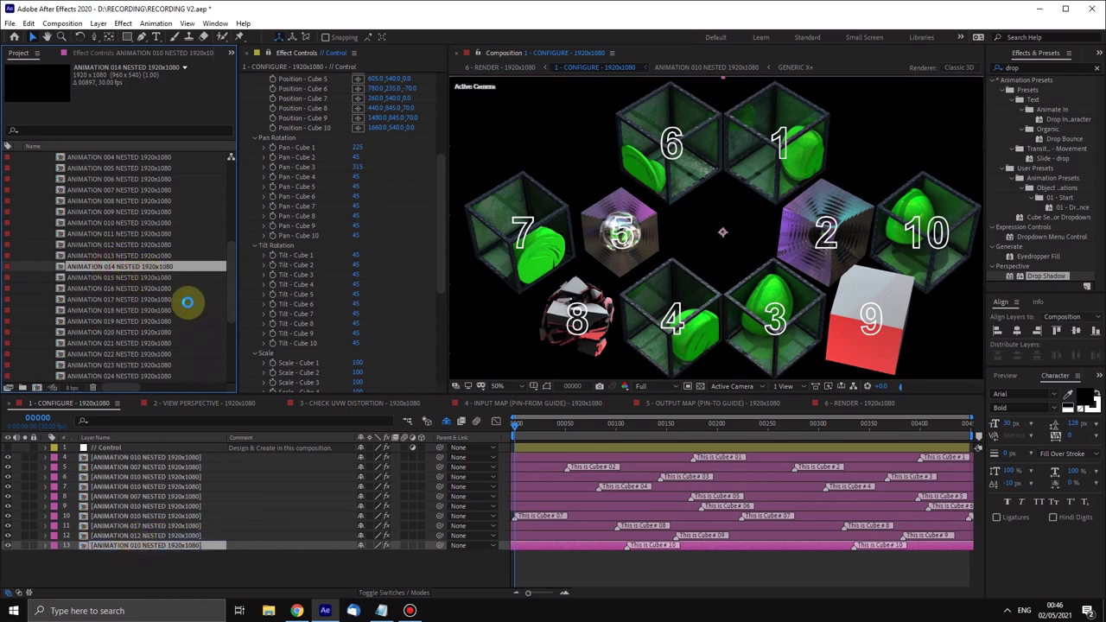
# Step: Replace the source of the Cube # 04 layer with ANIMATION 020 NESTED 1920x1080
pyautogui.click(129, 354)
pyautogui.click(124, 331)
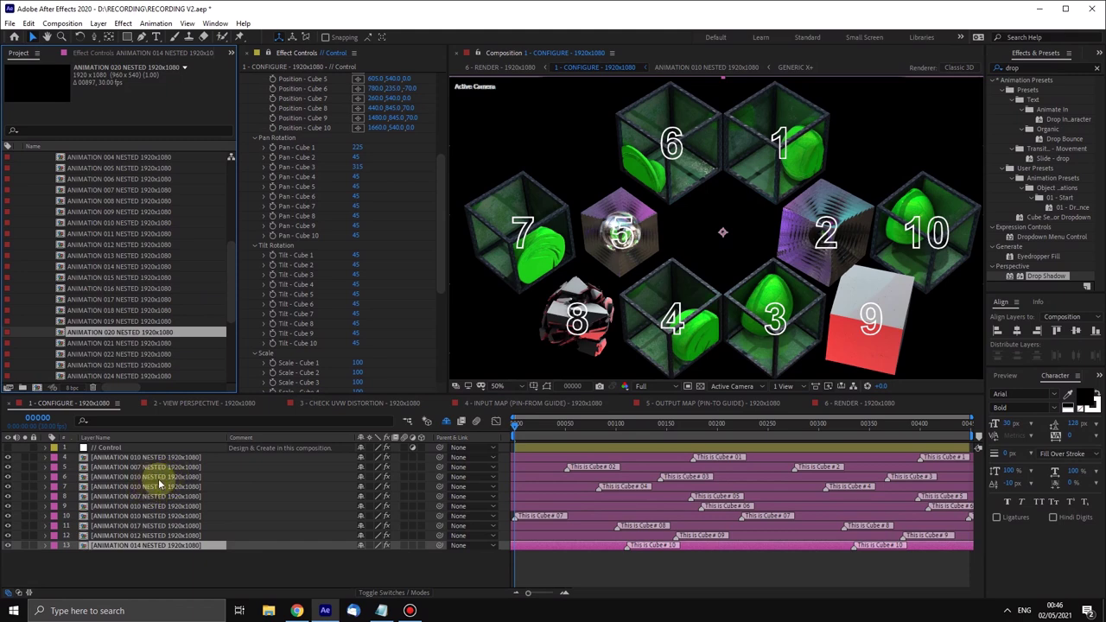
pyautogui.click(571, 489)
pyautogui.moveTo(111, 332); pyautogui.dragTo(157, 471)
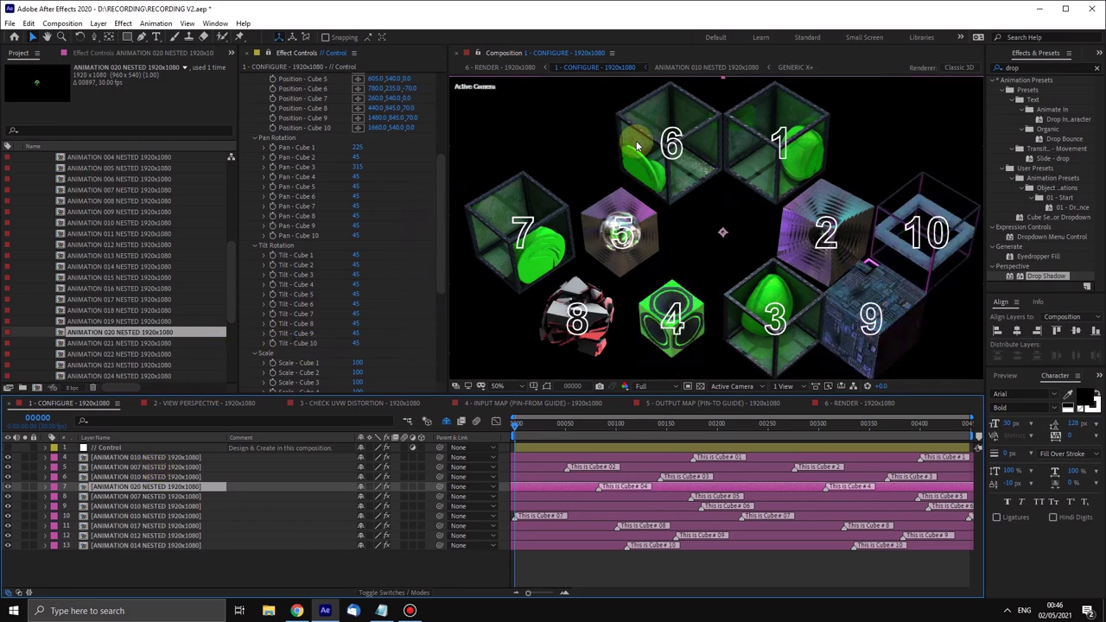
# Step: Review the range of supplied animation comps, 001 to 038, in the DJVB INCLUDED CUBES folder
pyautogui.moveTo(440, 187); pyautogui.dragTo(445, 274)
pyautogui.click(355, 323)
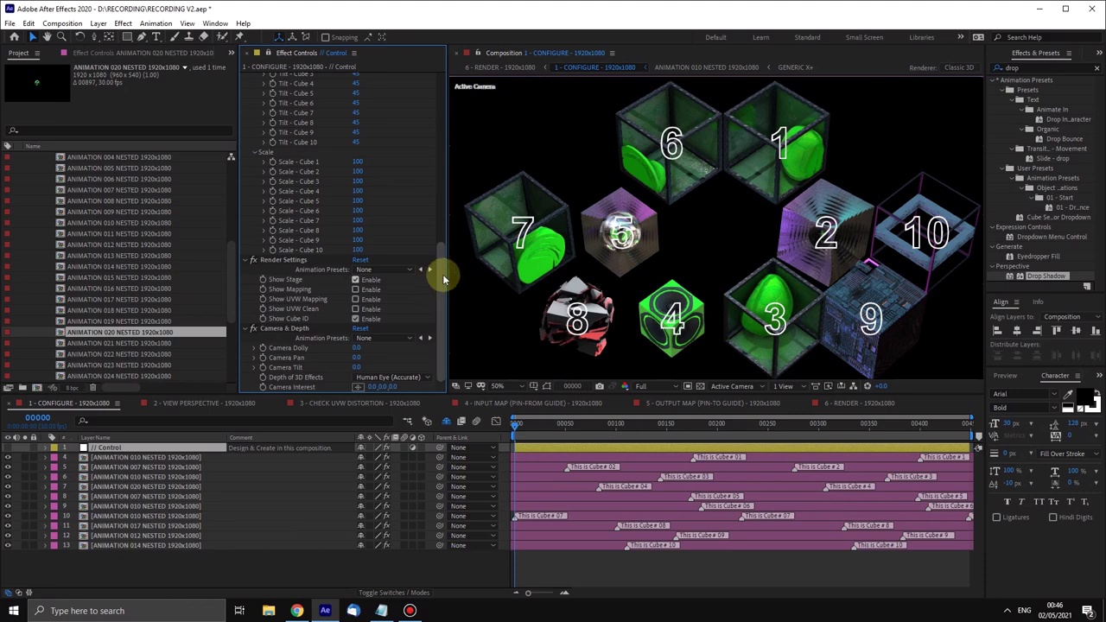
pyautogui.moveTo(225, 268); pyautogui.dragTo(222, 346)
pyautogui.click(117, 367)
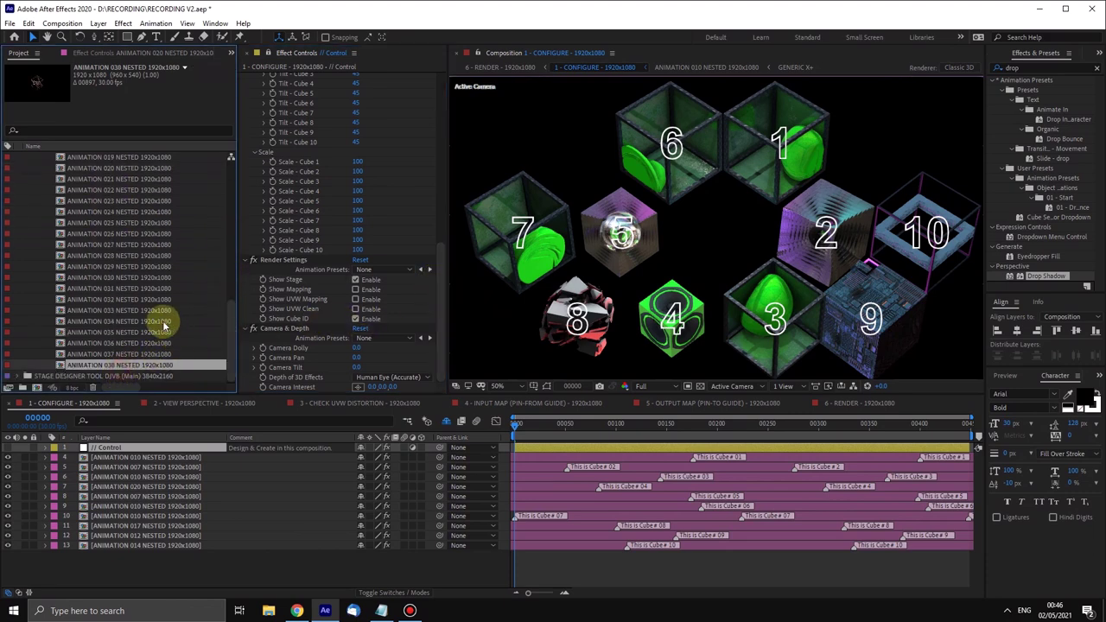
pyautogui.scroll(7, 160, 311)
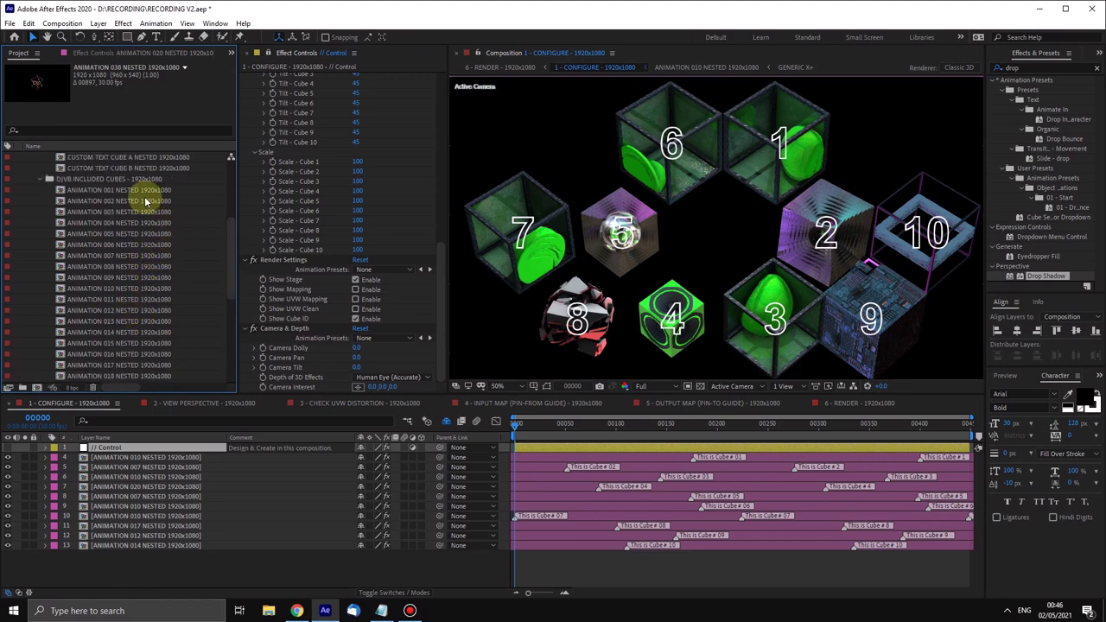
pyautogui.keyDown('shift'); pyautogui.click(151, 191); pyautogui.keyUp('shift')
pyautogui.scroll(3, 154, 275)
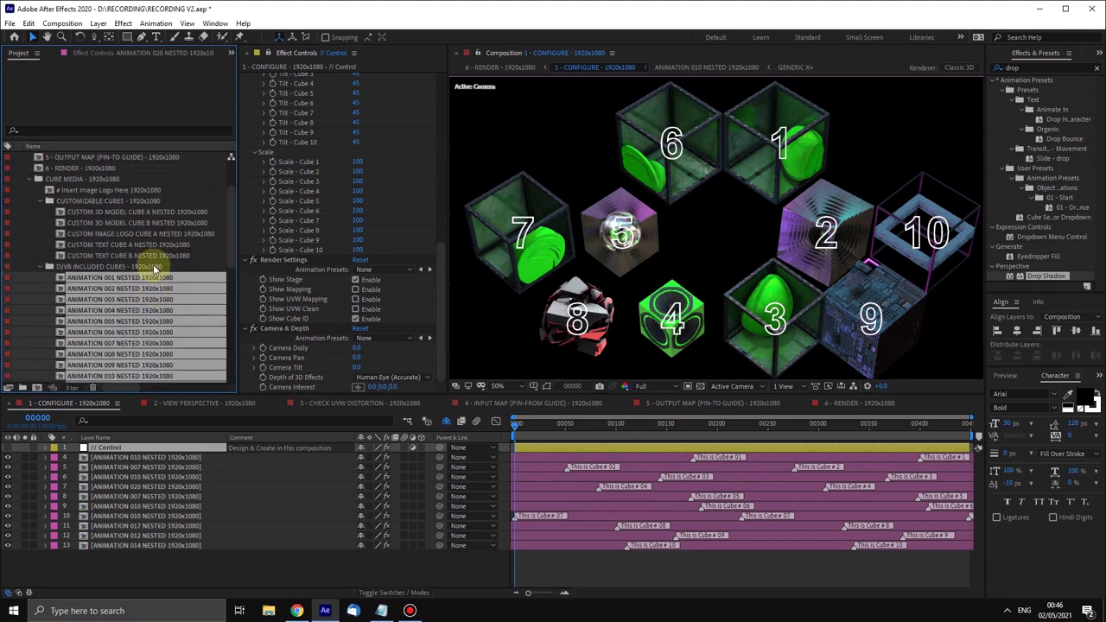
pyautogui.click(153, 254)
pyautogui.click(156, 289)
pyautogui.click(166, 234)
pyautogui.click(147, 298)
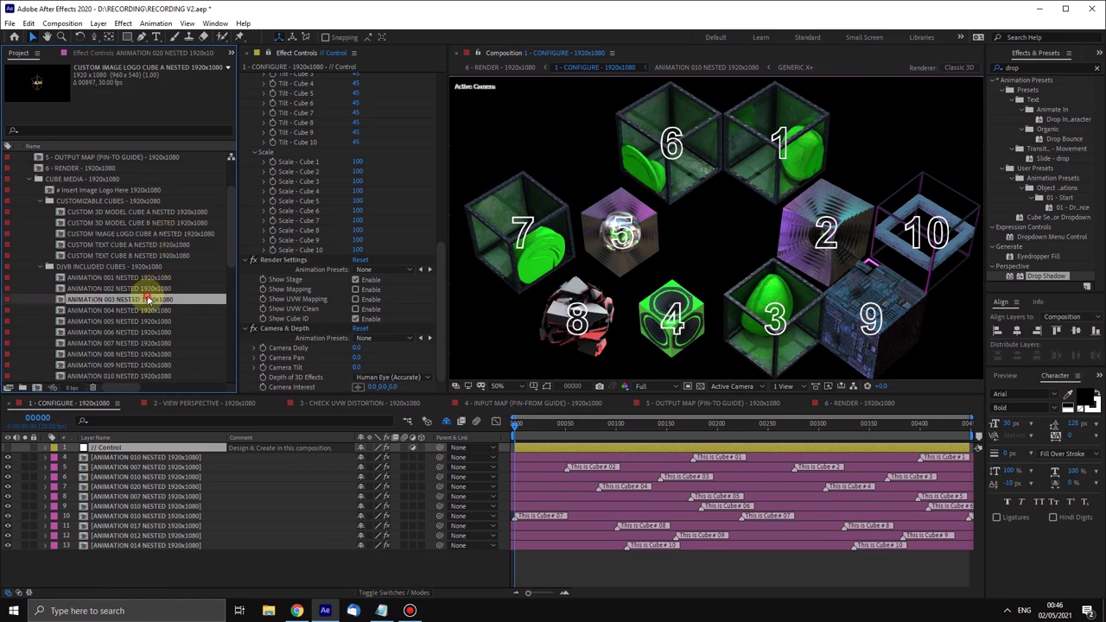
pyautogui.click(147, 289)
pyautogui.click(150, 278)
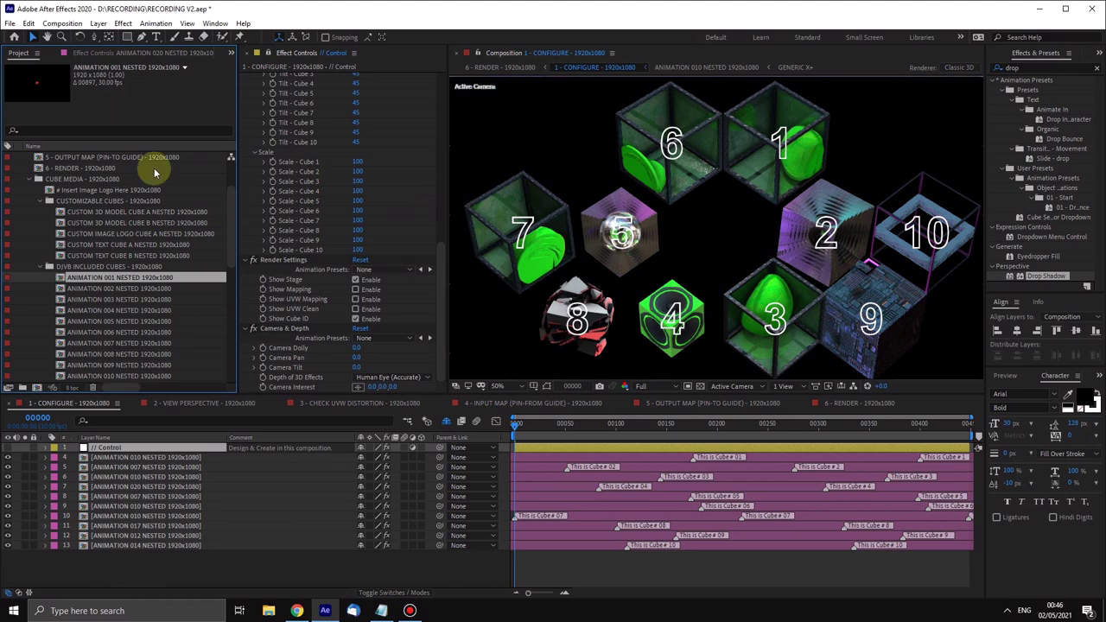
# Step: Review the 3D model, image logo and text cube comps in the CUSTOMIZABLE CUBES folder
pyautogui.click(150, 257)
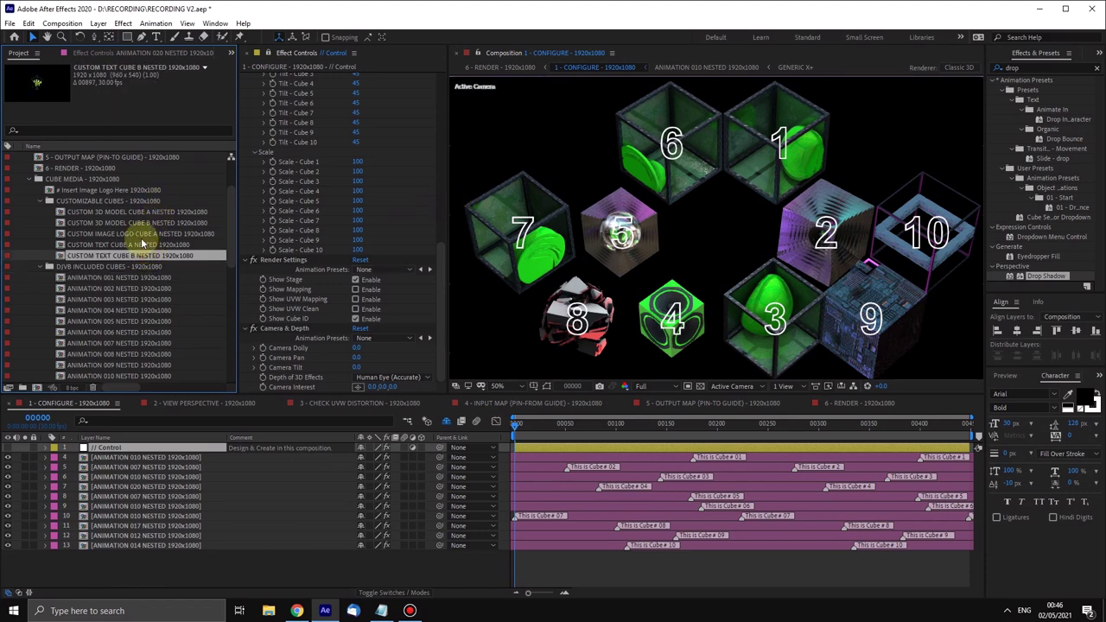
pyautogui.keyDown('shift'); pyautogui.click(136, 213); pyautogui.keyUp('shift')
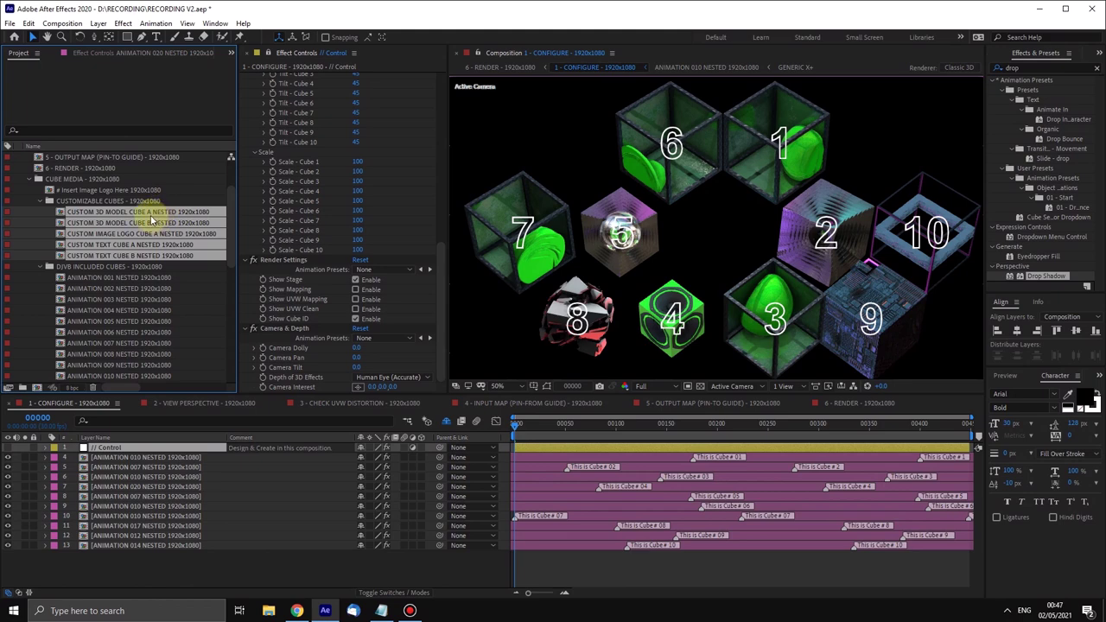
pyautogui.click(138, 200)
pyautogui.click(136, 213)
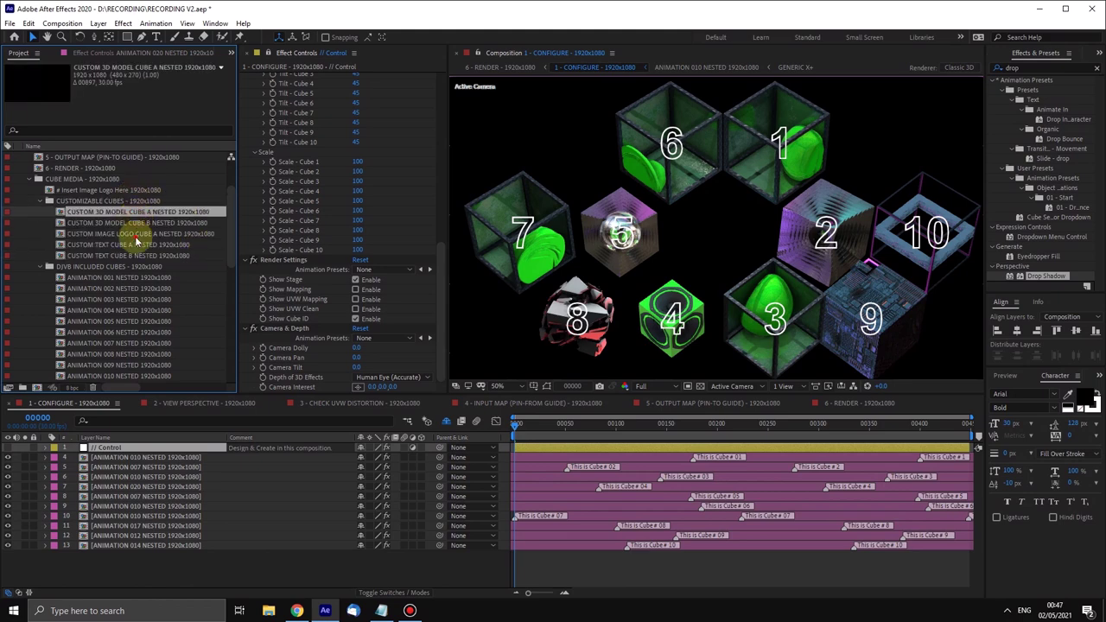
pyautogui.click(136, 235)
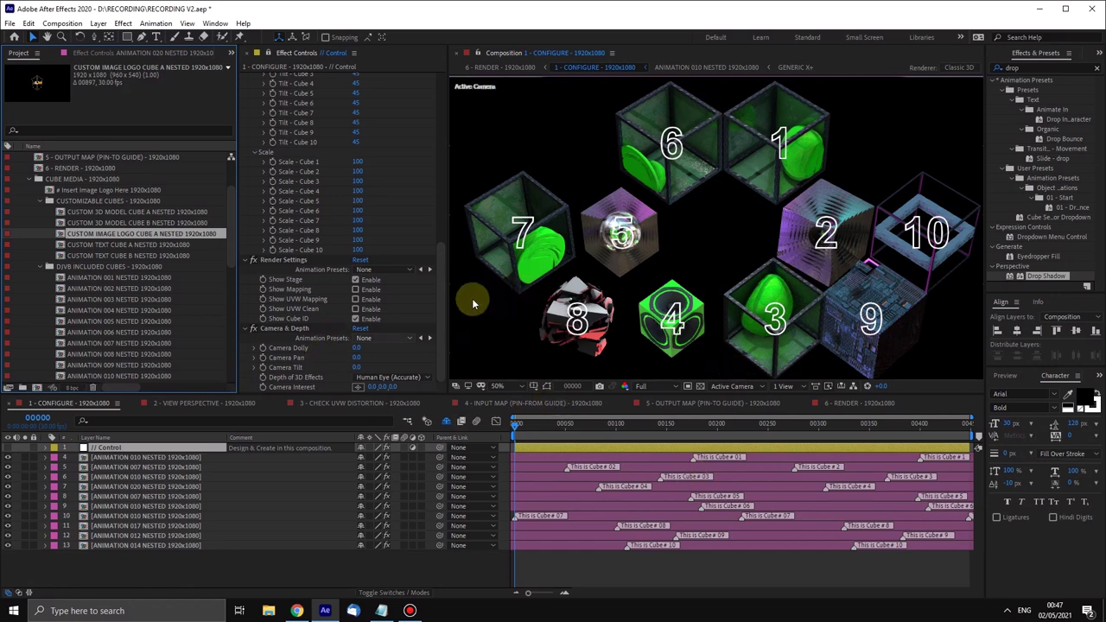
# Step: Disable Show Cube ID in the Render Settings of // Control
pyautogui.click(441, 333)
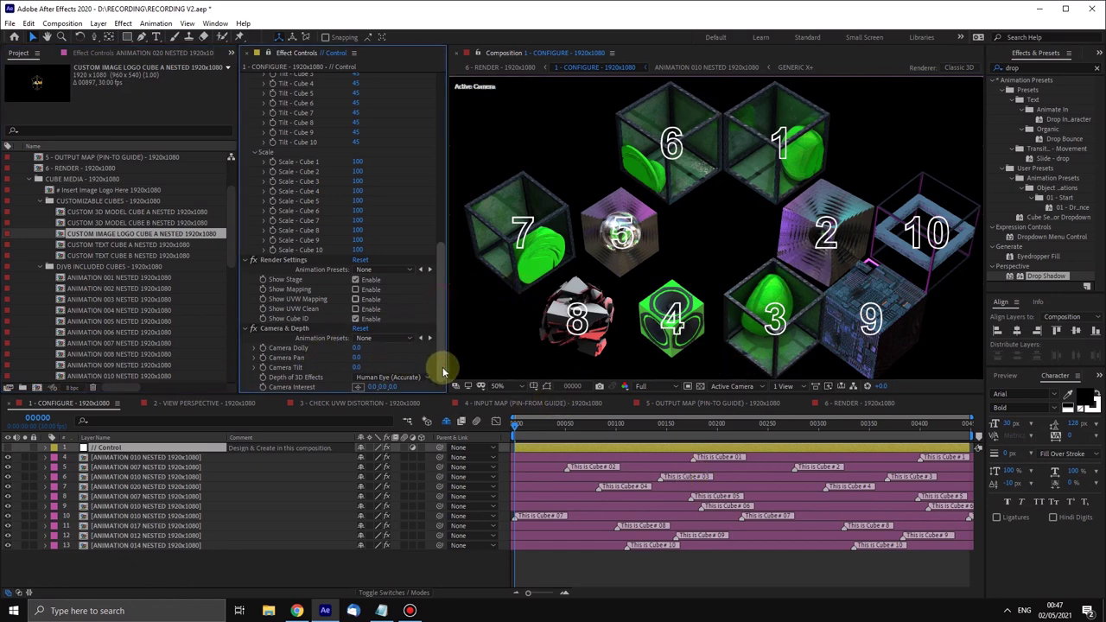
pyautogui.click(355, 319)
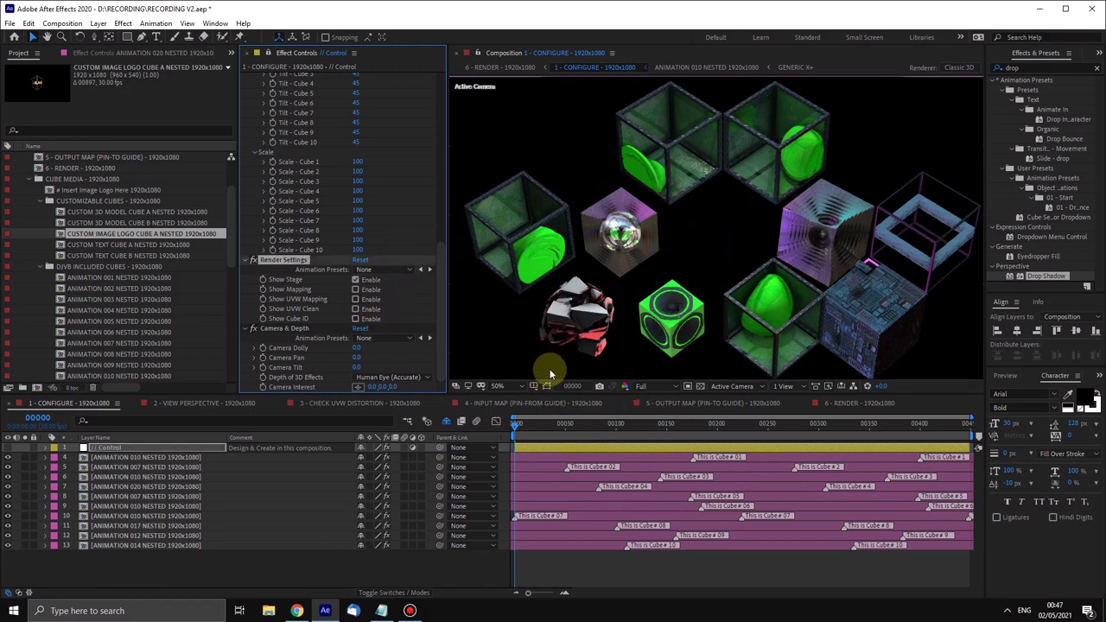
# Step: Replace the source of the Cube # 03 layer with ANIMATION 003 NESTED 1920x1080
pyautogui.click(175, 469)
pyautogui.click(145, 321)
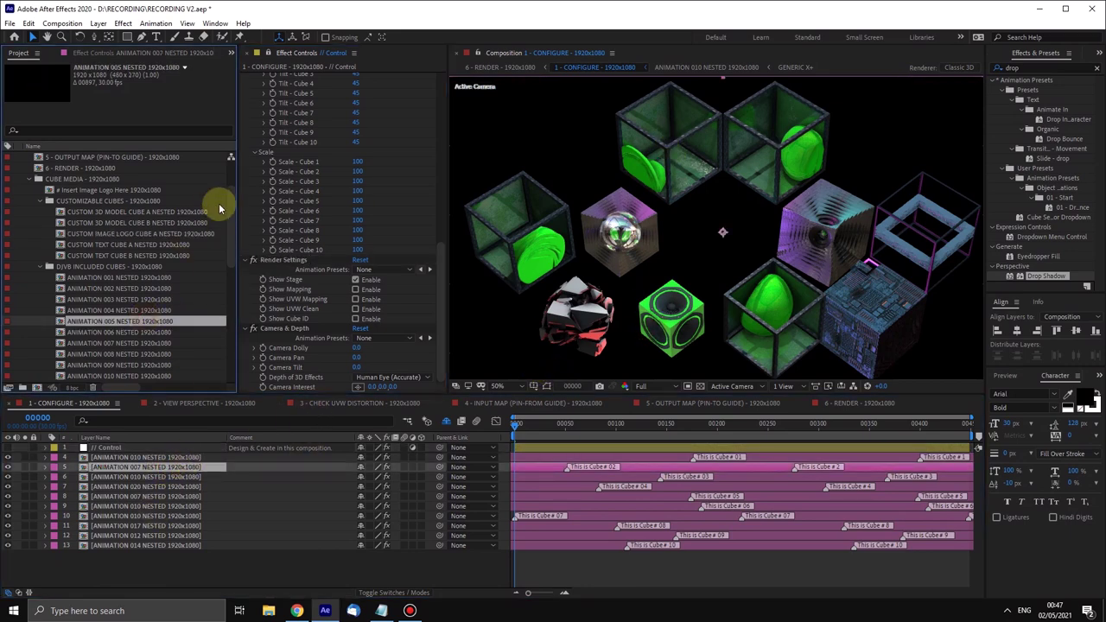
pyautogui.moveTo(230, 207); pyautogui.dragTo(230, 230)
pyautogui.click(128, 244)
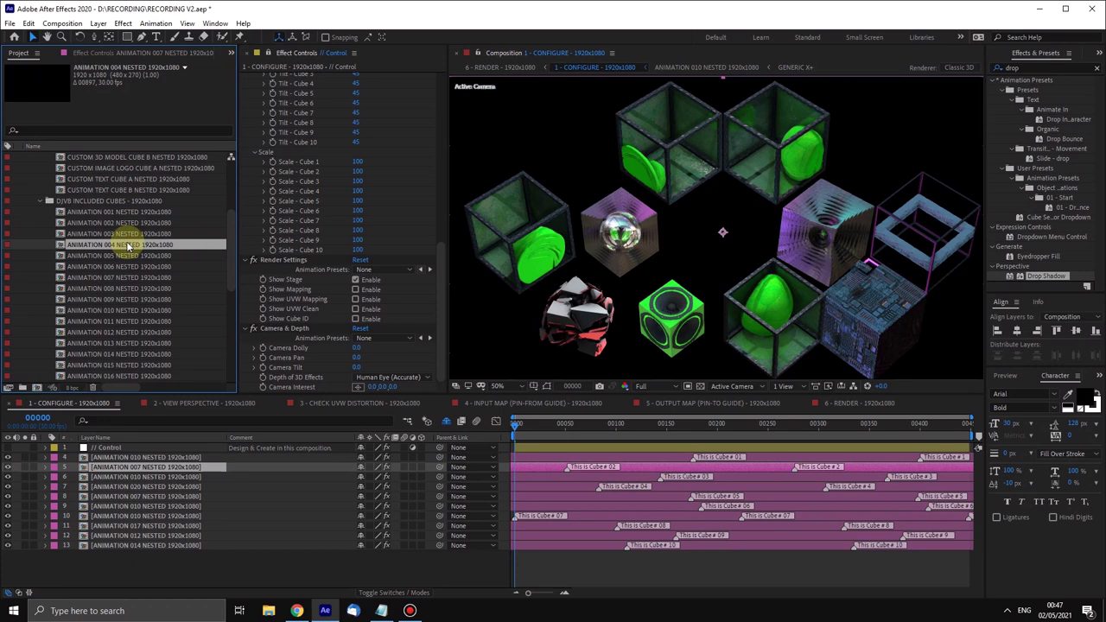
pyautogui.click(128, 233)
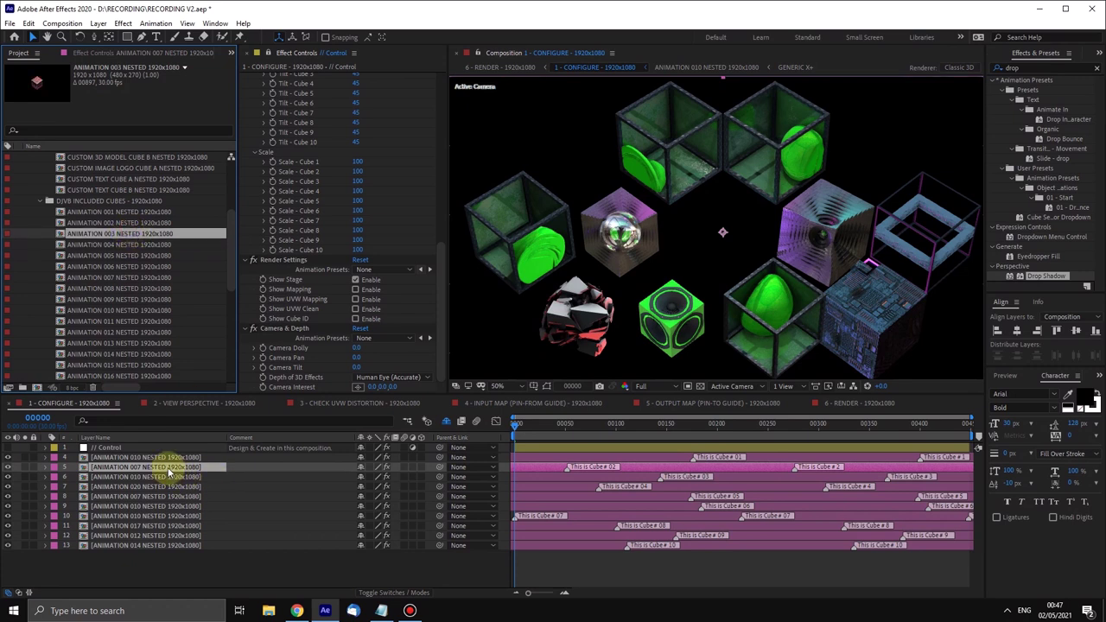
pyautogui.click(139, 477)
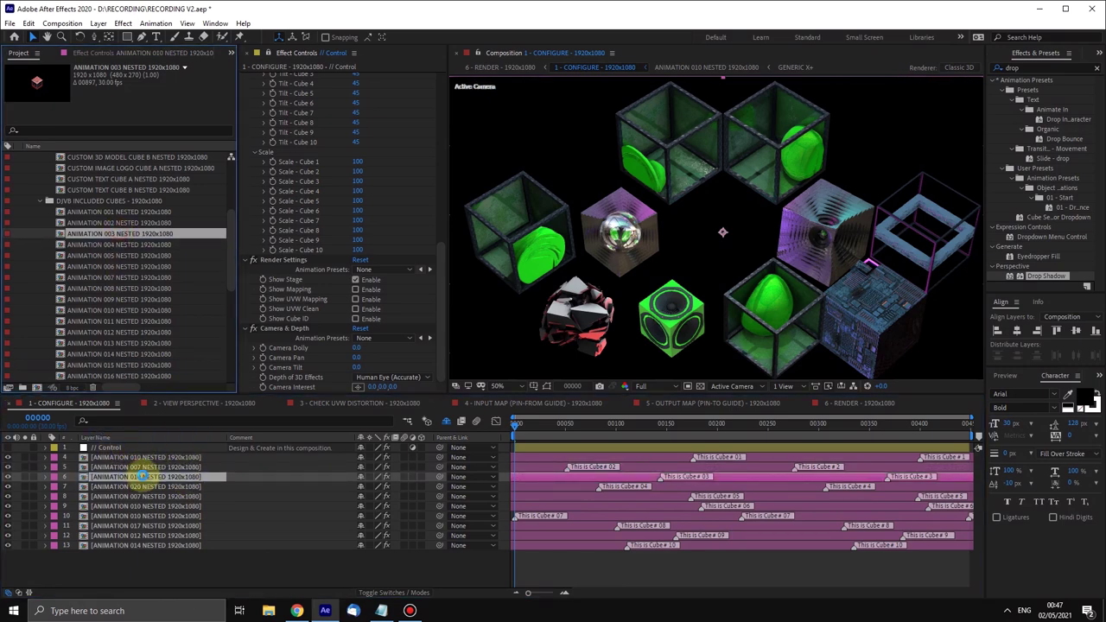
# Step: Replace the source of the Cube # 06 layer with ANIMATION 006 NESTED 1920x1080
pyautogui.click(148, 506)
pyautogui.click(112, 245)
pyautogui.click(125, 267)
pyautogui.moveTo(125, 269); pyautogui.dragTo(154, 521)
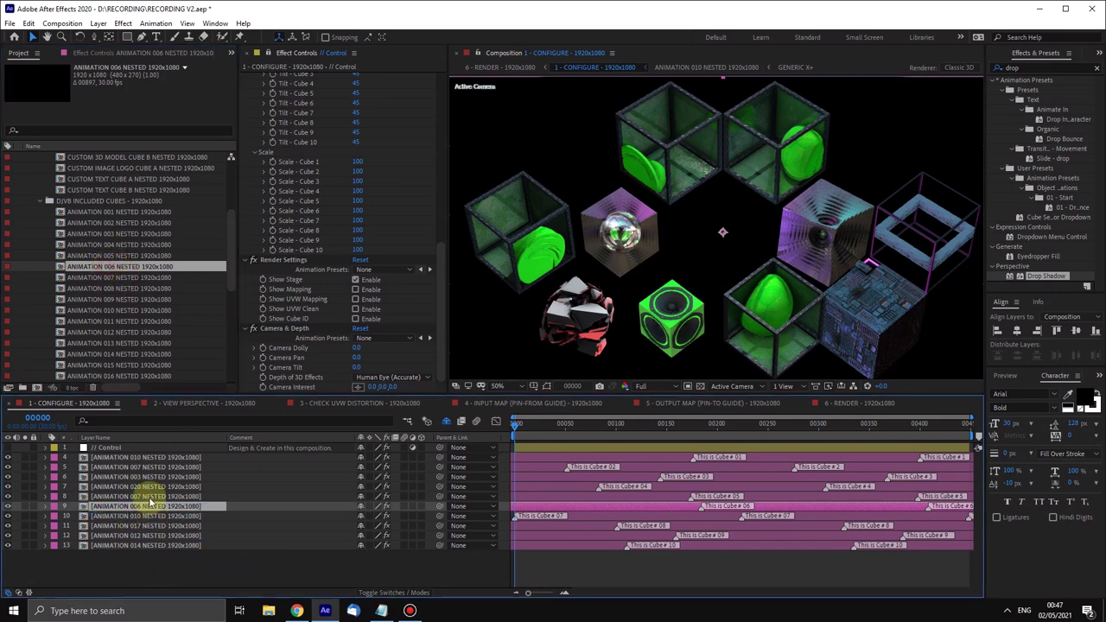
# Step: Replace the source of the Cube # 01 layer with ANIMATION 009 NESTED 1920x1080
pyautogui.click(141, 458)
pyautogui.click(119, 289)
pyautogui.moveTo(119, 300); pyautogui.dragTo(183, 449)
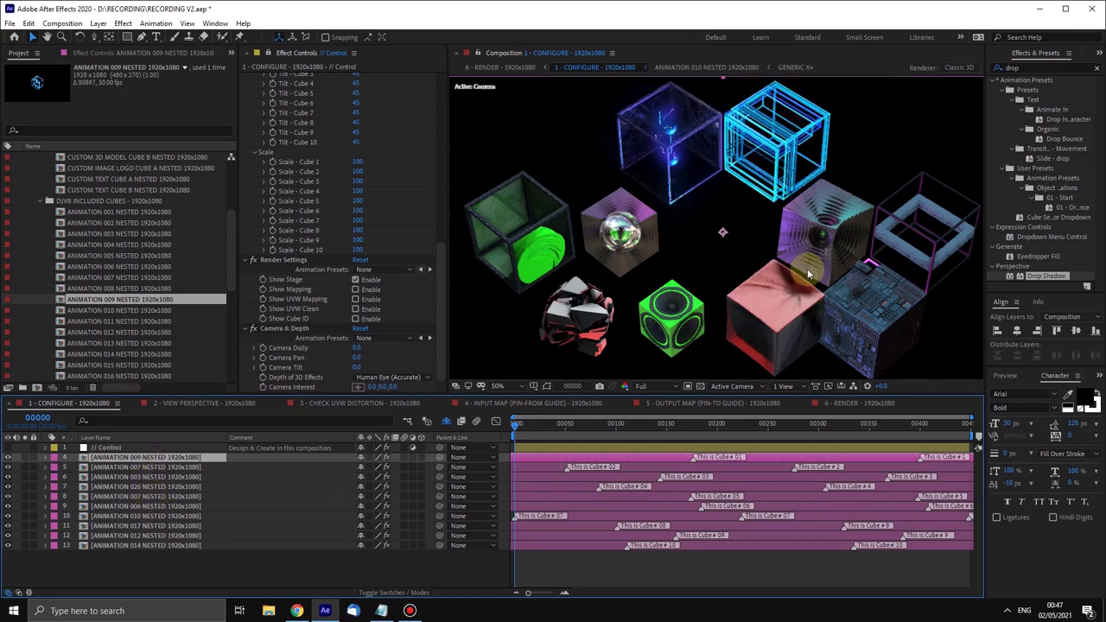
# Step: Replace the source of the Cube # 05 layer with ANIMATION 018 NESTED 1920x1080, then clear the layer selection
pyautogui.click(147, 498)
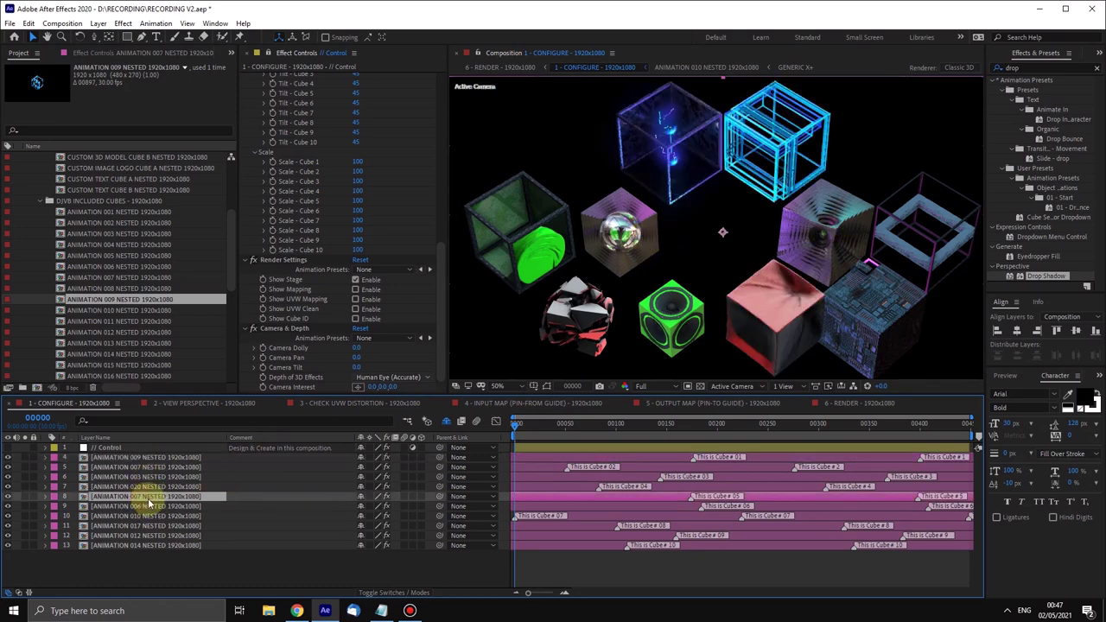
pyautogui.click(123, 343)
pyautogui.scroll(-3, 123, 346)
pyautogui.click(117, 344)
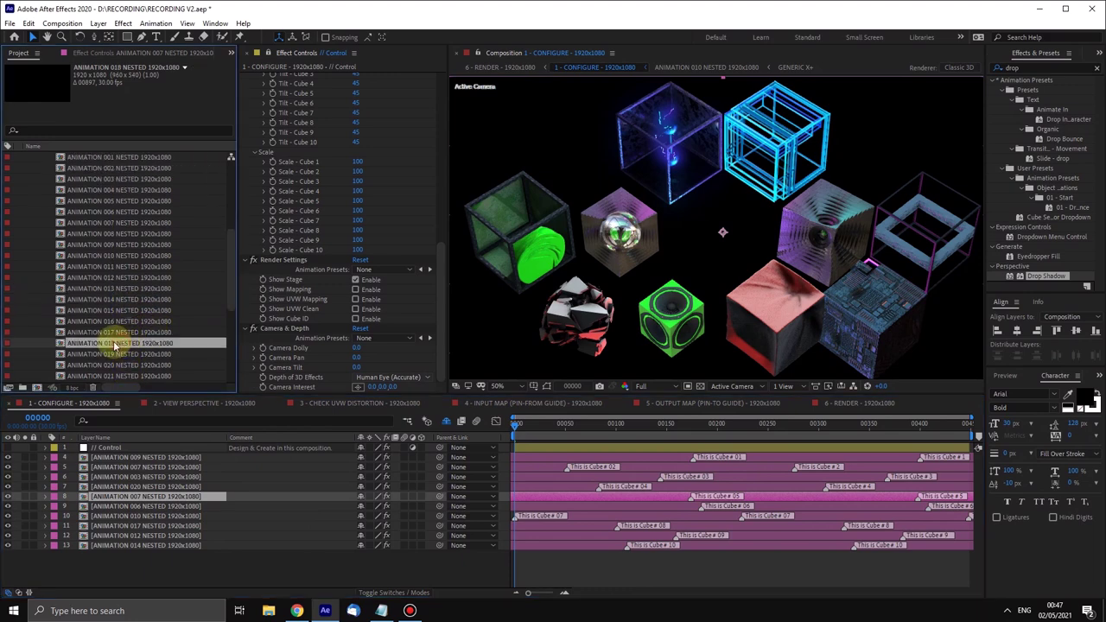
pyautogui.moveTo(115, 346); pyautogui.dragTo(142, 501)
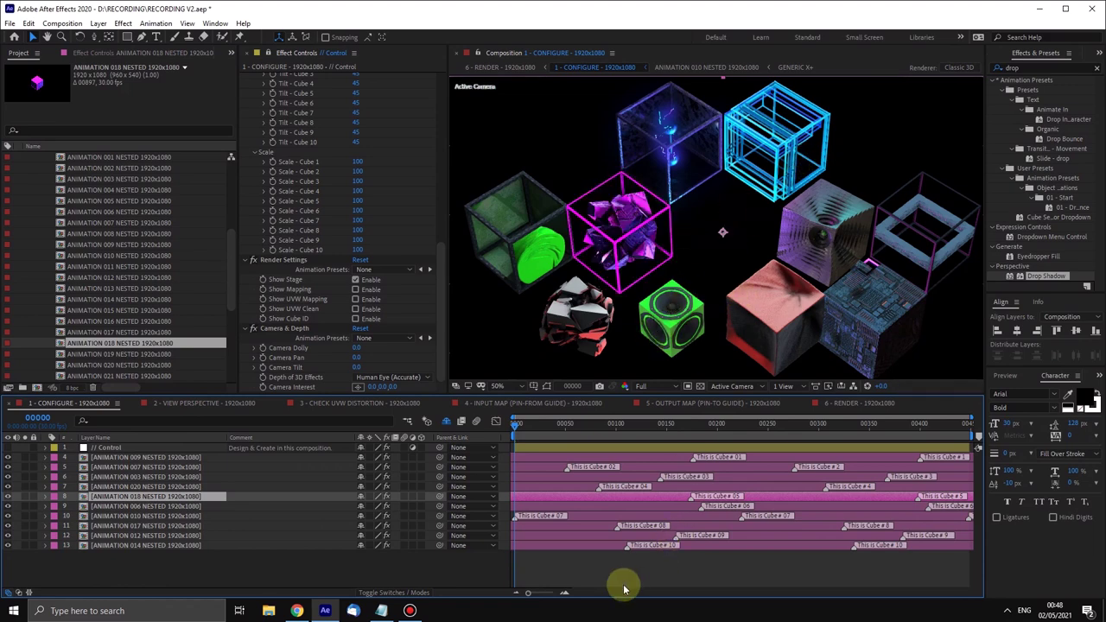
pyautogui.click(562, 567)
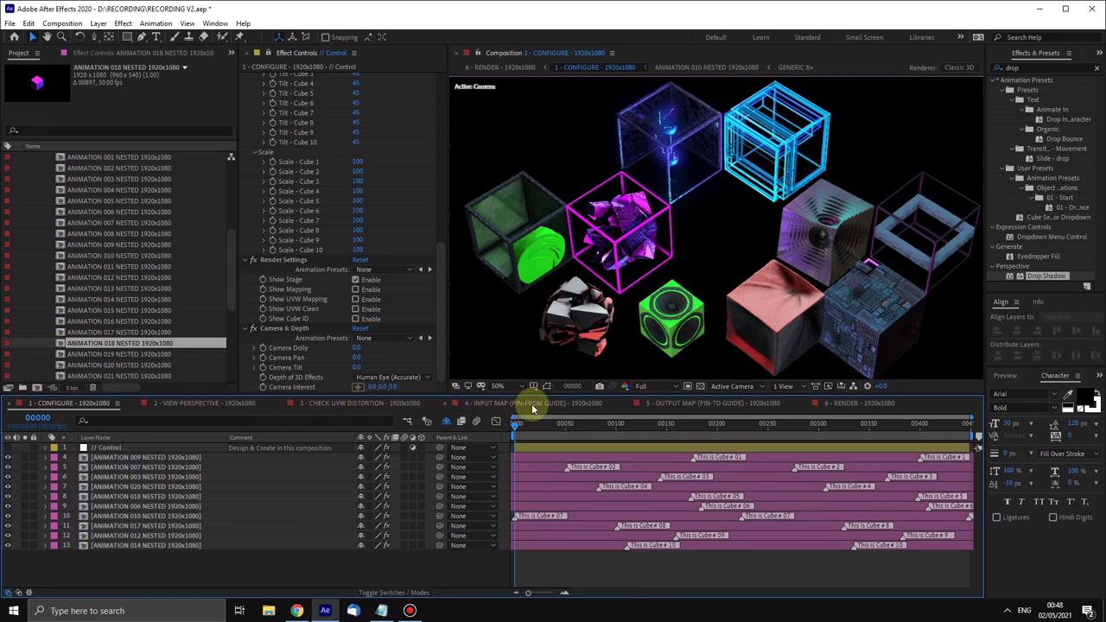
# Step: Examine the unwrapped cube faces in the 6 - RENDER composition
pyautogui.click(856, 403)
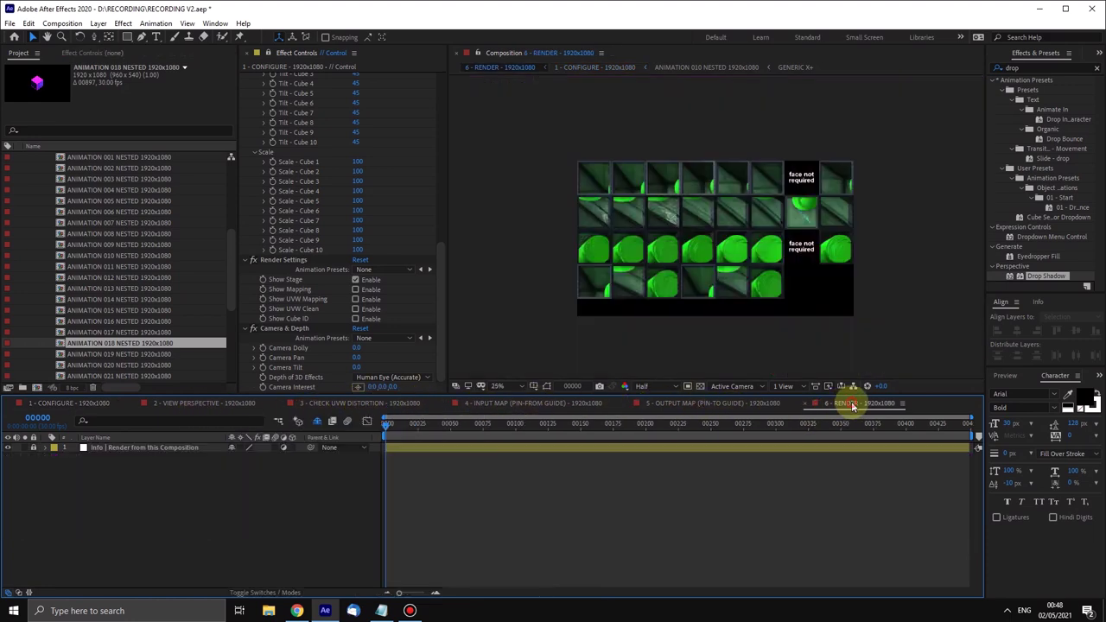
pyautogui.scroll(2, 793, 211)
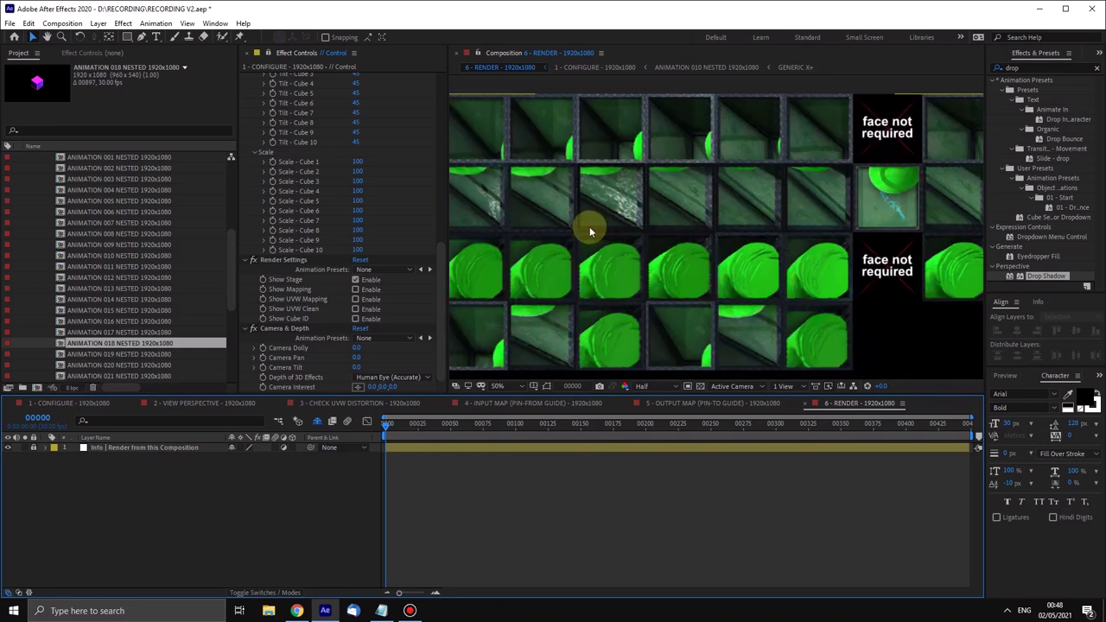
pyautogui.scroll(-2, 594, 270)
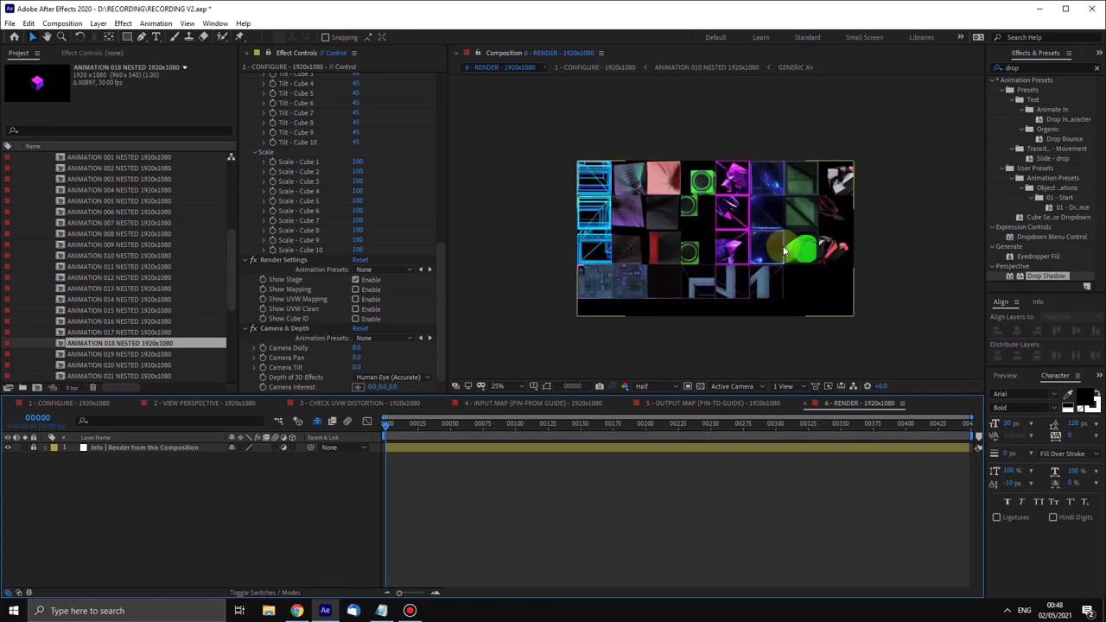
pyautogui.scroll(2, 717, 221)
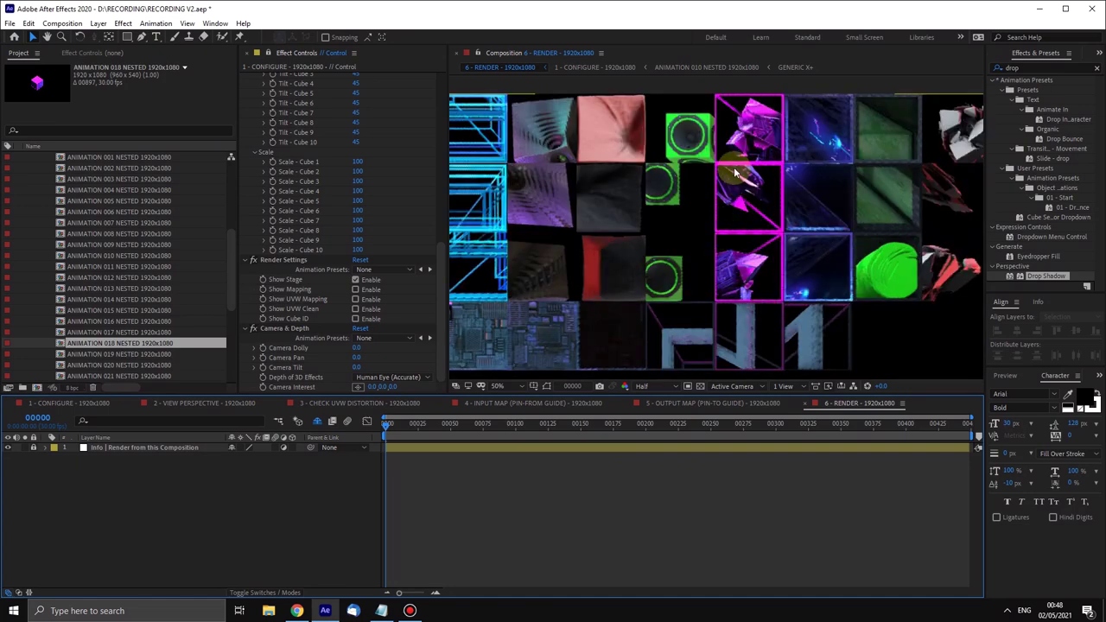
pyautogui.scroll(-2, 688, 176)
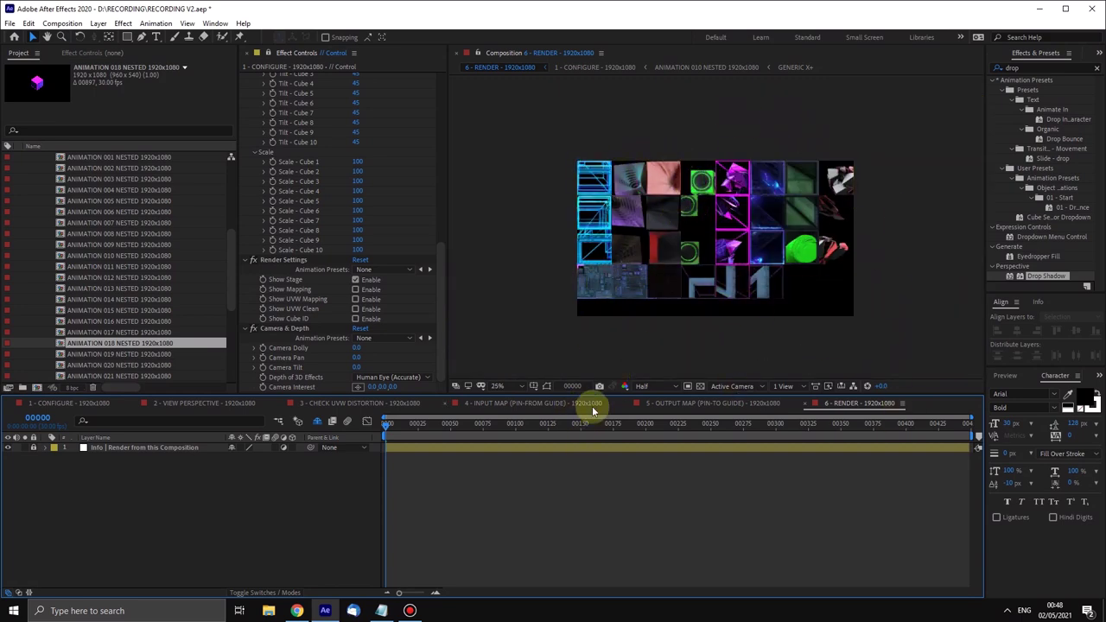
# Step: Compare the 5 - OUTPUT MAP and 4 - INPUT MAP guide compositions with the 6 - RENDER composition
pyautogui.click(692, 403)
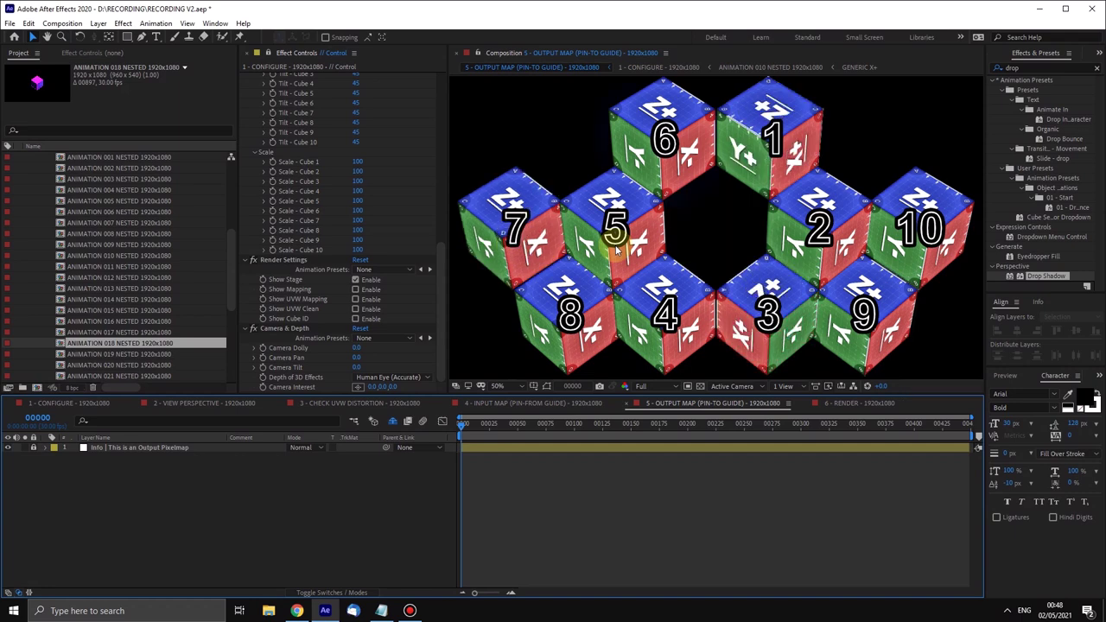
pyautogui.click(524, 403)
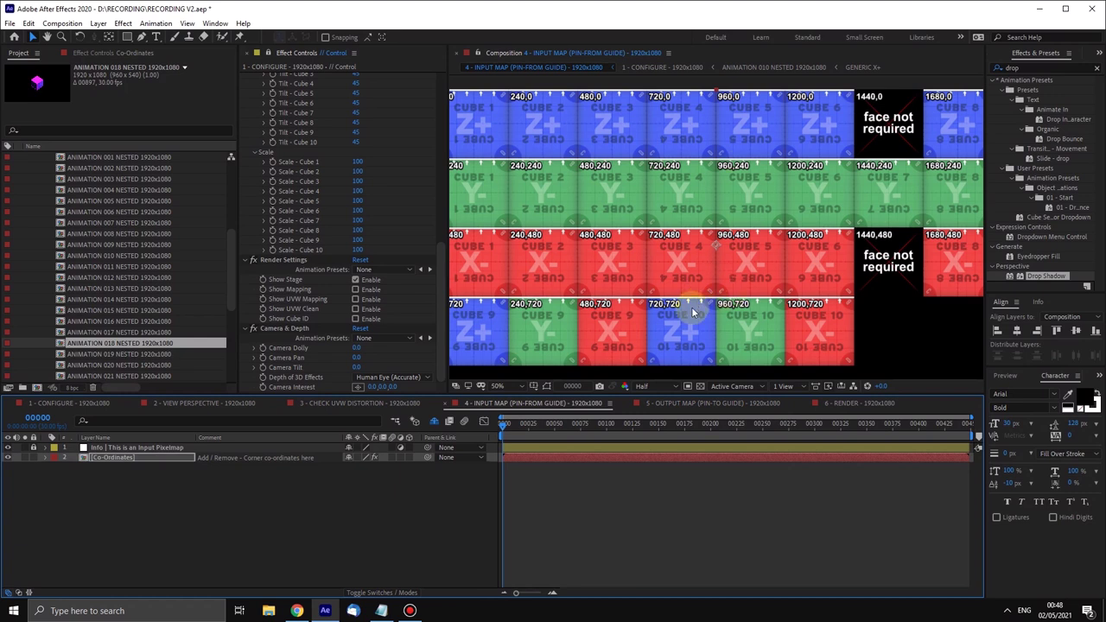
pyautogui.click(706, 405)
pyautogui.click(851, 404)
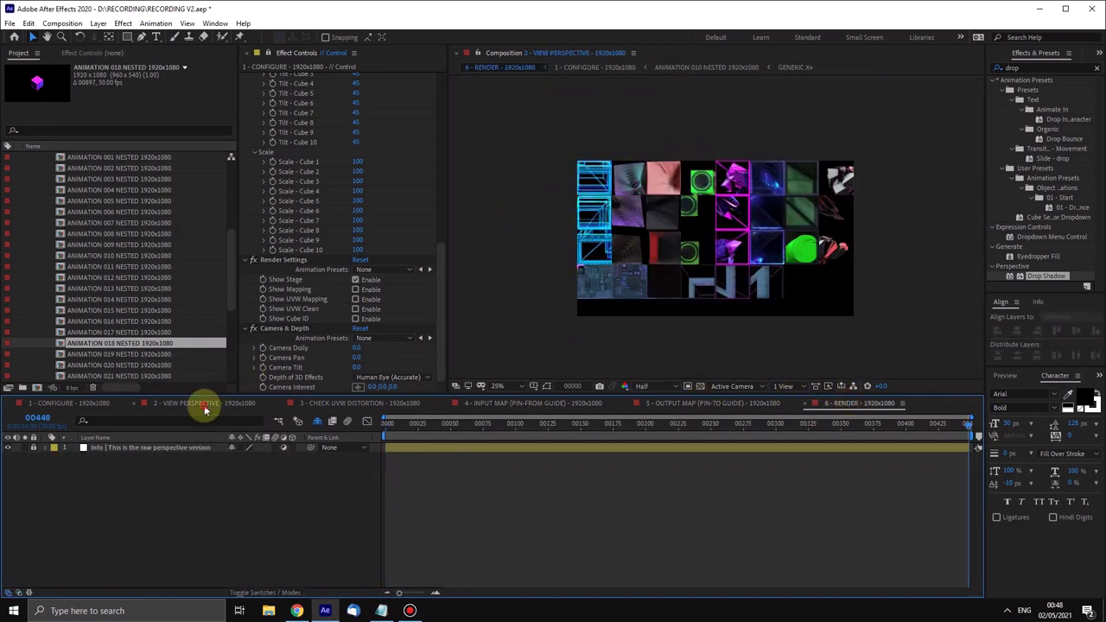
# Step: Check the 2 - VIEW PERSPECTIVE composition, then return to 1 - CONFIGURE and the beginning of the project's item list
pyautogui.click(205, 405)
pyautogui.click(79, 403)
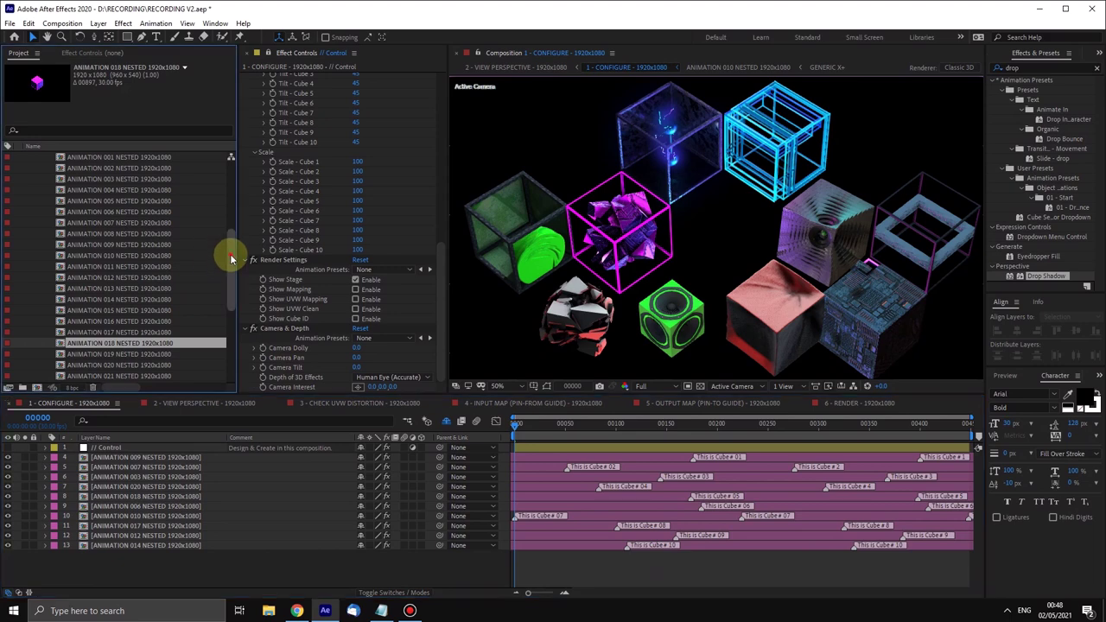
pyautogui.moveTo(230, 247); pyautogui.dragTo(232, 145)
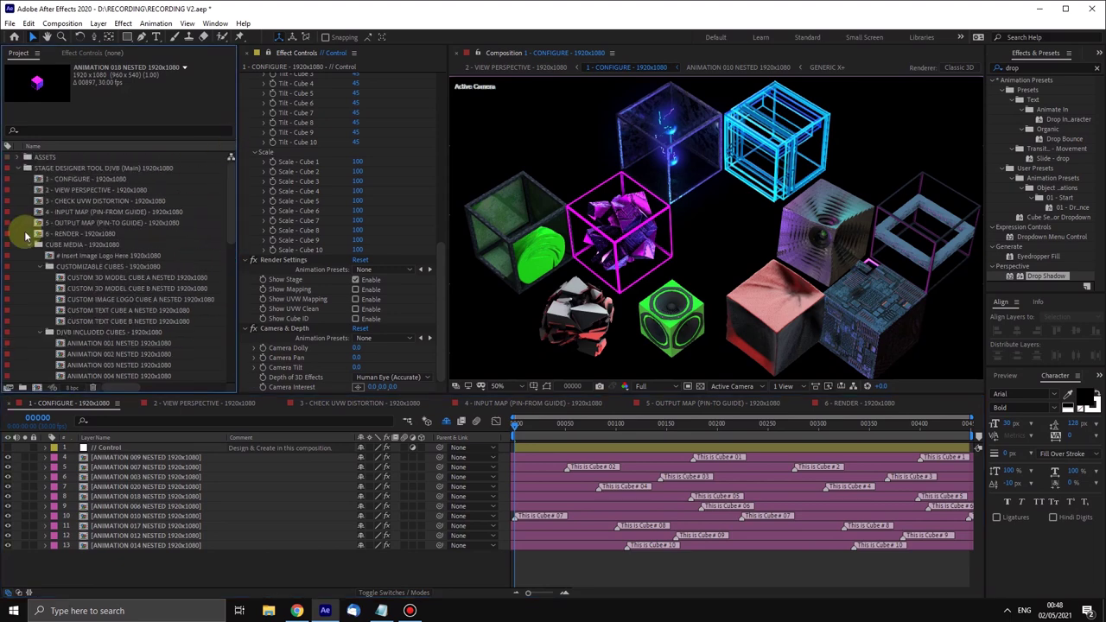